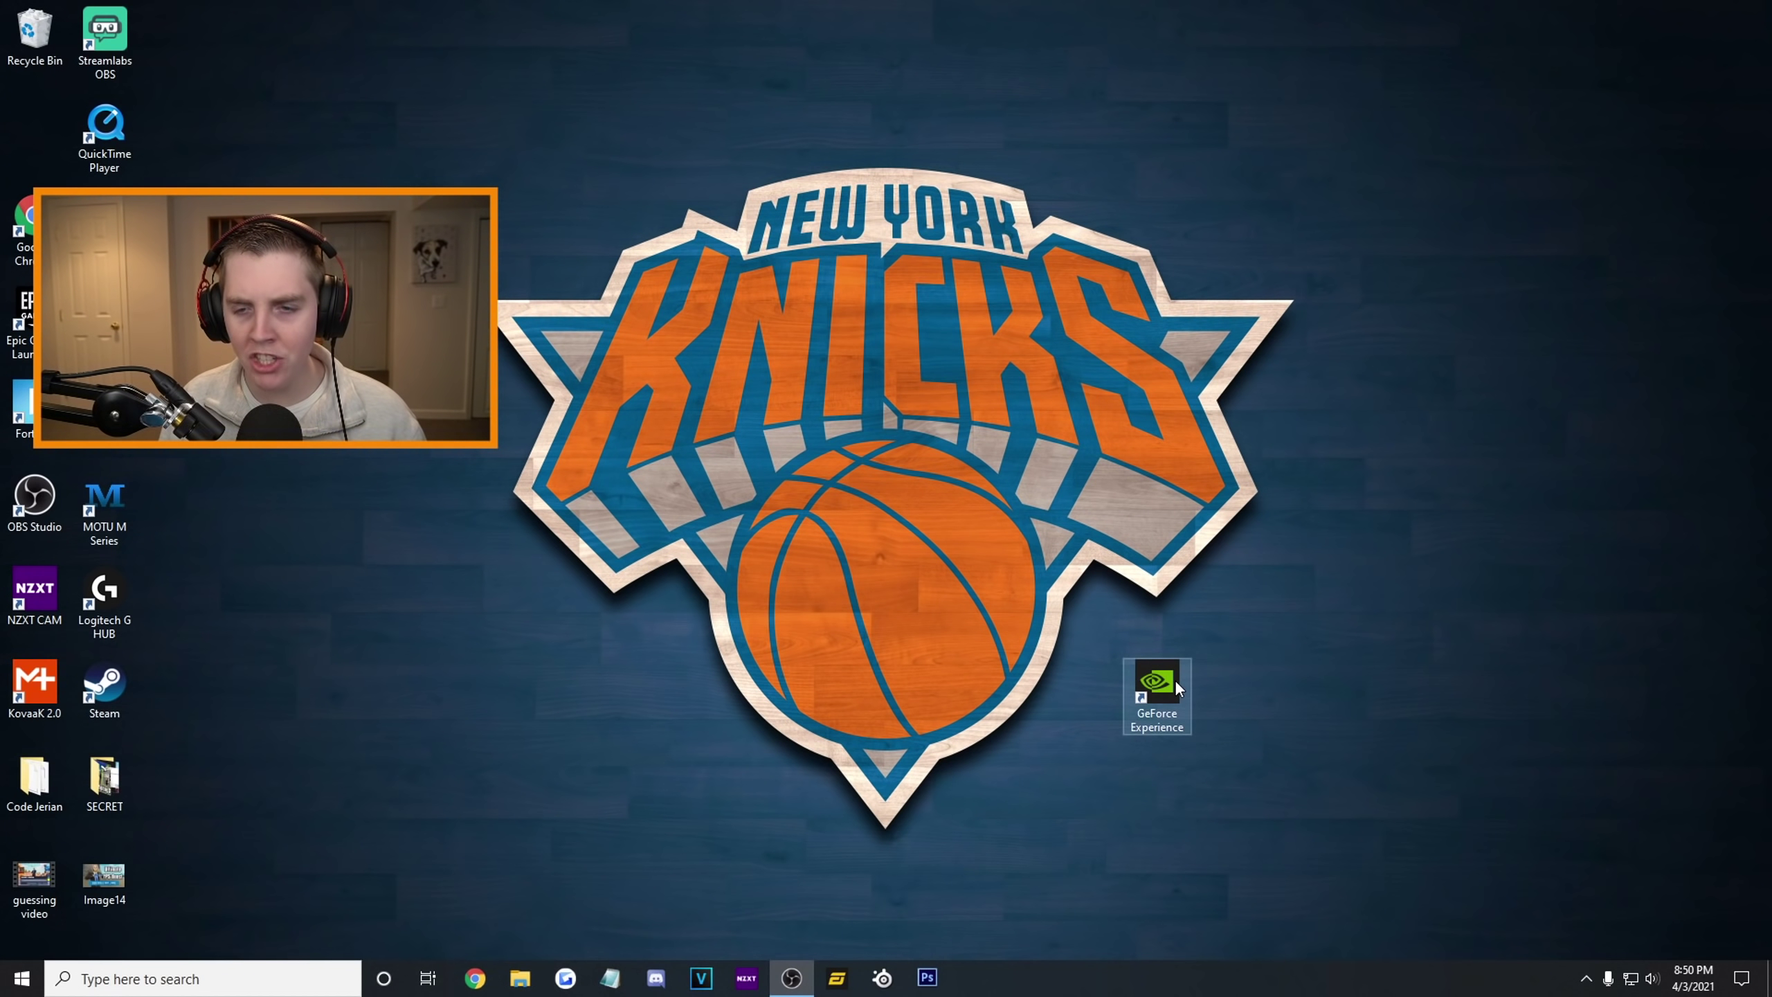
Step: Download GeForce Game Ready Driver 465.89 in GeForce Experience, install it with Express Installation, and close the program
double_click(1175, 680)
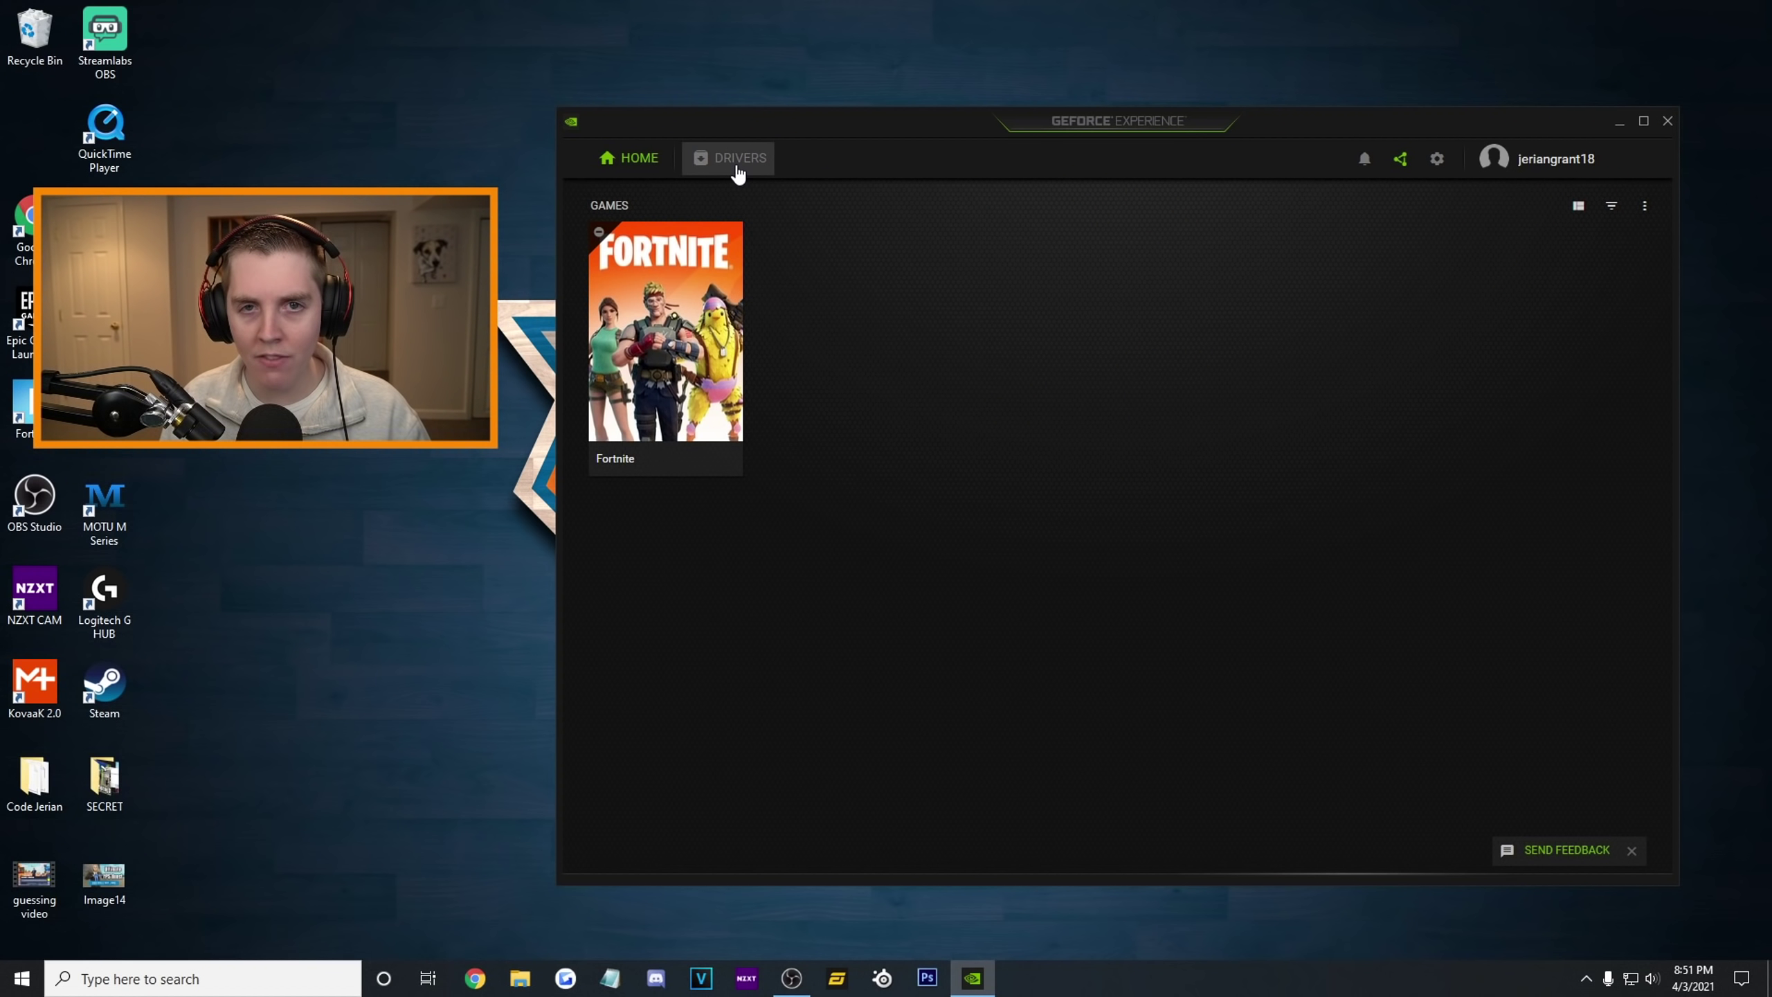
left_click(738, 173)
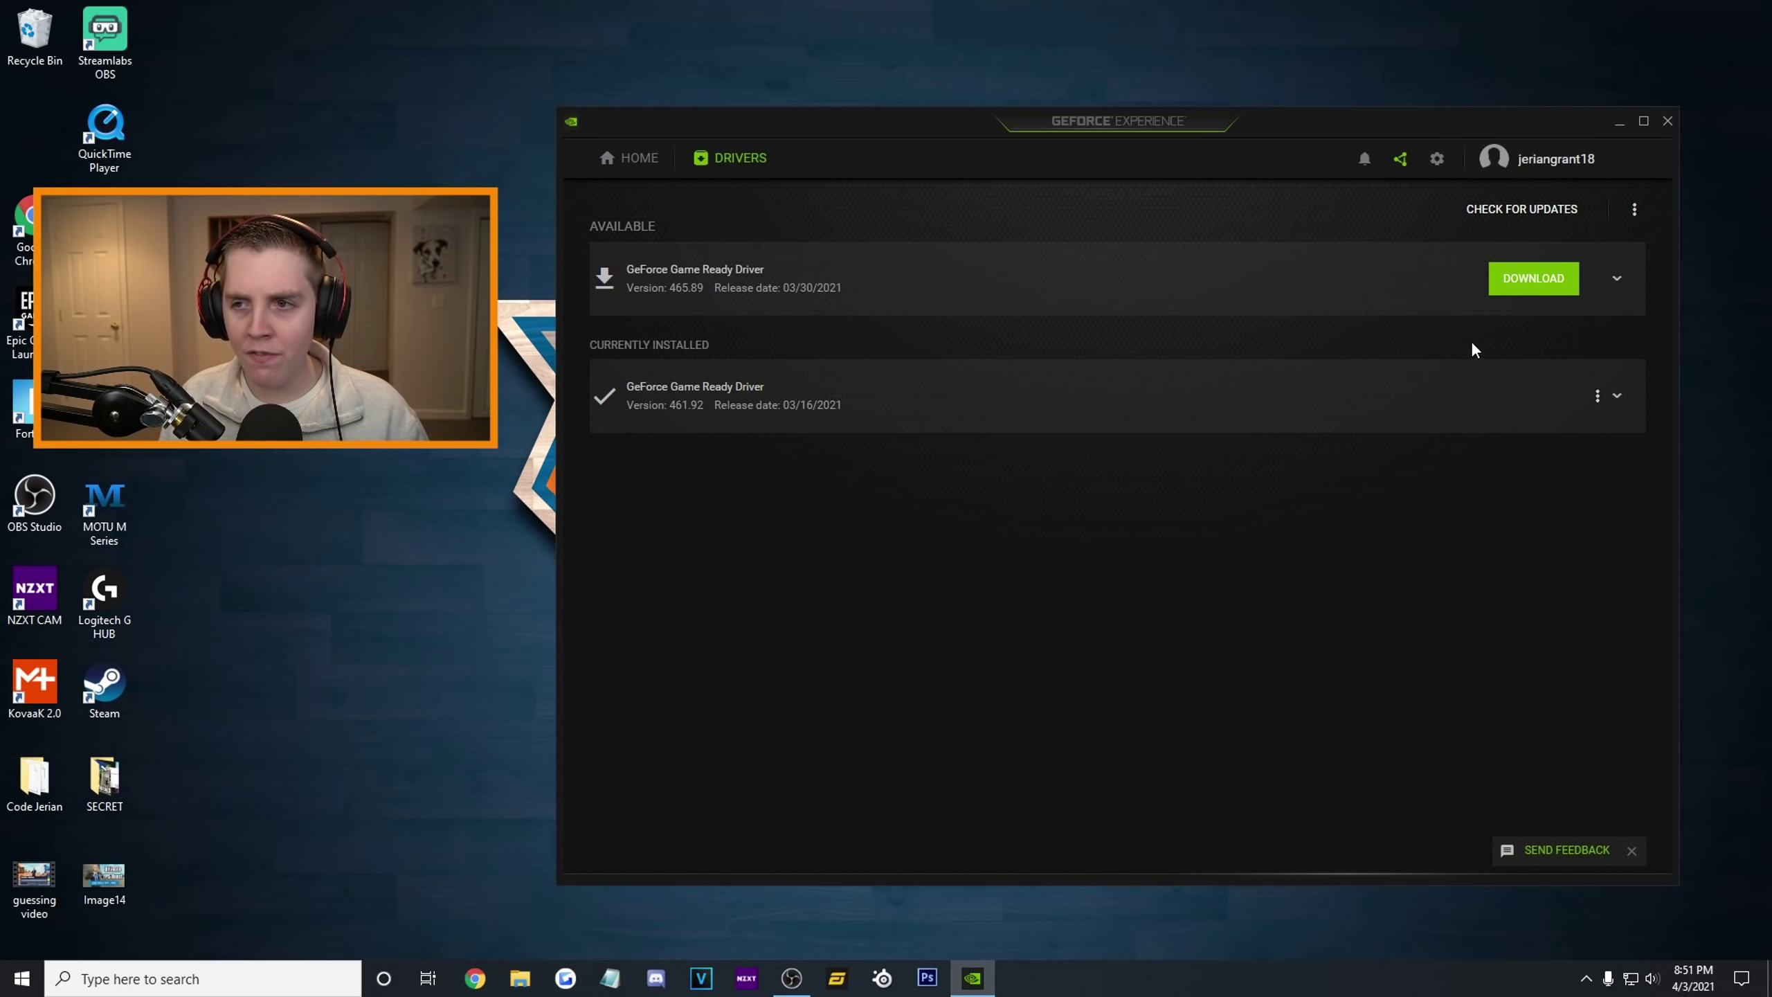
left_click(1524, 283)
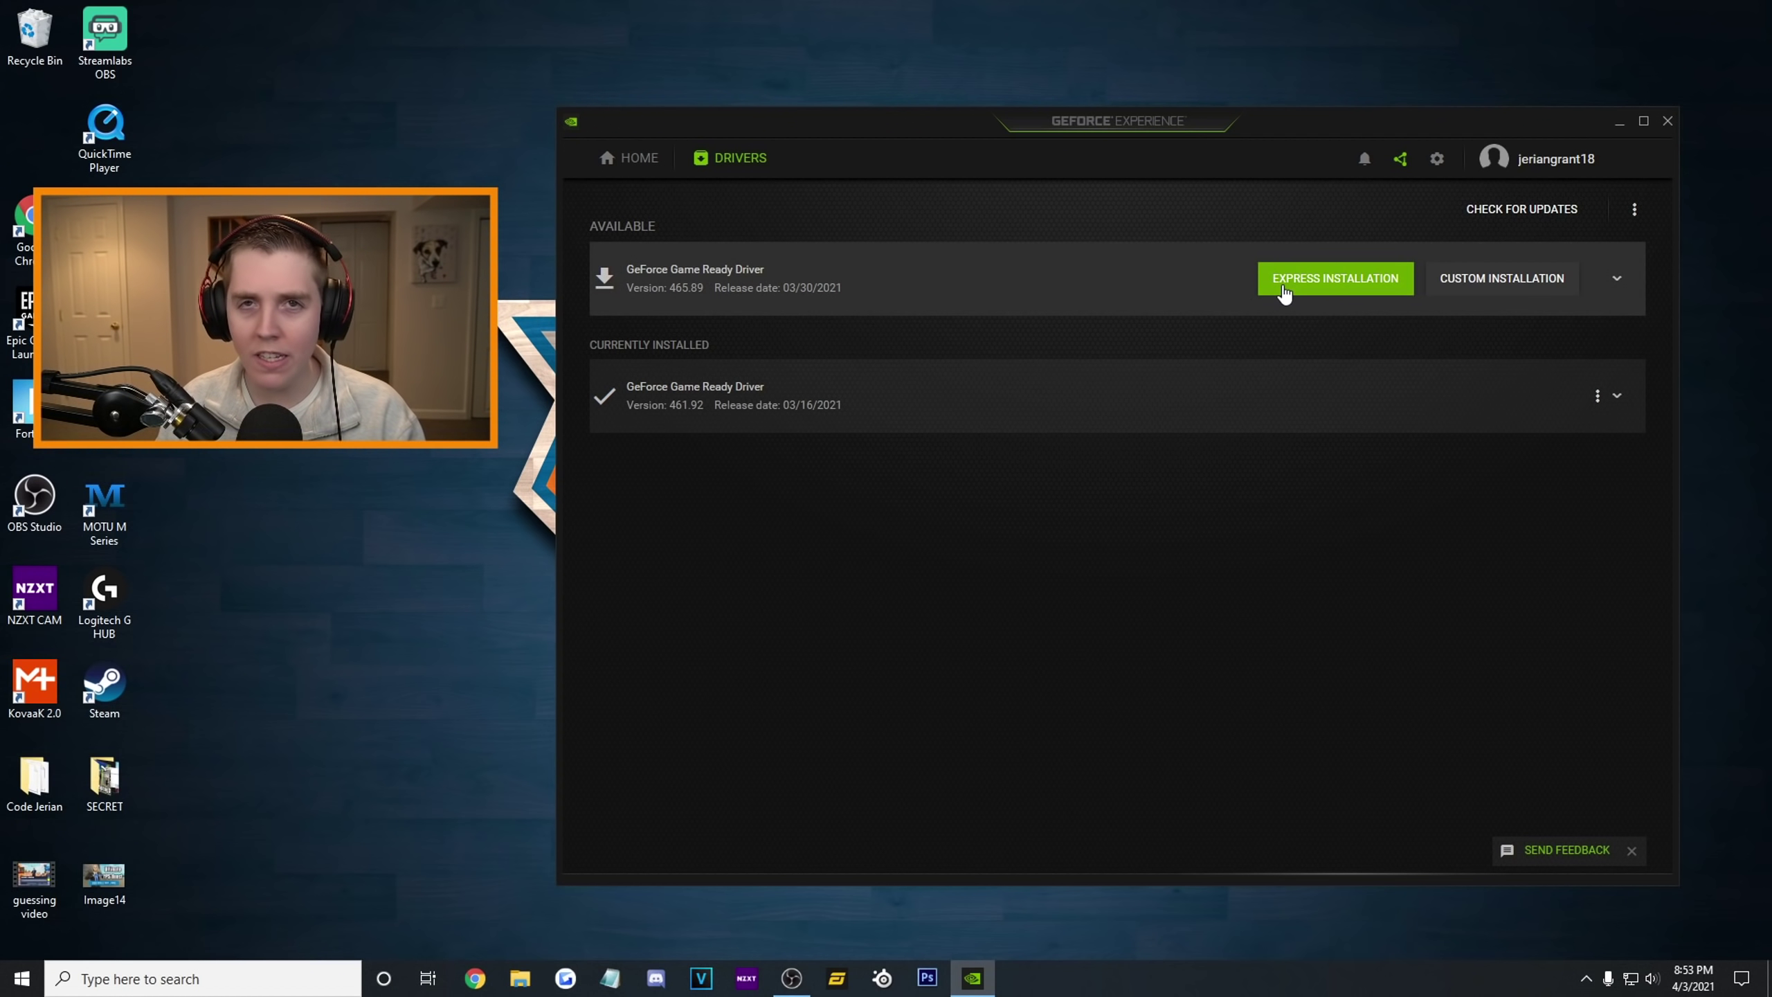
left_click(1290, 292)
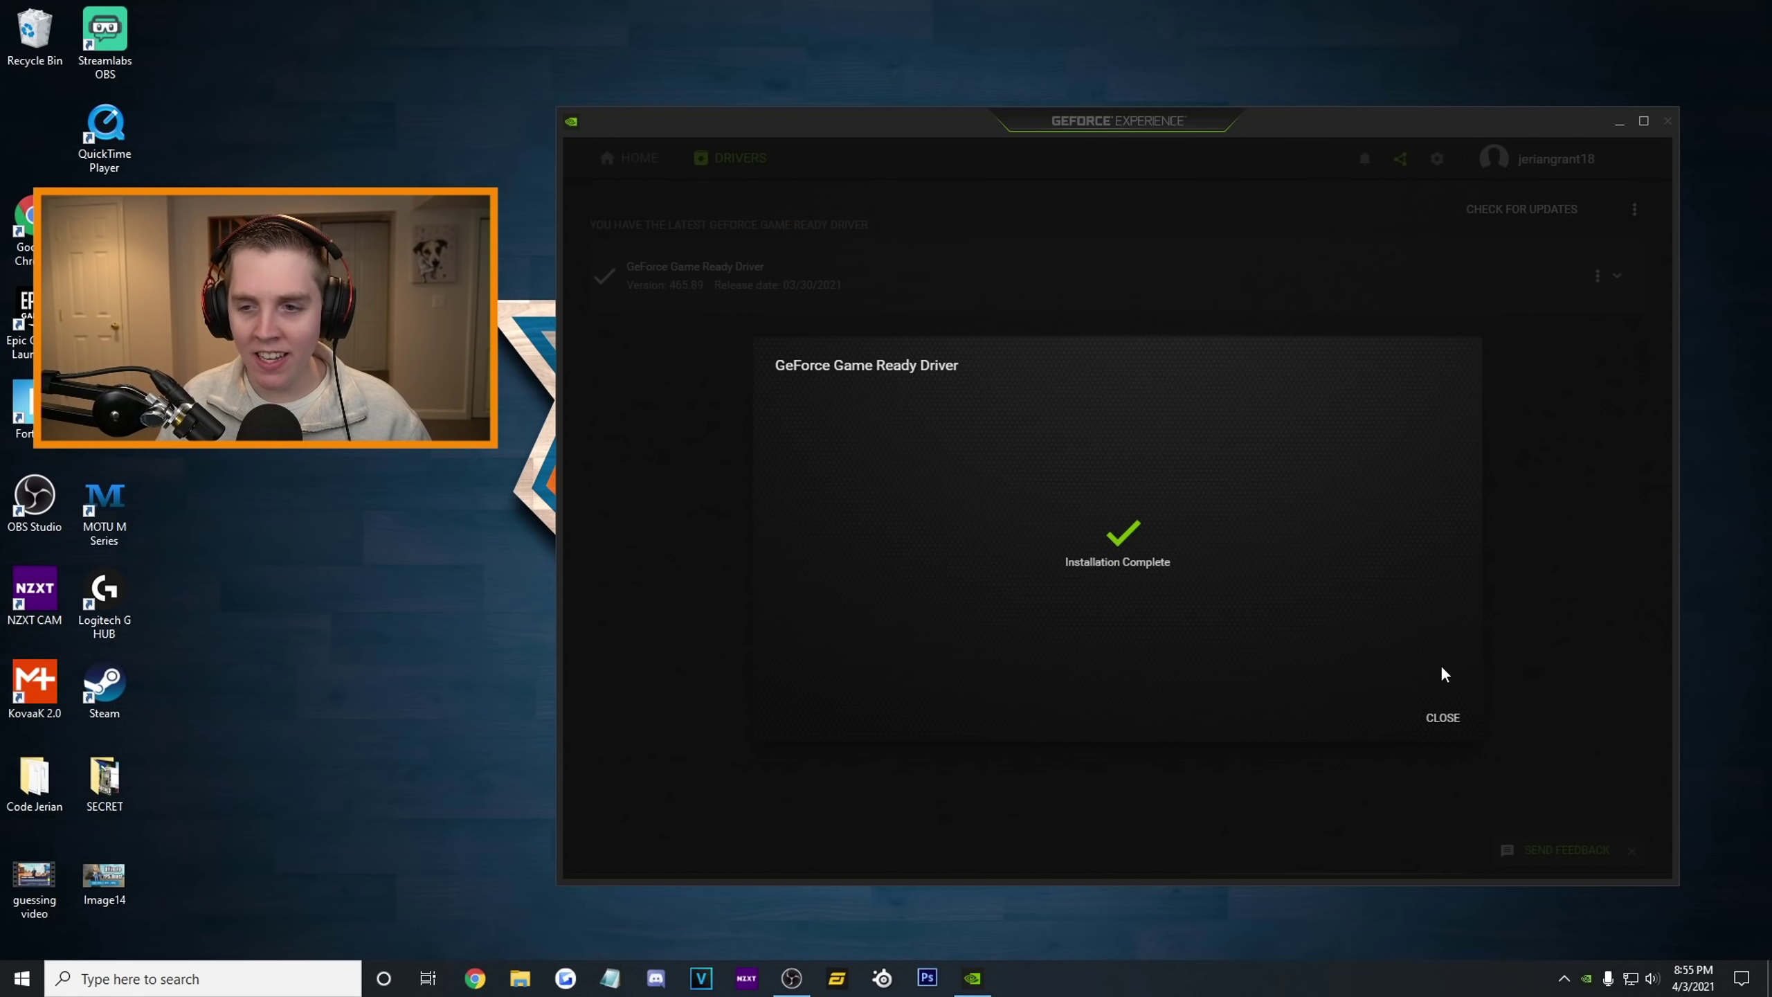
left_click(1440, 718)
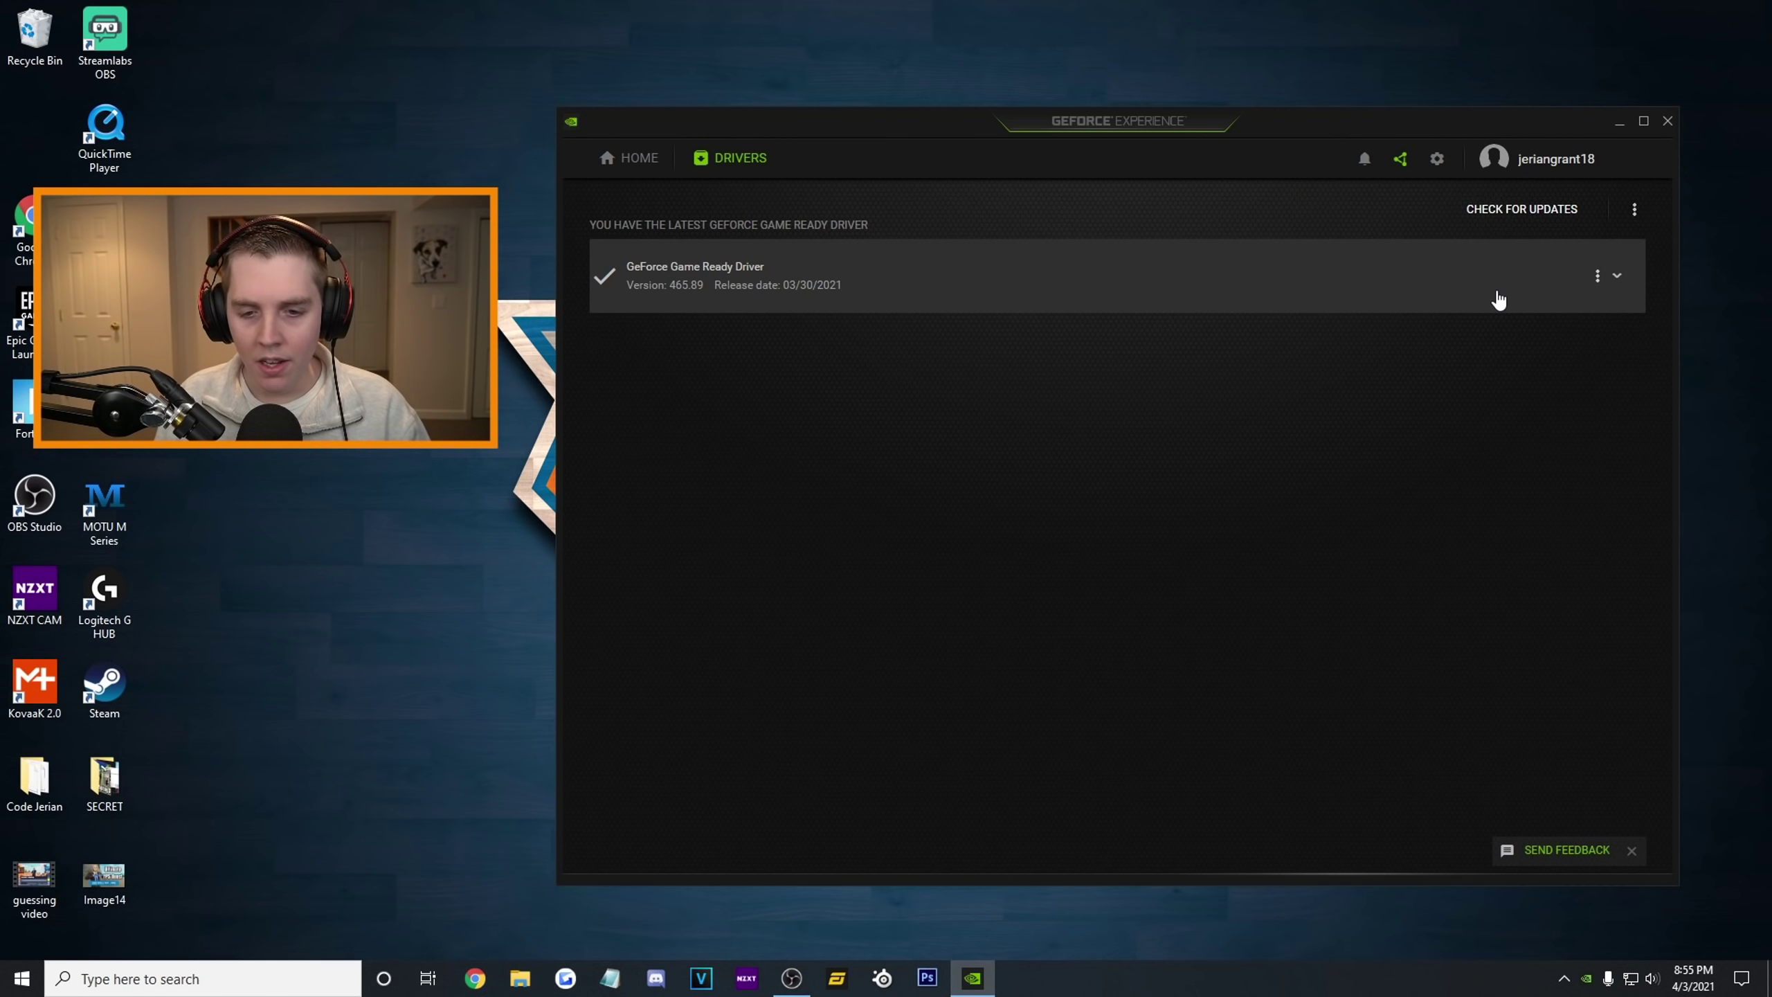
left_click(1667, 119)
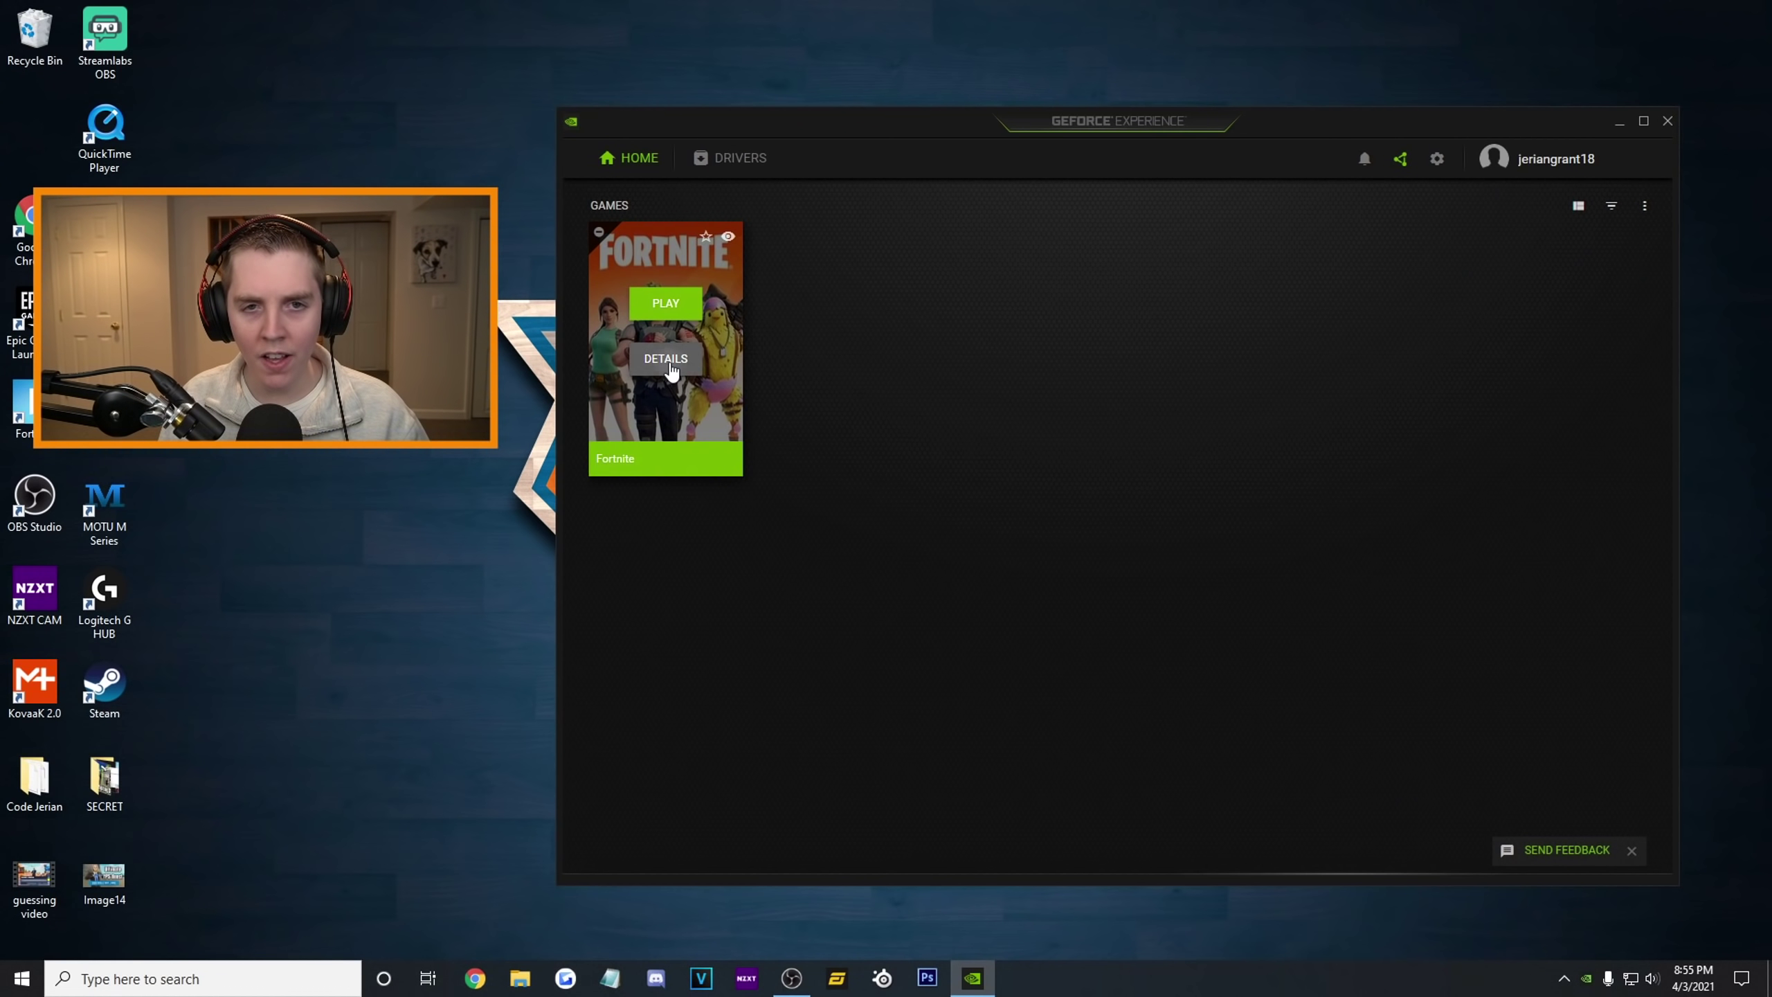
Step: Review Fortnite's current and optimal settings on its details page in GeForce Experience, and return to the games list
left_click(670, 377)
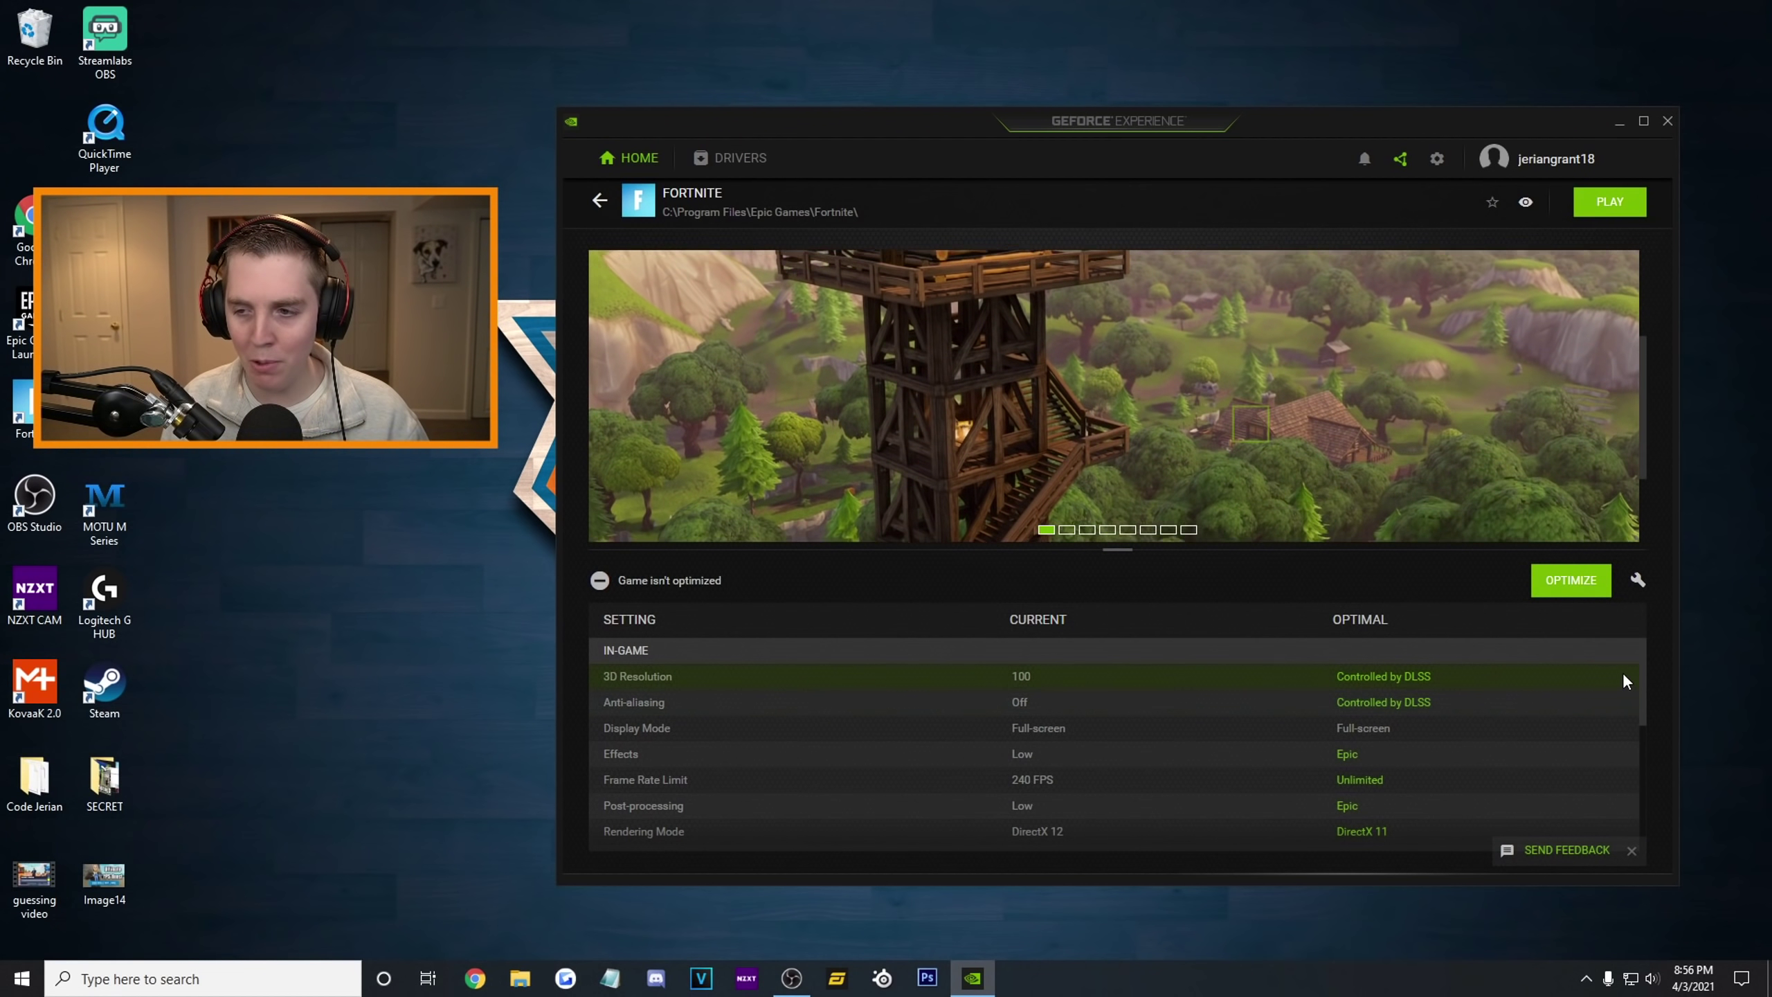
scroll(1621, 681, "down", 2)
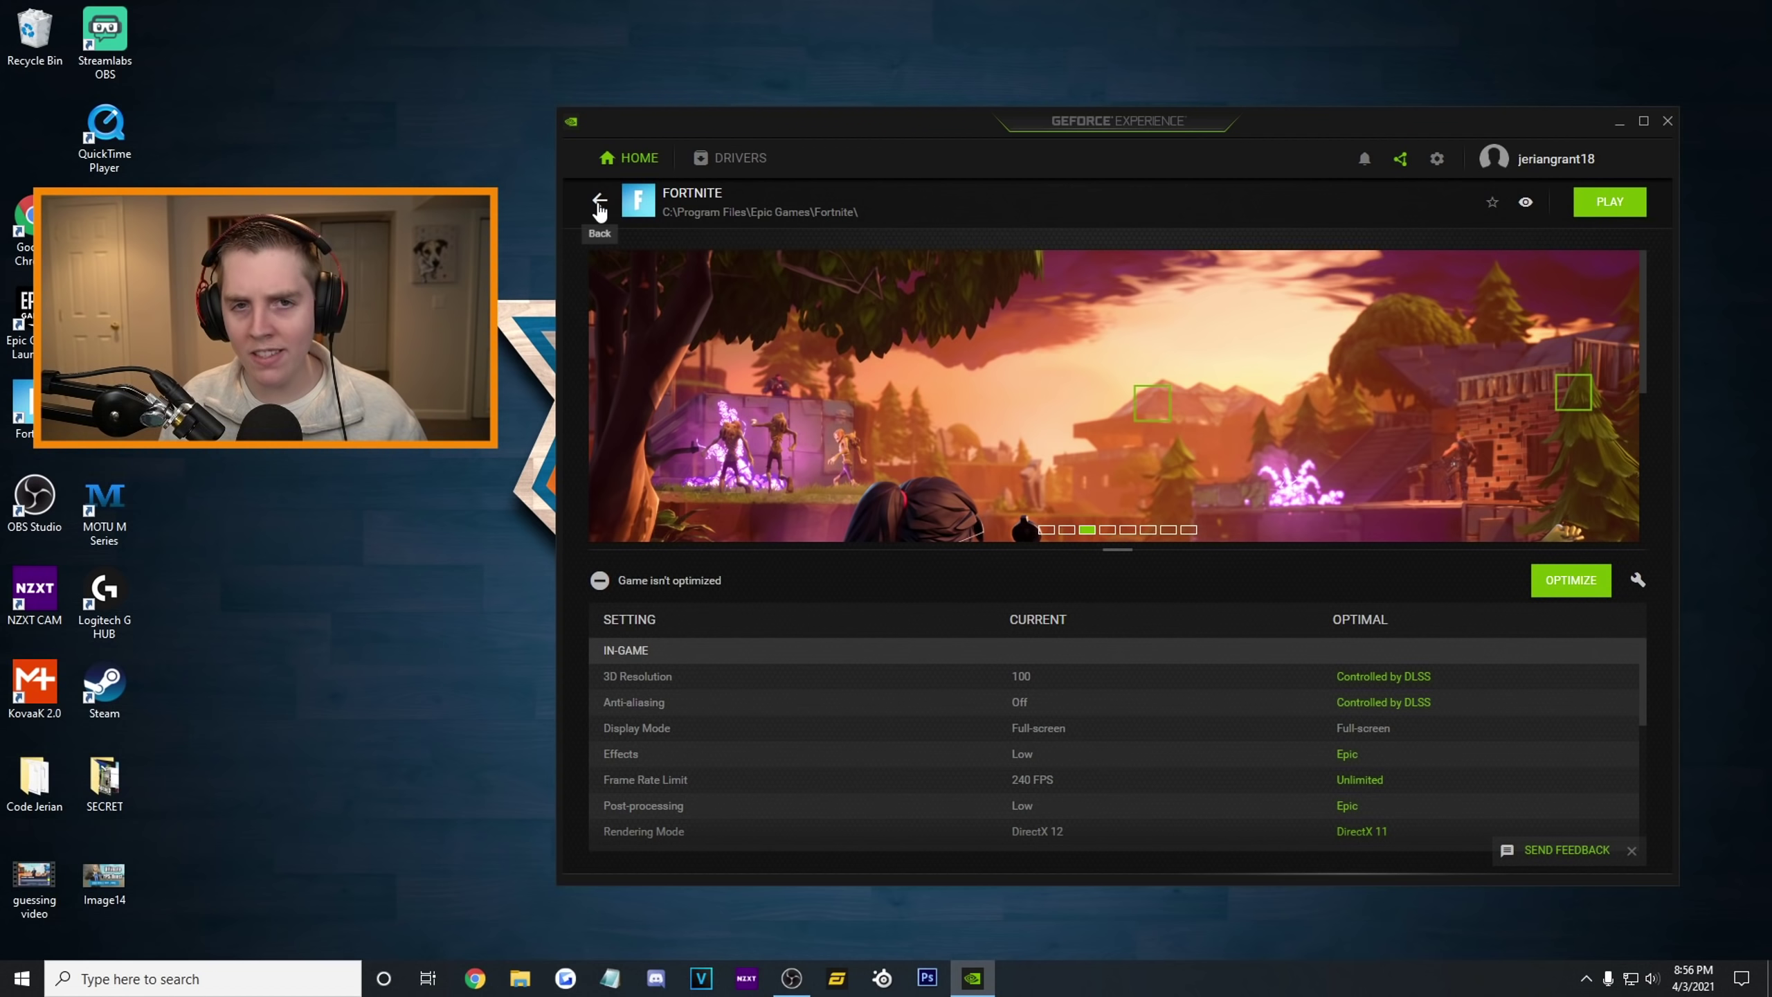
left_click(598, 205)
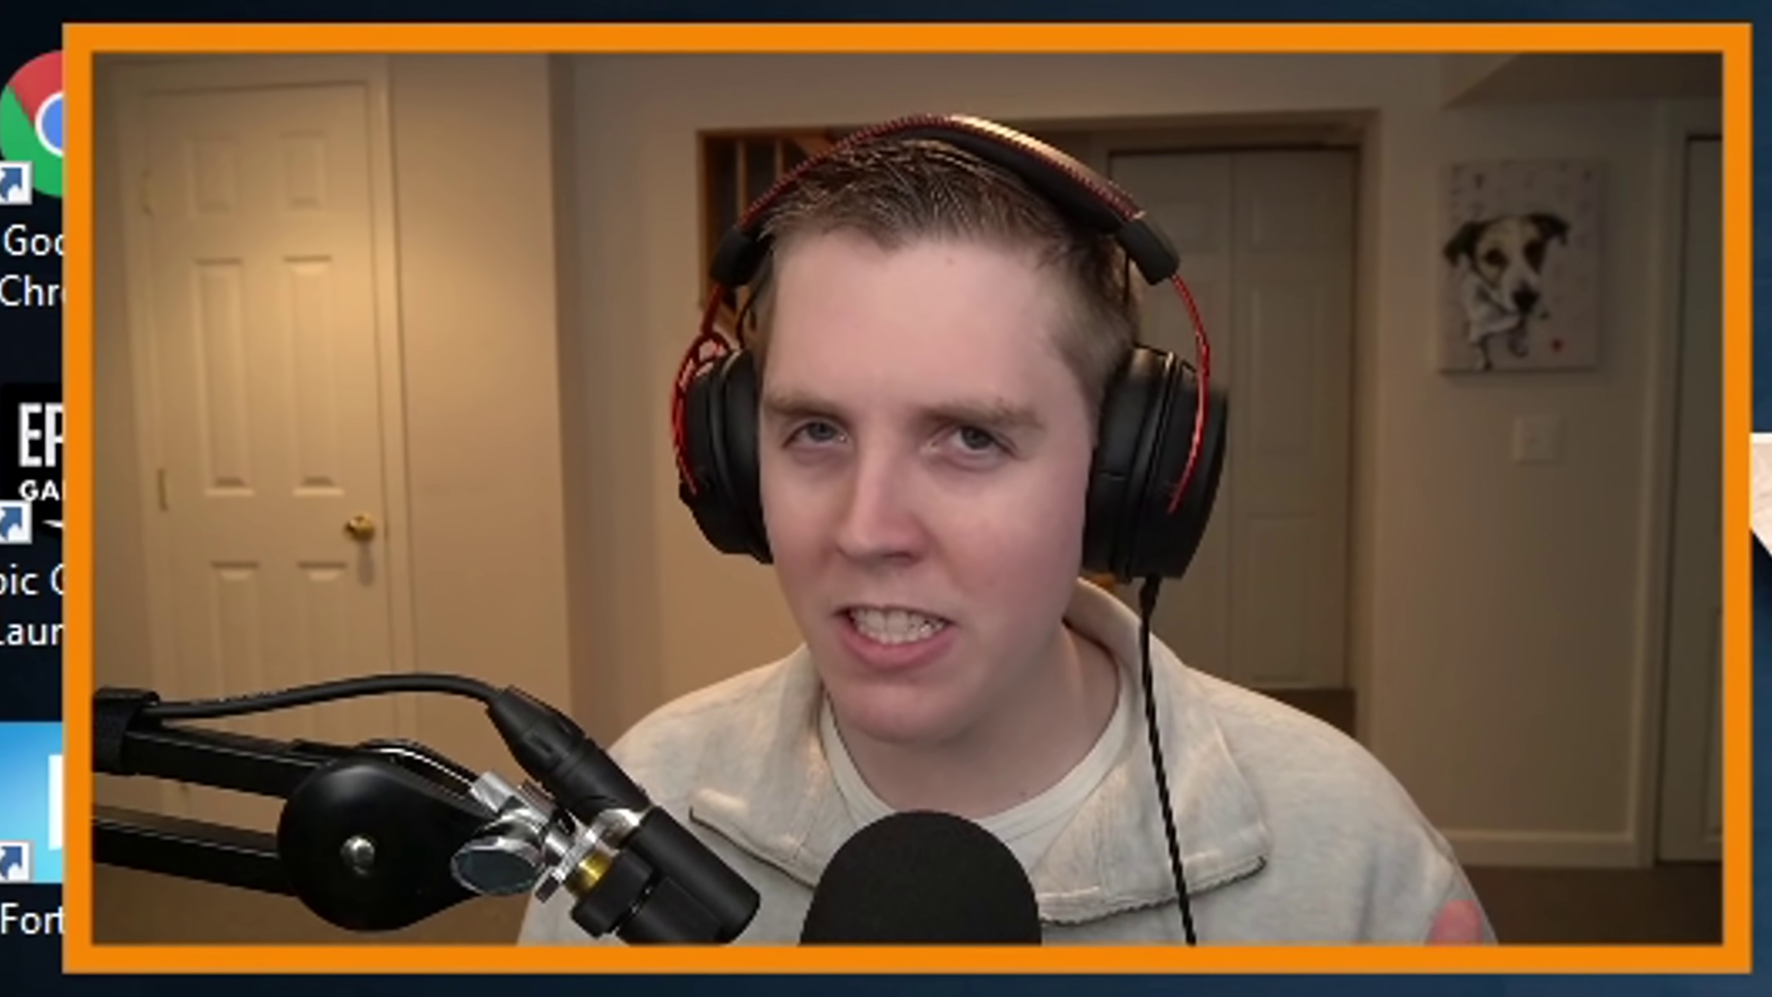
Step: Search Google in Chrome for "all nvidia drivers" and open NVIDIA's Advanced Driver Search page
left_click(950, 445)
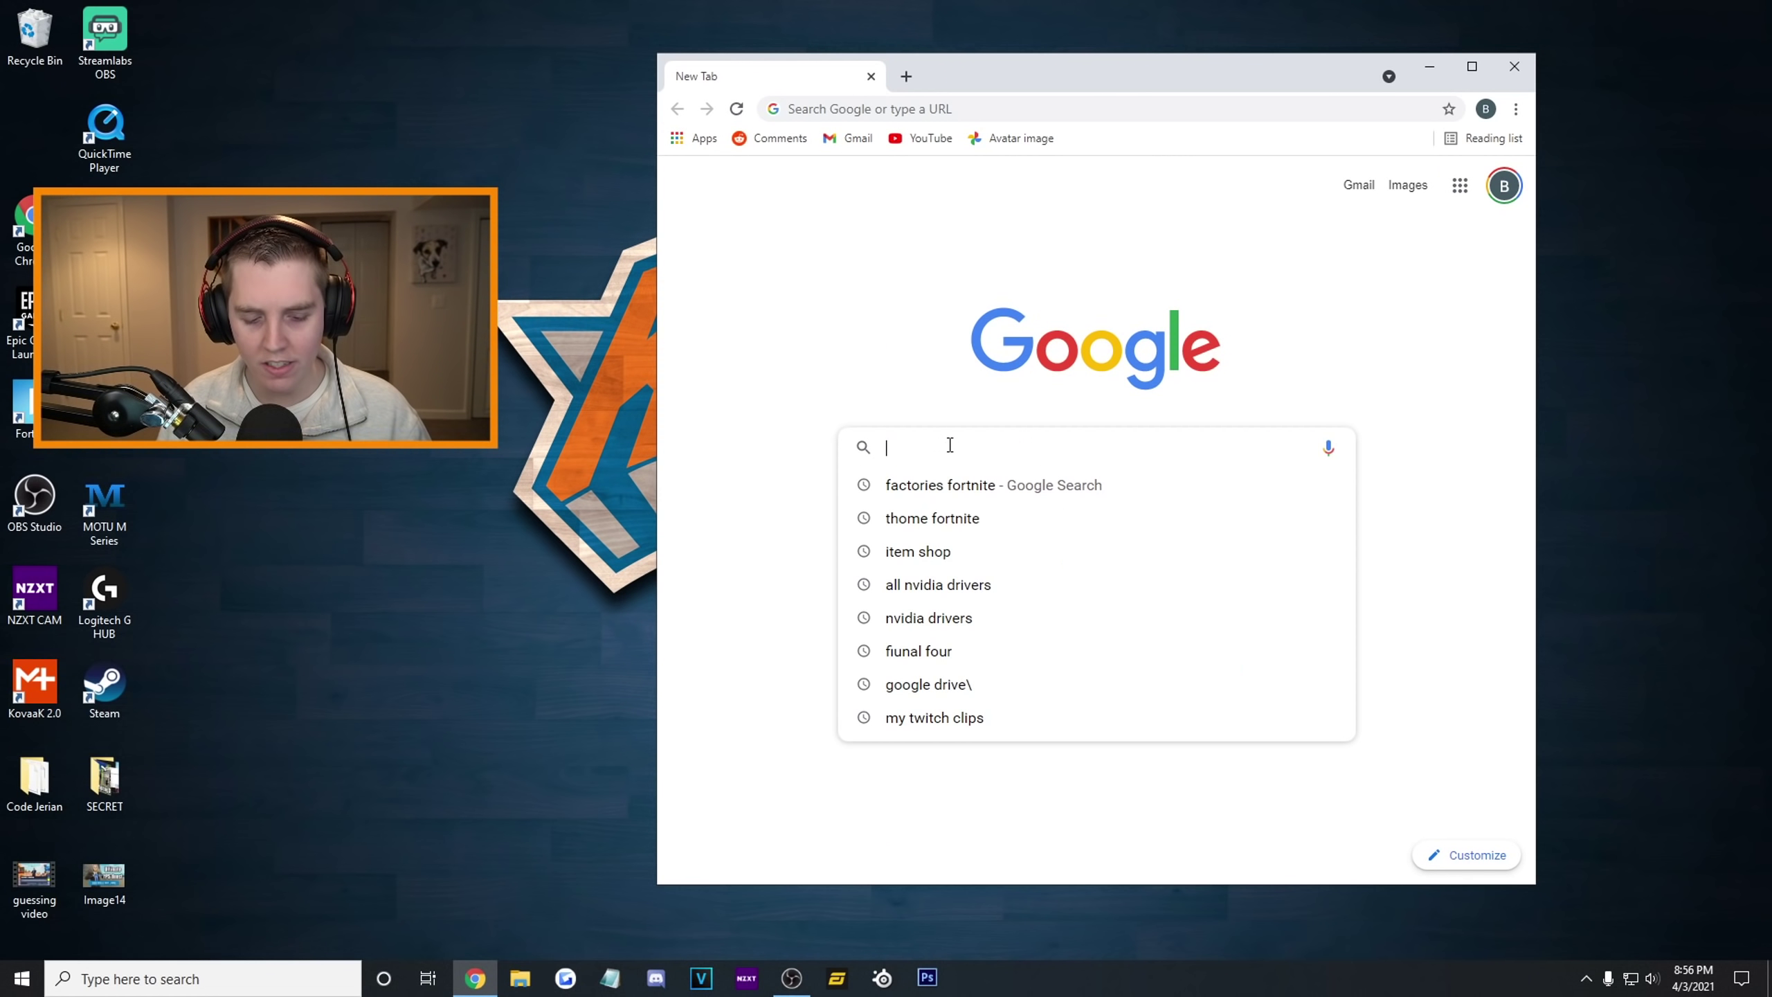
type("all nvidia drivers")
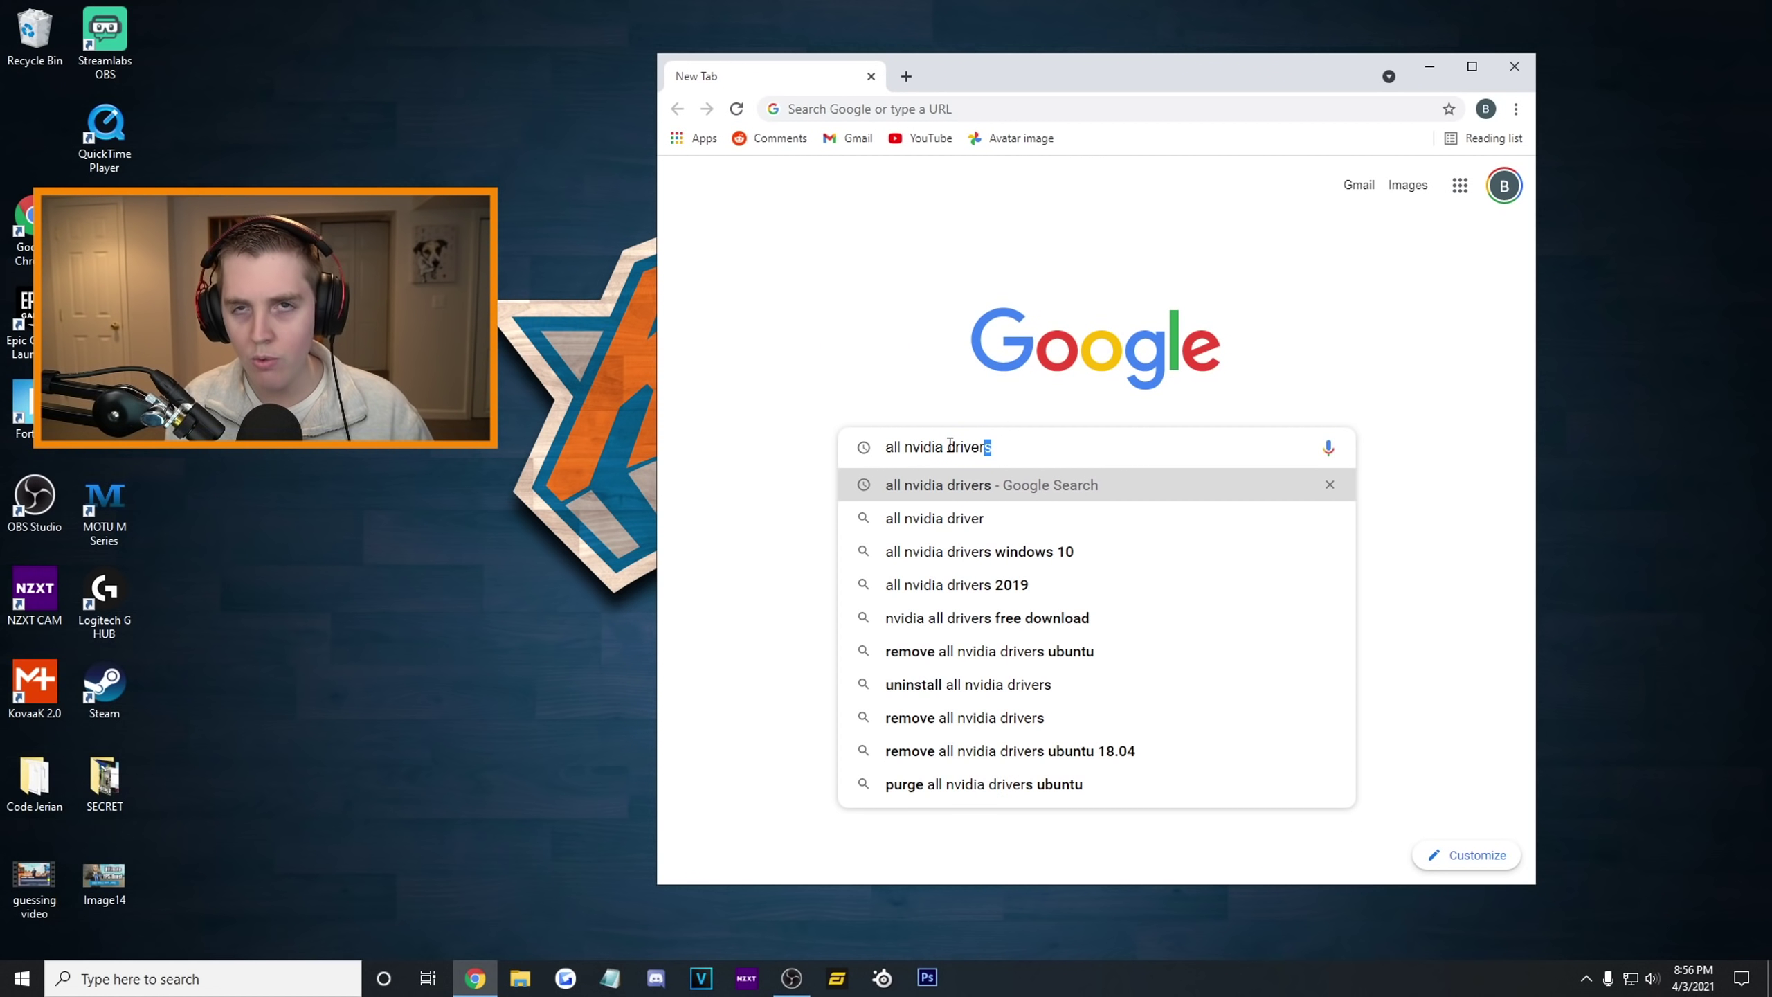
key("Return")
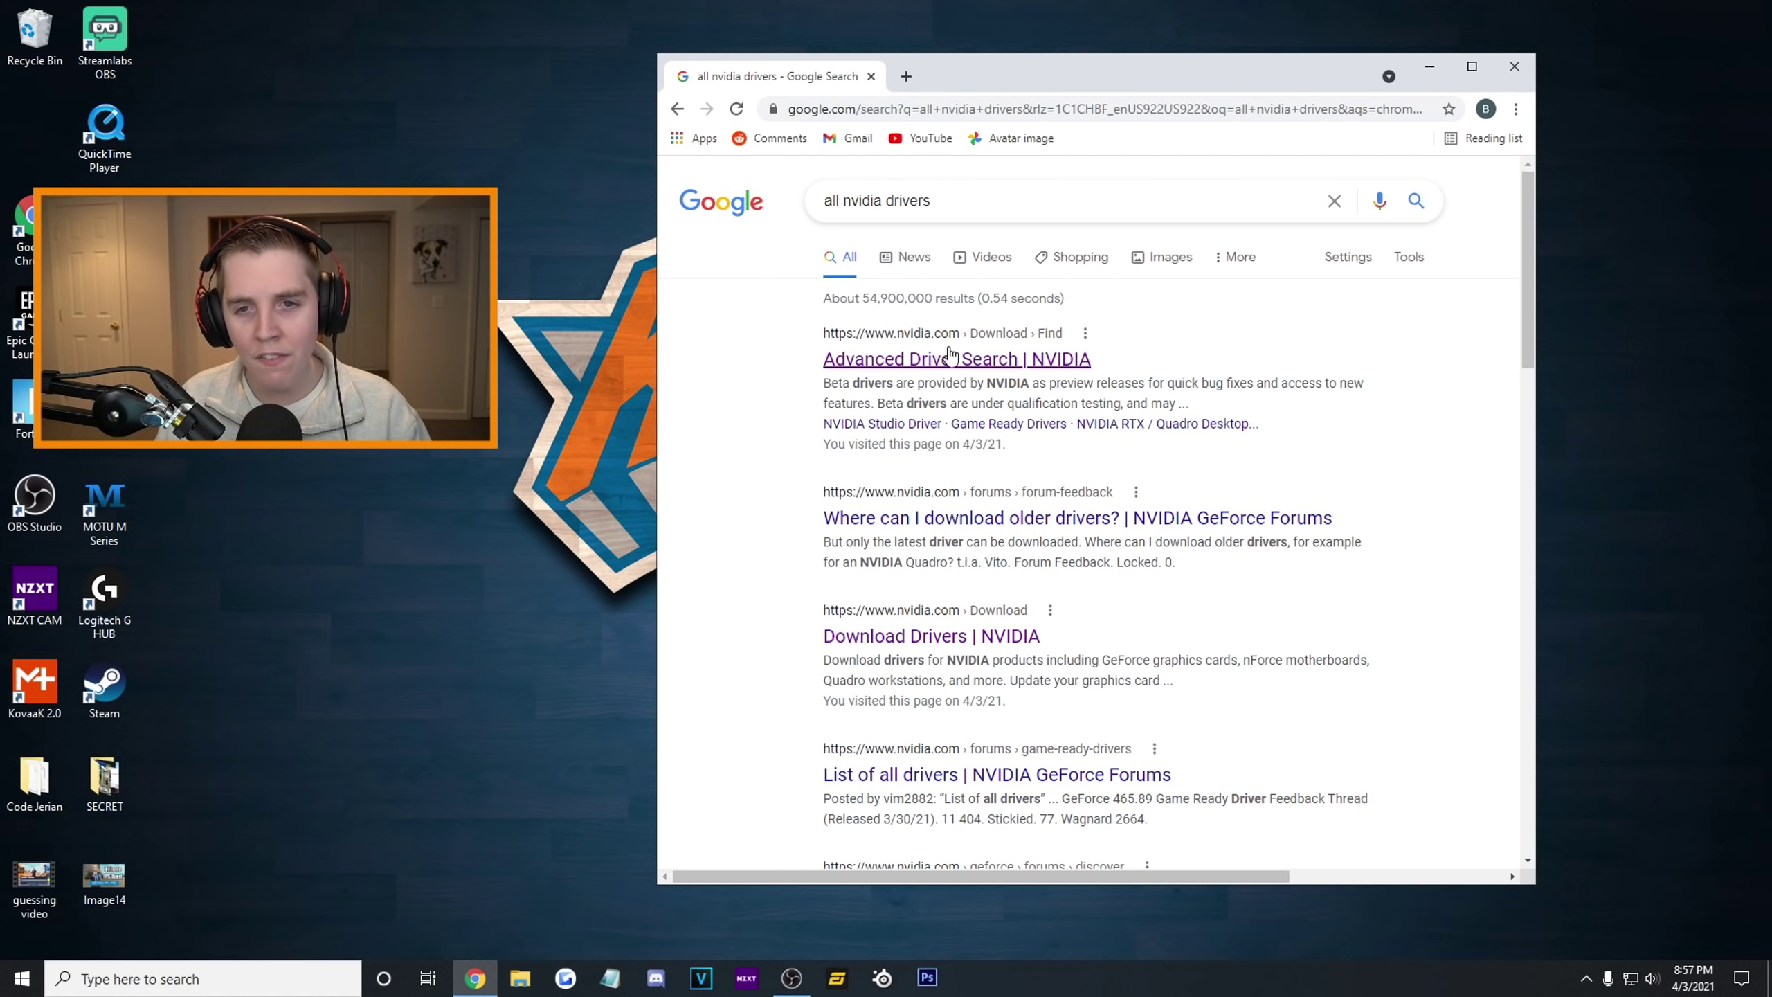
left_click(923, 362)
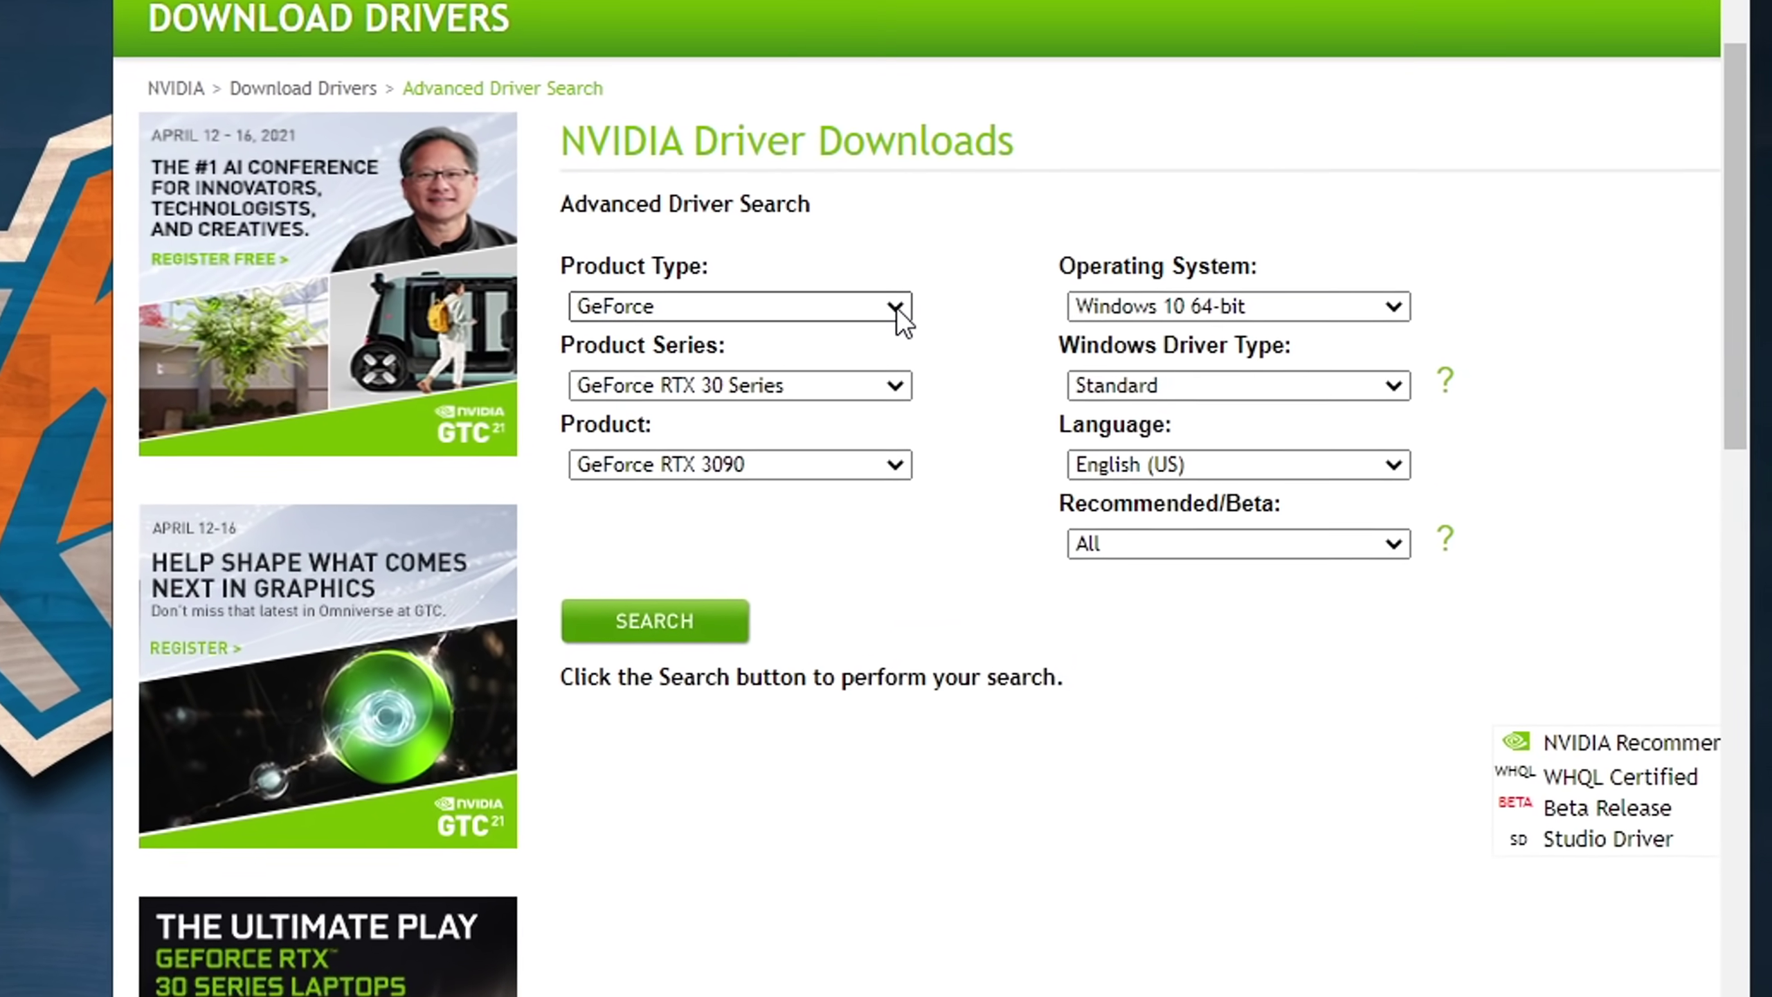
Step: Try the GeForce 10 Series as the product series in the driver search form and pick one of its products
left_click(992, 324)
left_click(876, 367)
left_click(648, 387)
left_click(673, 450)
left_click(645, 483)
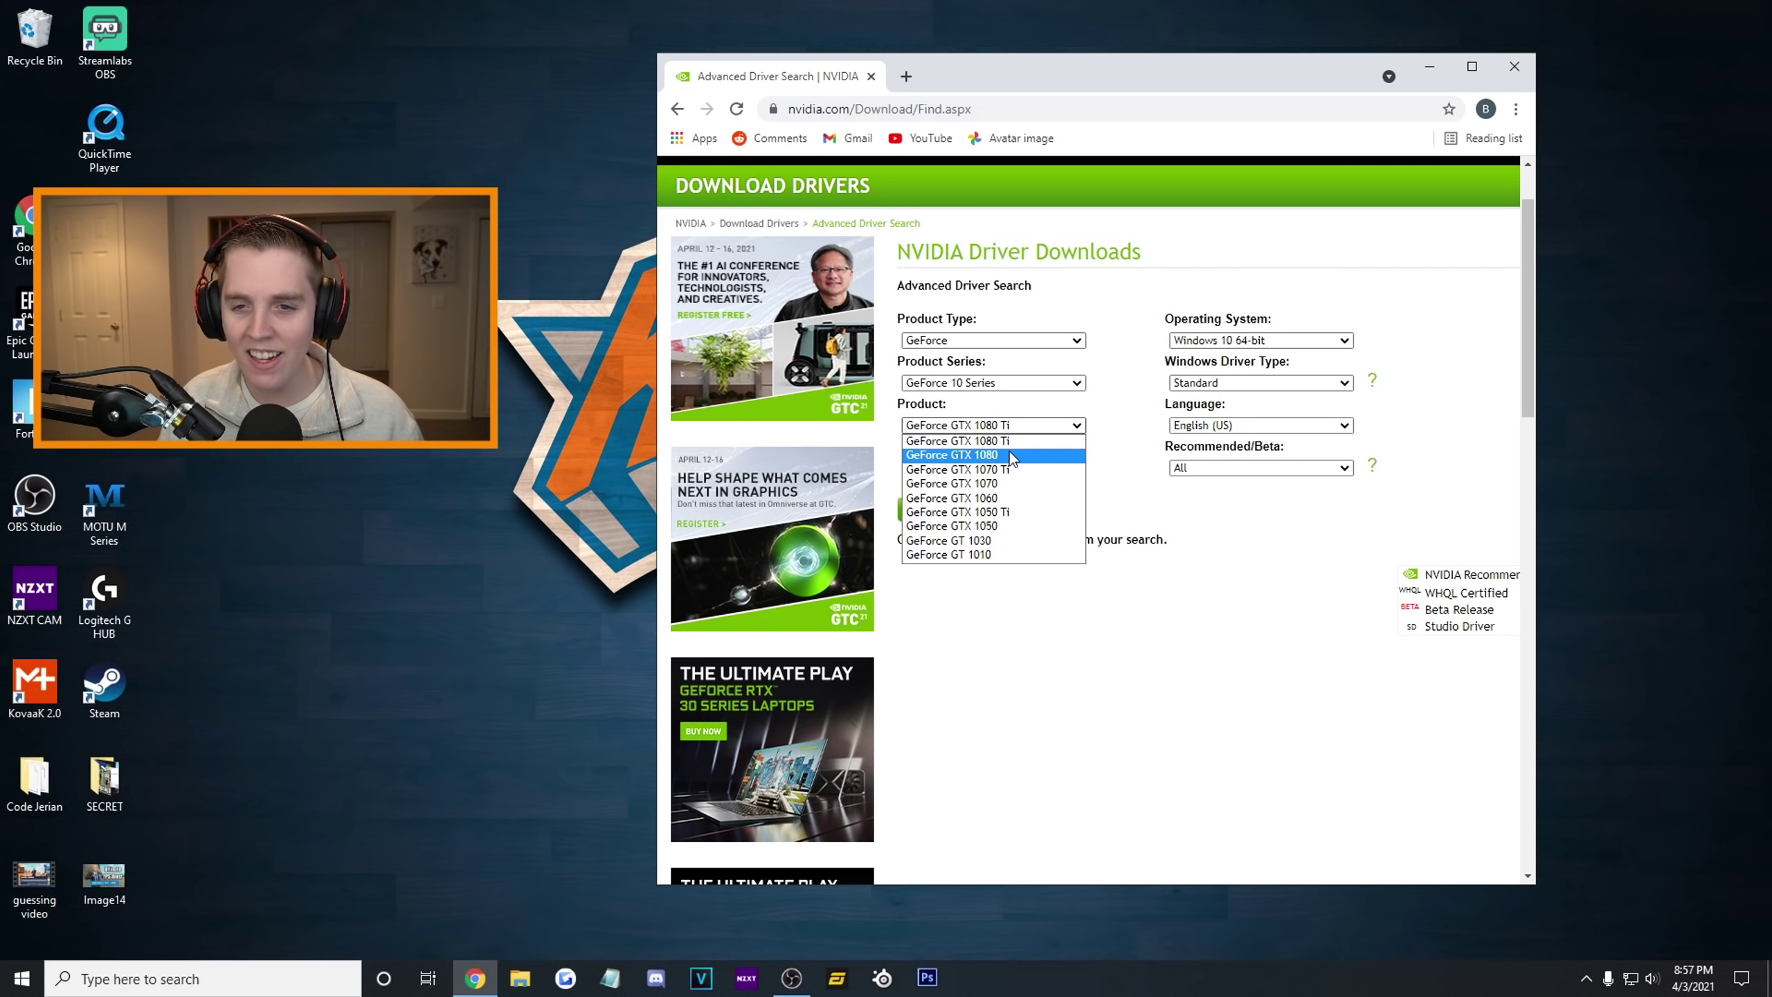
left_click(1008, 470)
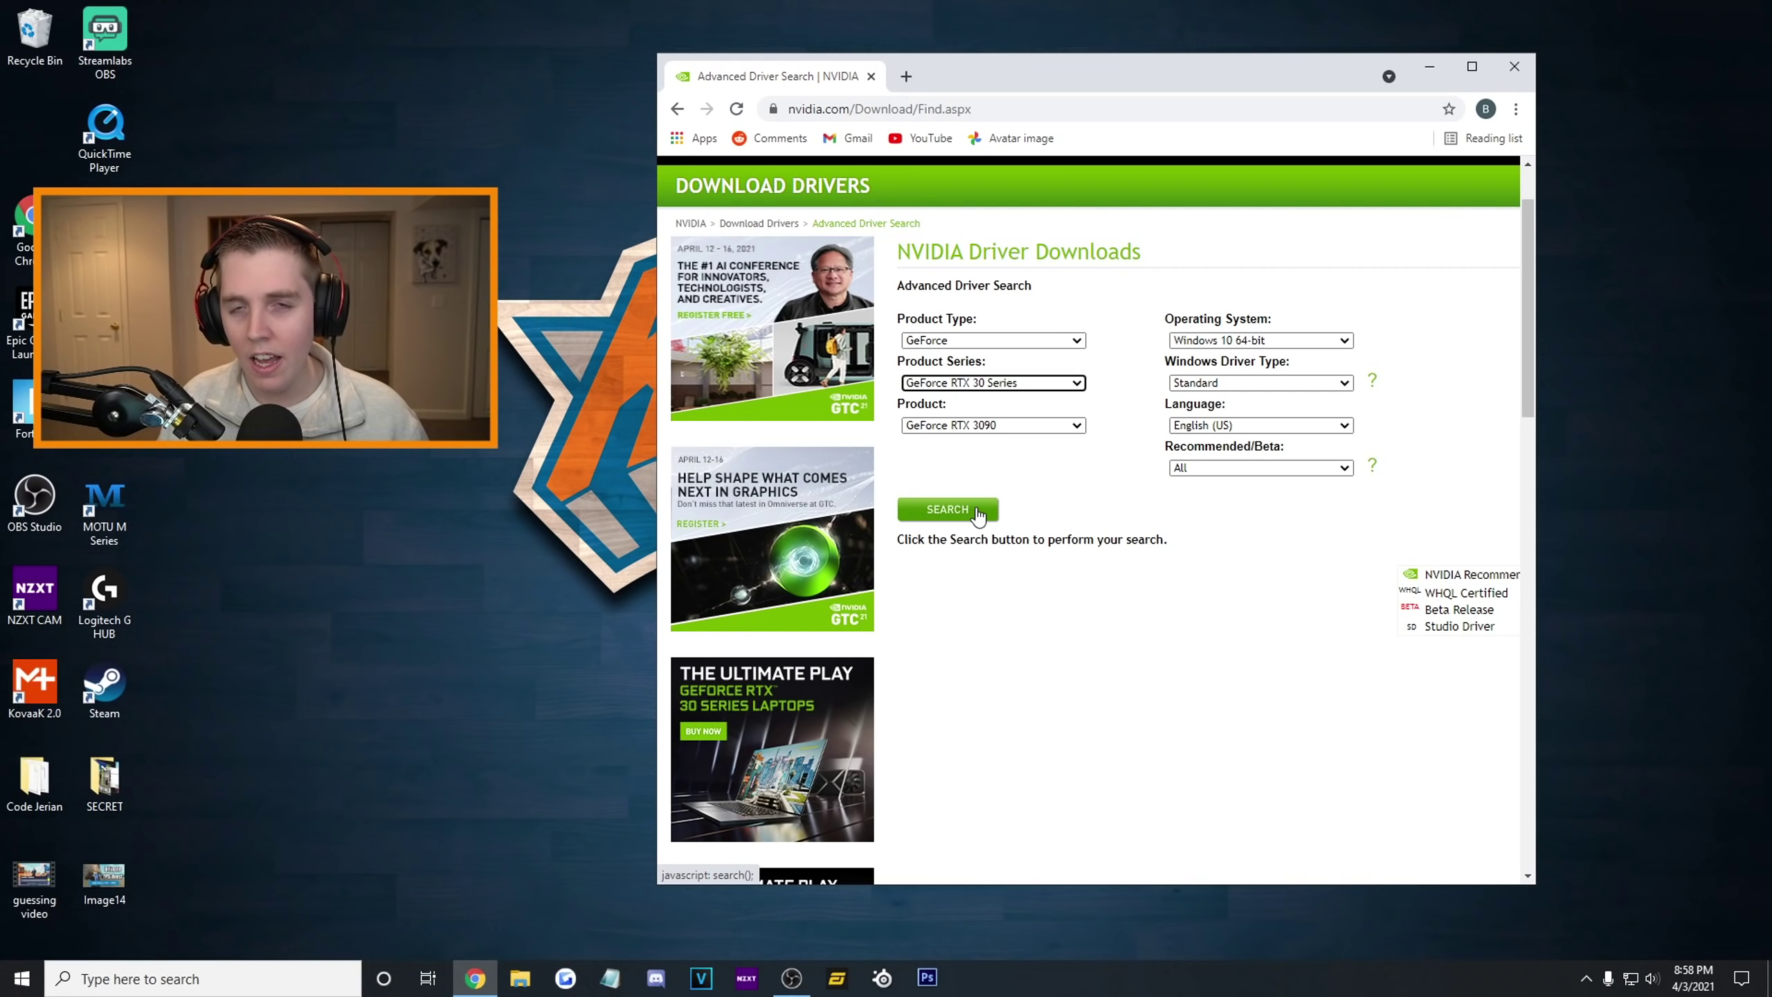
Step: Search for all GeForce RTX 3090 drivers for Windows 10 64-bit and look through the listed releases
left_click(978, 511)
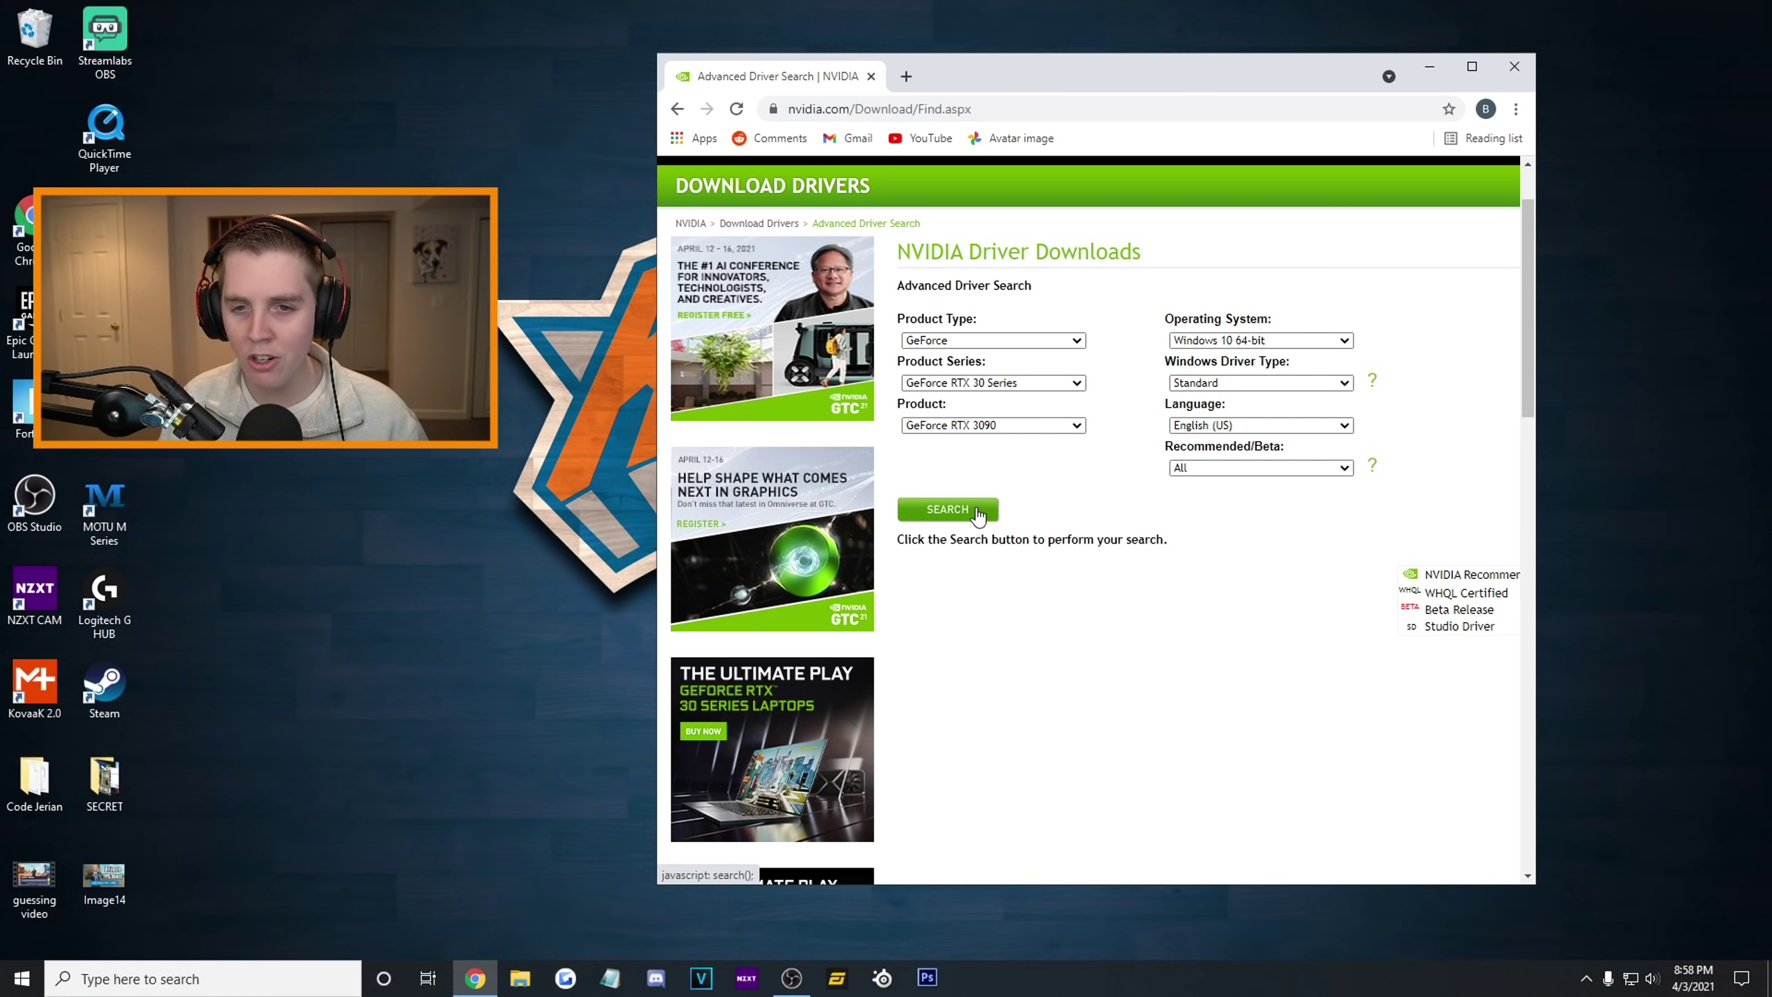
scroll(1523, 347, "down", 4)
scroll(1523, 353, "up", 2)
scroll(1521, 355, "down", 1)
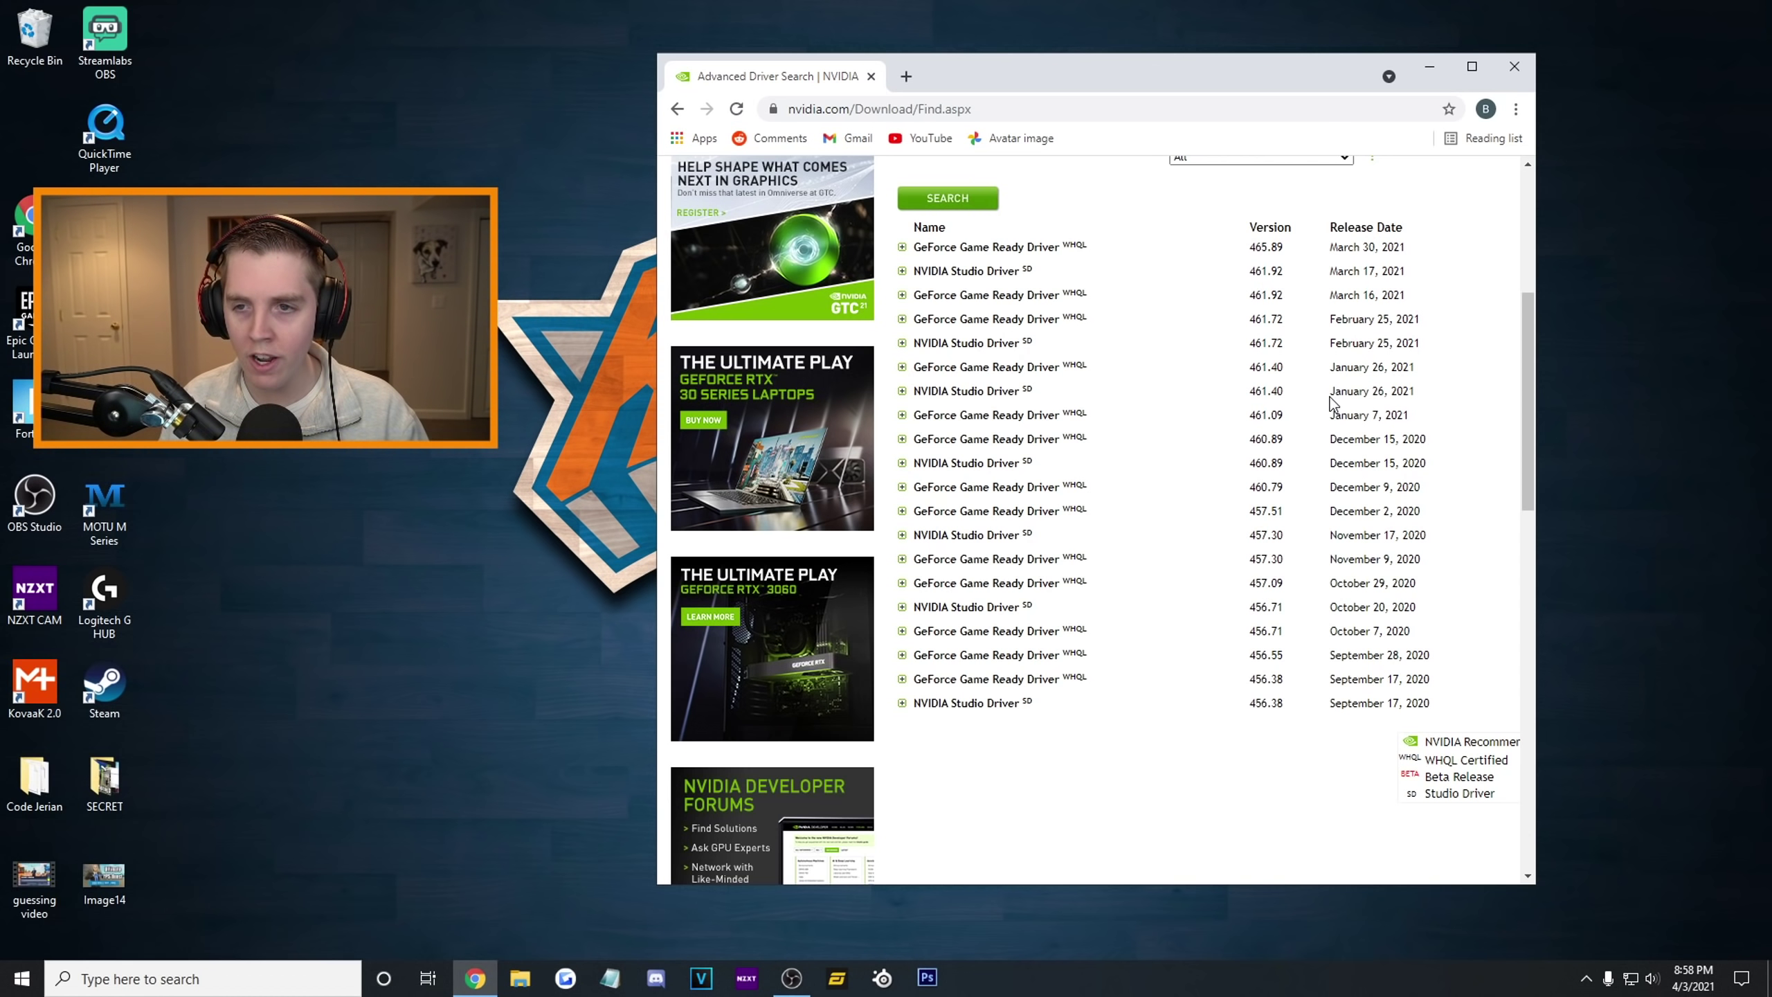
left_click_drag(1530, 361, 1530, 363)
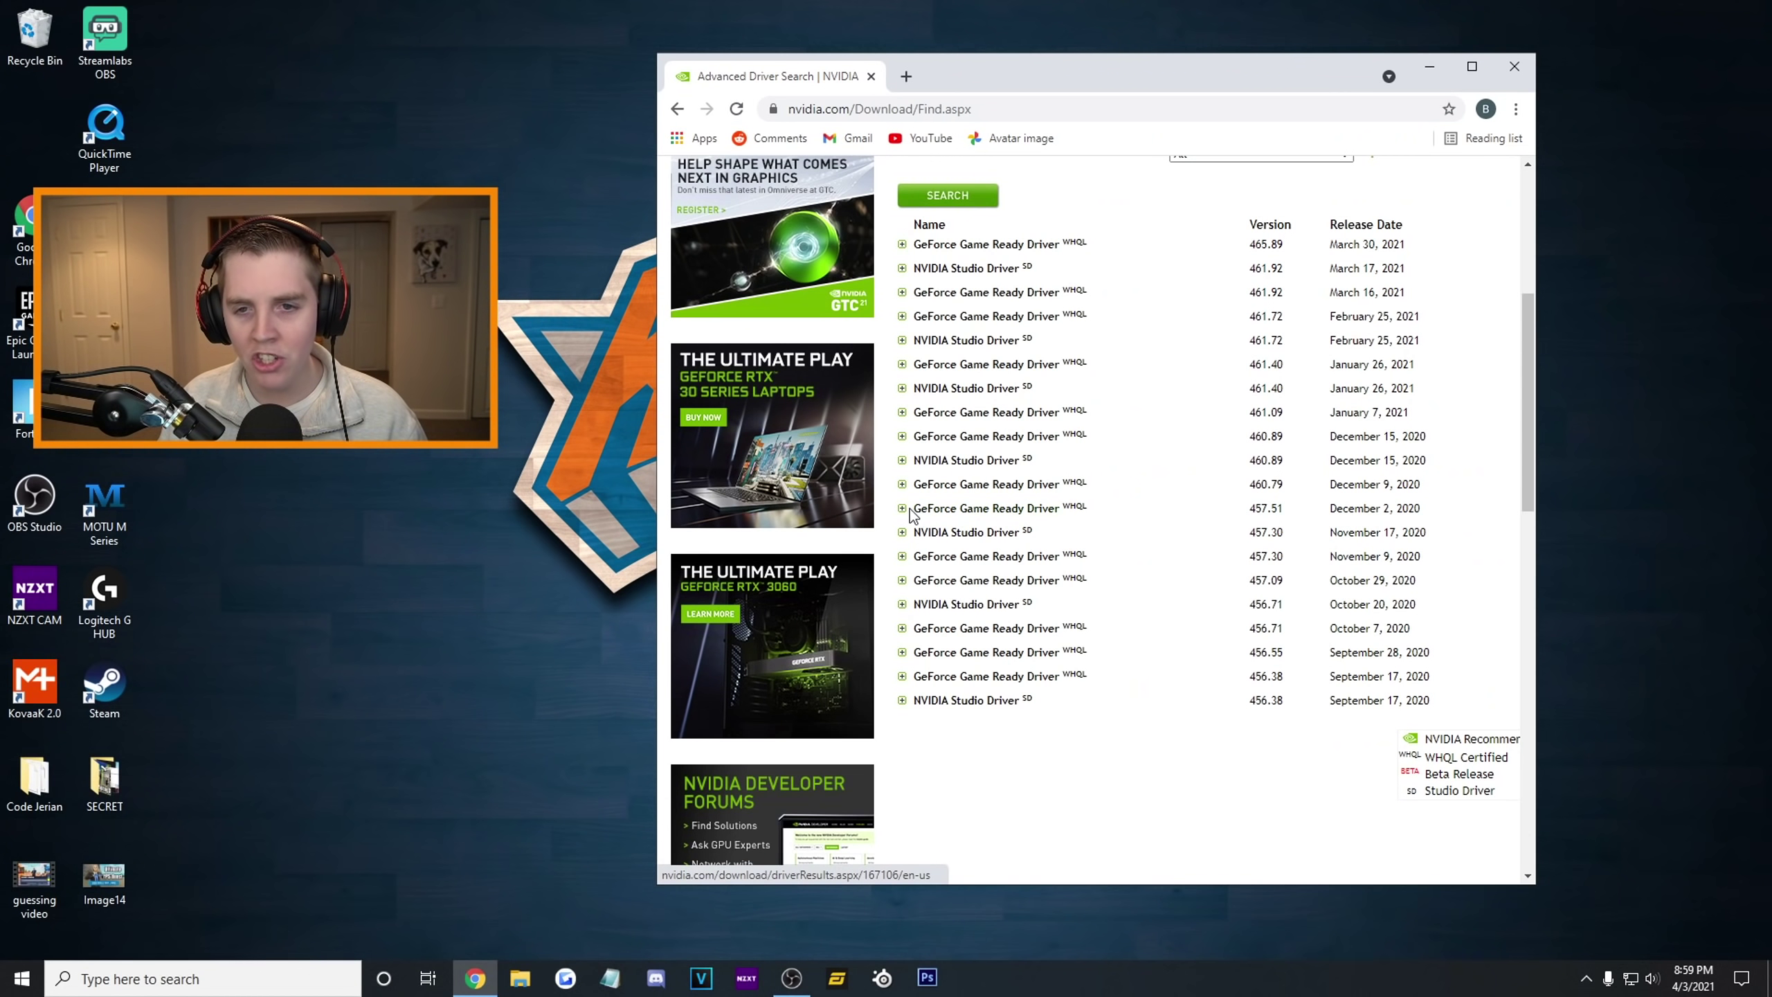
Step: Open the GeForce Game Ready Driver 457.51 entry from December 2, 2020 and download its installer
left_click(901, 509)
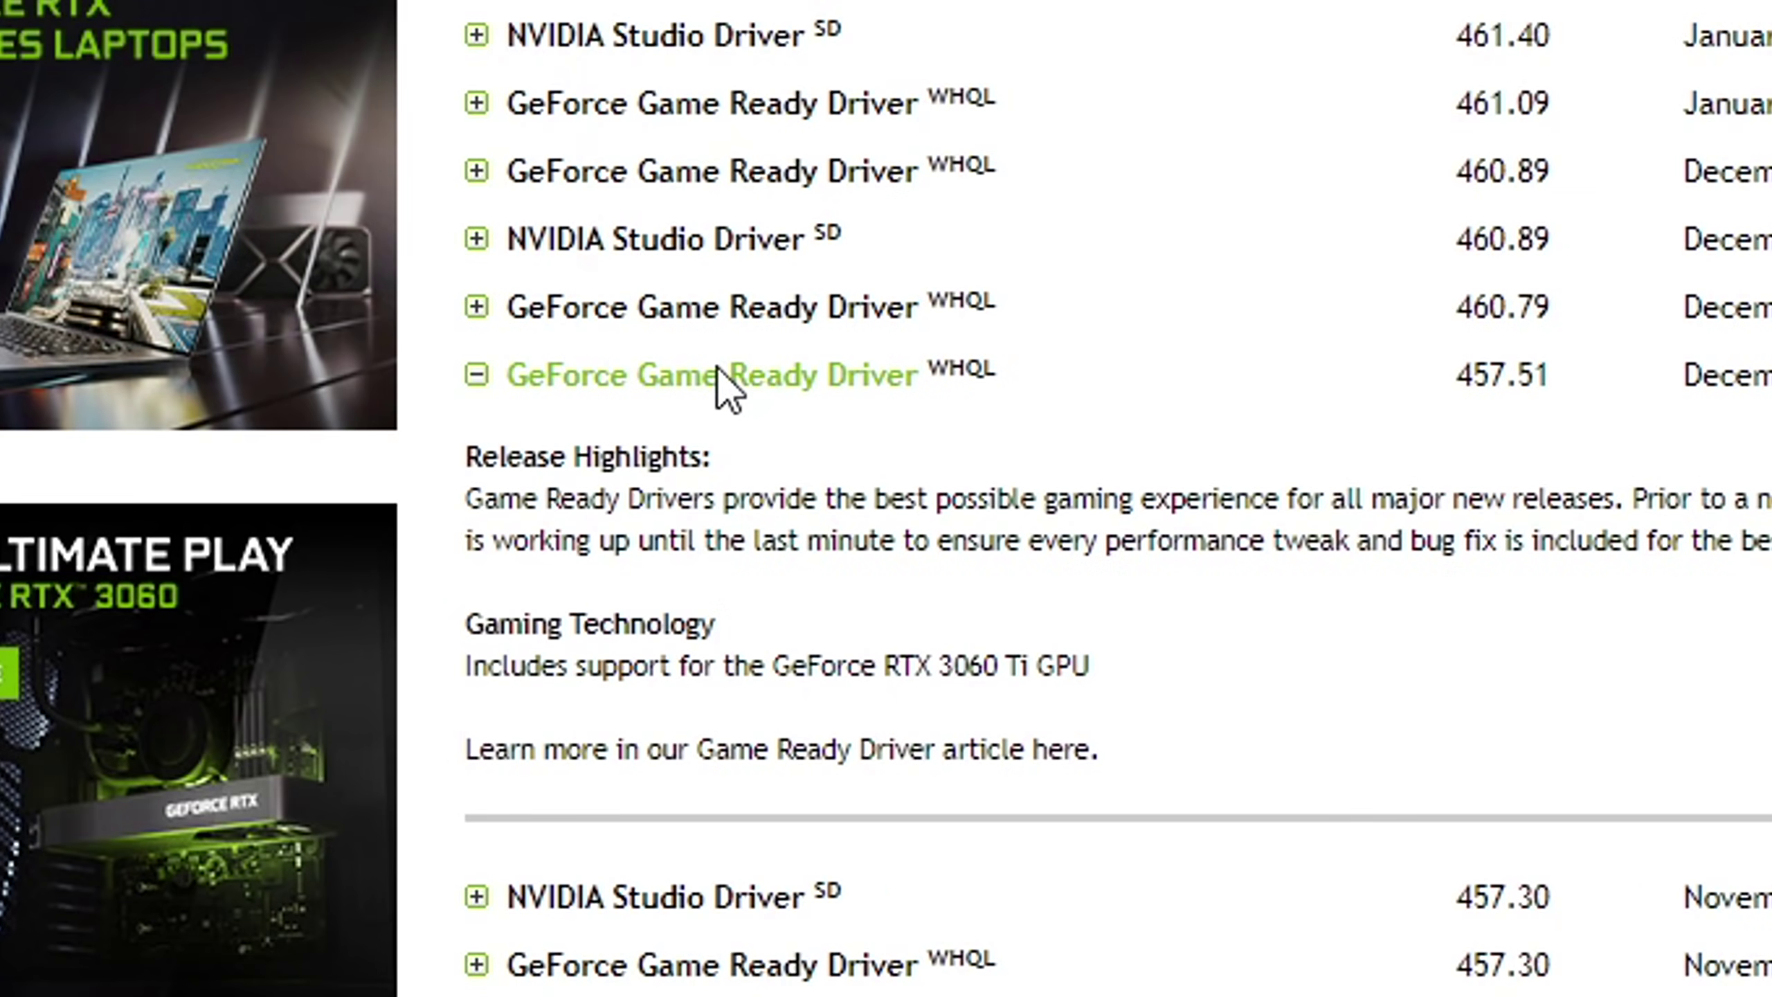
left_click(988, 509)
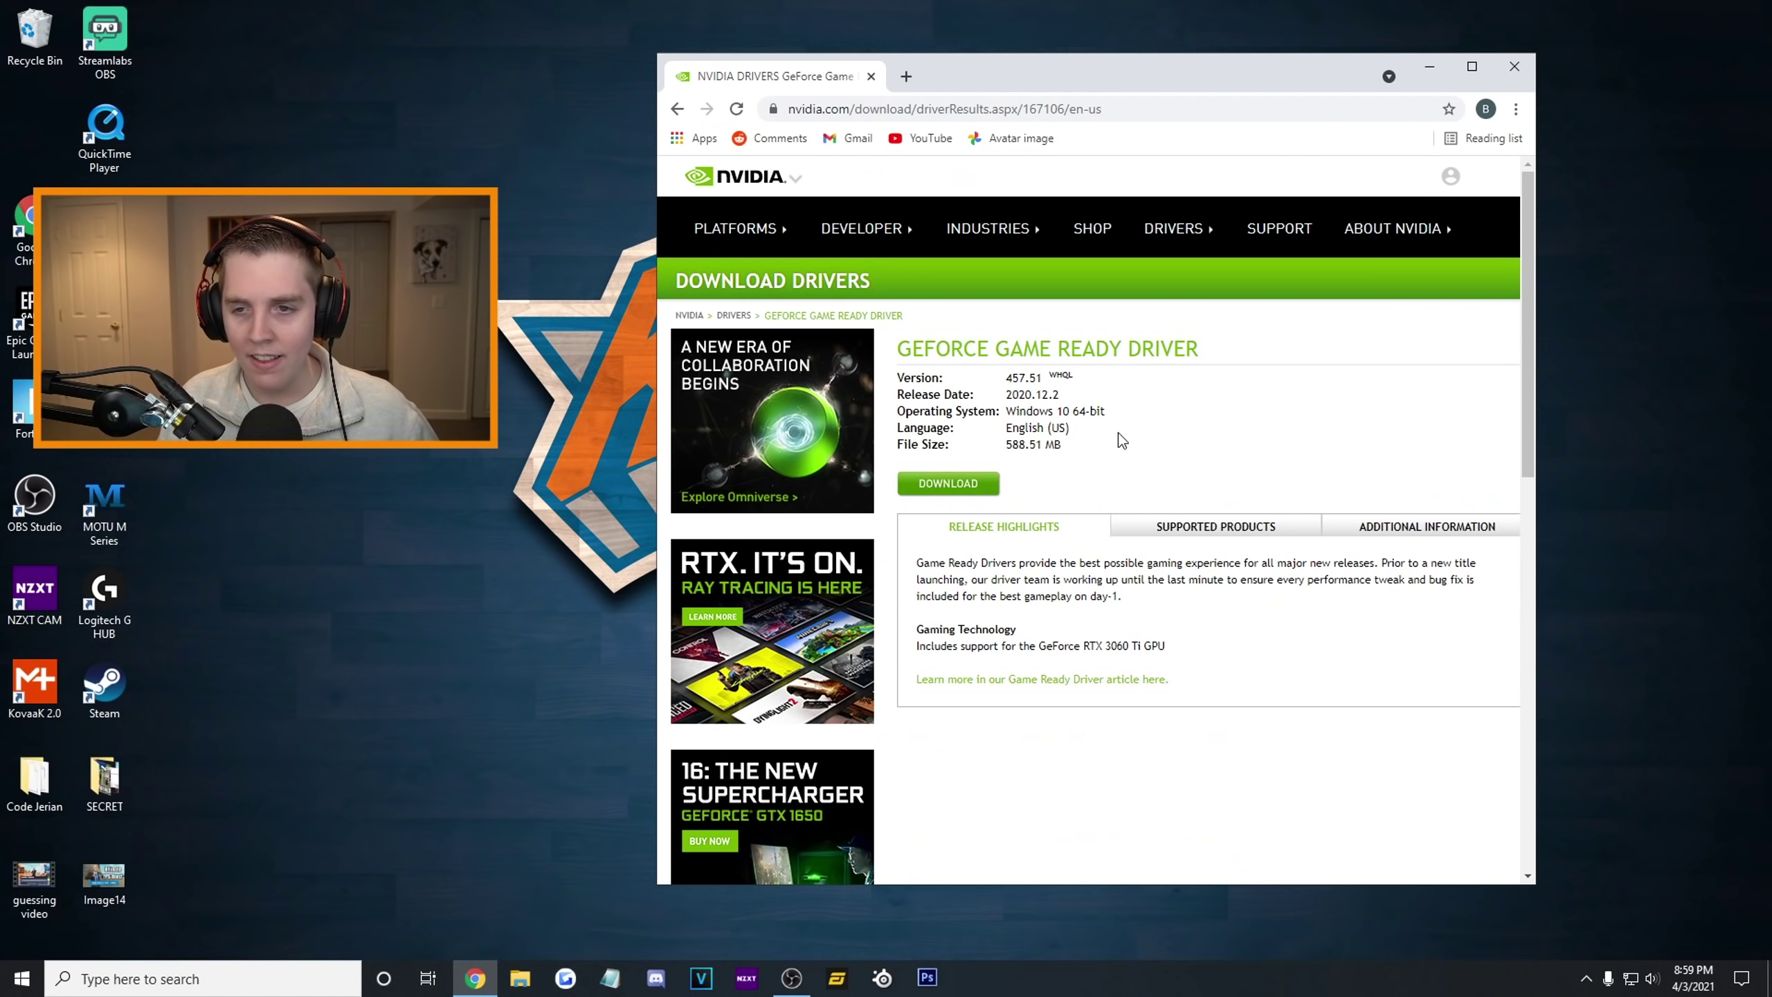
scroll(1511, 307, "down", 1)
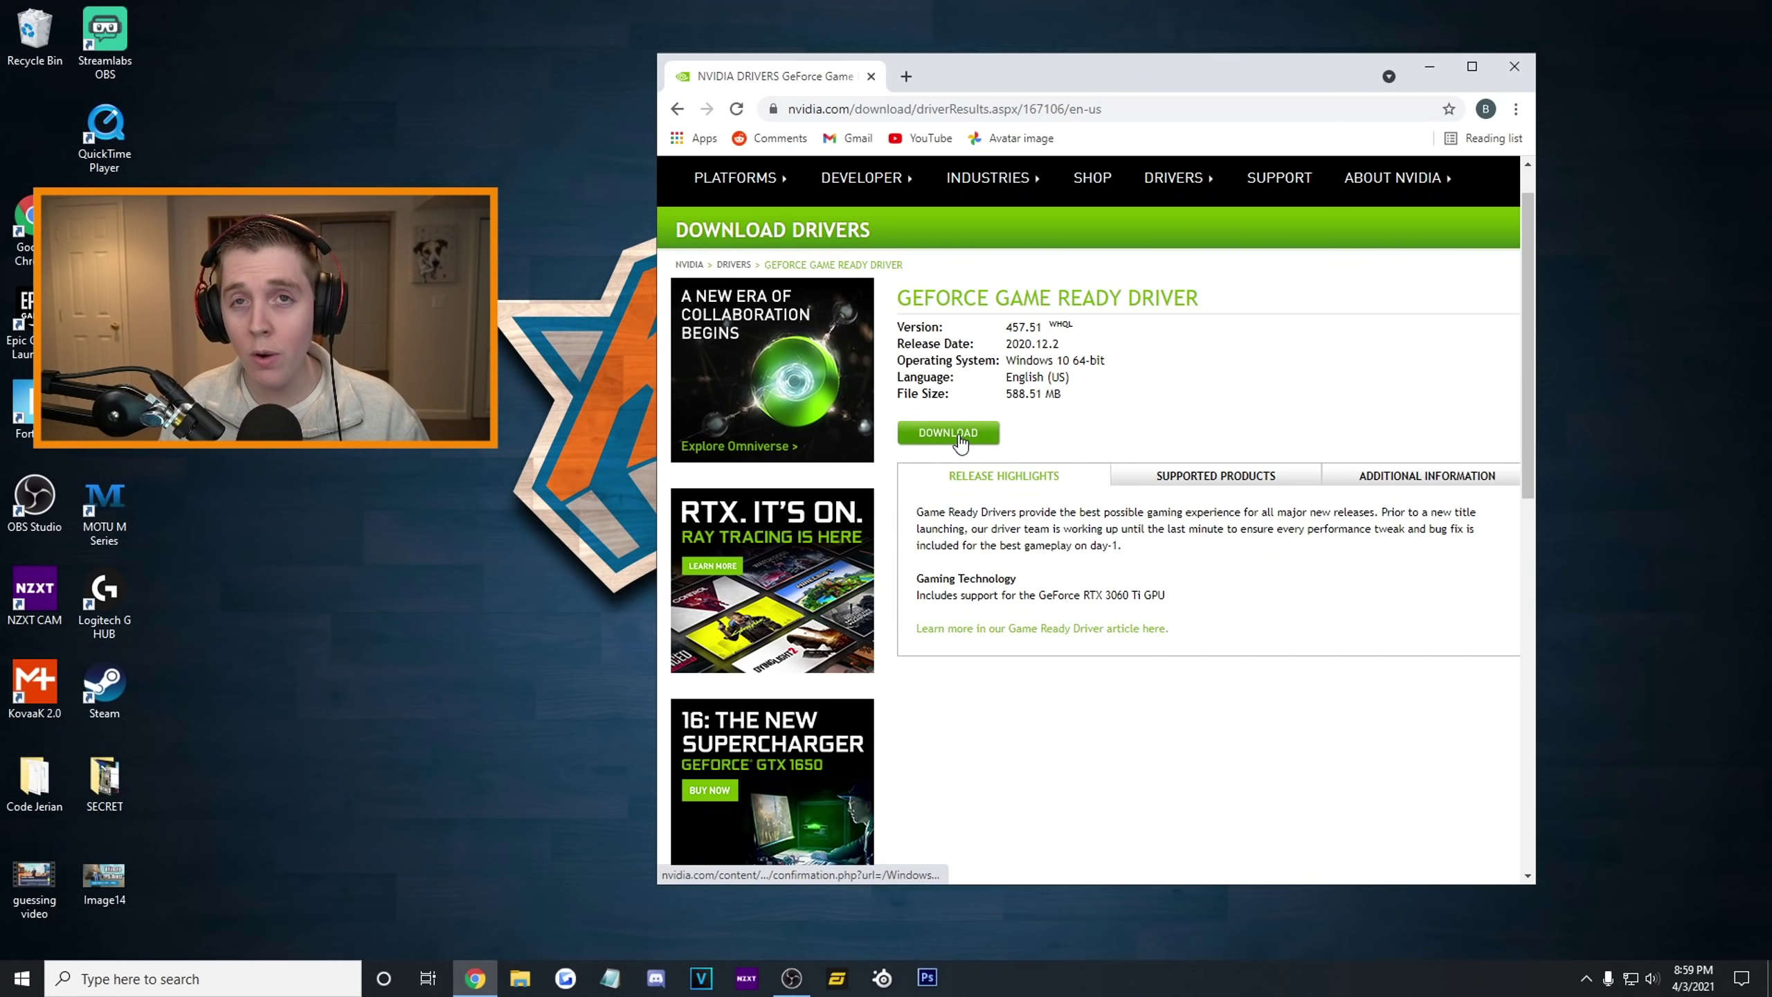
left_click(960, 434)
left_click(1232, 418)
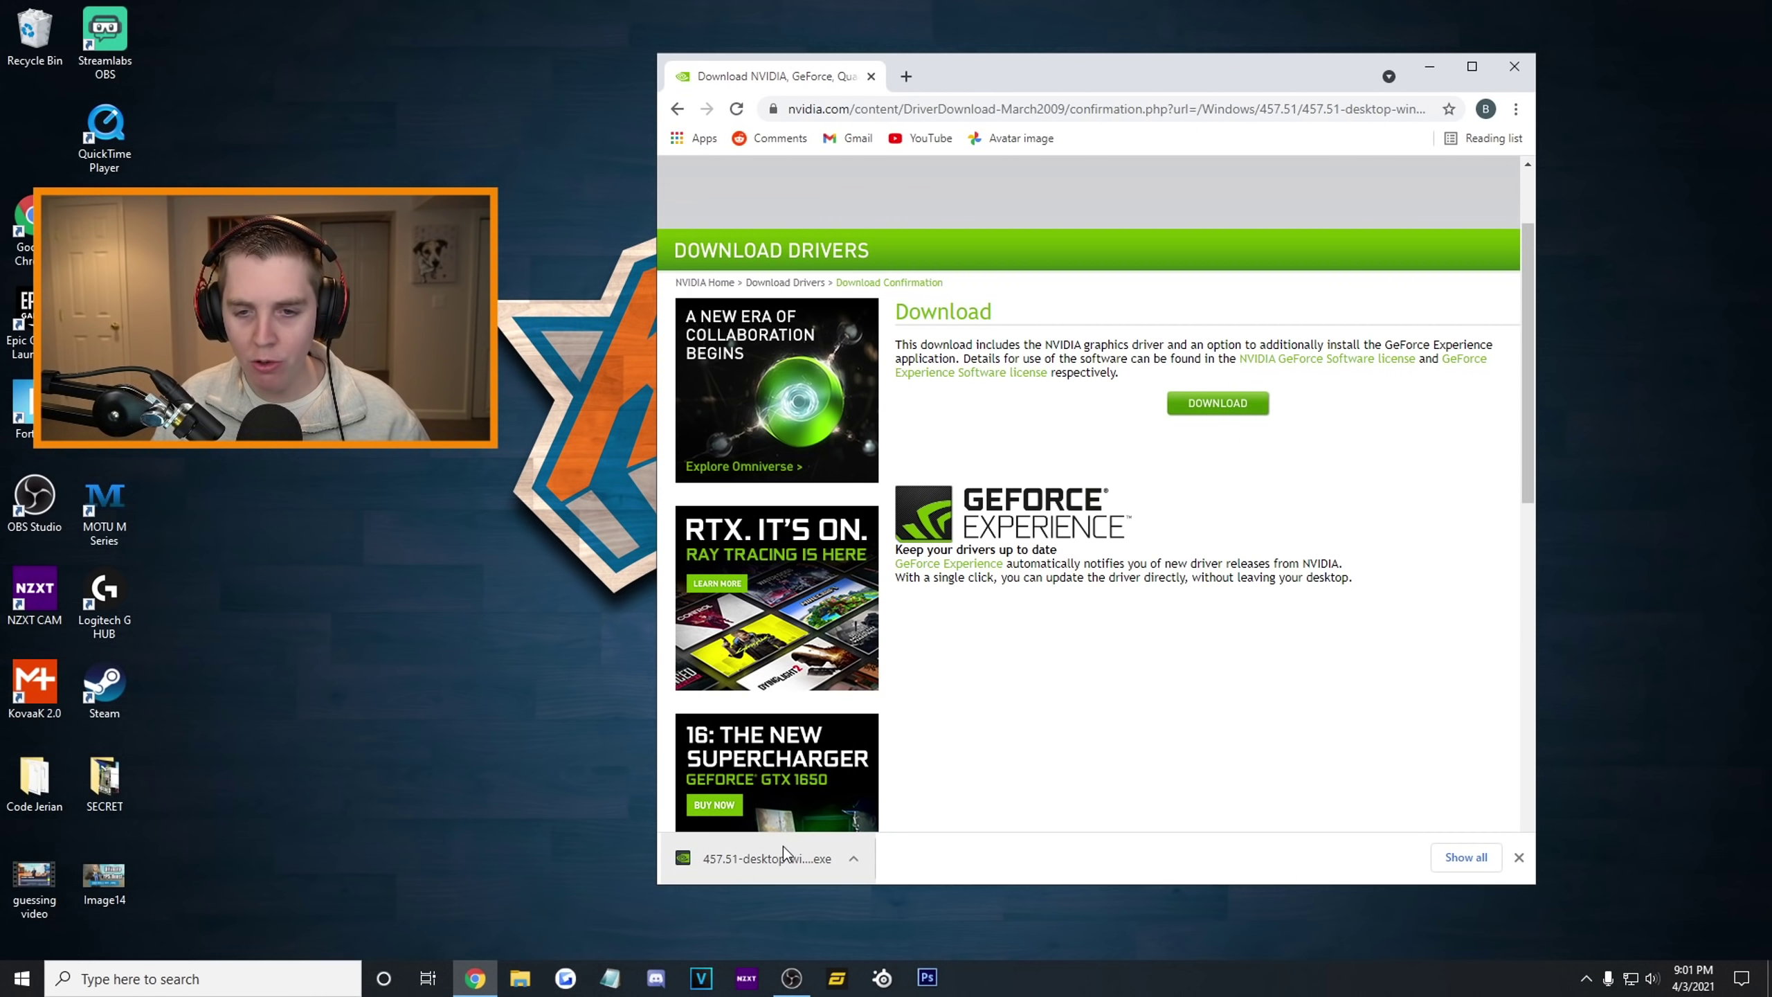
Step: Run the downloaded 457.51 driver installer, extract it to the default folder, and accept the NVIDIA license agreement
left_click(784, 846)
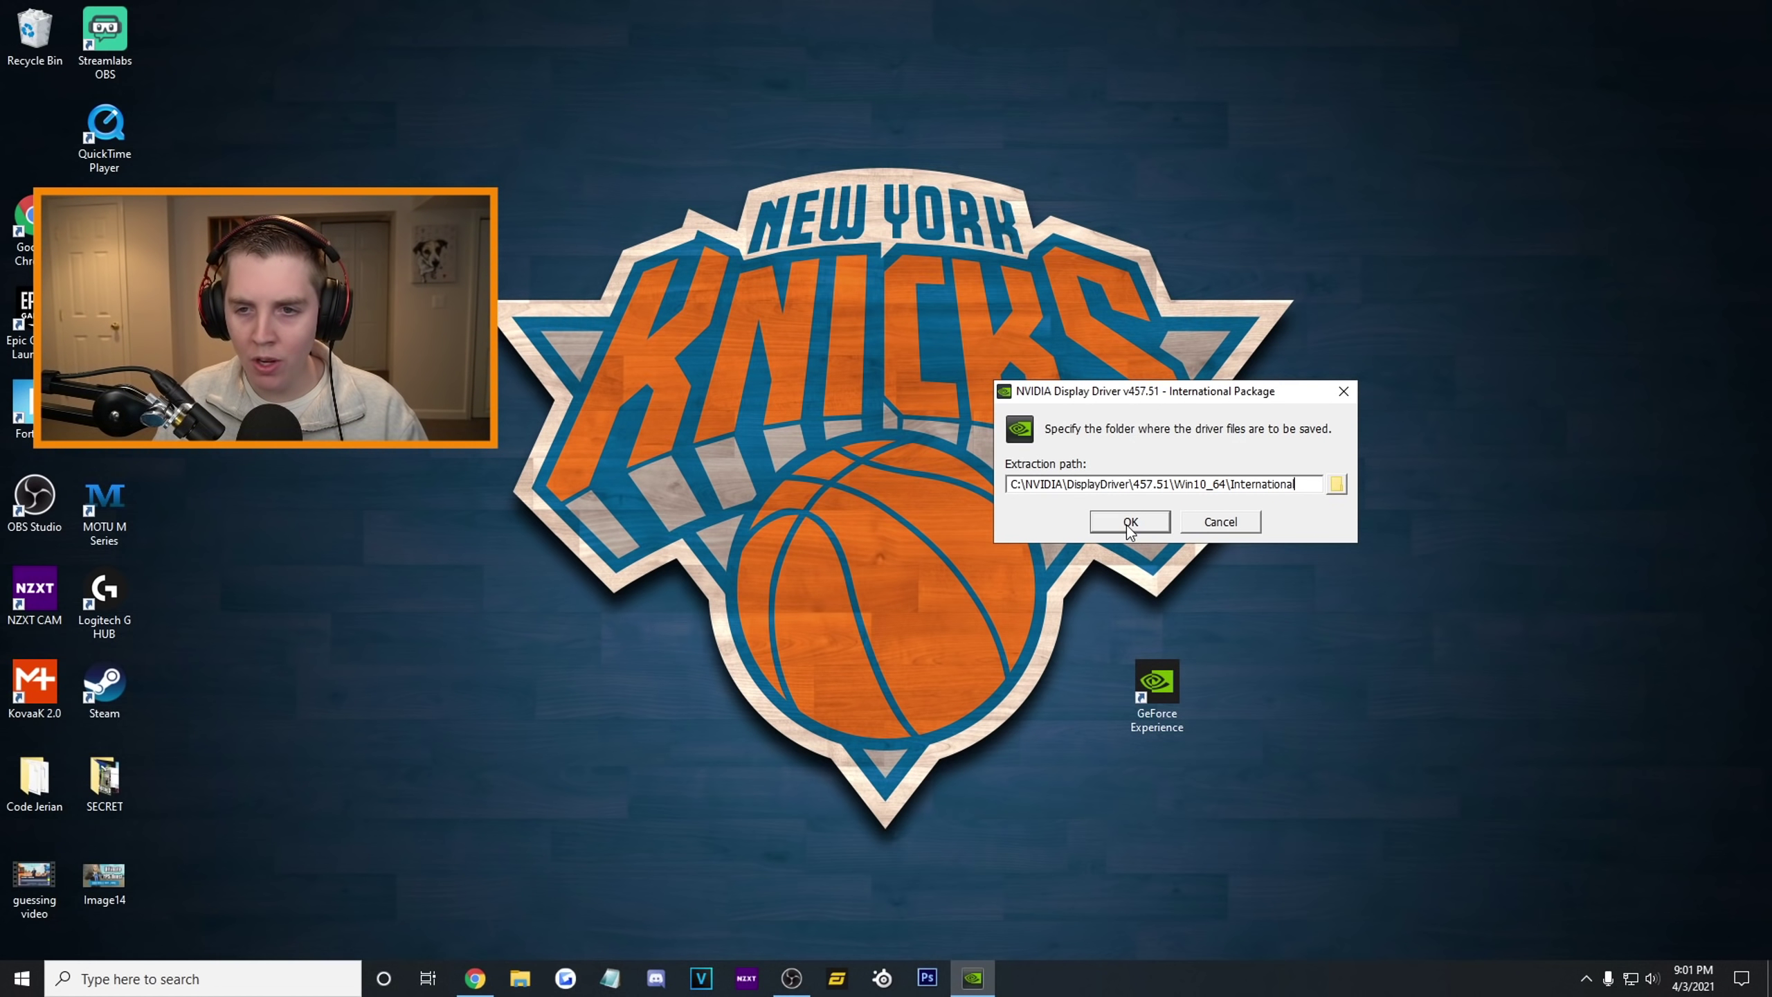
left_click(1129, 521)
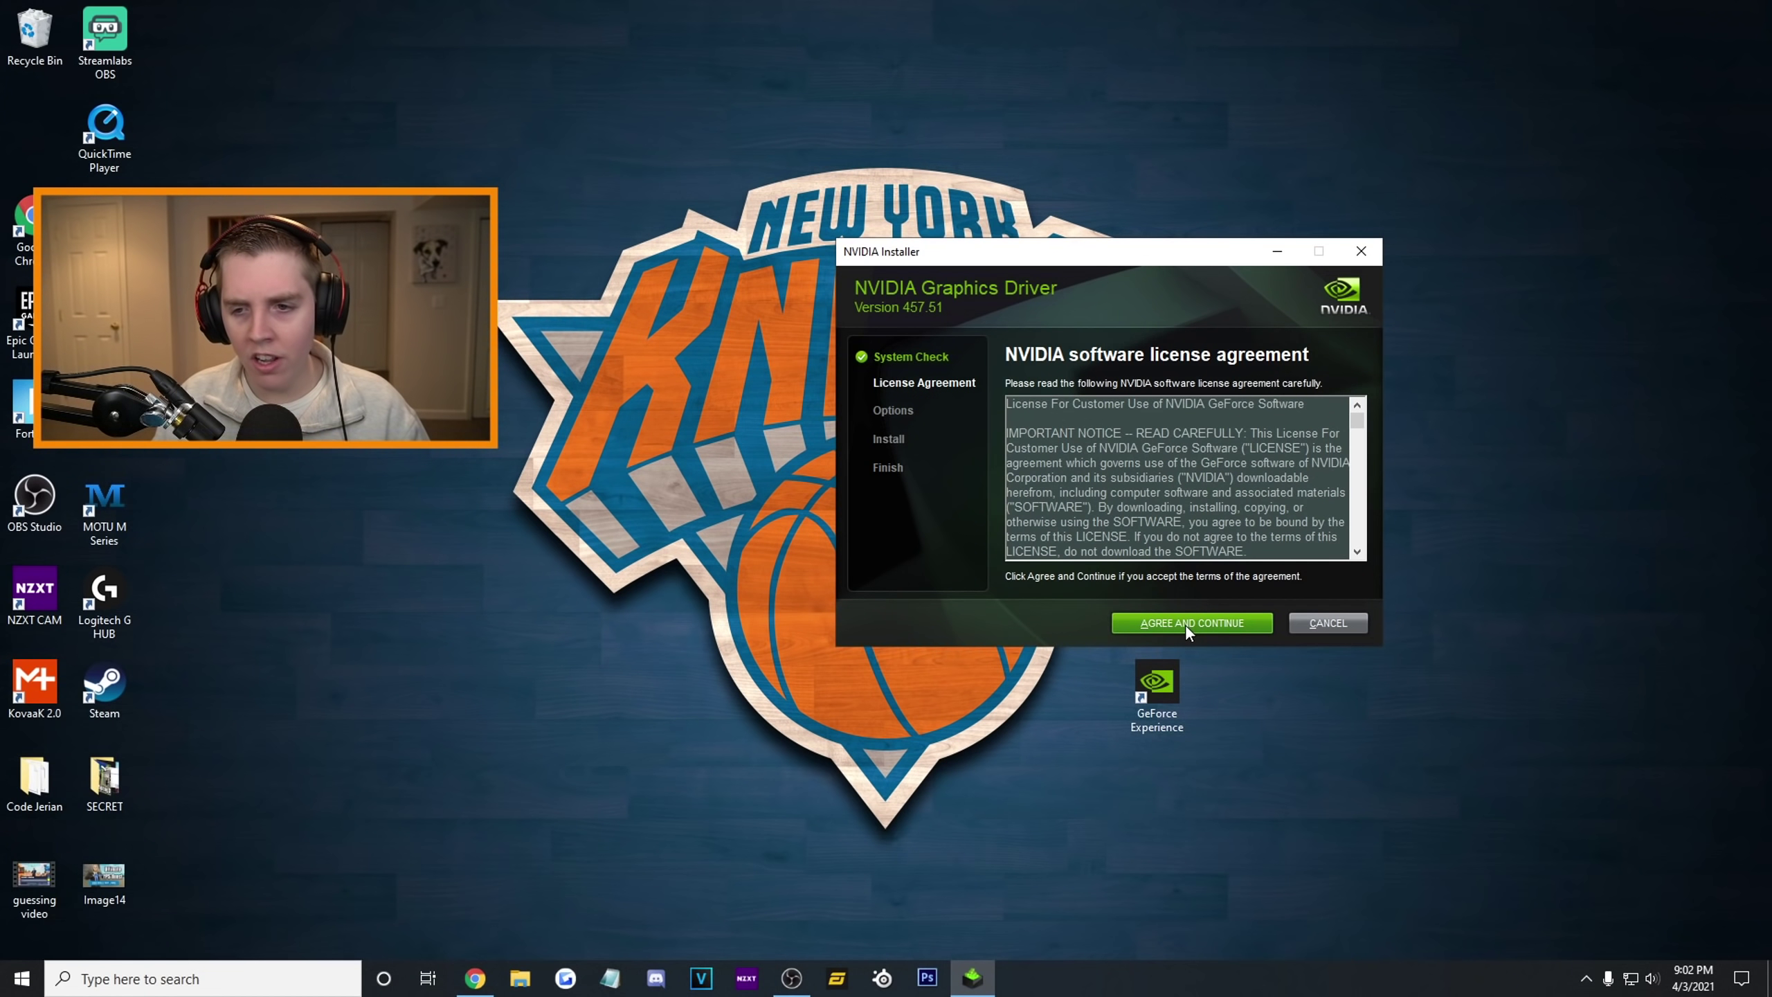
left_click(1185, 624)
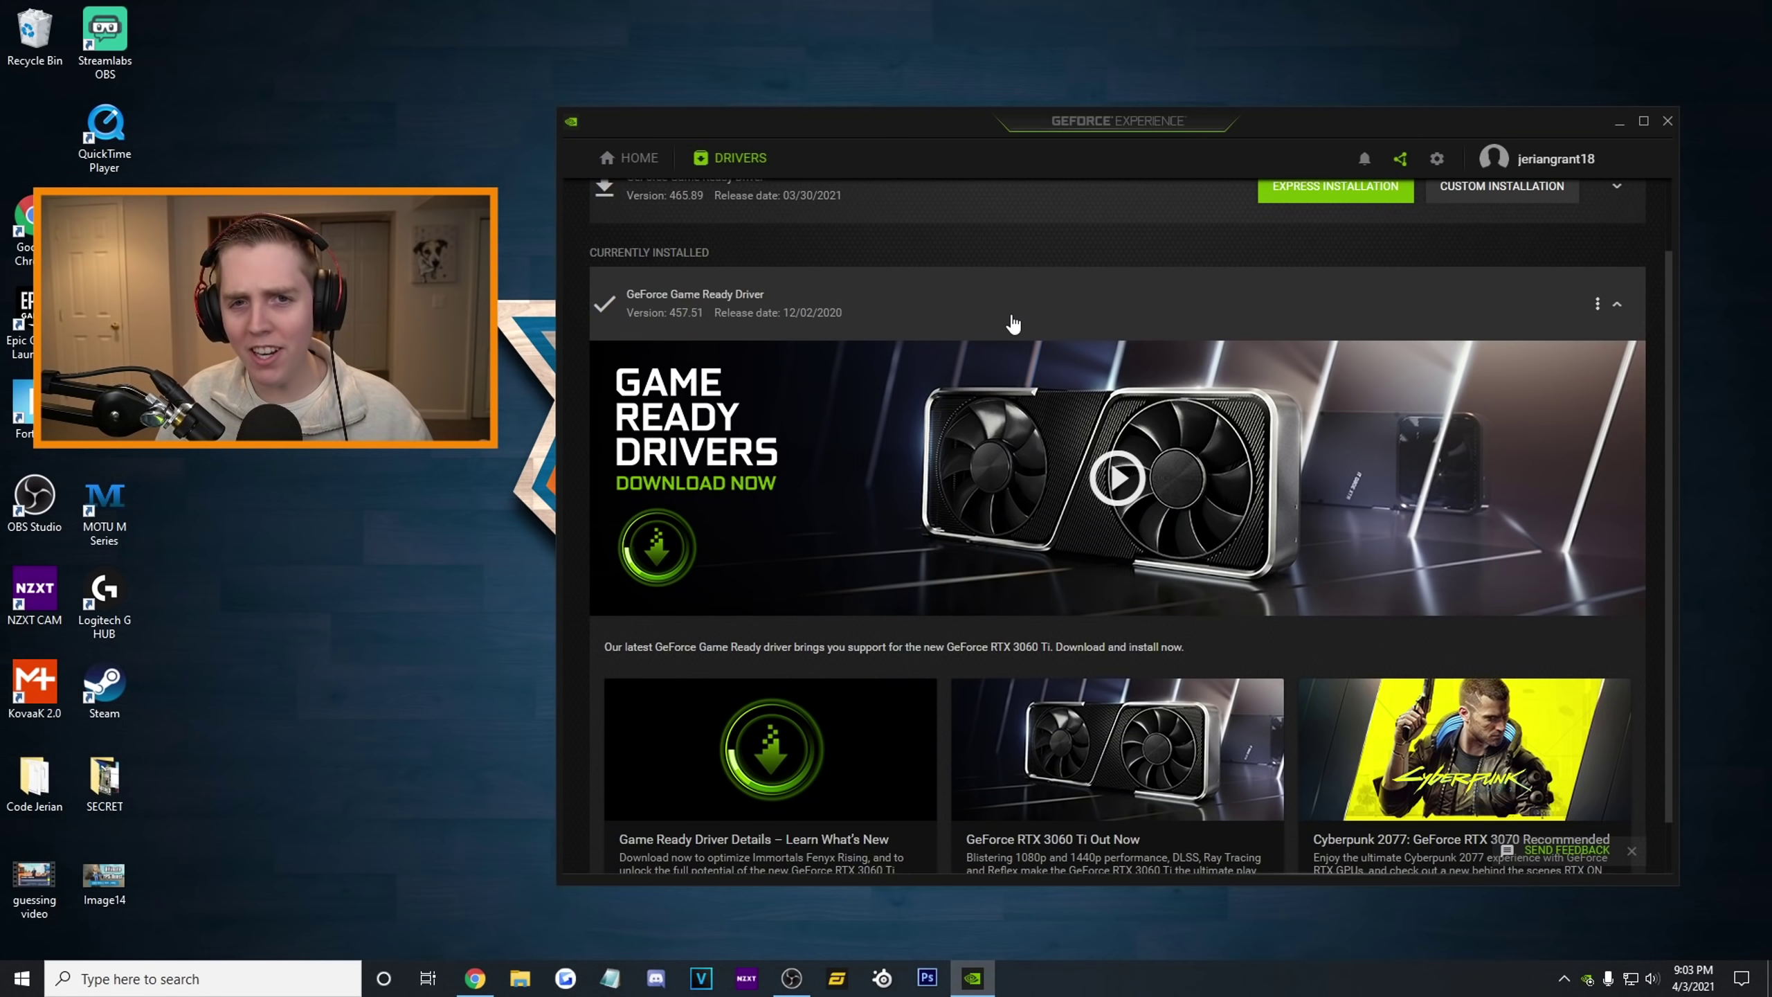
Step: Check the currently installed driver's version and release details in GeForce Experience, and close the program
scroll(1012, 323, "up", 1)
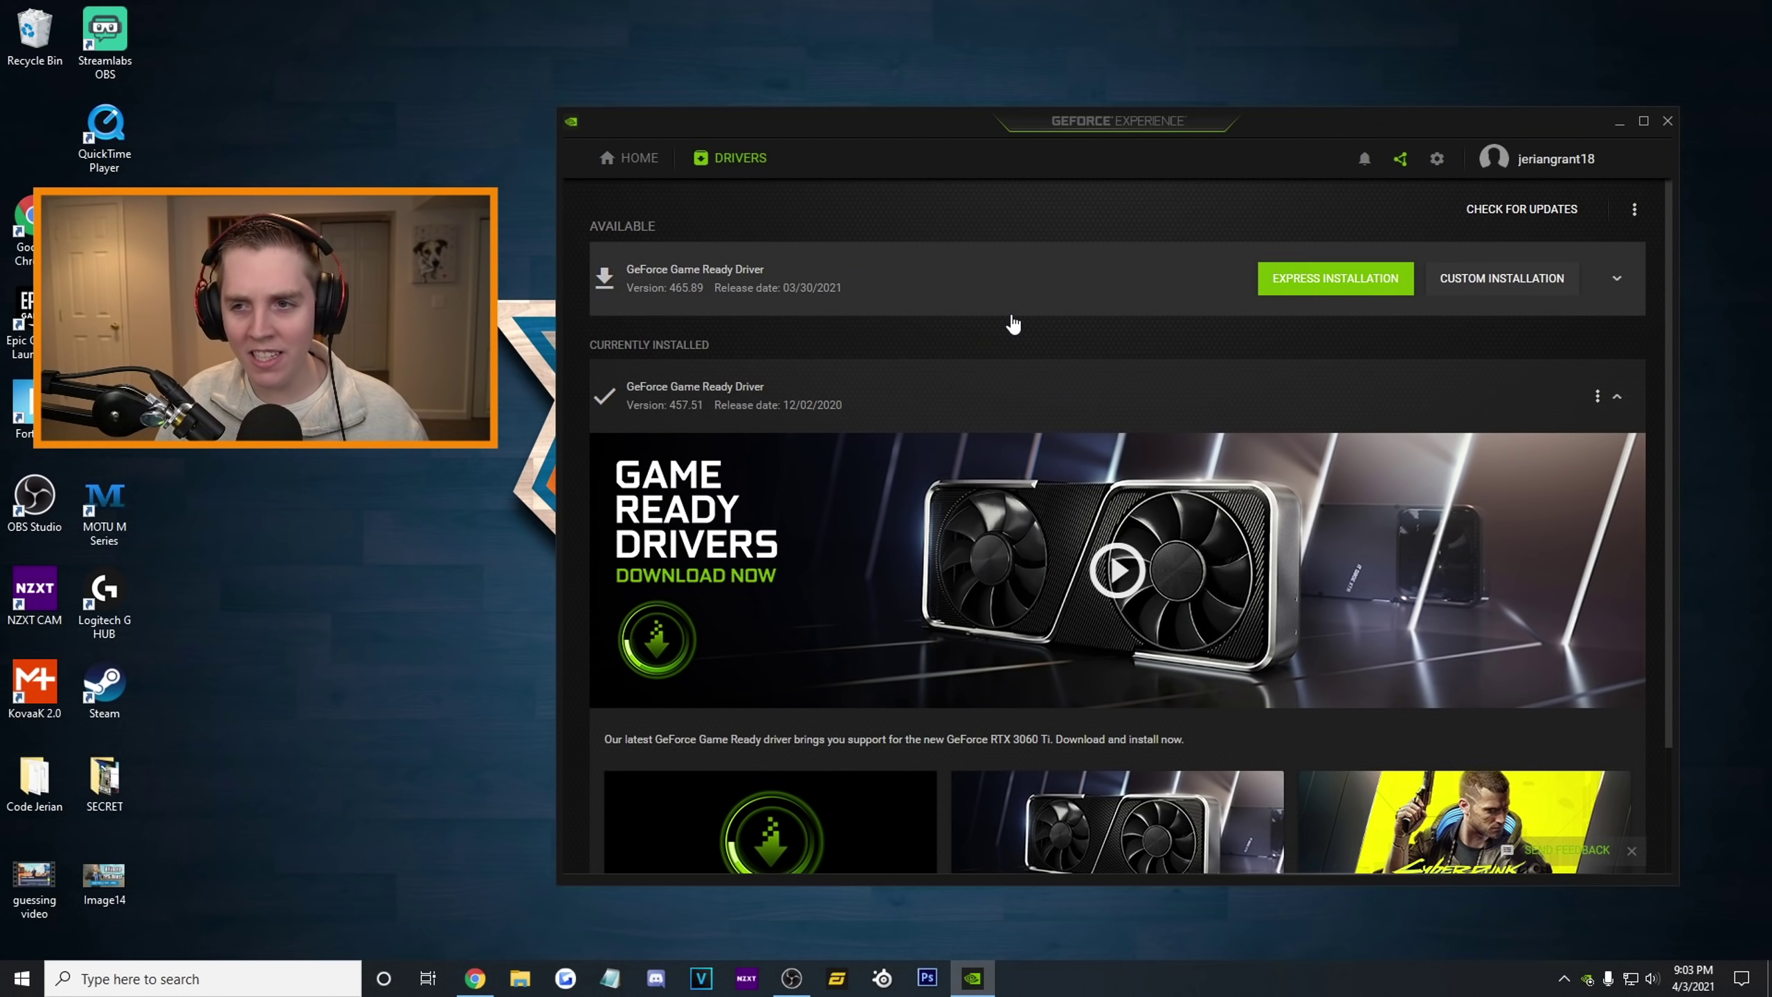
scroll(1013, 323, "down", 2)
scroll(1013, 324, "up", 2)
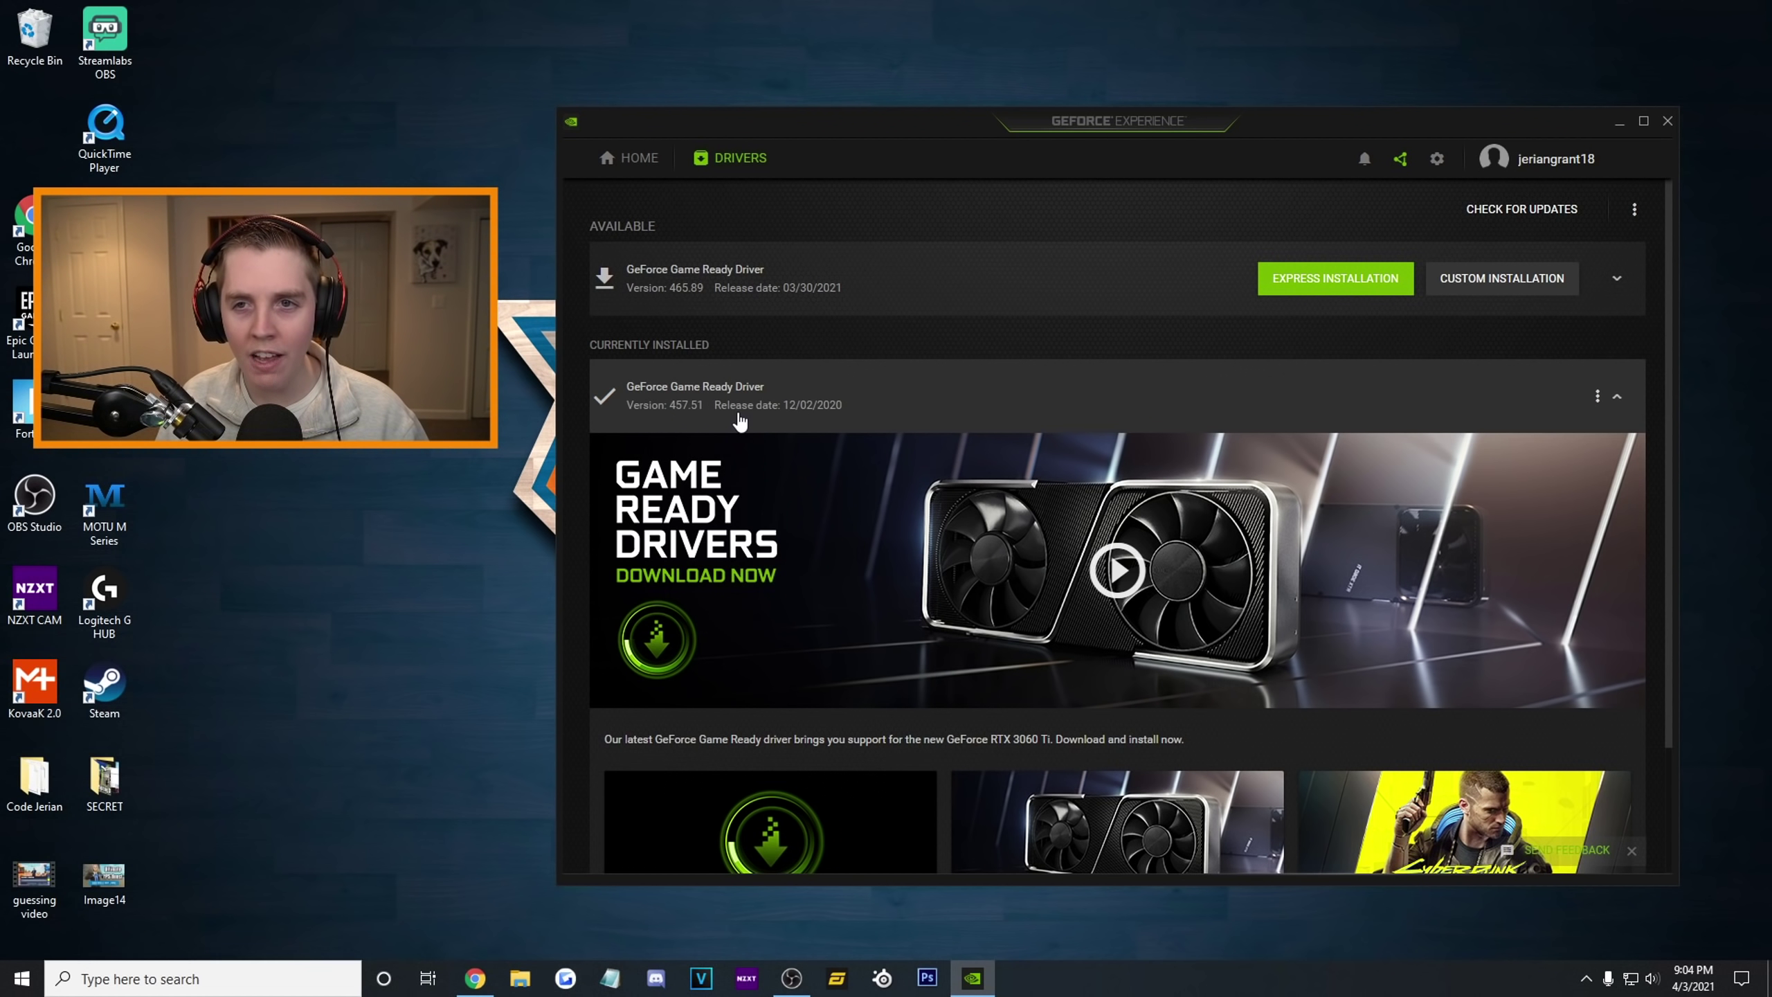
left_click(1667, 121)
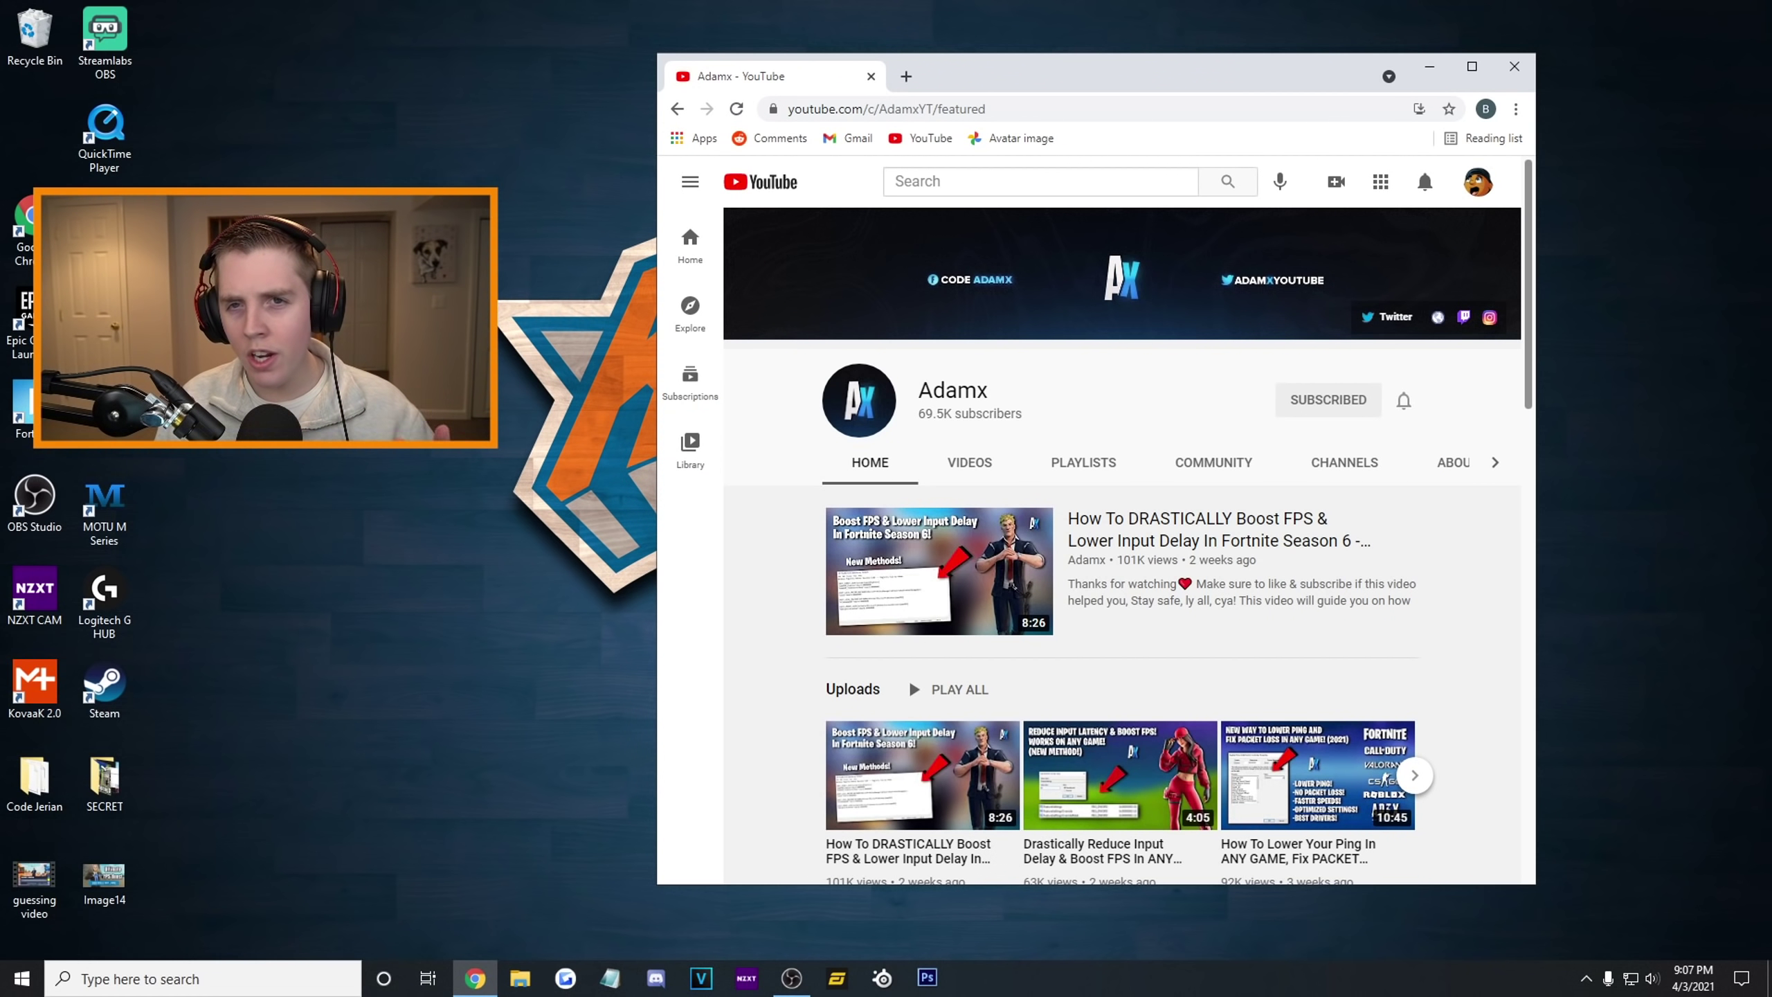
Step: Open the Adamx channel's featured Fortnite Season 6 FPS video and download FN S6 Adamx Optimization.zip from its description's pack link
scroll(1132, 380, "down", 2)
scroll(1139, 360, "up", 2)
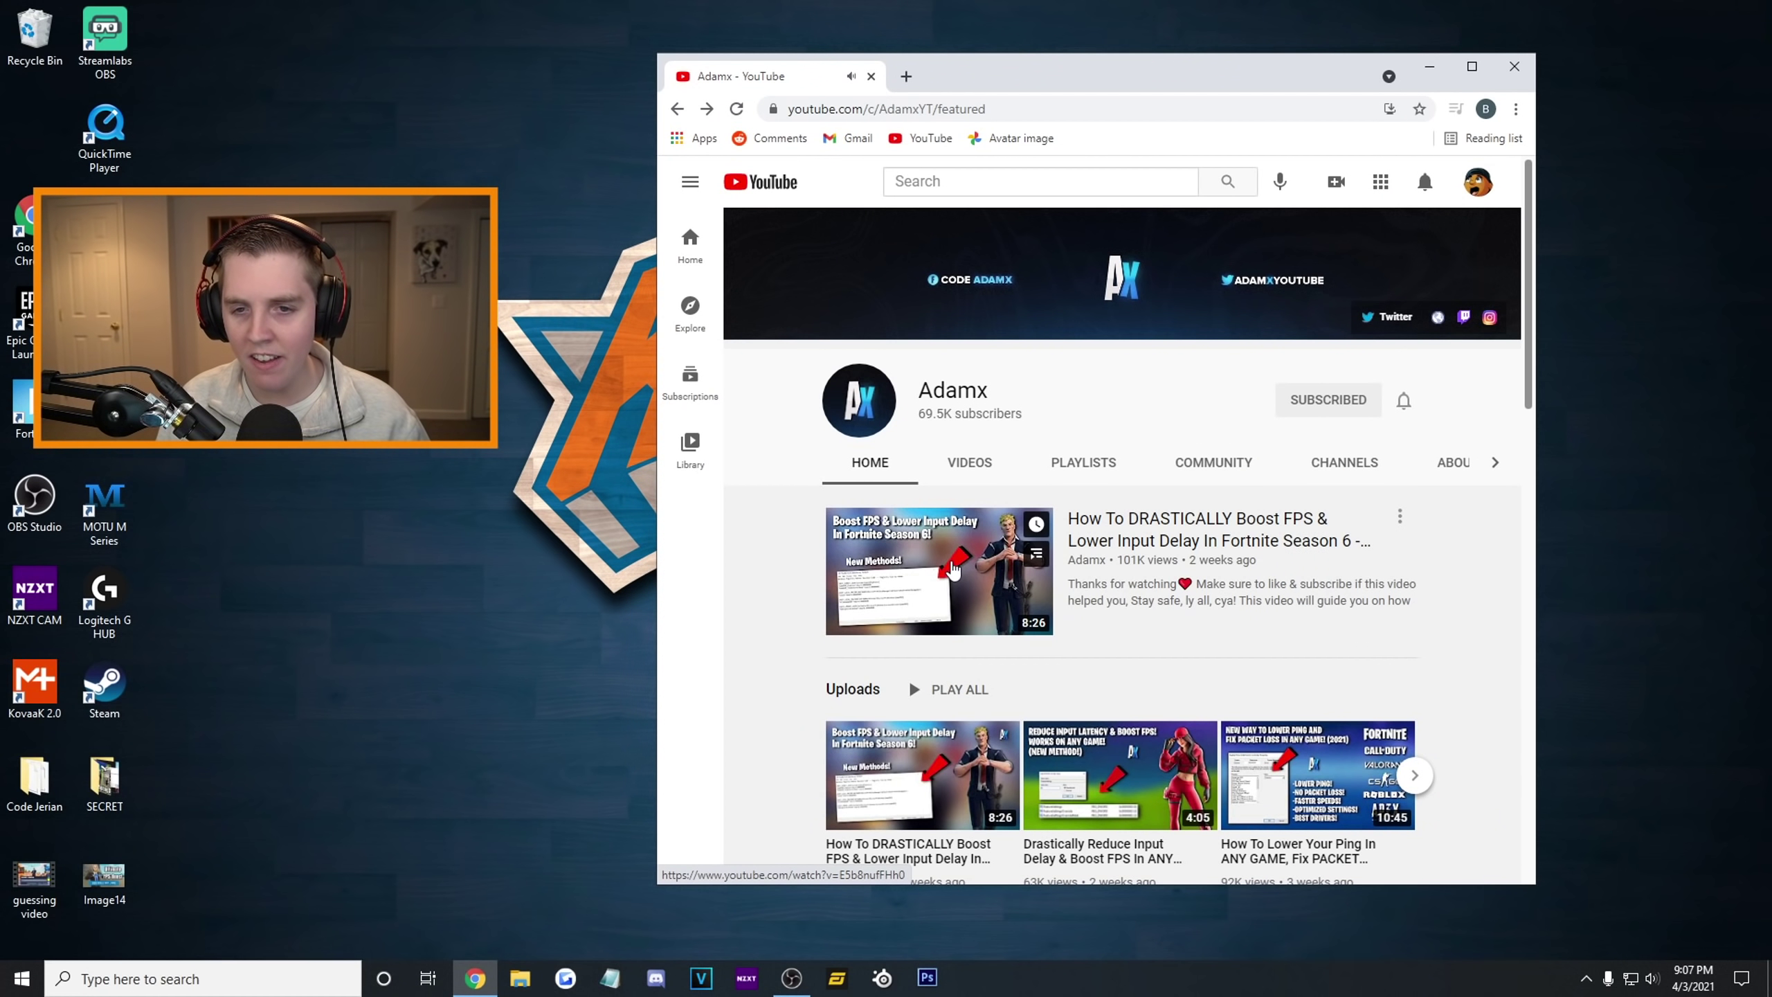
left_click(953, 572)
scroll(939, 501, "down", 10)
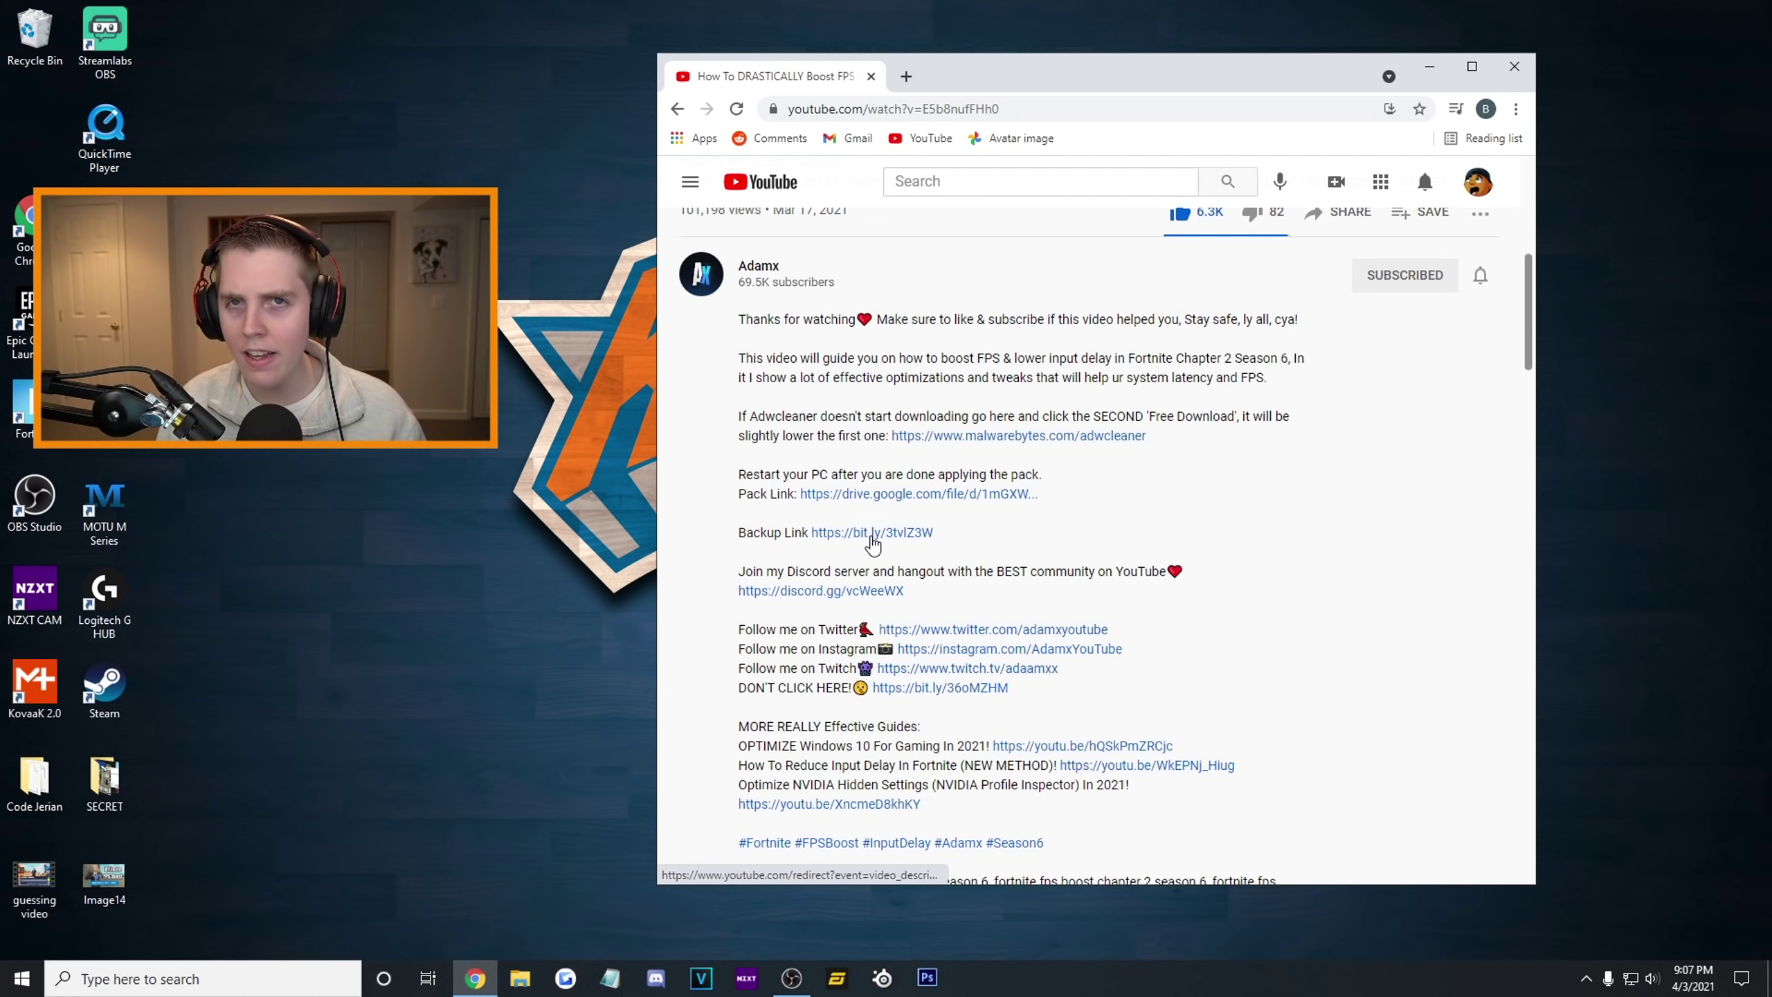
left_click(994, 494)
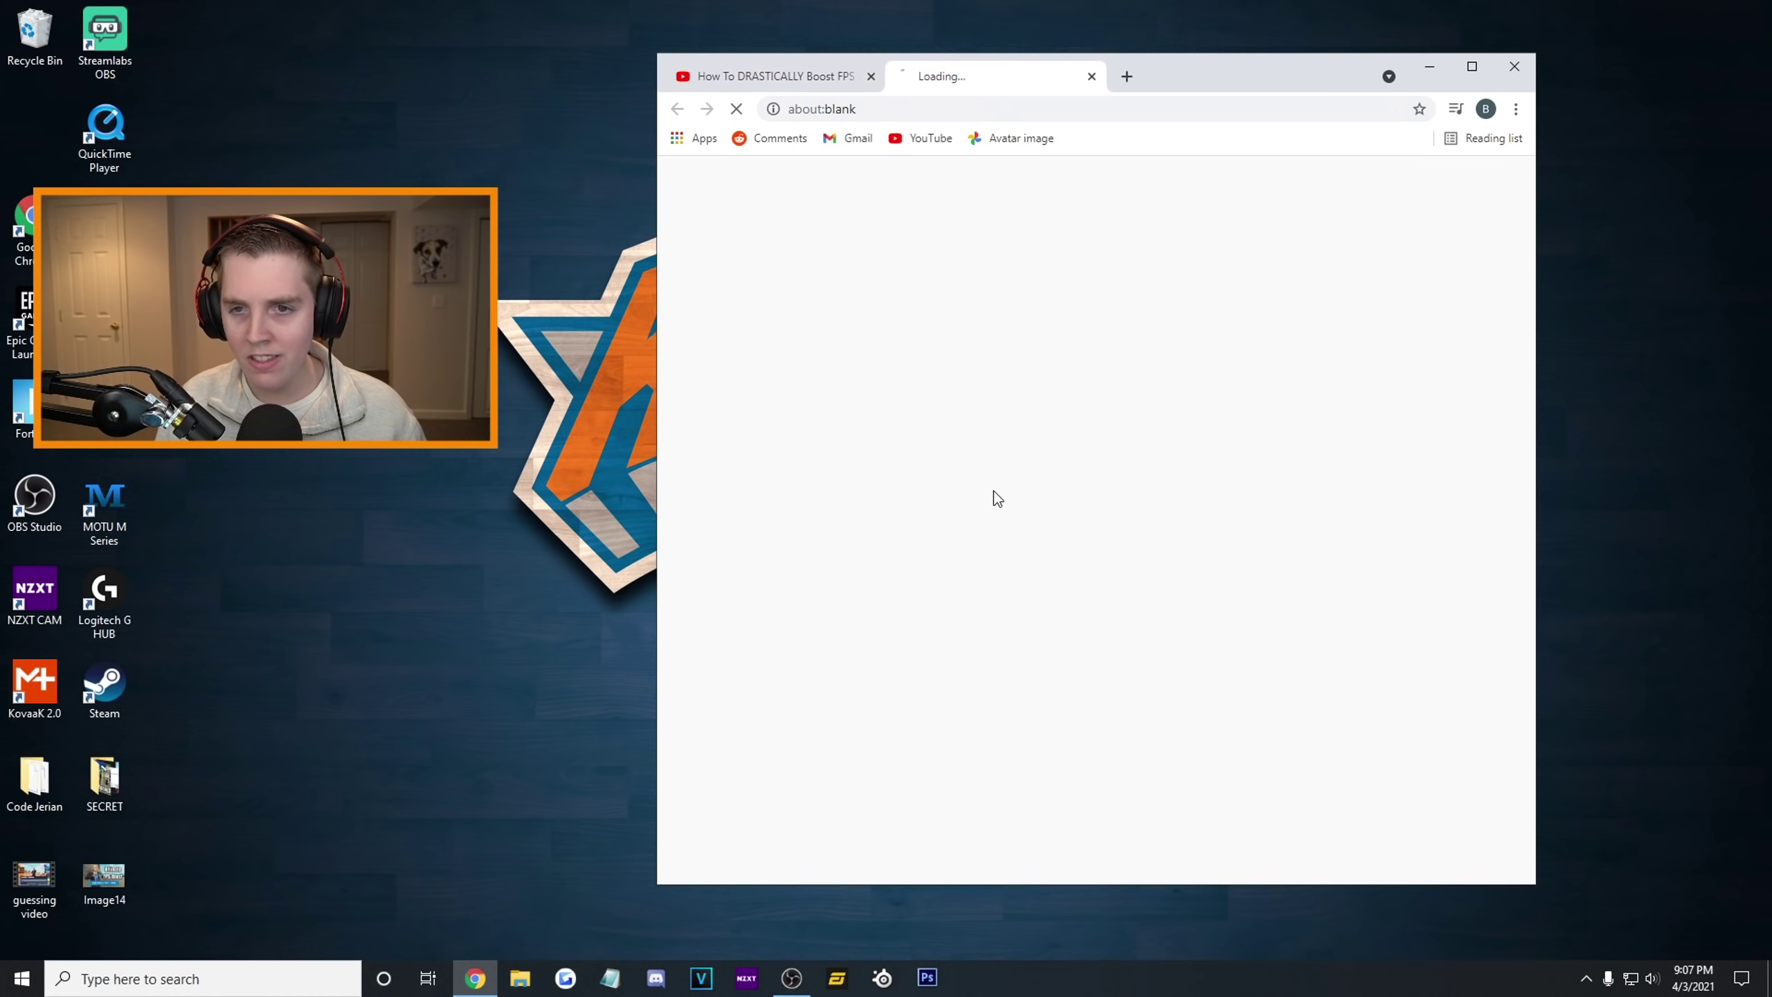
left_click(1400, 183)
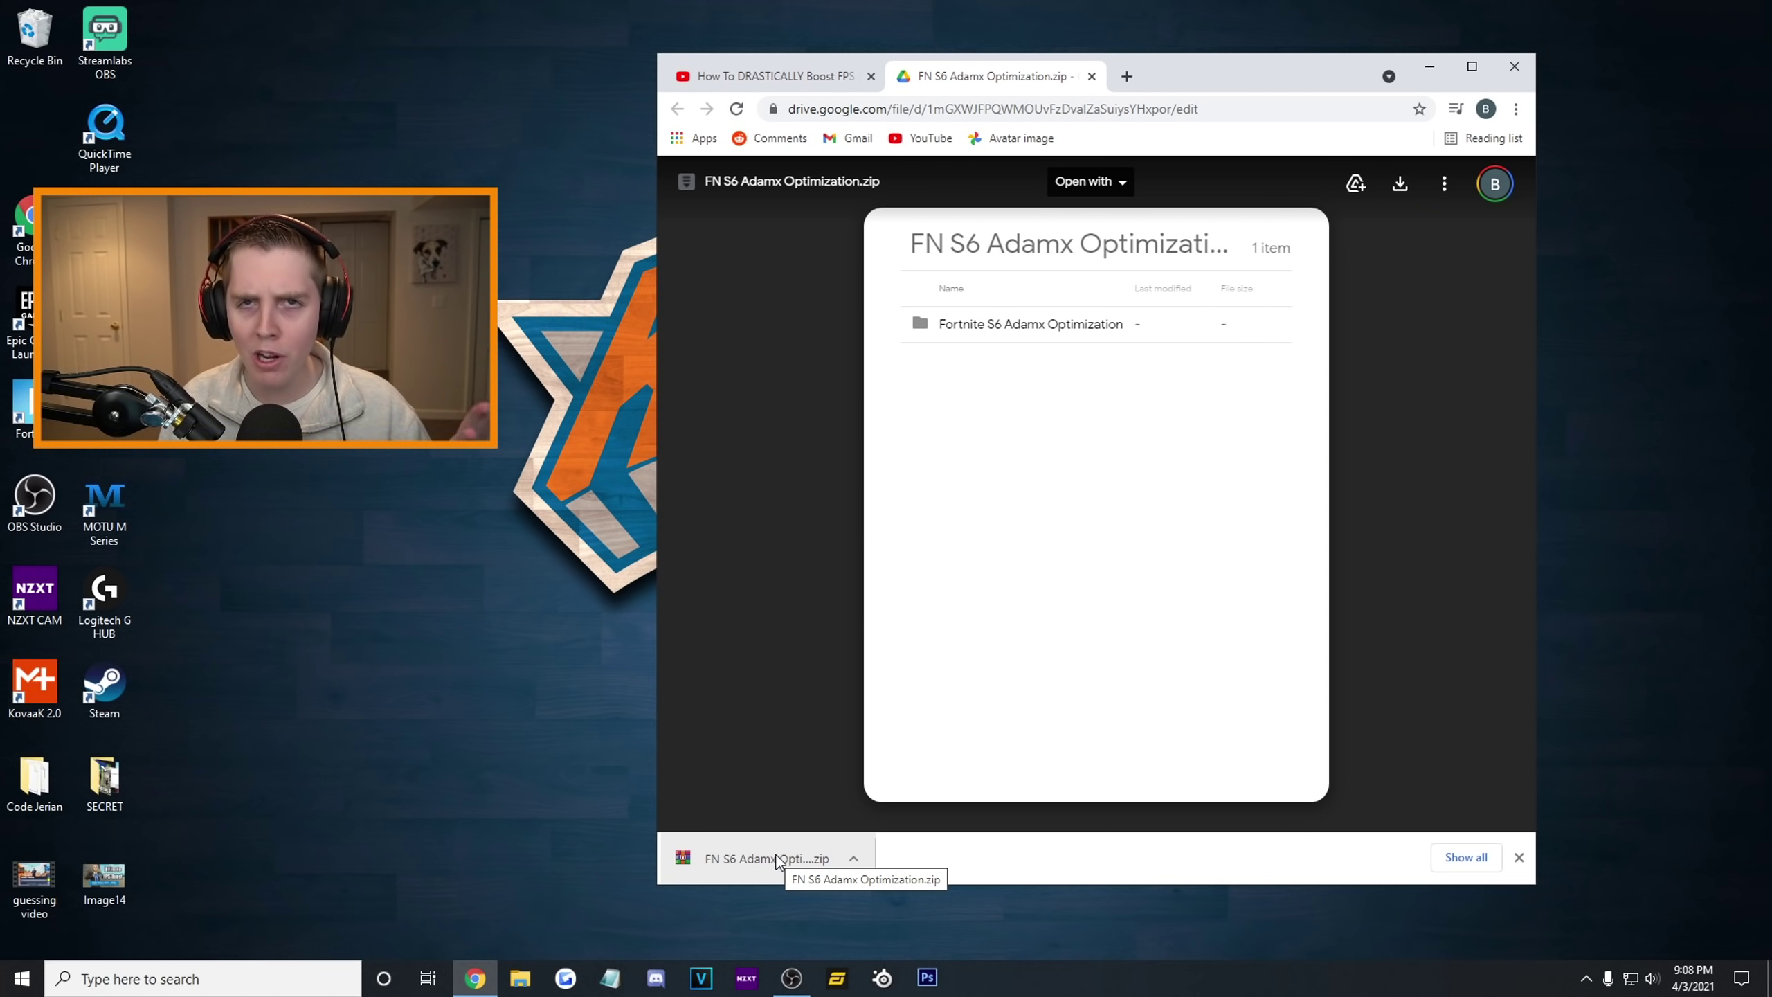
Step: Open the downloaded FN S6 Adamx Optimization.zip and enter its Fortnite S6 Adamx Optimization folder
left_click(779, 860)
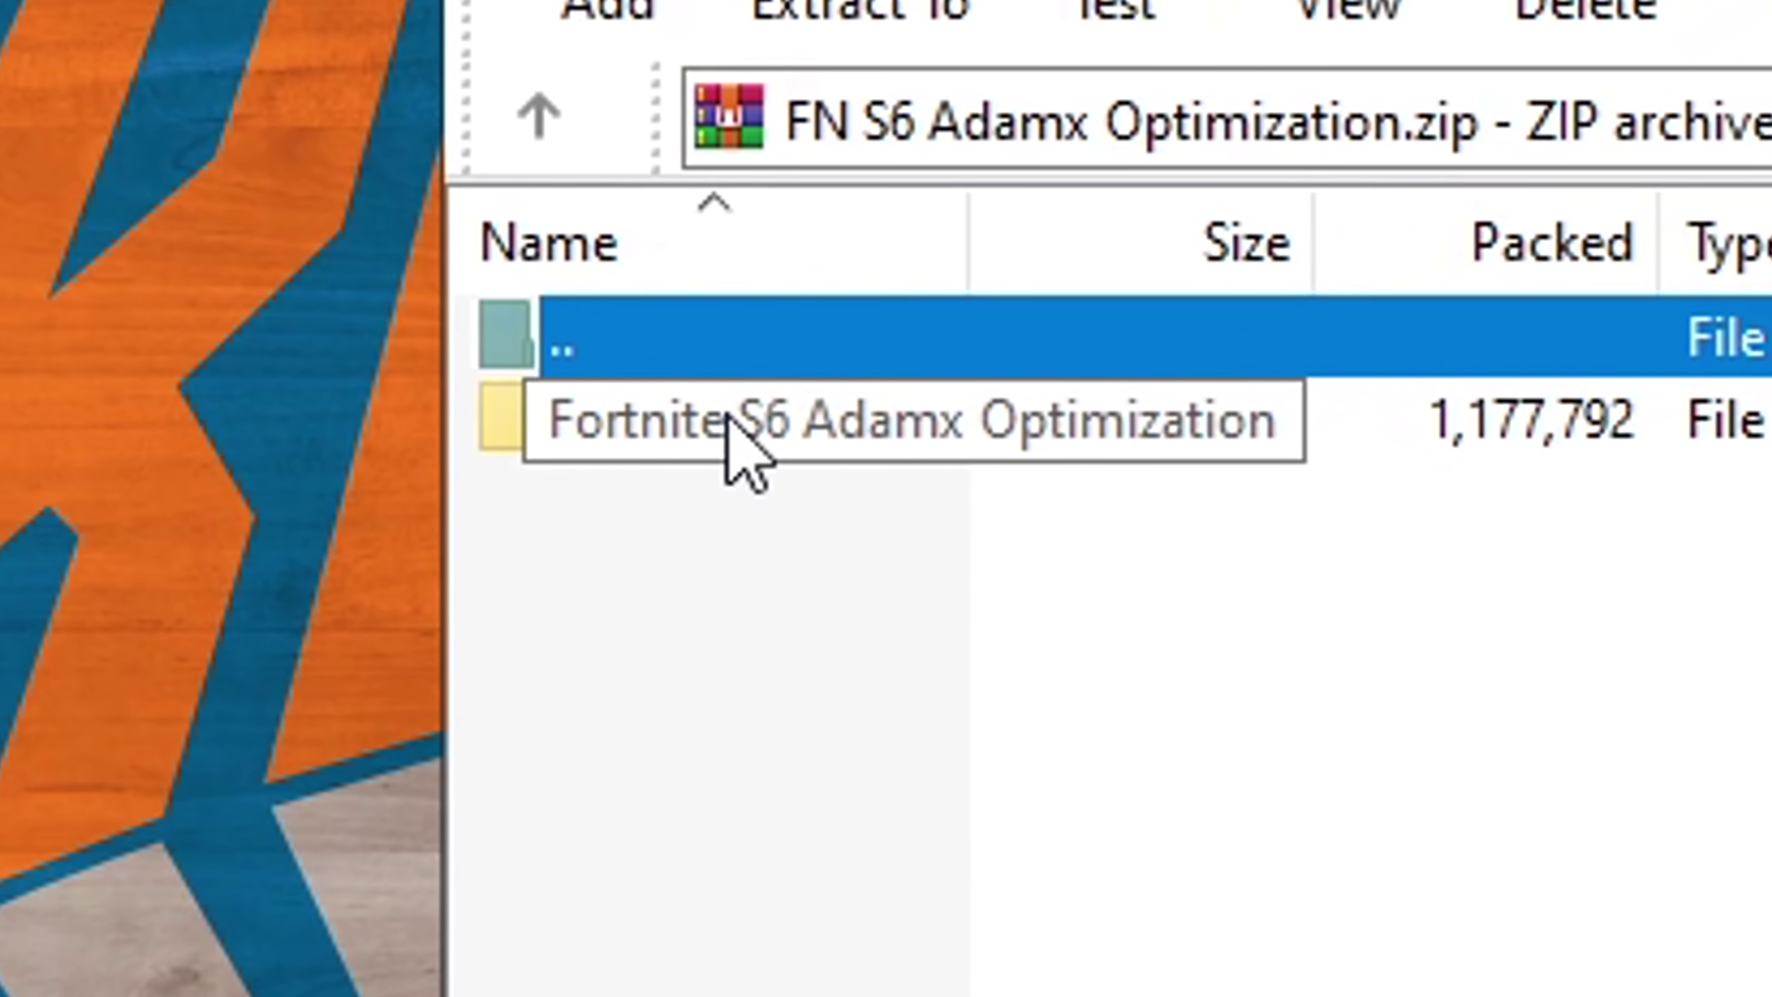
left_click(796, 367)
left_click(795, 368)
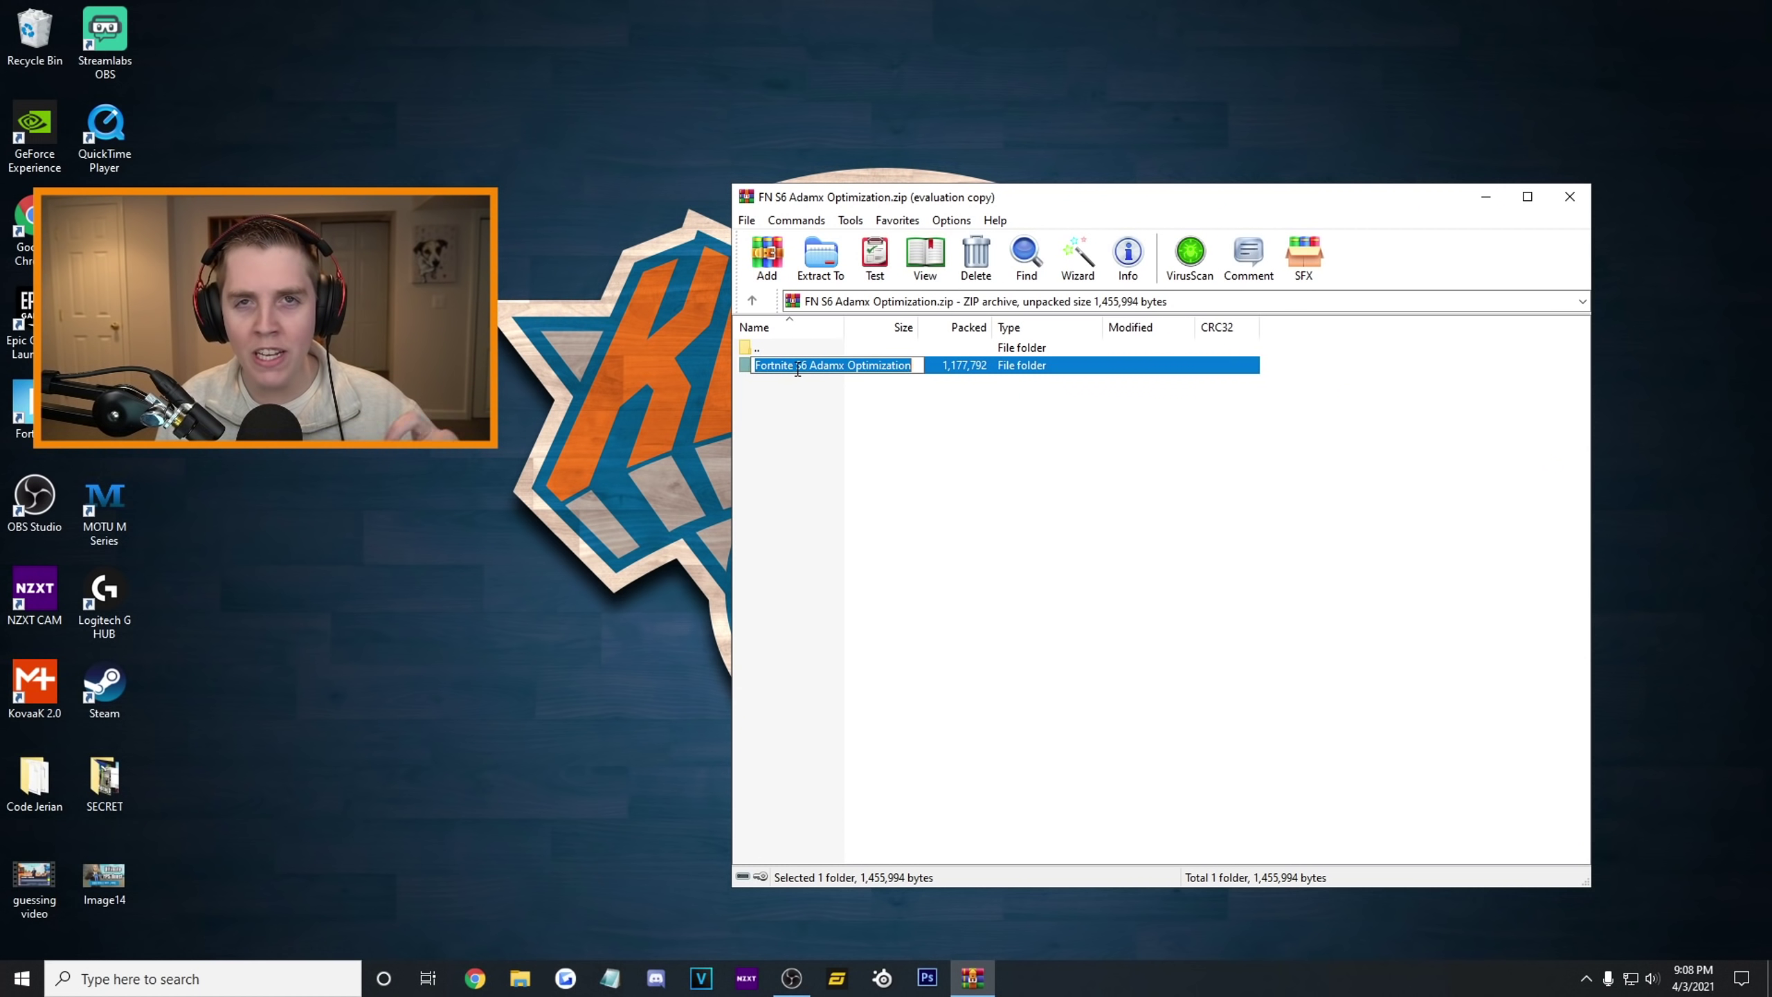
double_click(798, 368)
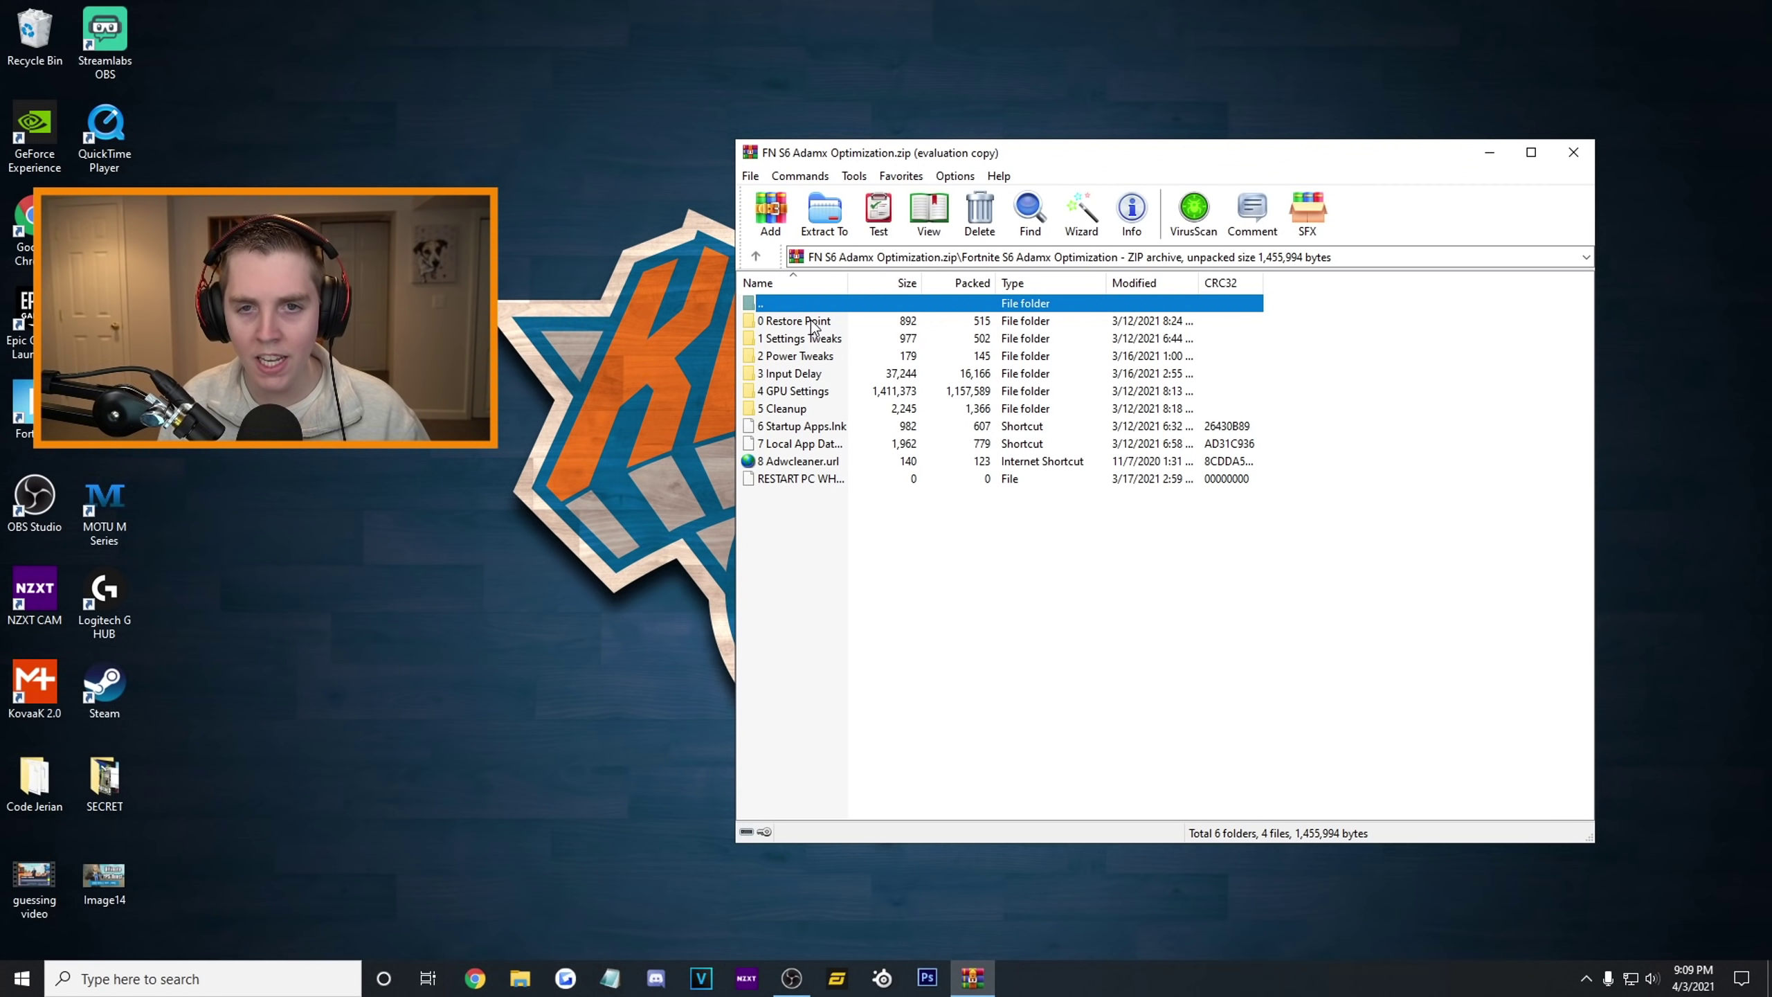
Step: Launch the Restore Point shortcut from the pack and create a restore point for Local Disk (C:) described as Before Adamx Tweaks
double_click(828, 323)
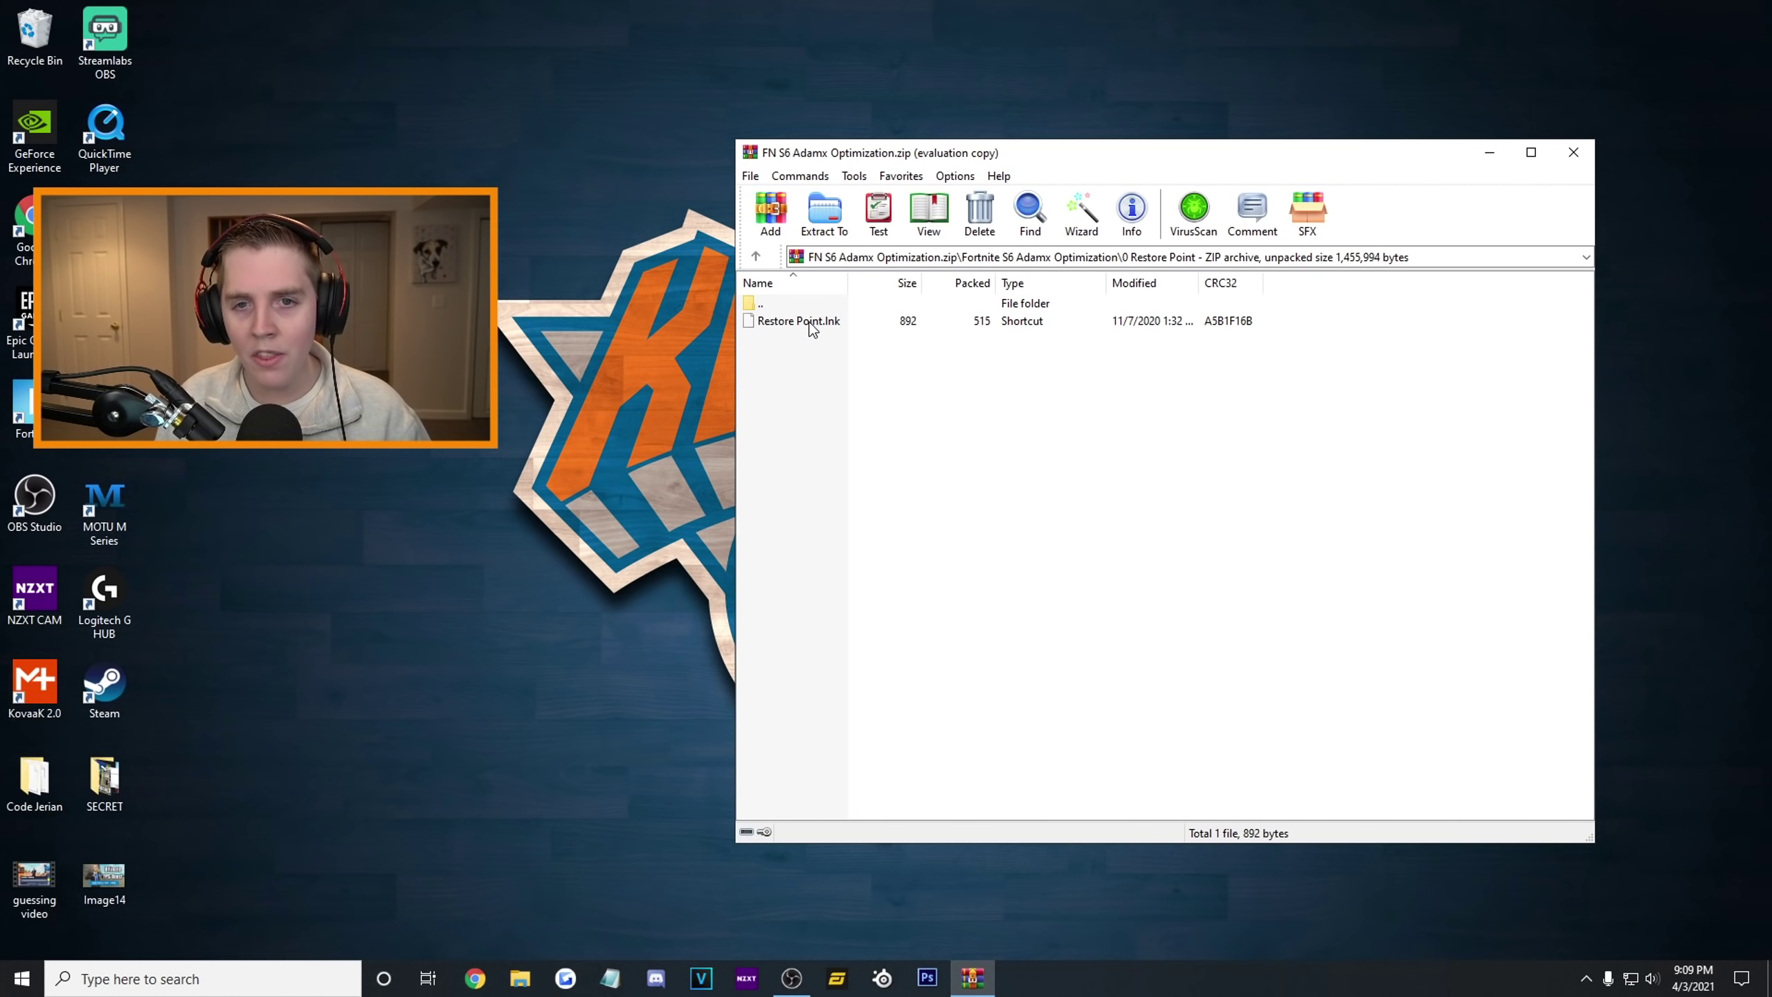
double_click(811, 321)
left_click_drag(432, 117, 1038, 208)
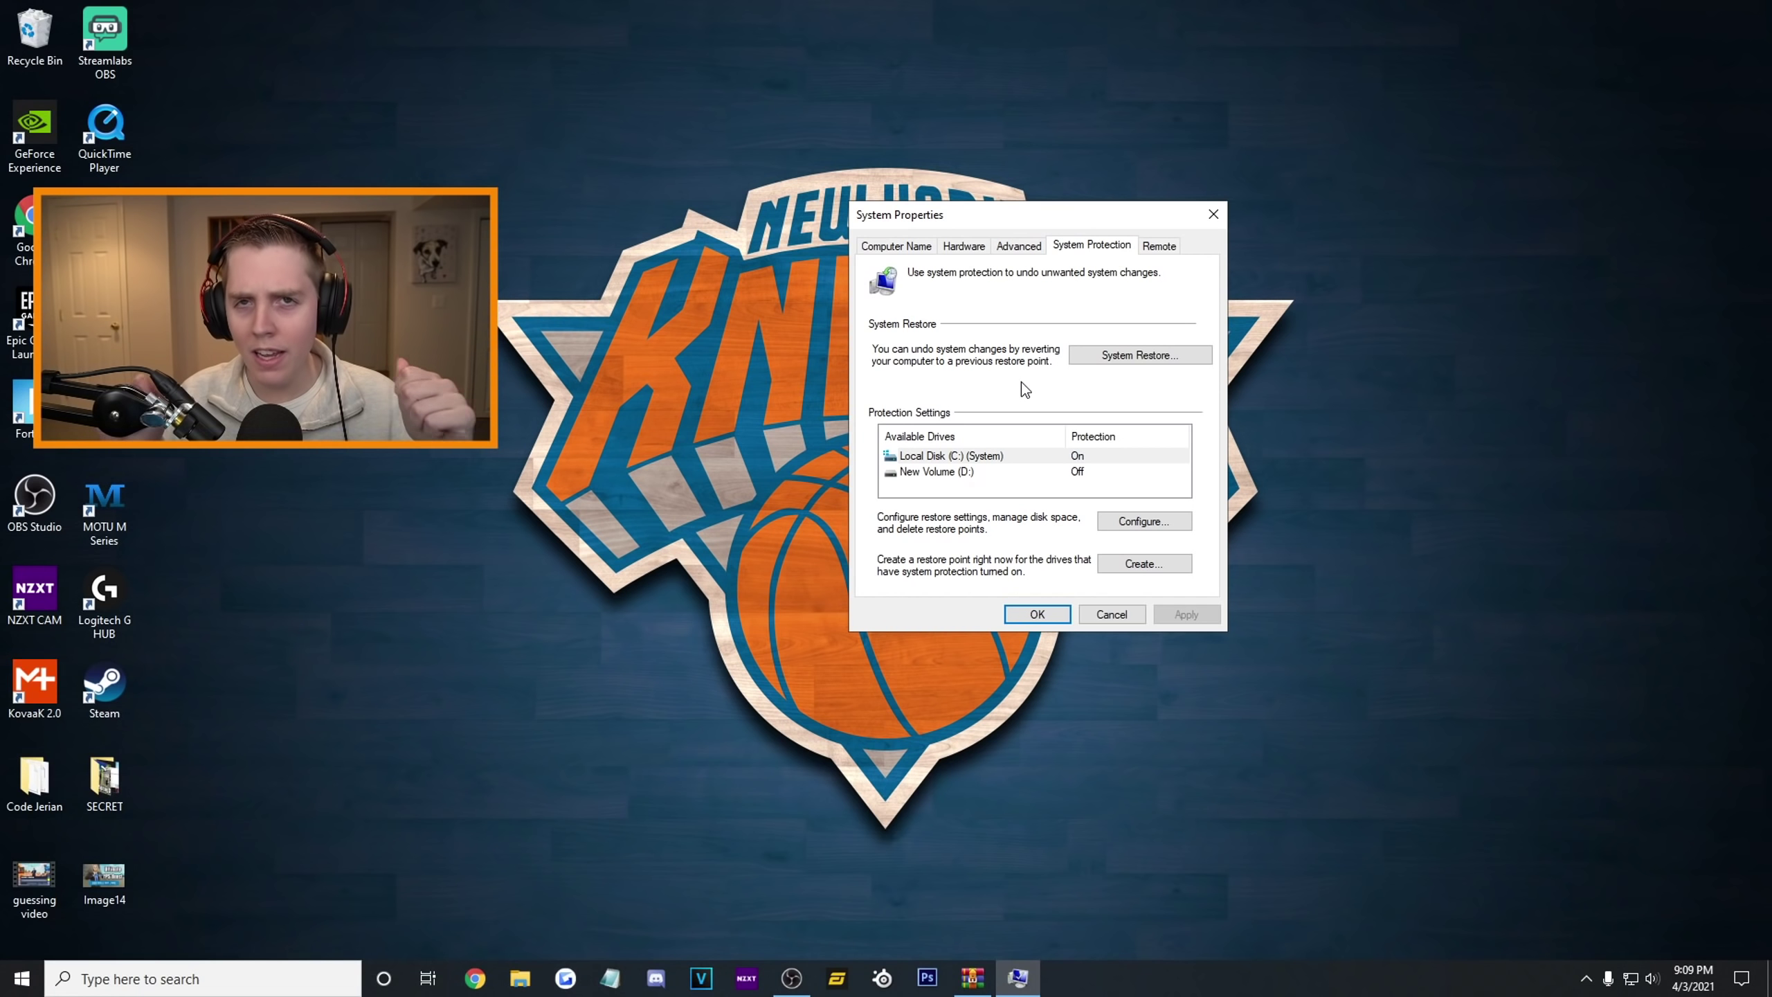
left_click(984, 453)
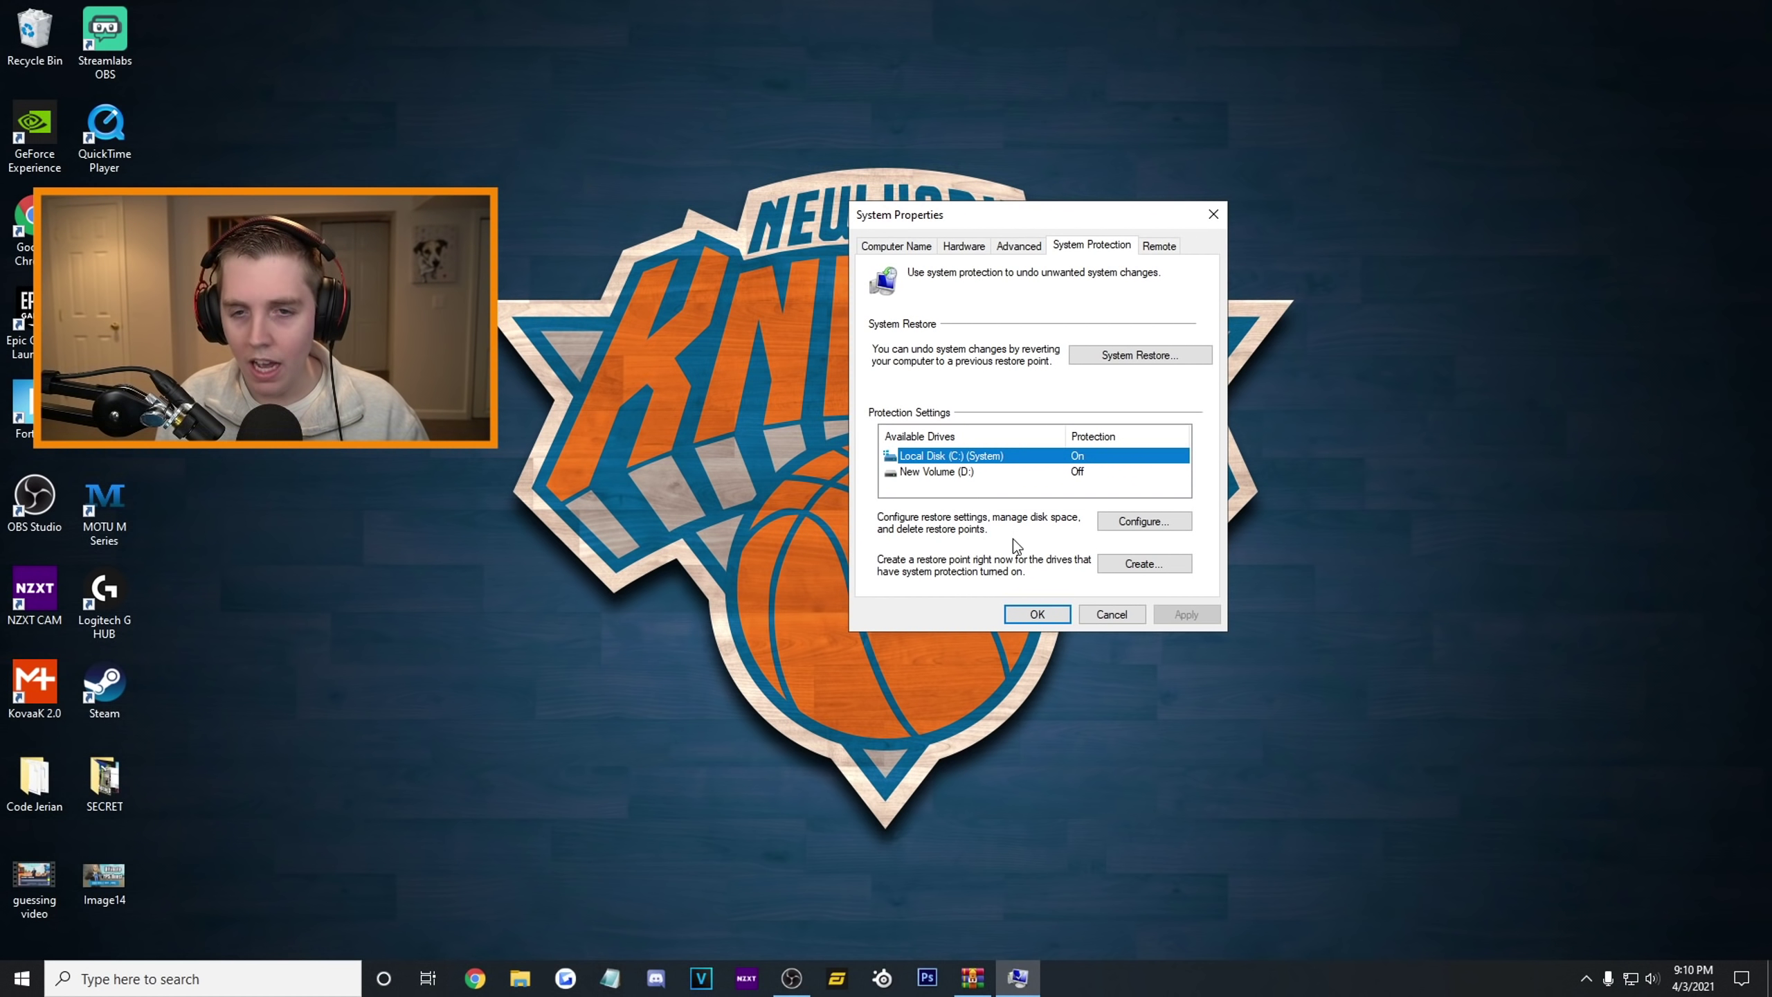
left_click(1136, 564)
type("Befo")
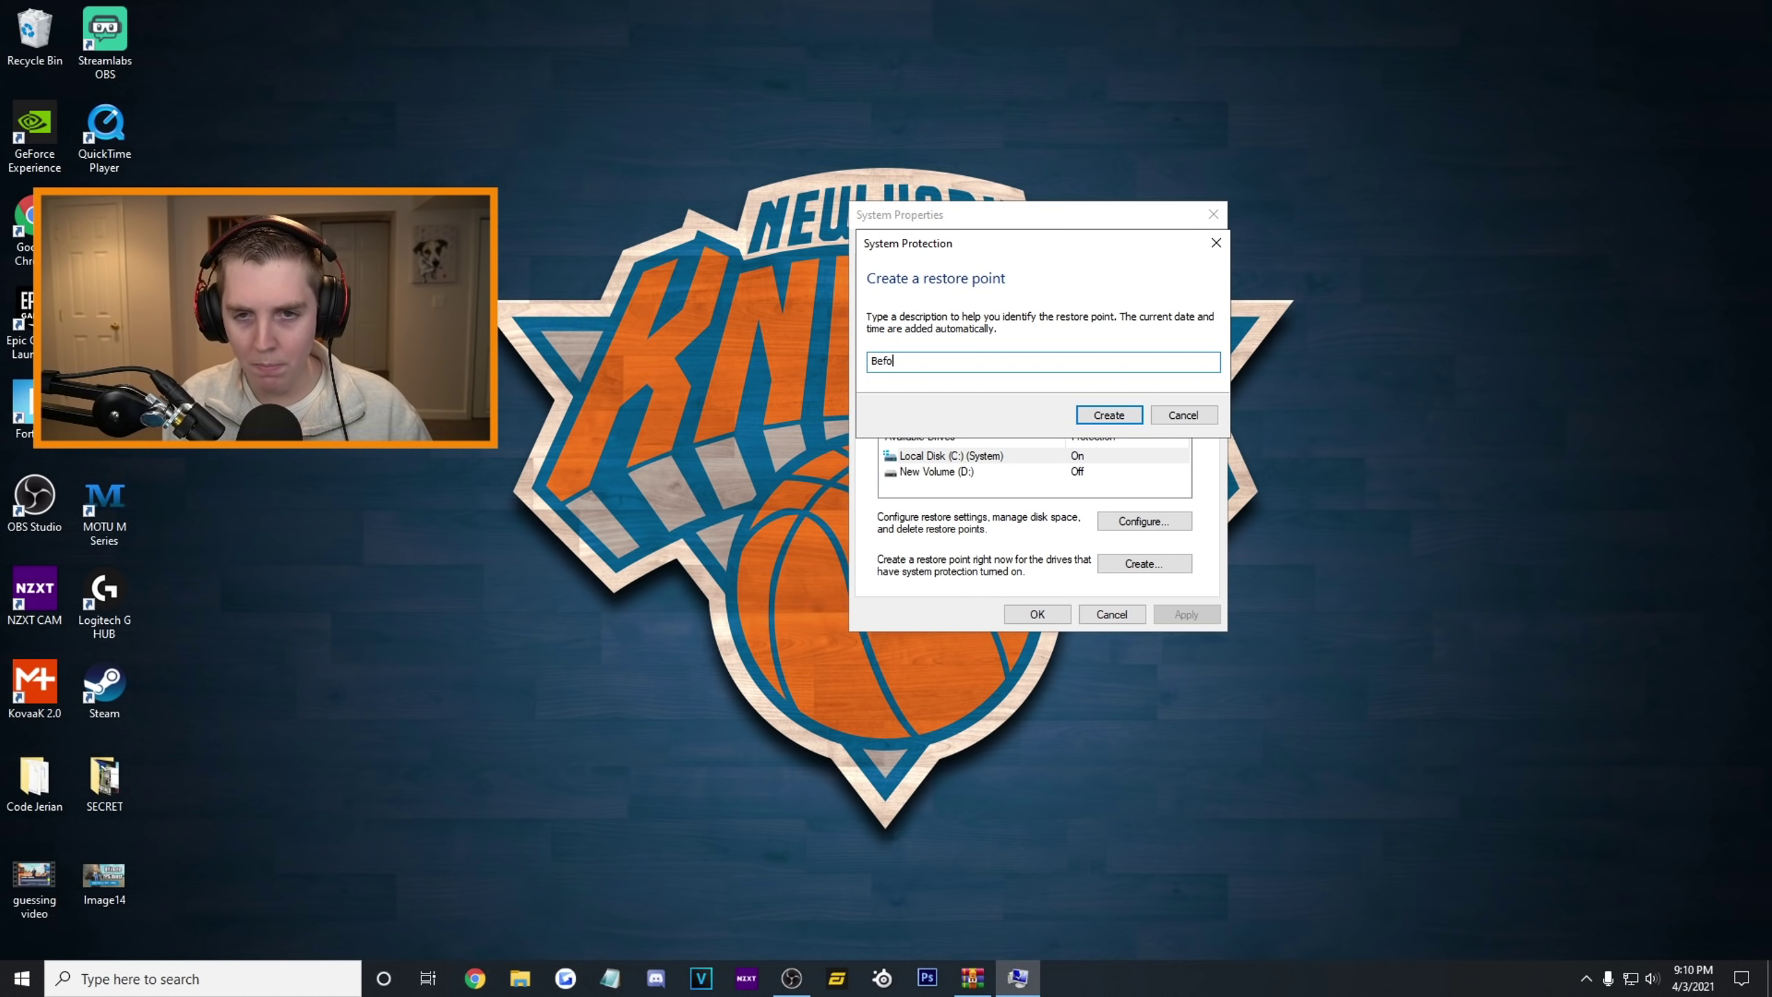
type("re Adamx Tweaks")
key("Return")
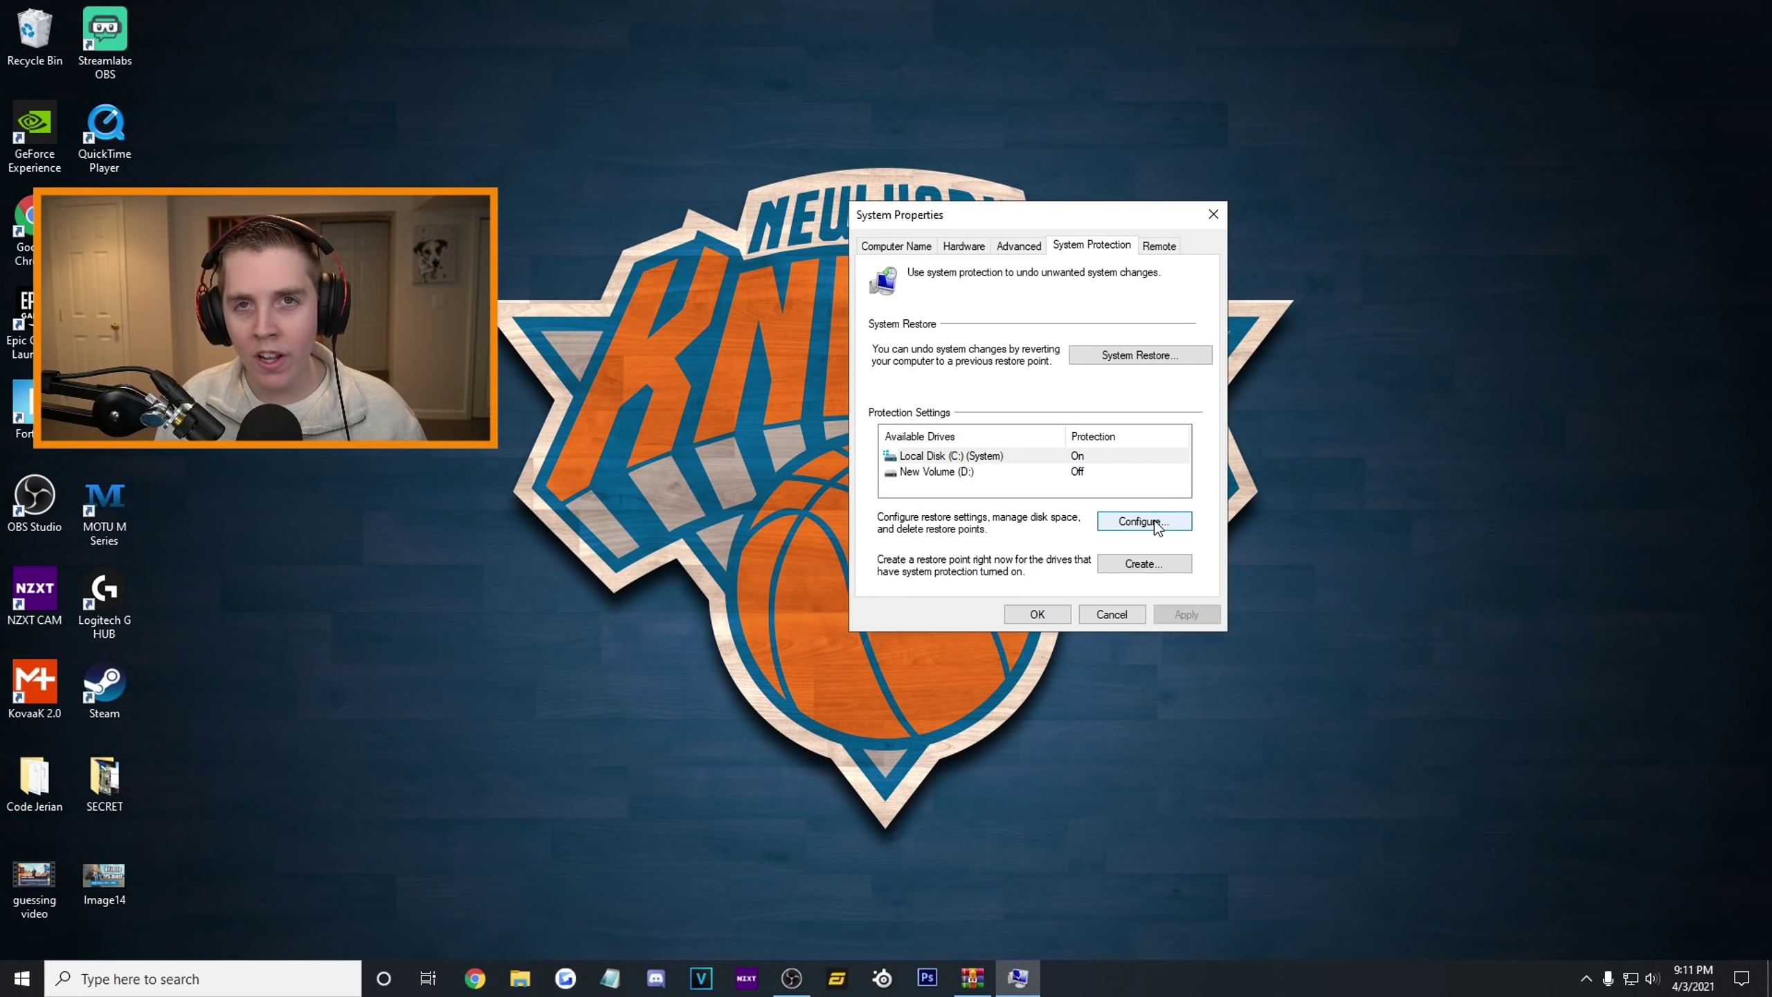
Step: Configure system protection for Local Disk (C:) with a maximum disk usage of 1% (9.31 GB), keeping protection turned on
left_click(1155, 520)
left_click_drag(1015, 538, 961, 580)
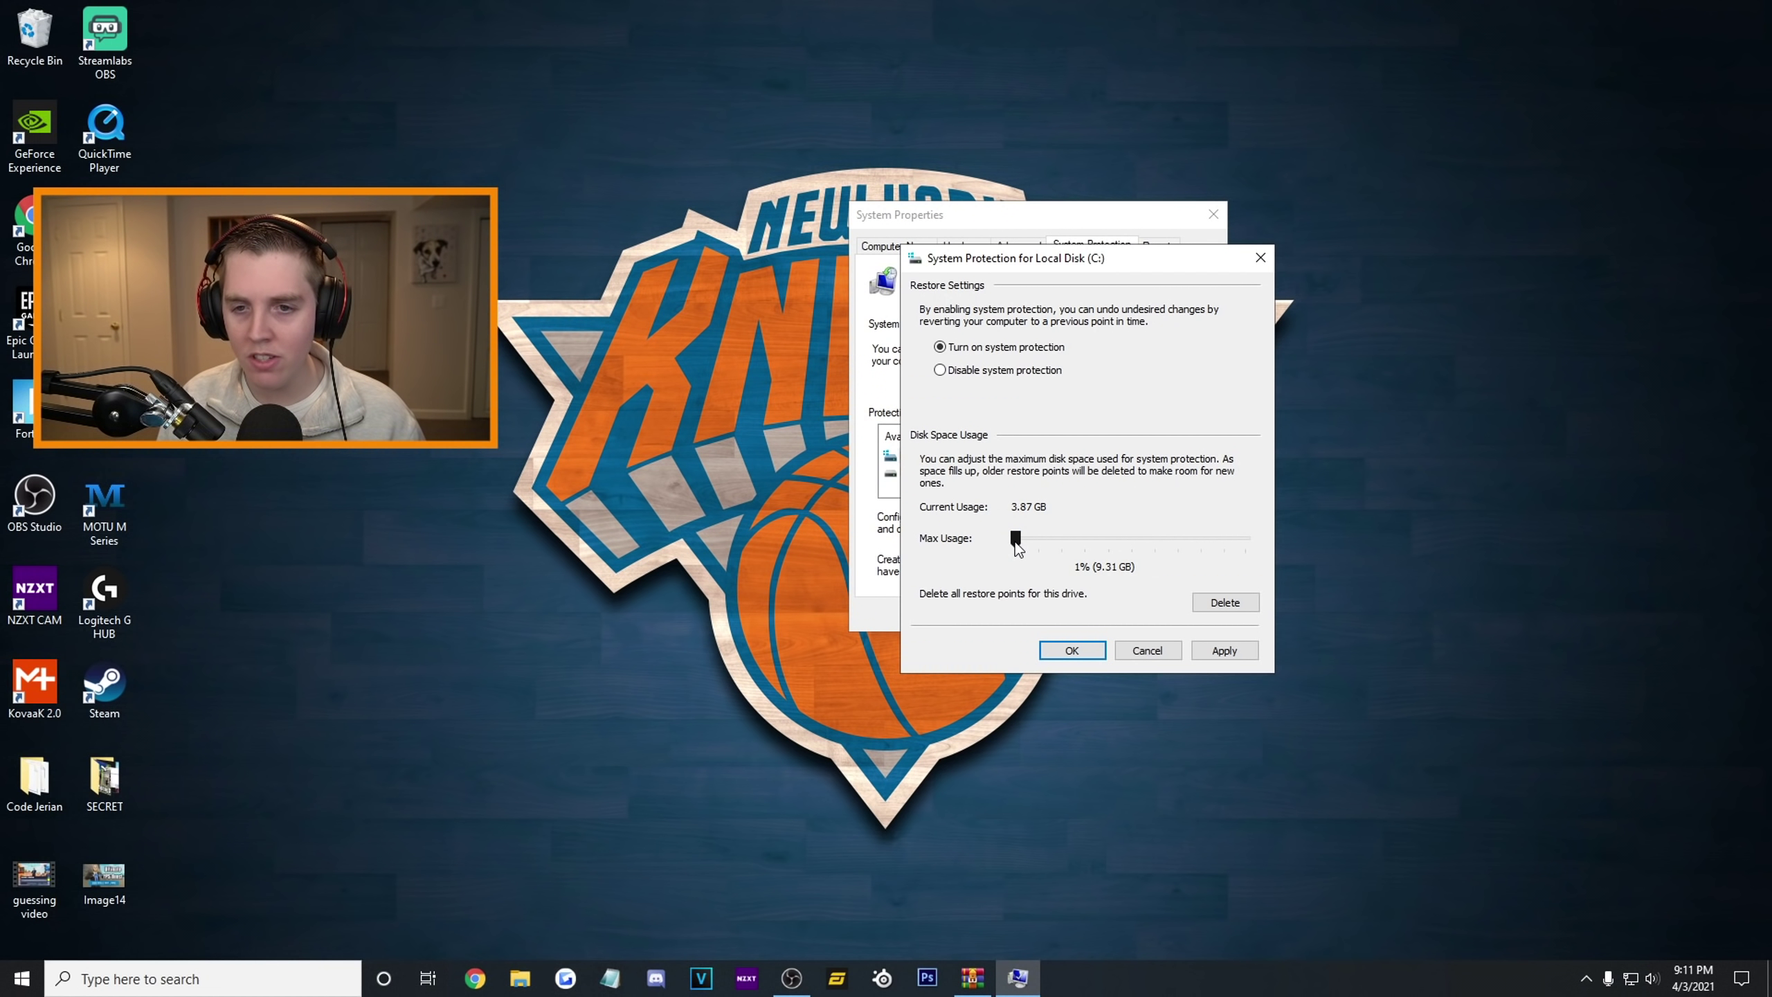
left_click_drag(1015, 539, 1075, 538)
left_click_drag(1223, 538, 1283, 532)
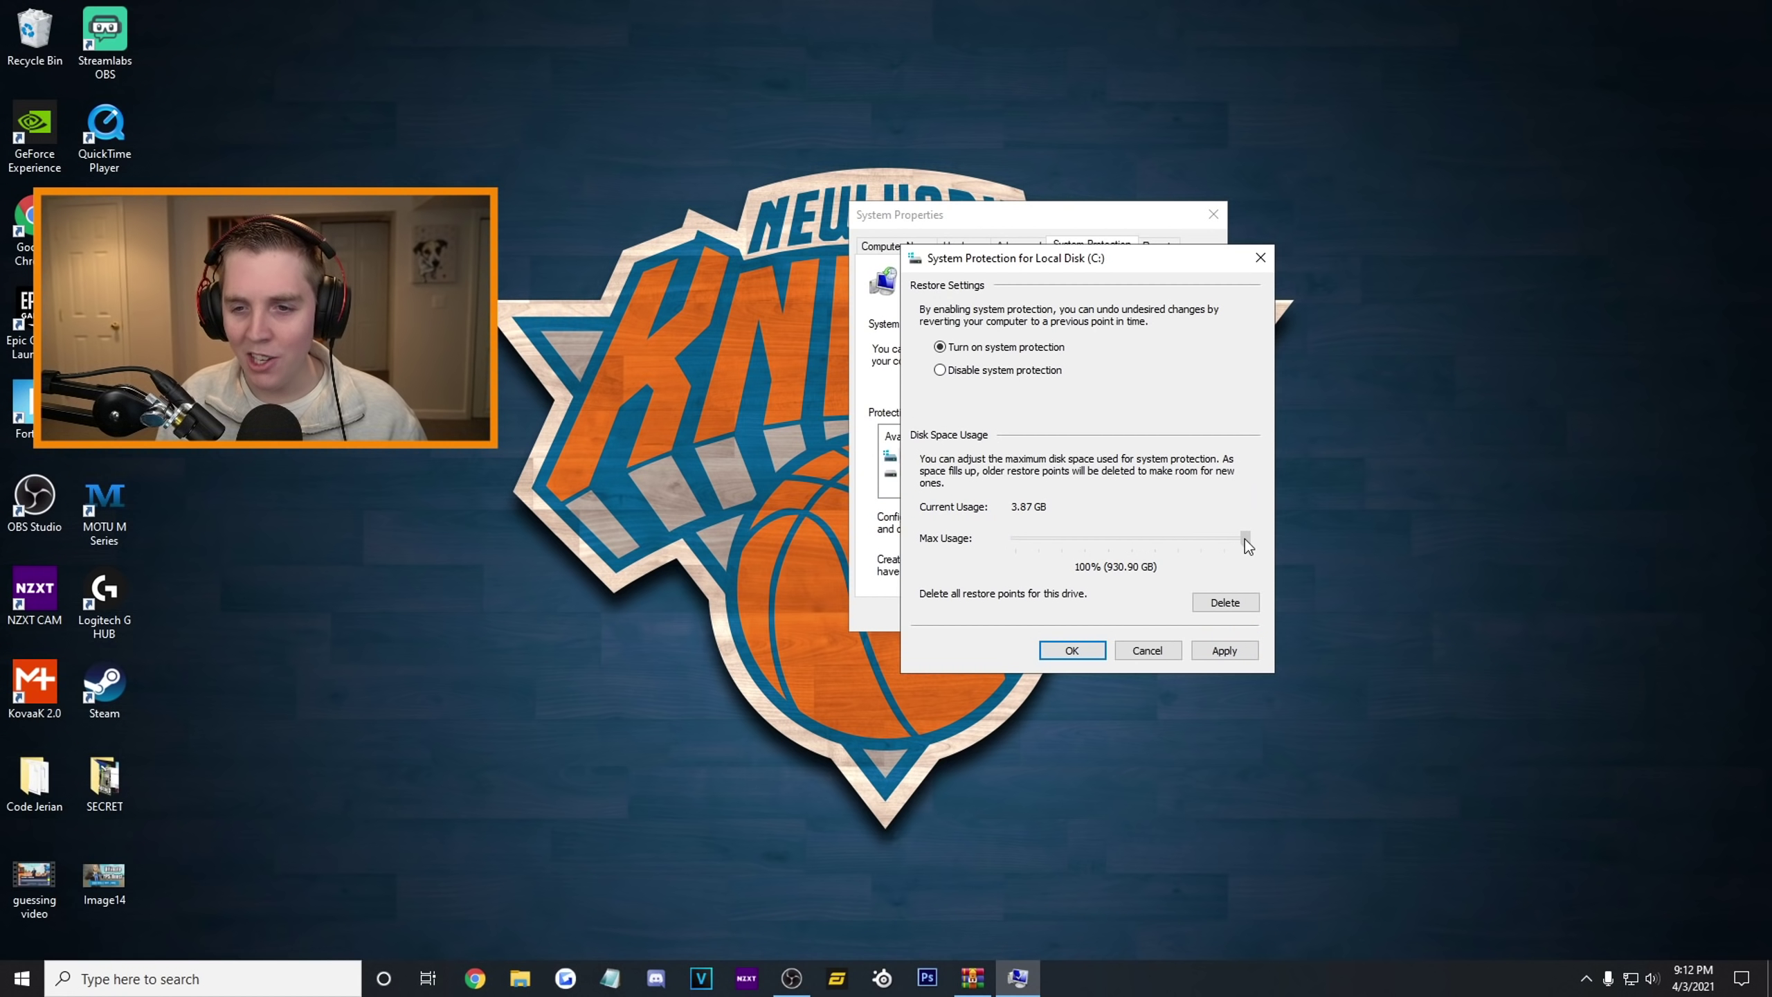
left_click_drag(1289, 416, 1226, 434)
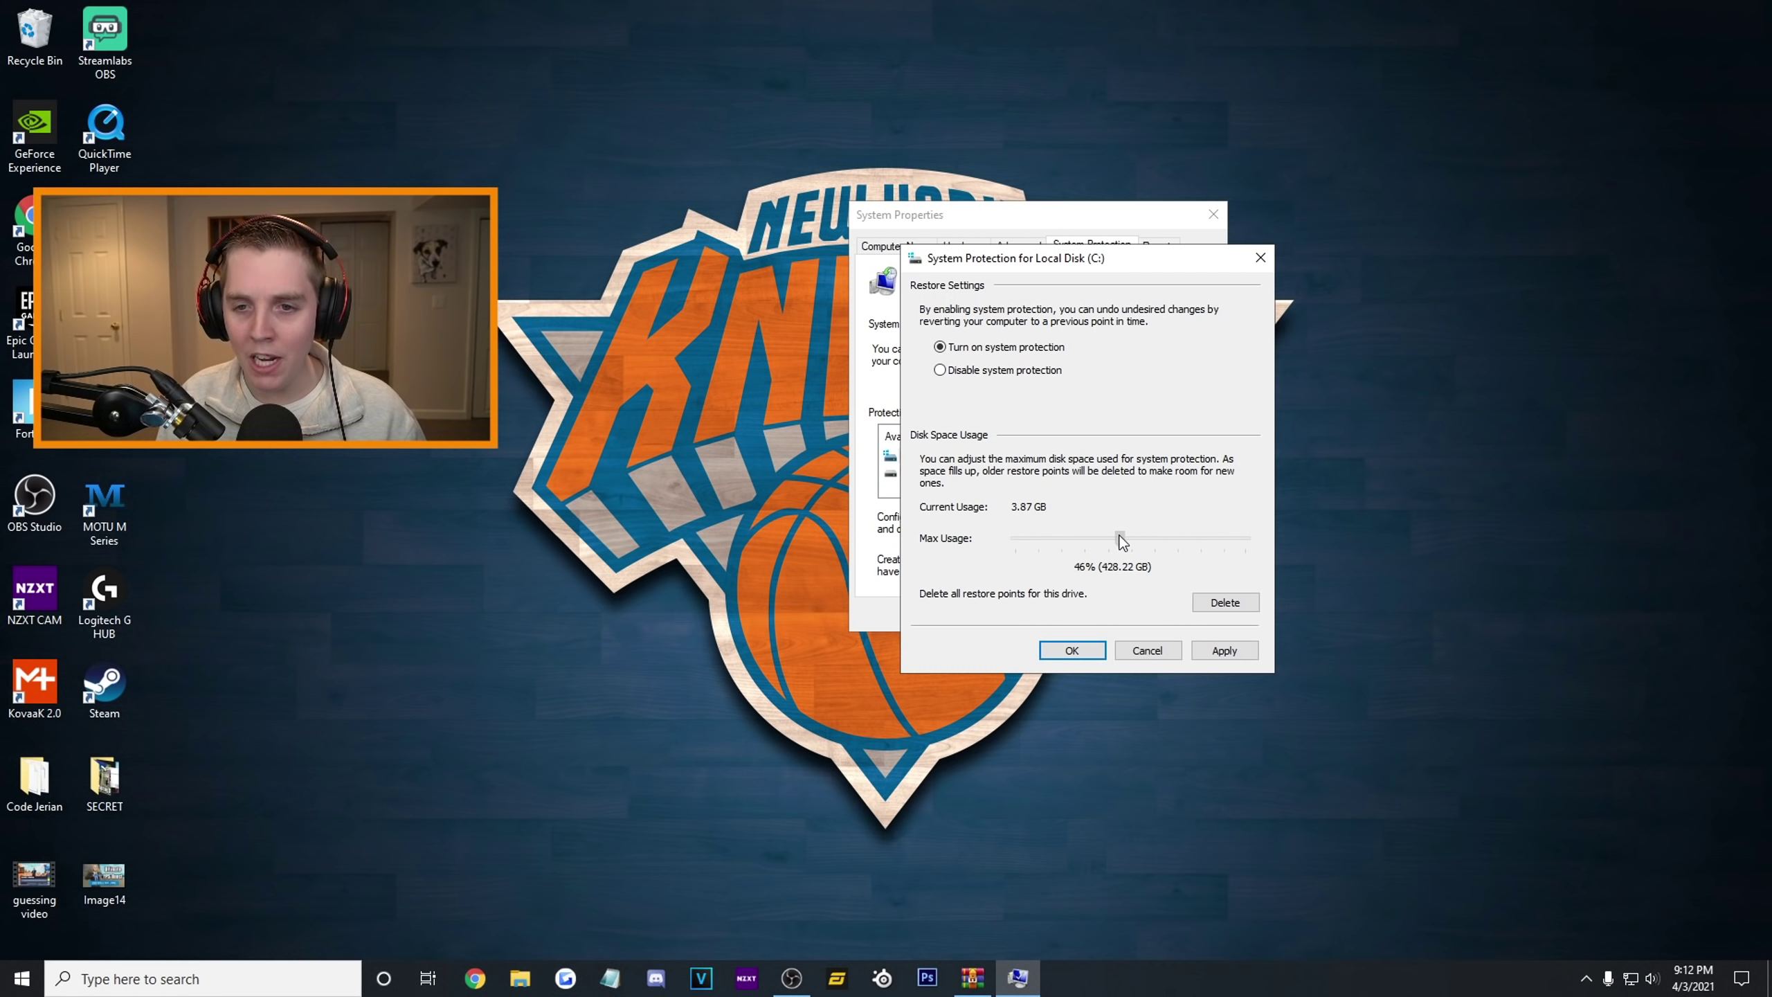
left_click_drag(1020, 543, 1015, 544)
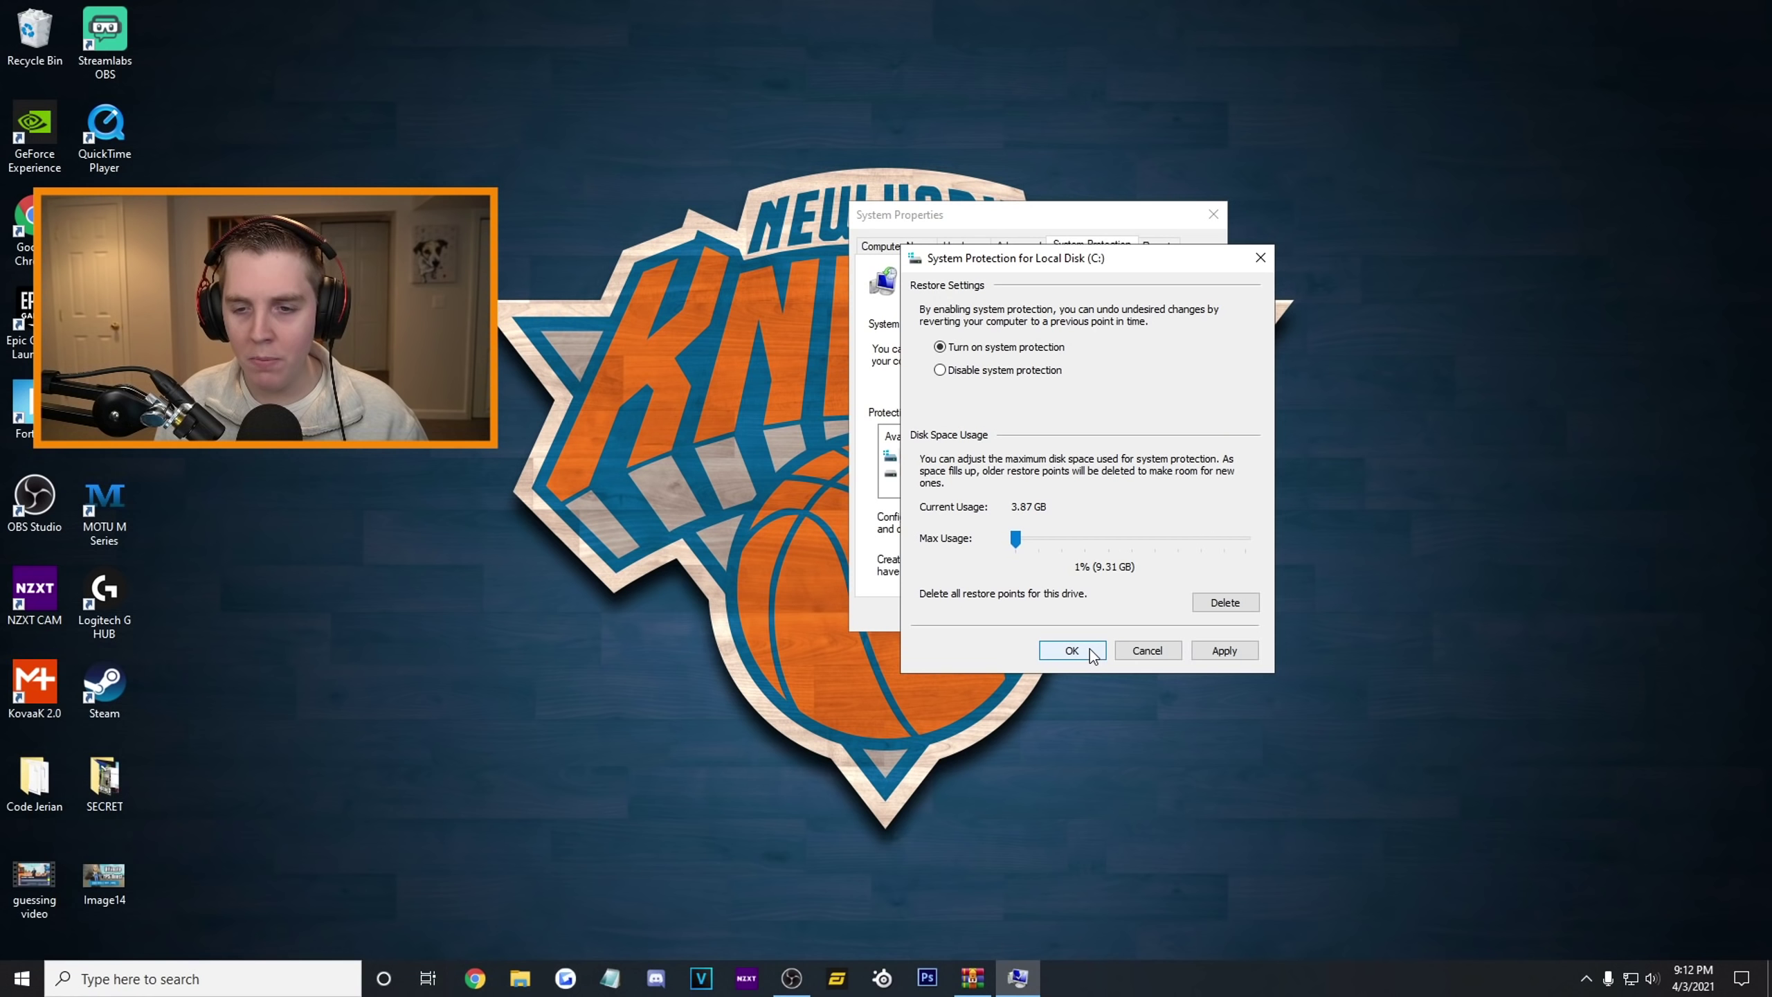
left_click(1072, 650)
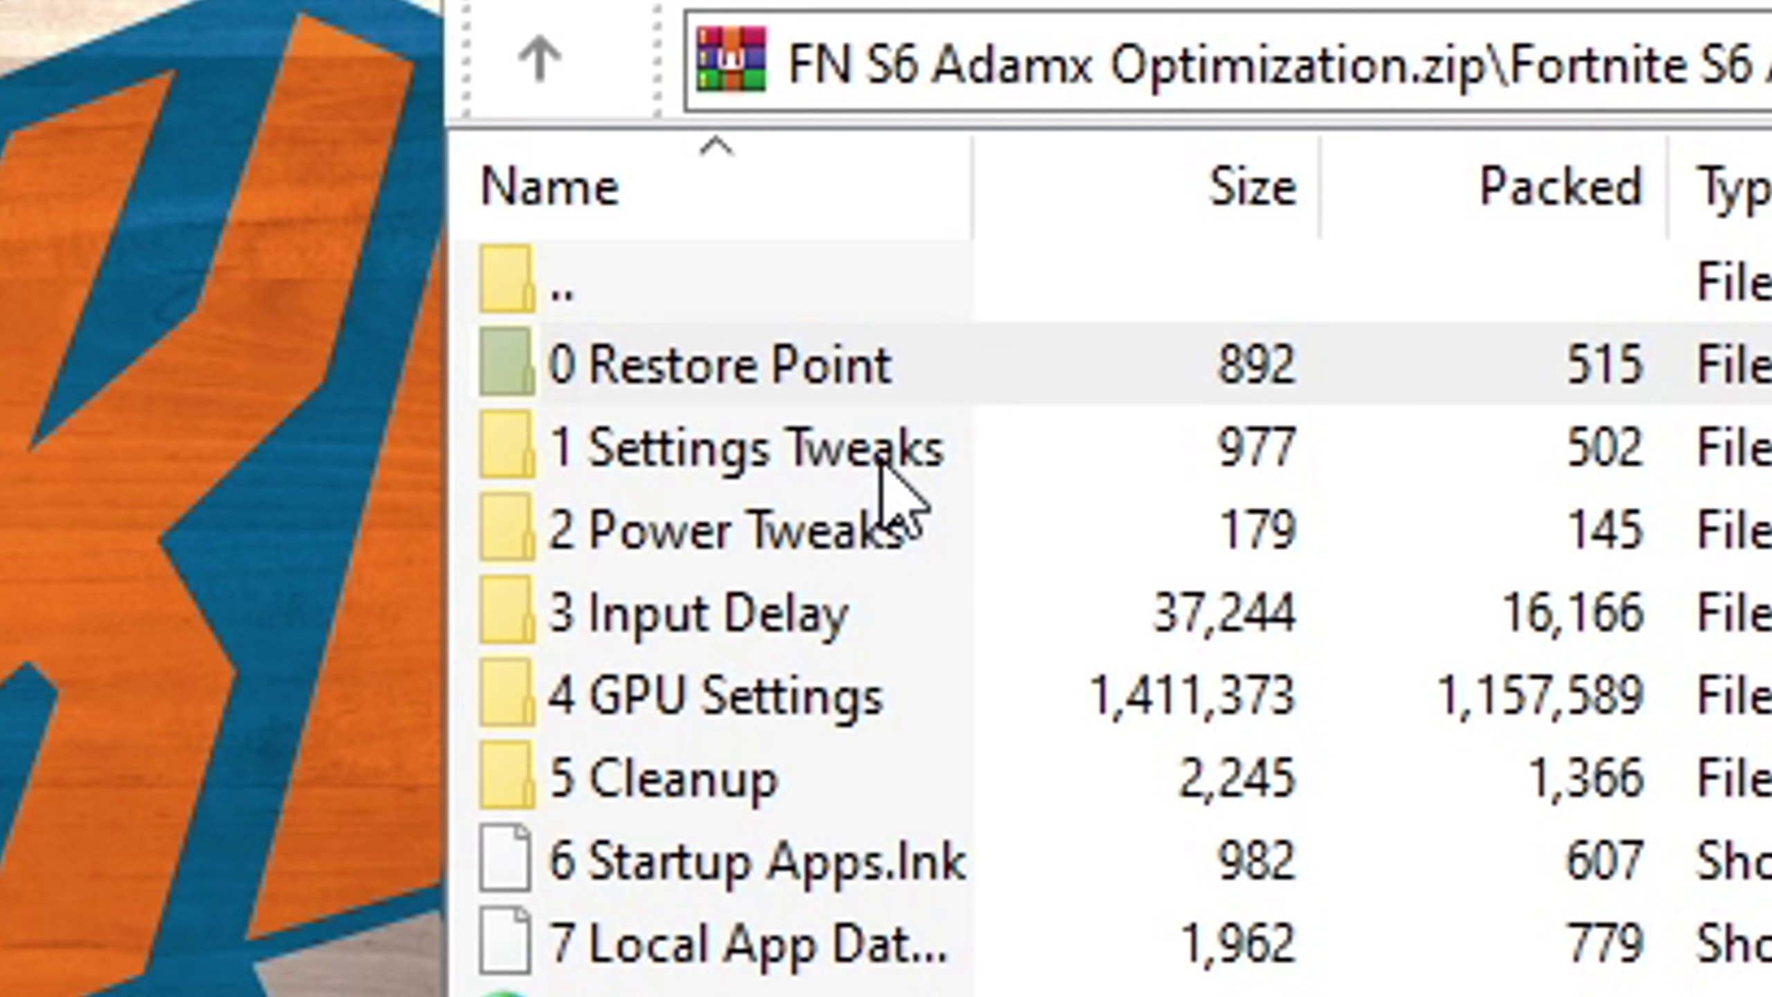
Step: Enter the pack's 1 Settings Tweaks folder, and open the Gaming category in Windows Settings
double_click(830, 342)
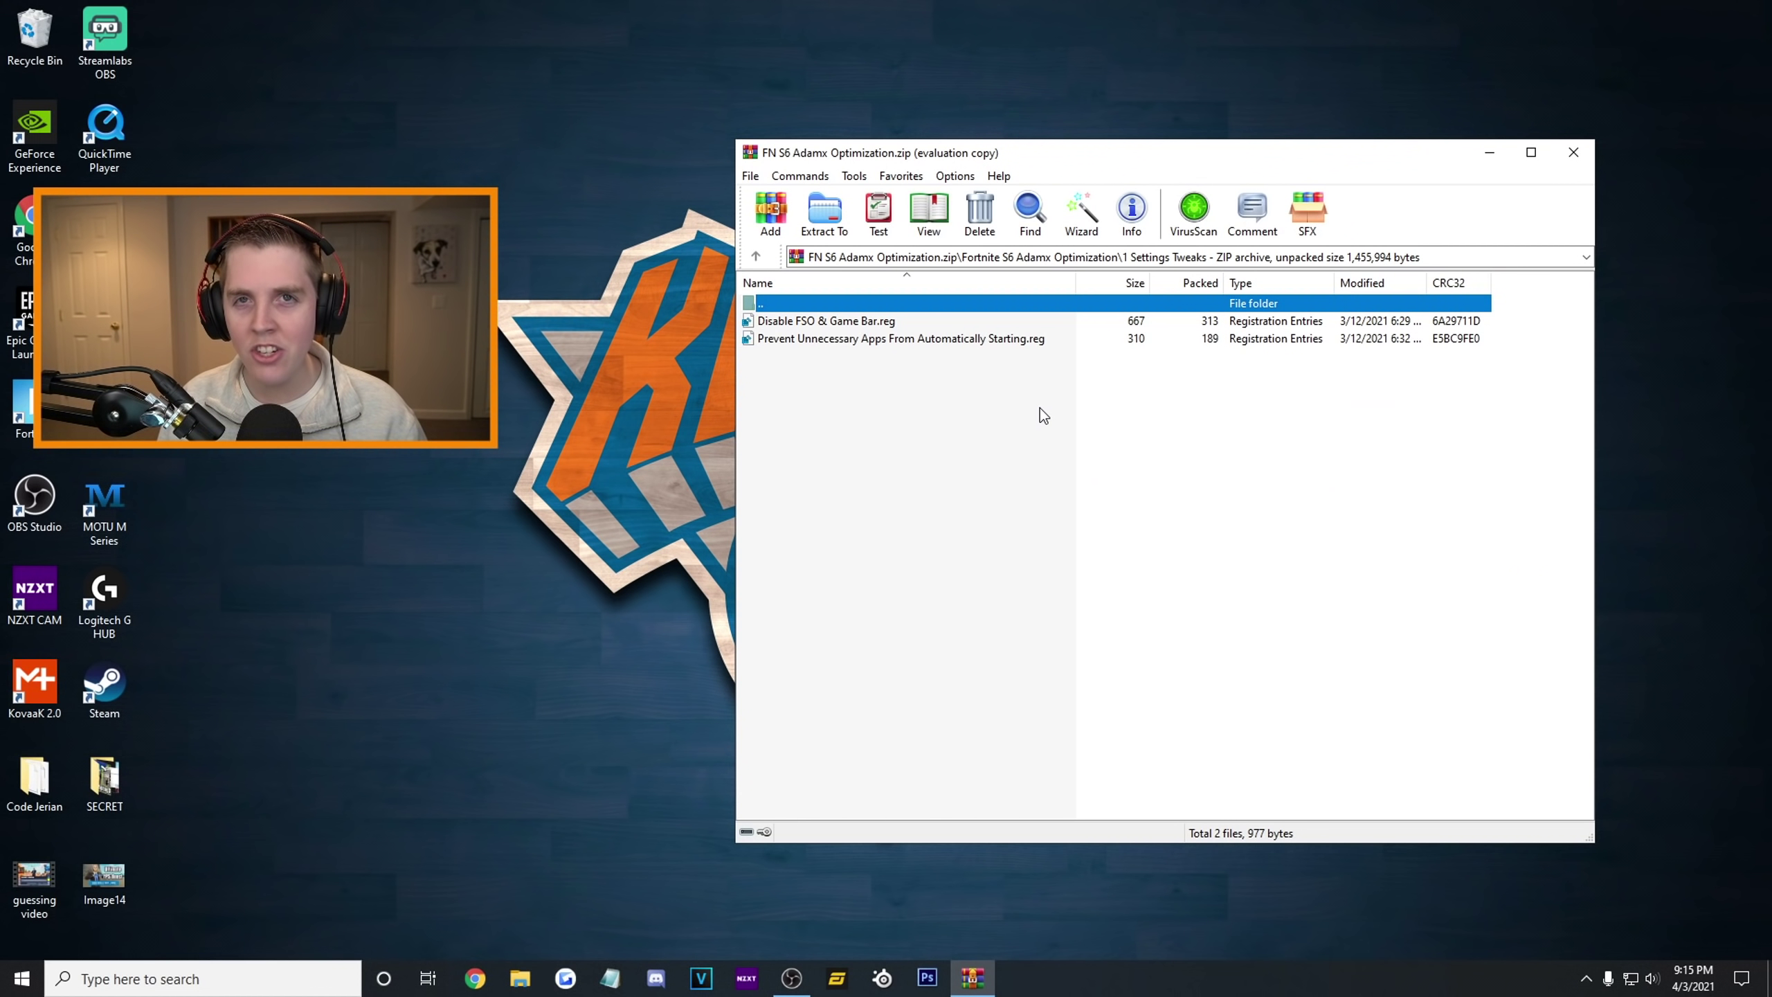
left_click(874, 895)
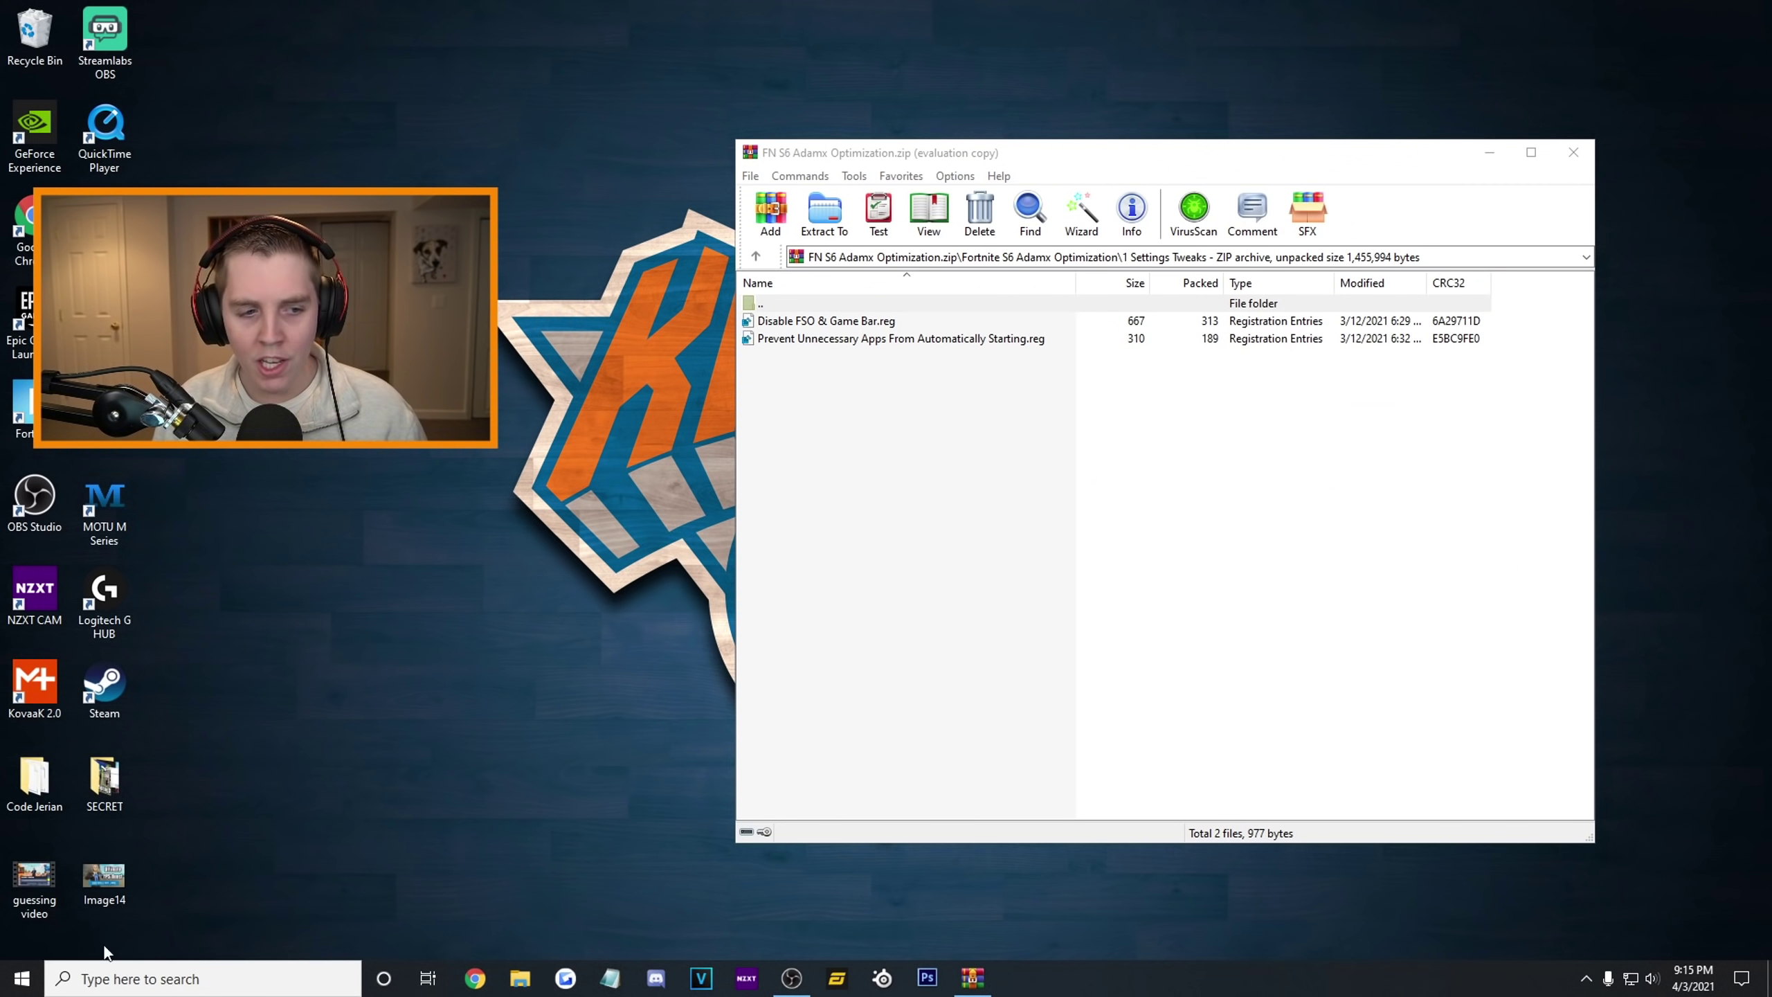
left_click(21, 978)
left_click(22, 907)
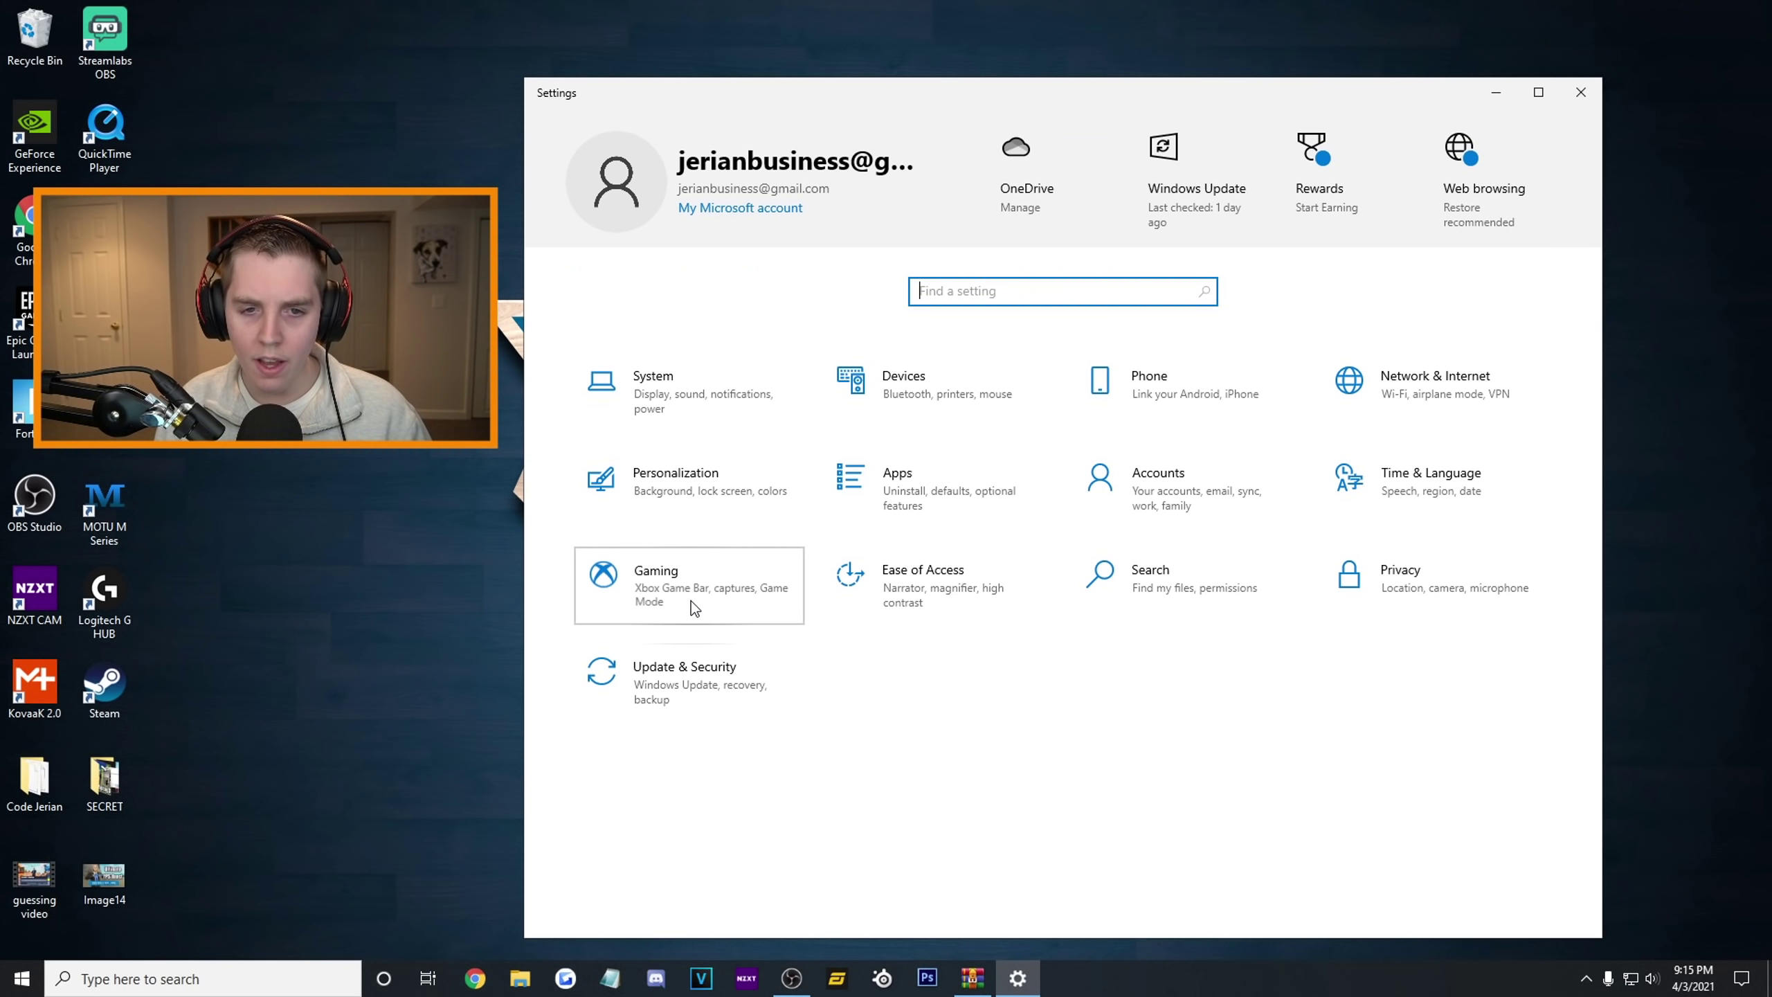
left_click(694, 607)
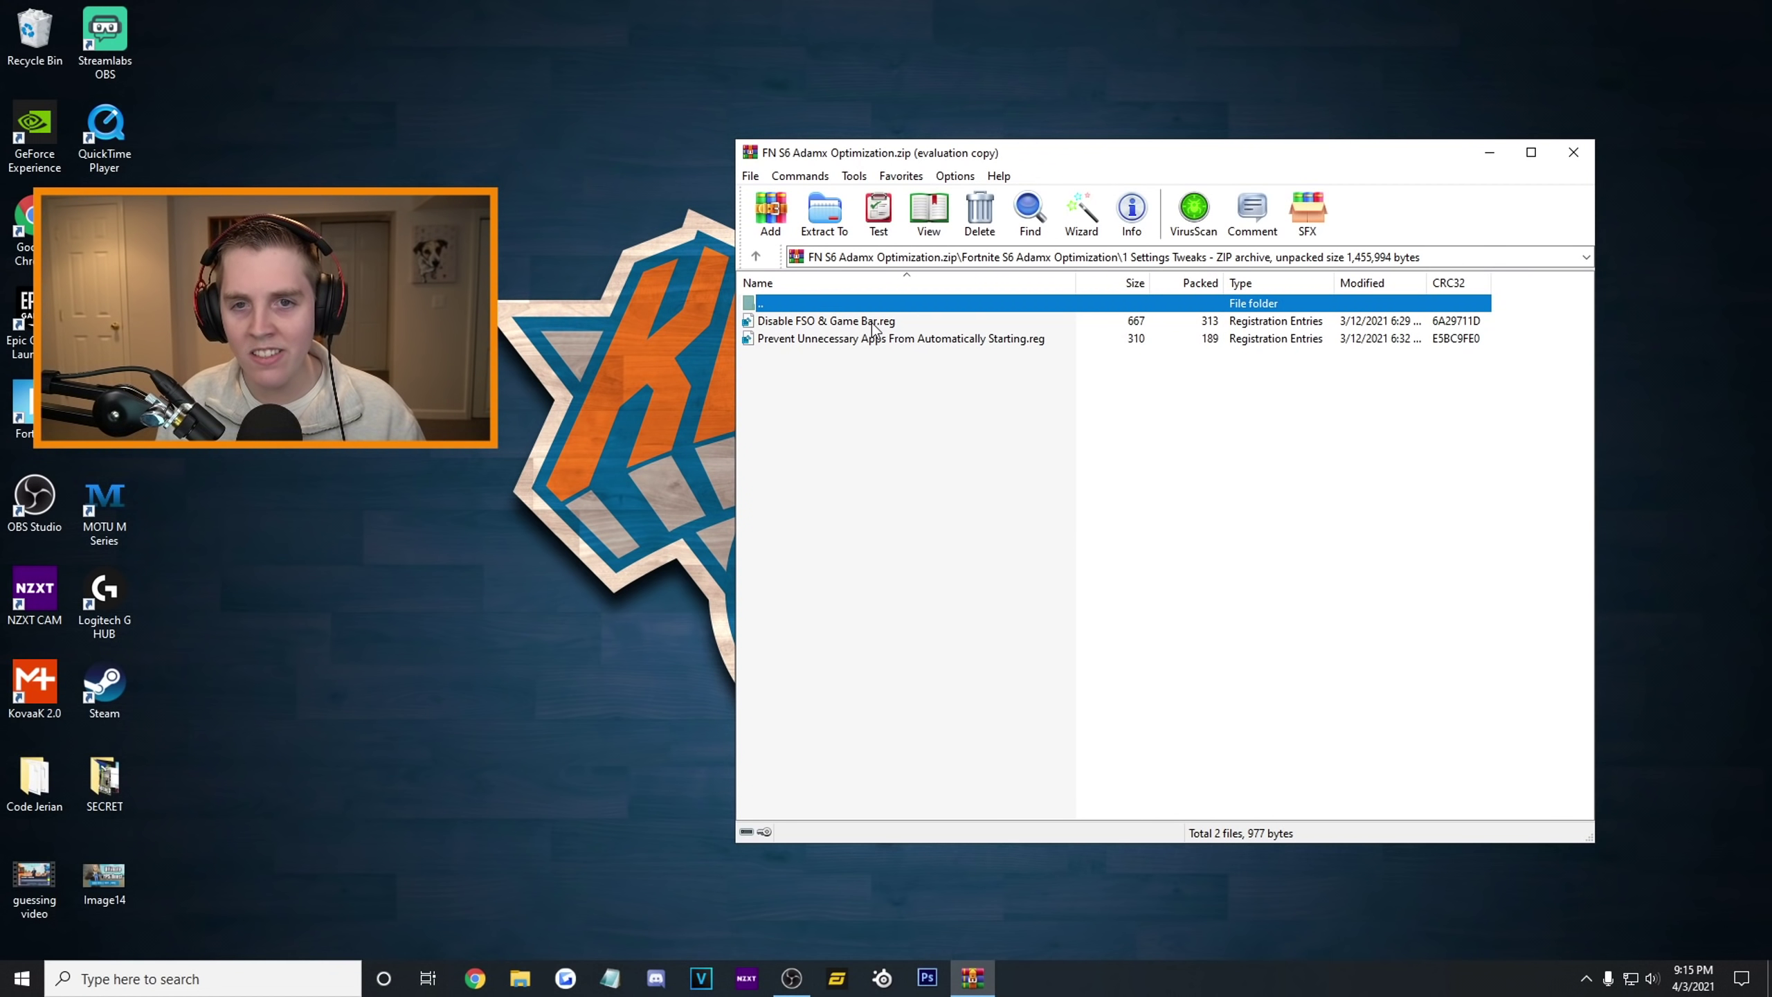
Step: Add the entries from Disable FSO & Game Bar.reg to the Windows registry
double_click(868, 322)
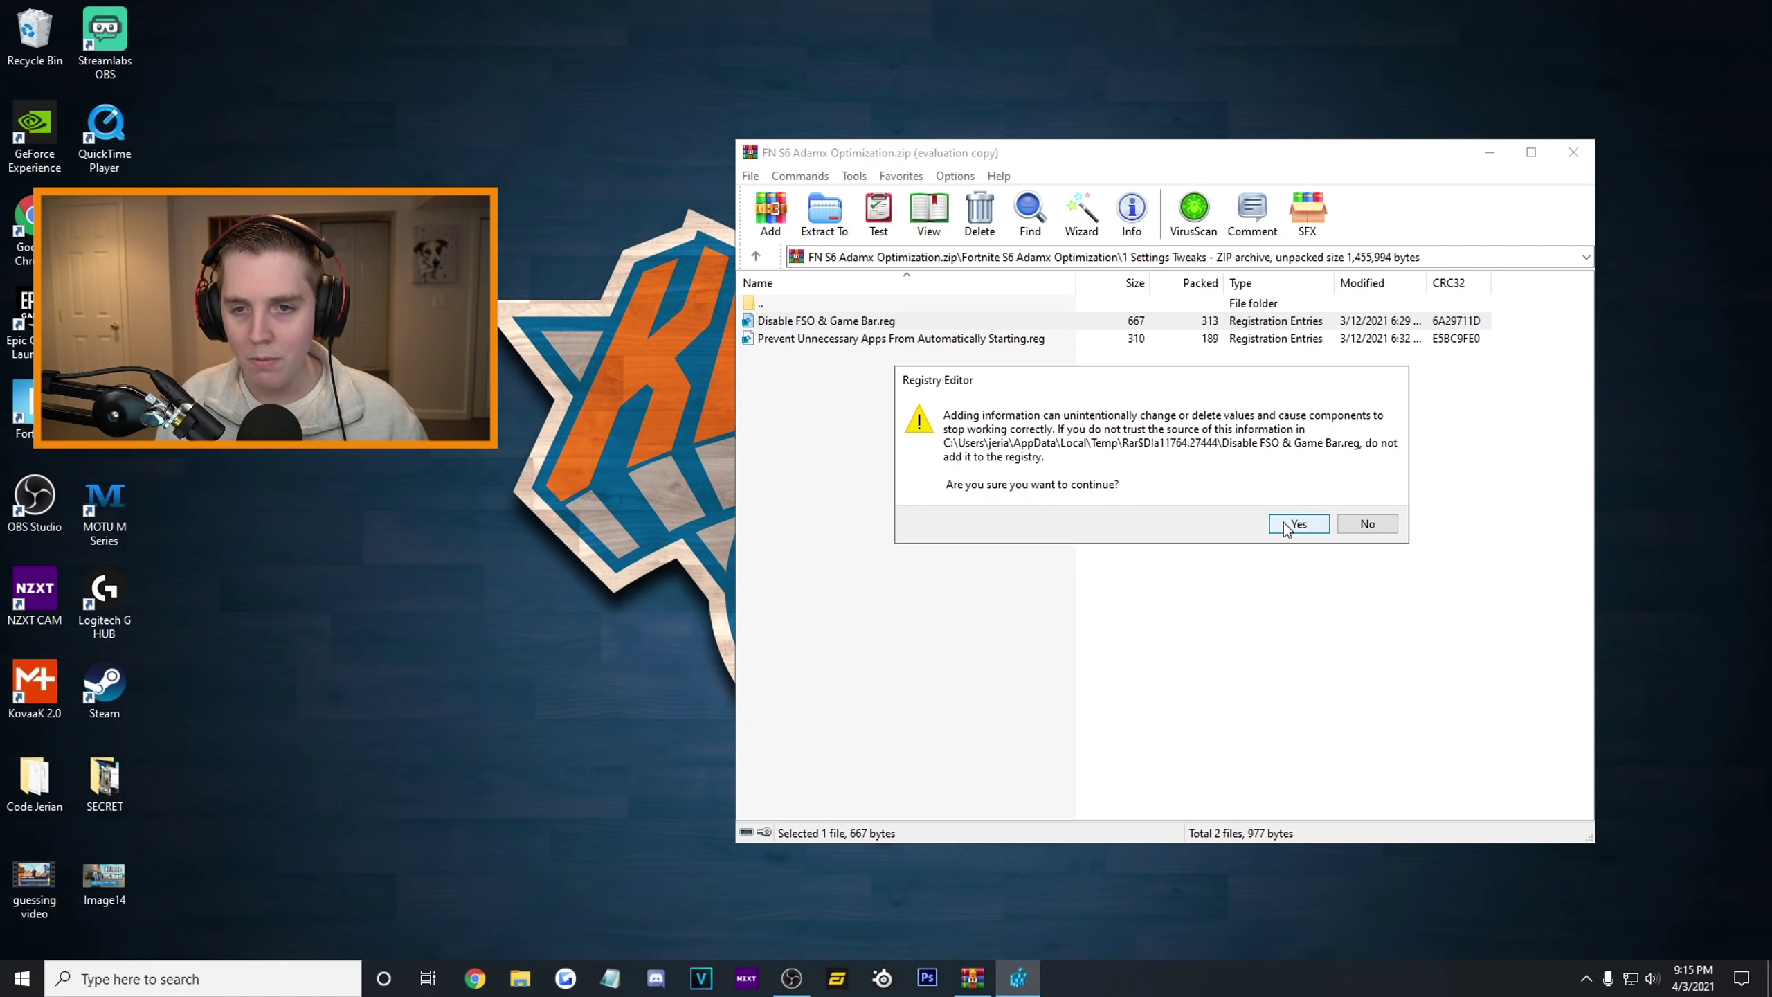
left_click(1298, 523)
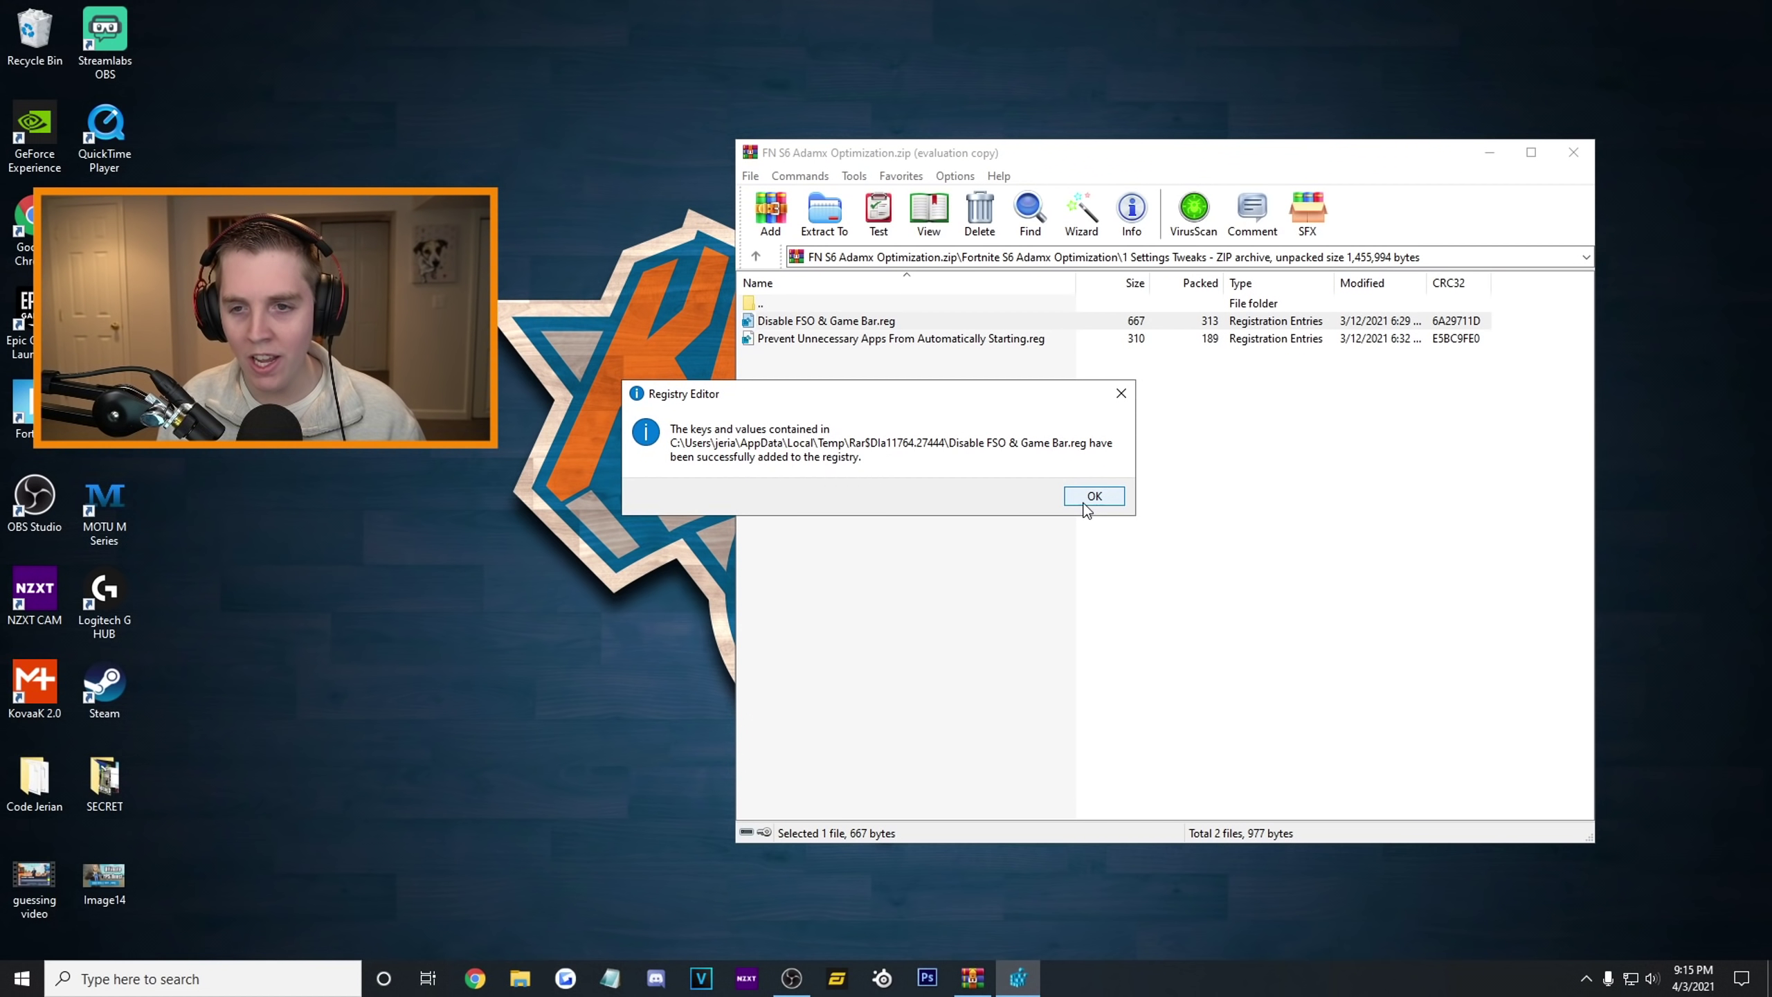
left_click(1084, 505)
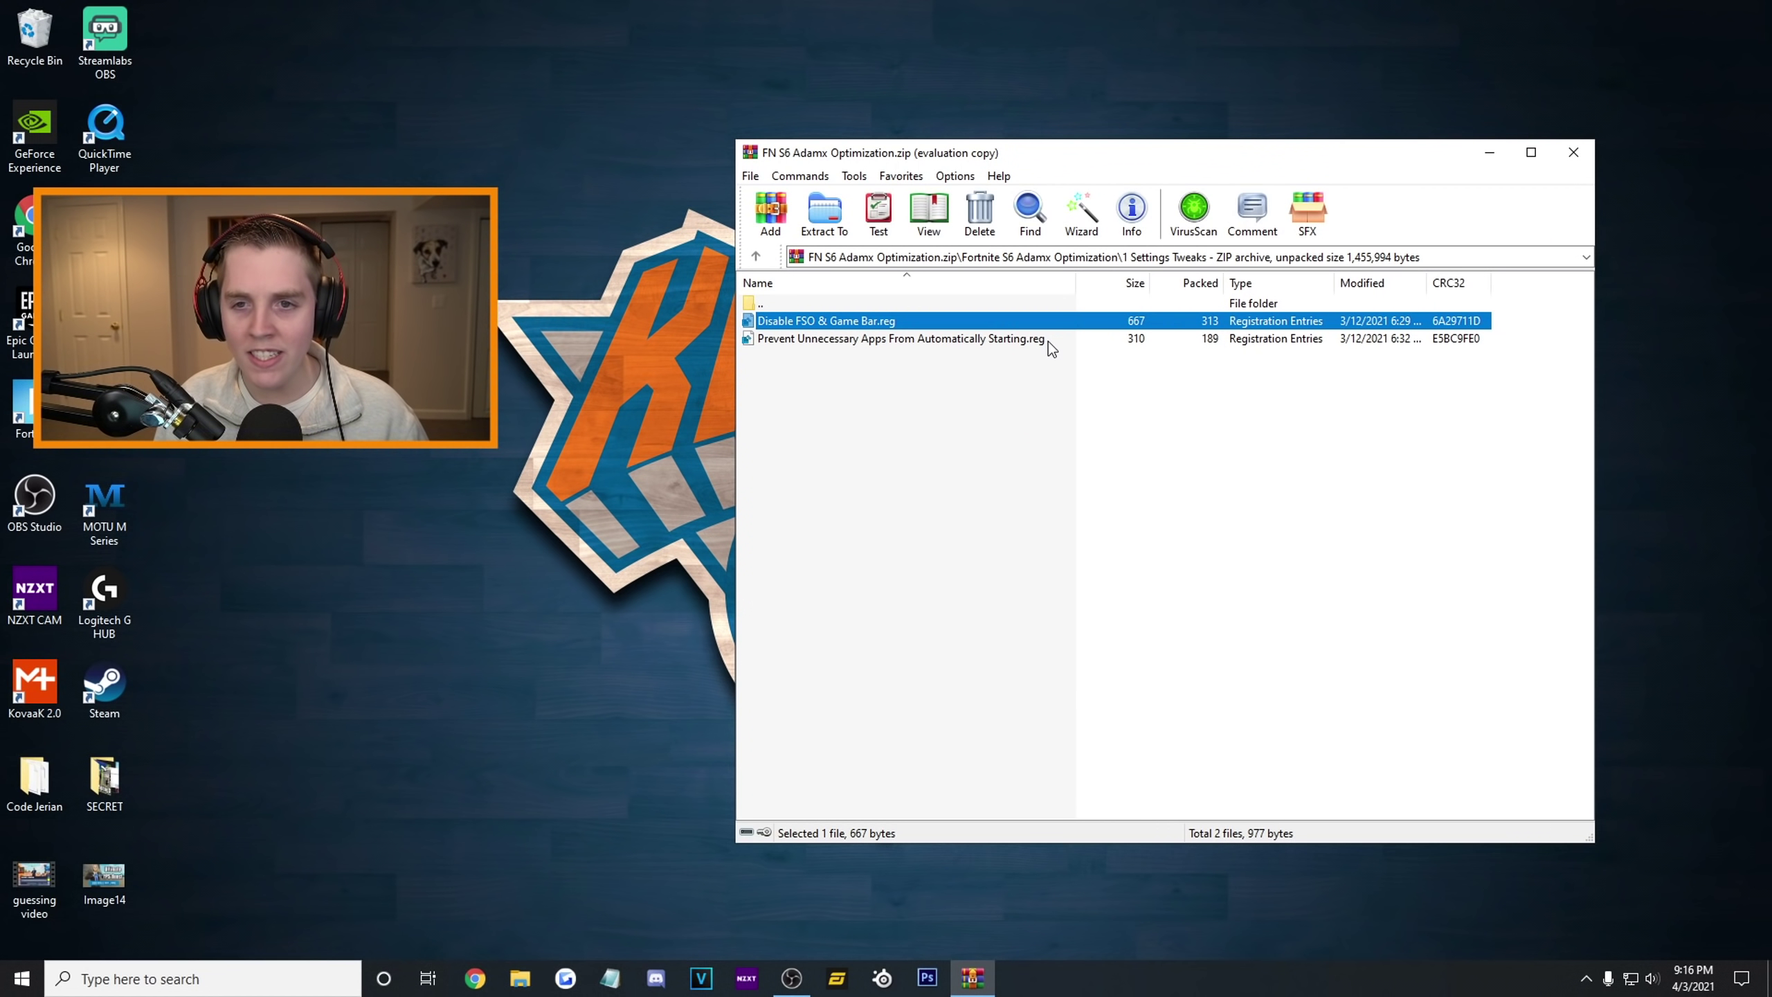
Step: Add the entries from Prevent Unnecessary Apps From Automatically Starting.reg to the registry, and close the archive
double_click(1049, 342)
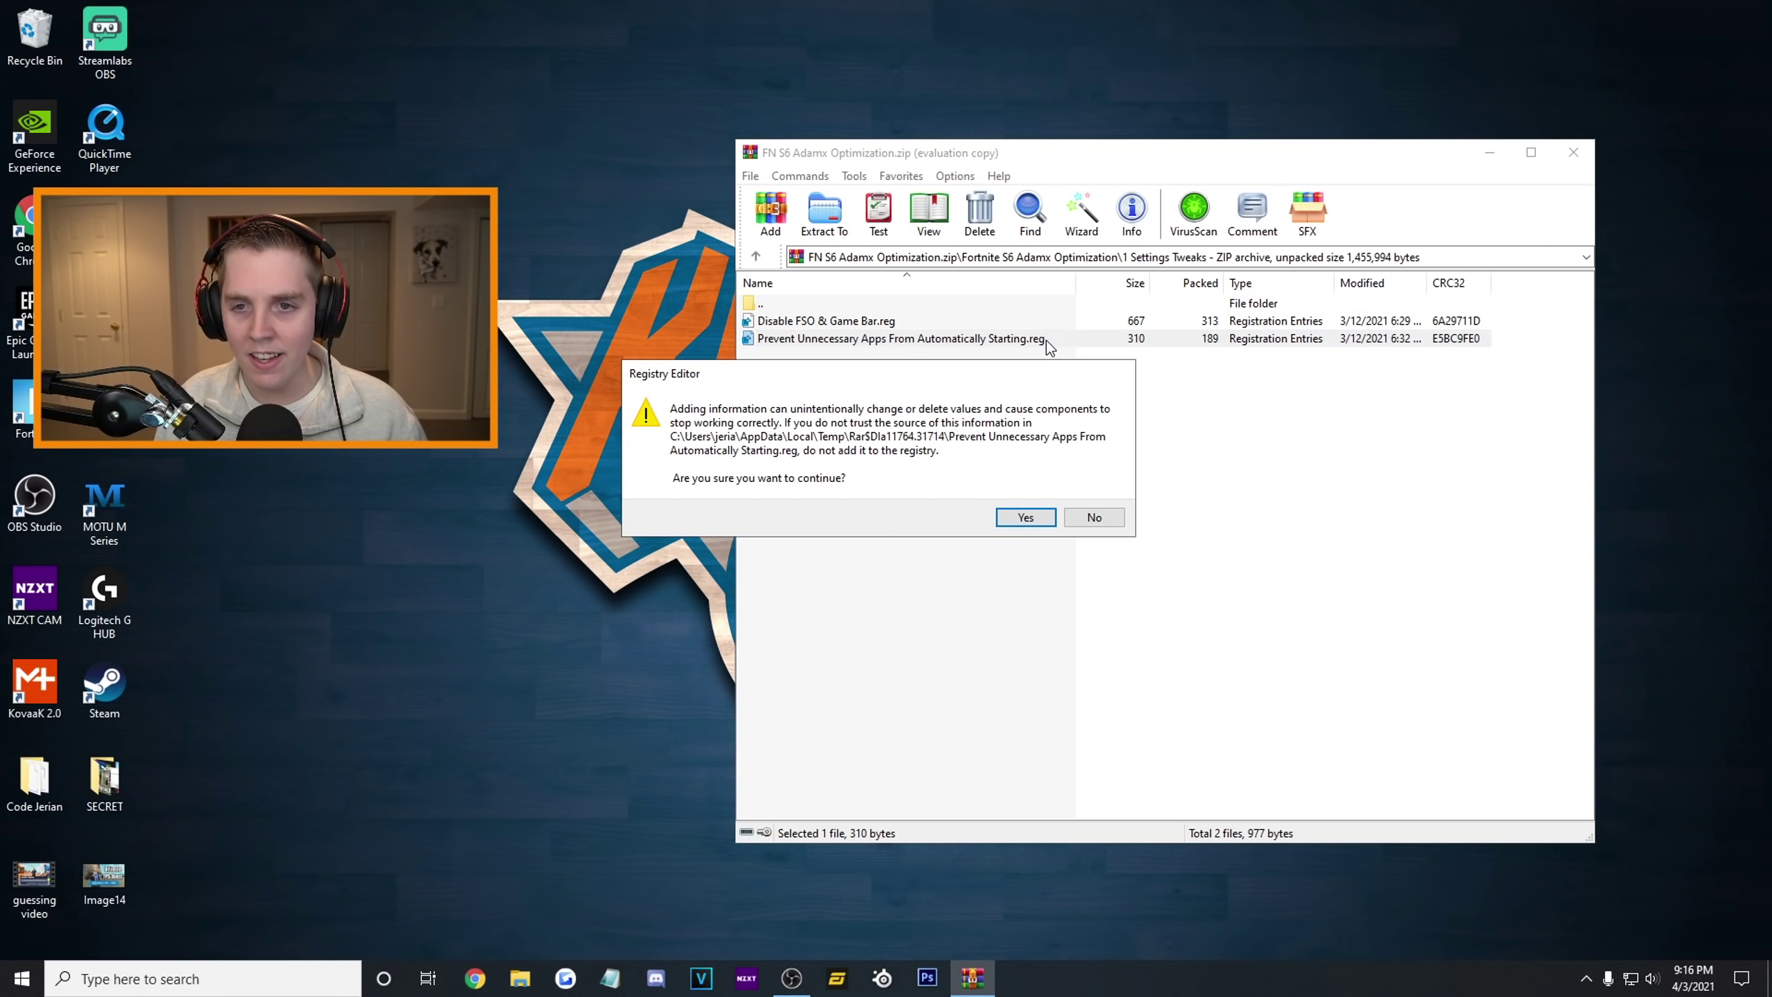
left_click(1025, 517)
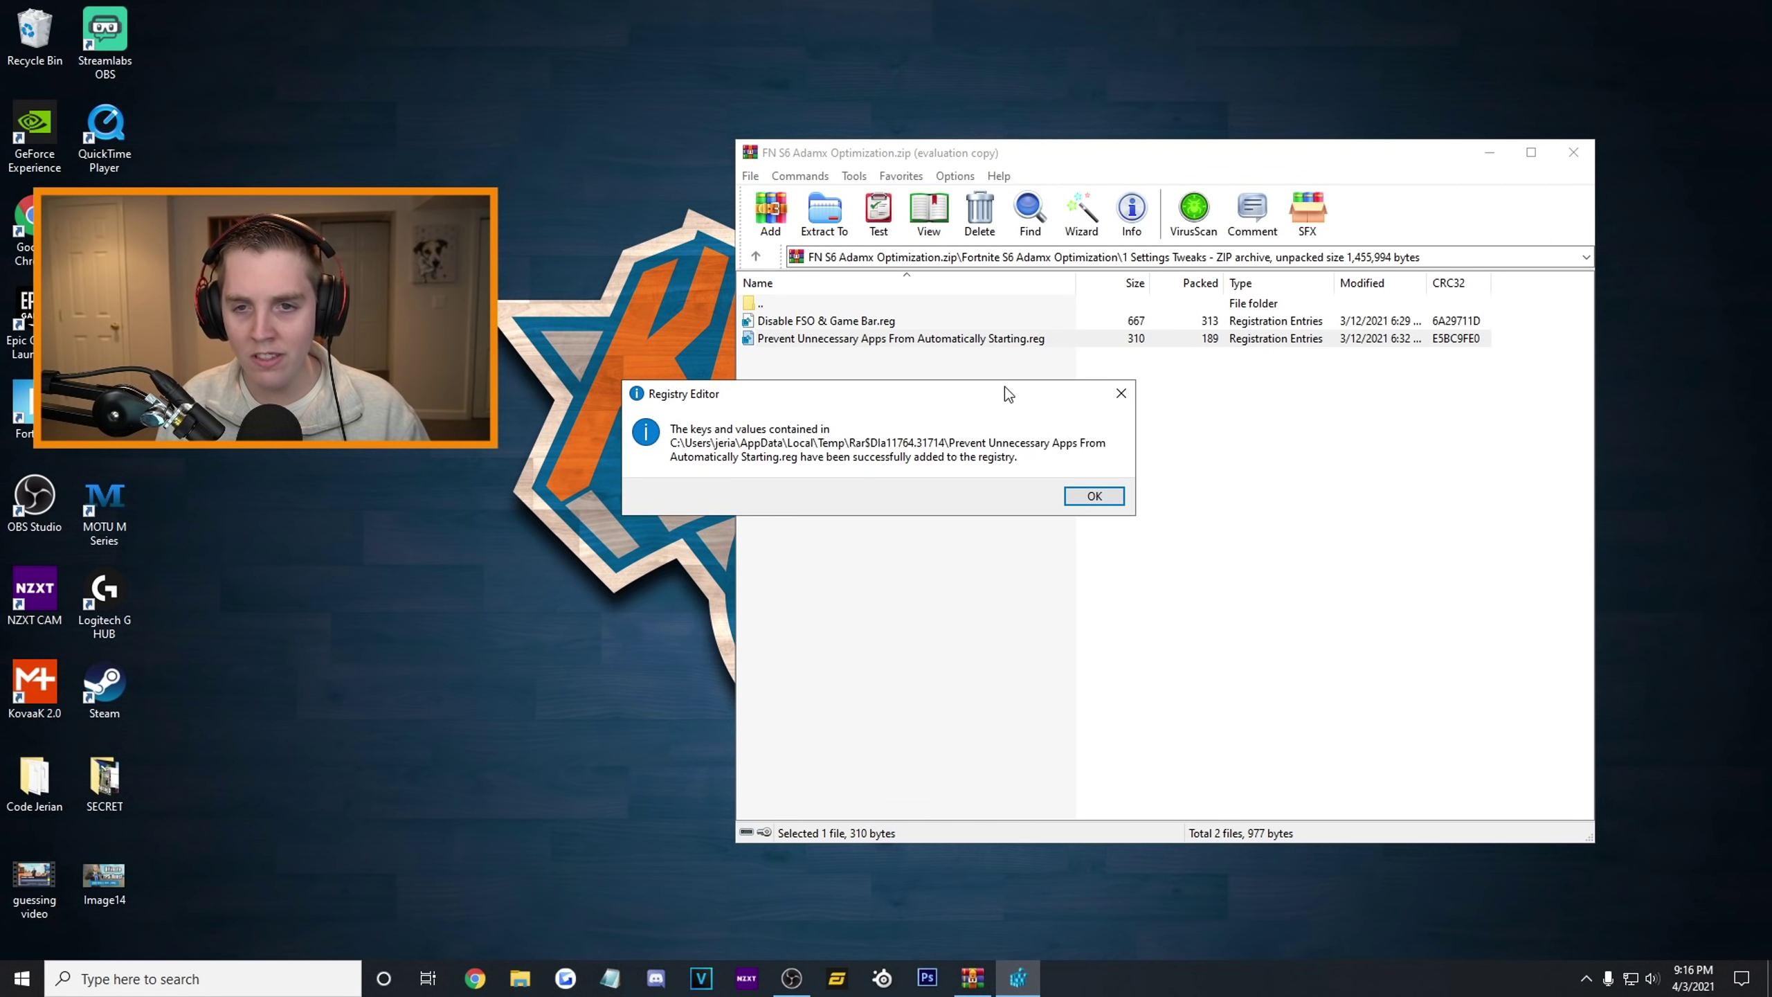
left_click(1348, 504)
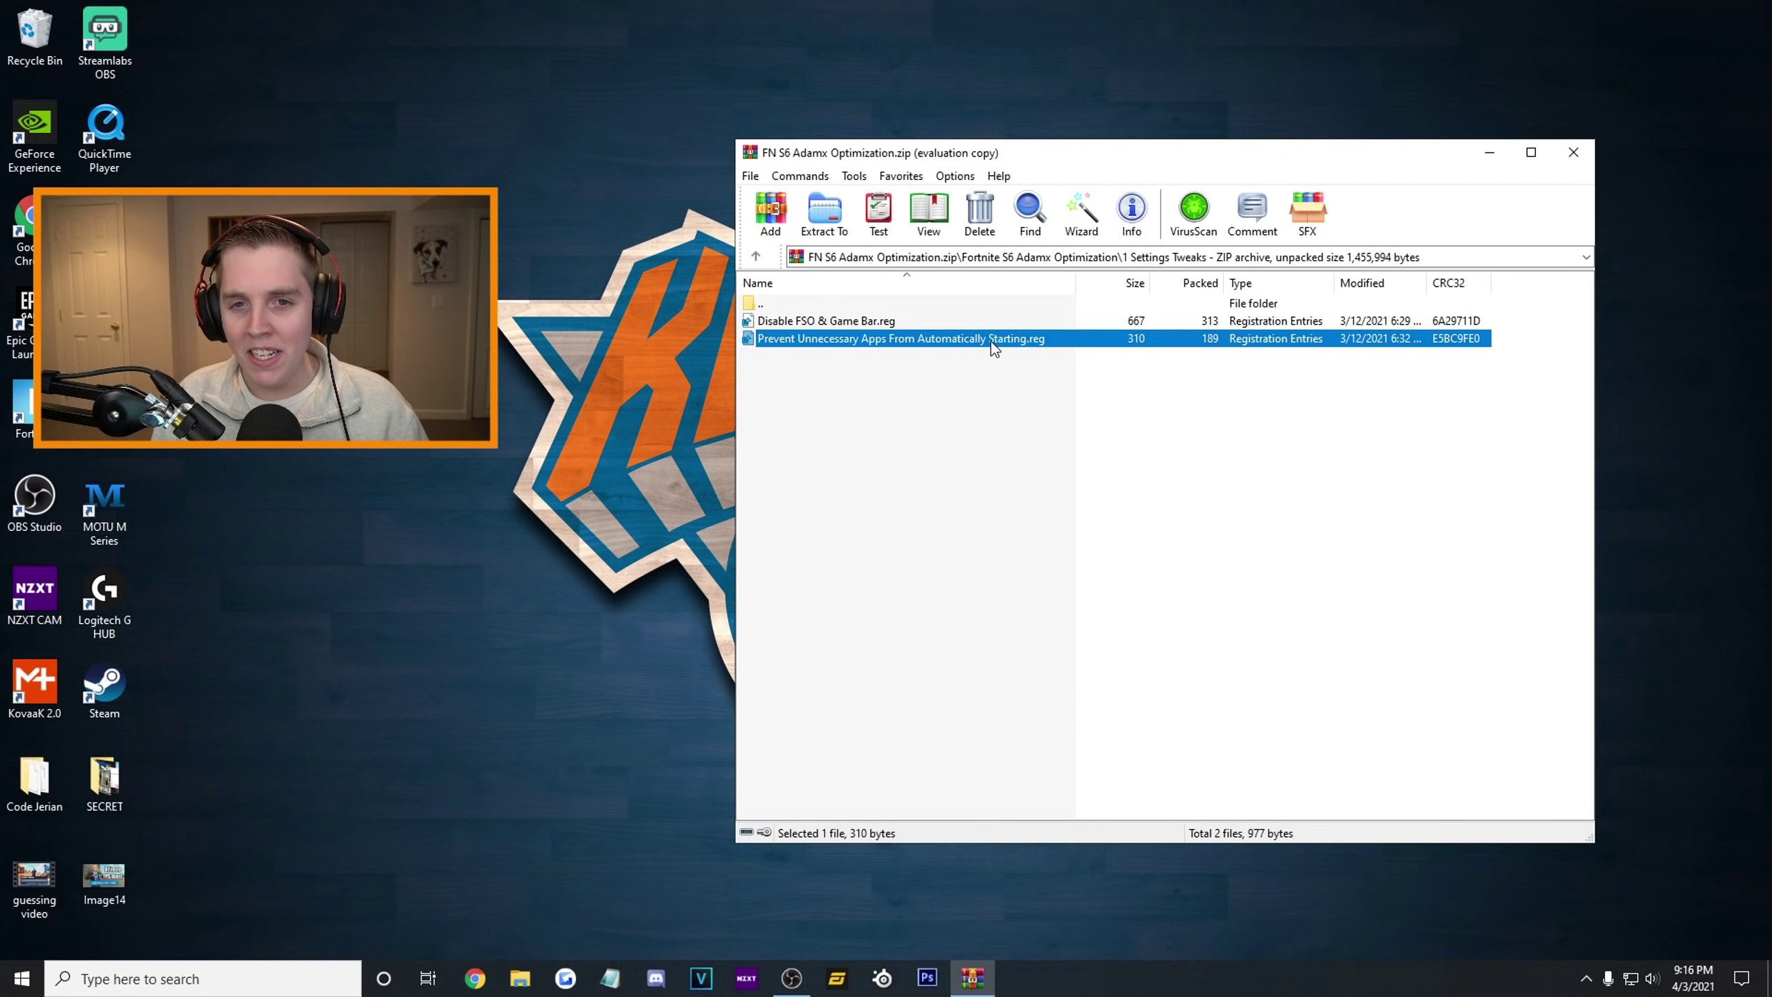
left_click(835, 322)
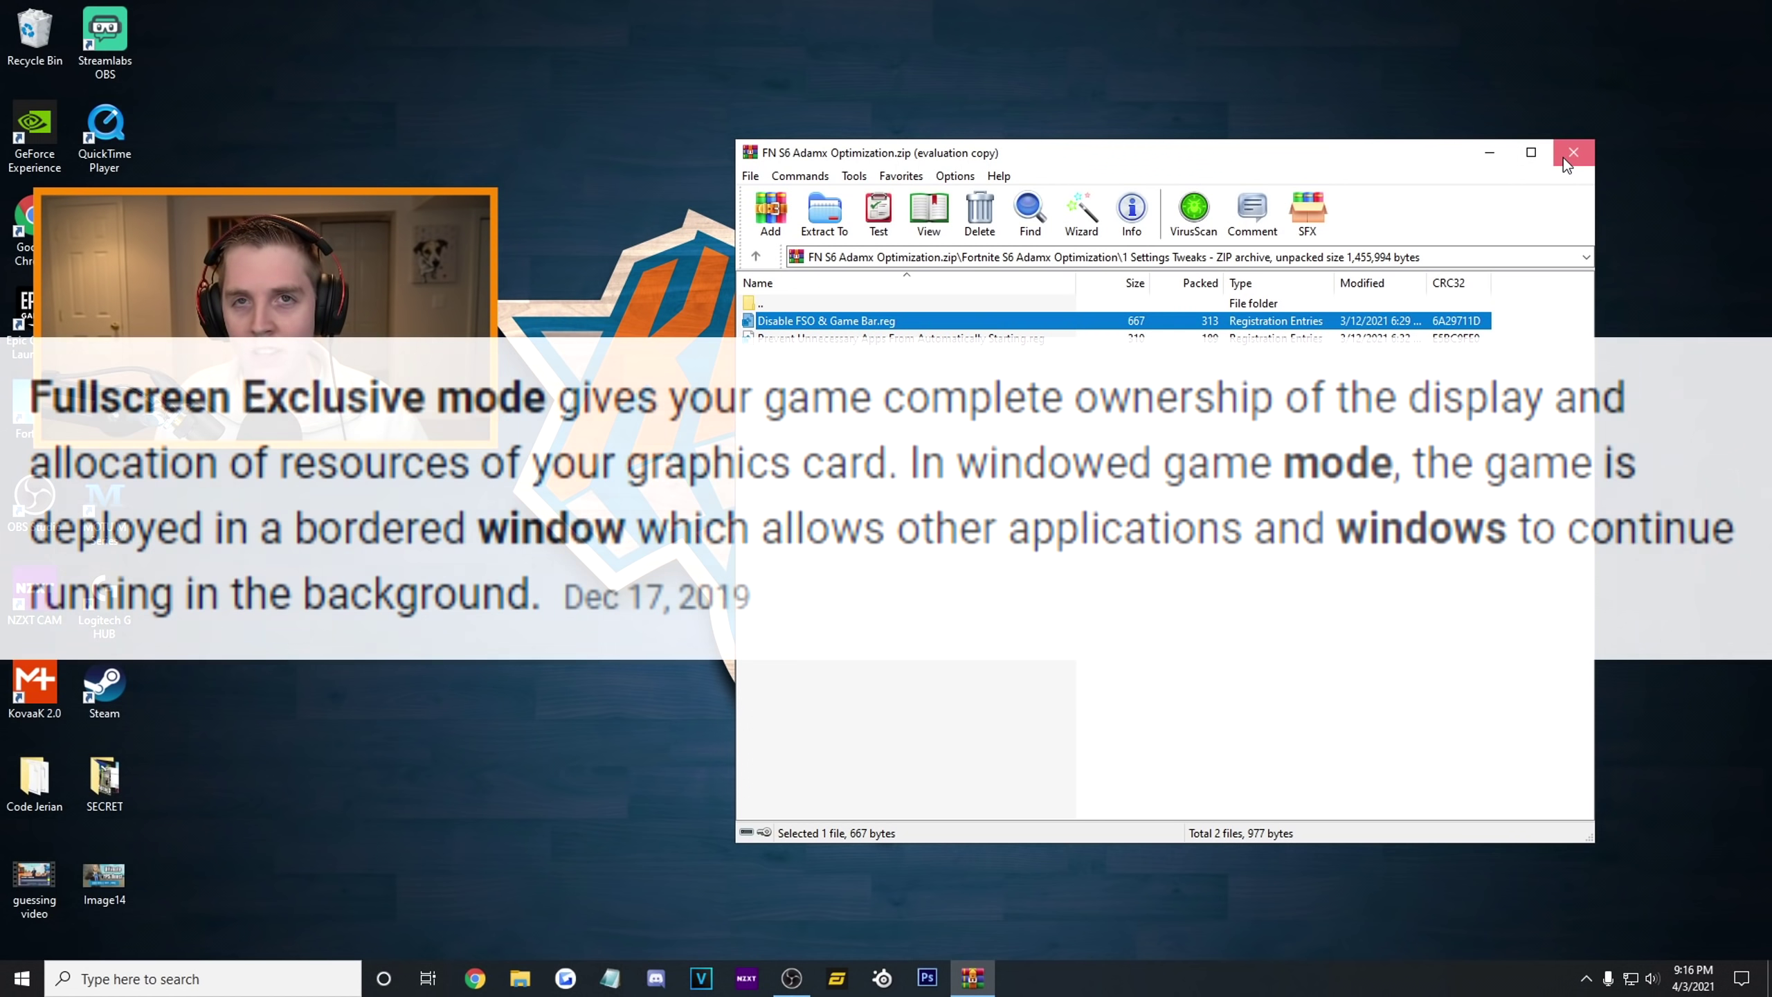
left_click(1570, 154)
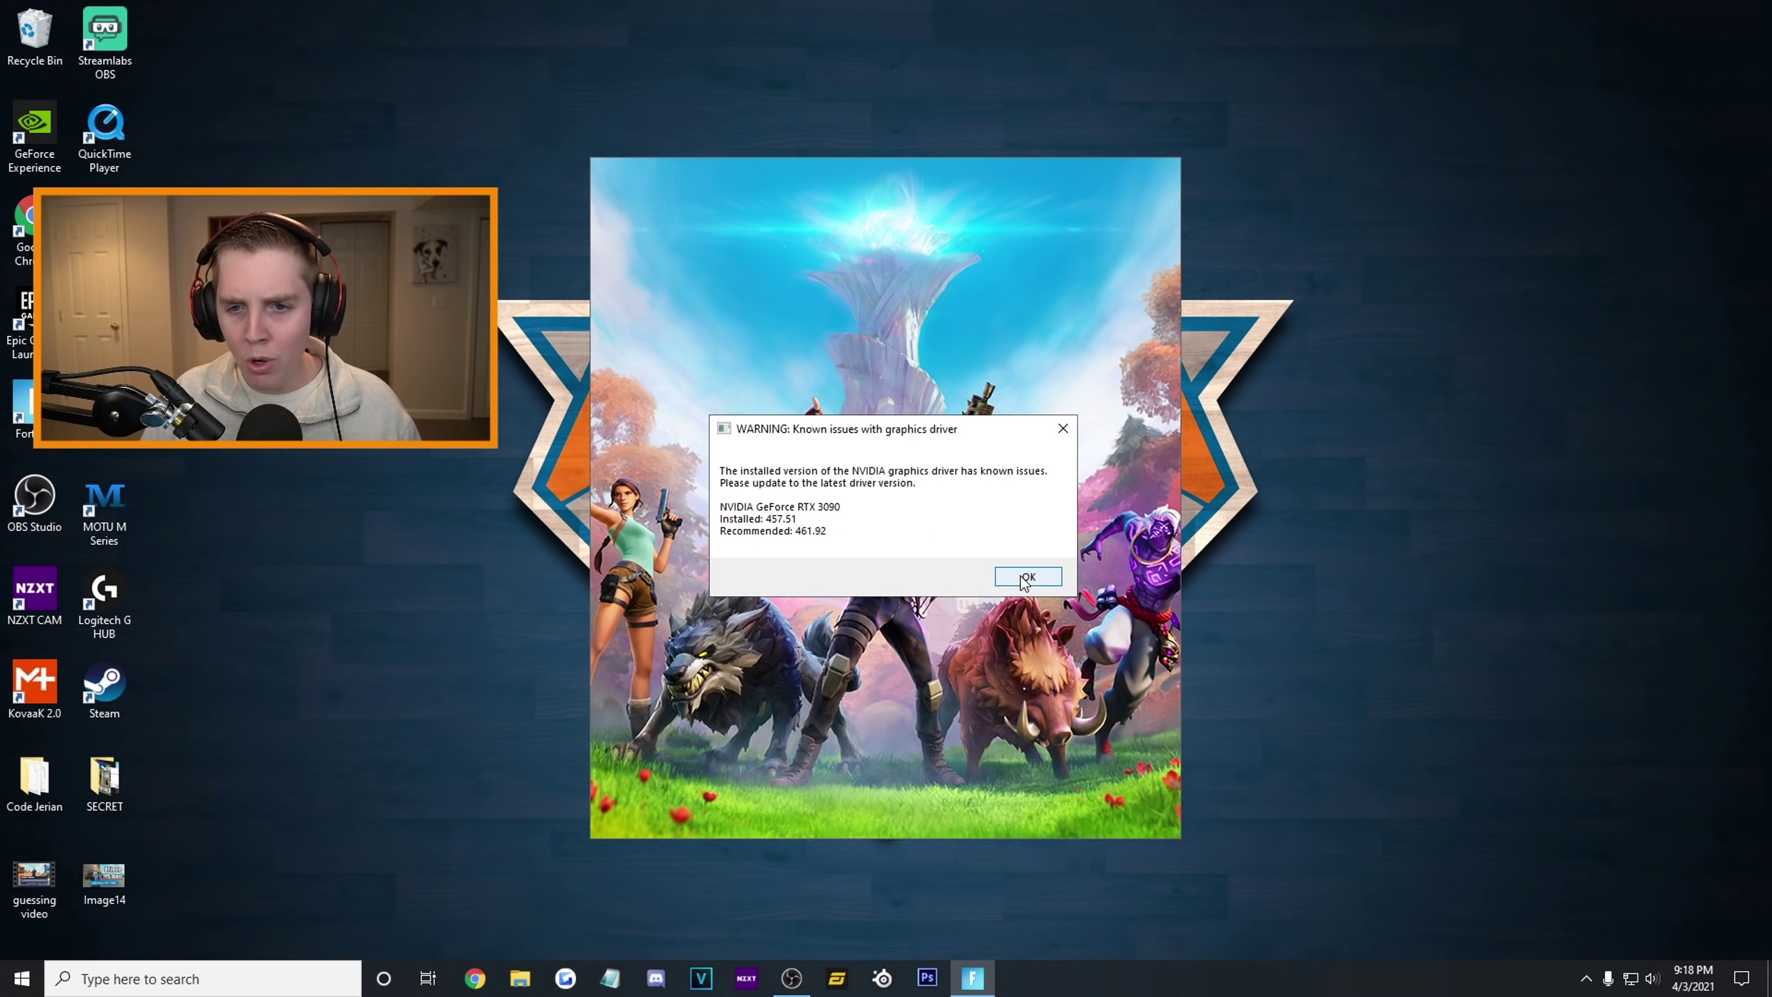
Step: Dismiss Fortnite's graphics driver warning and open the running game's file location through Task Manager
left_click(1023, 577)
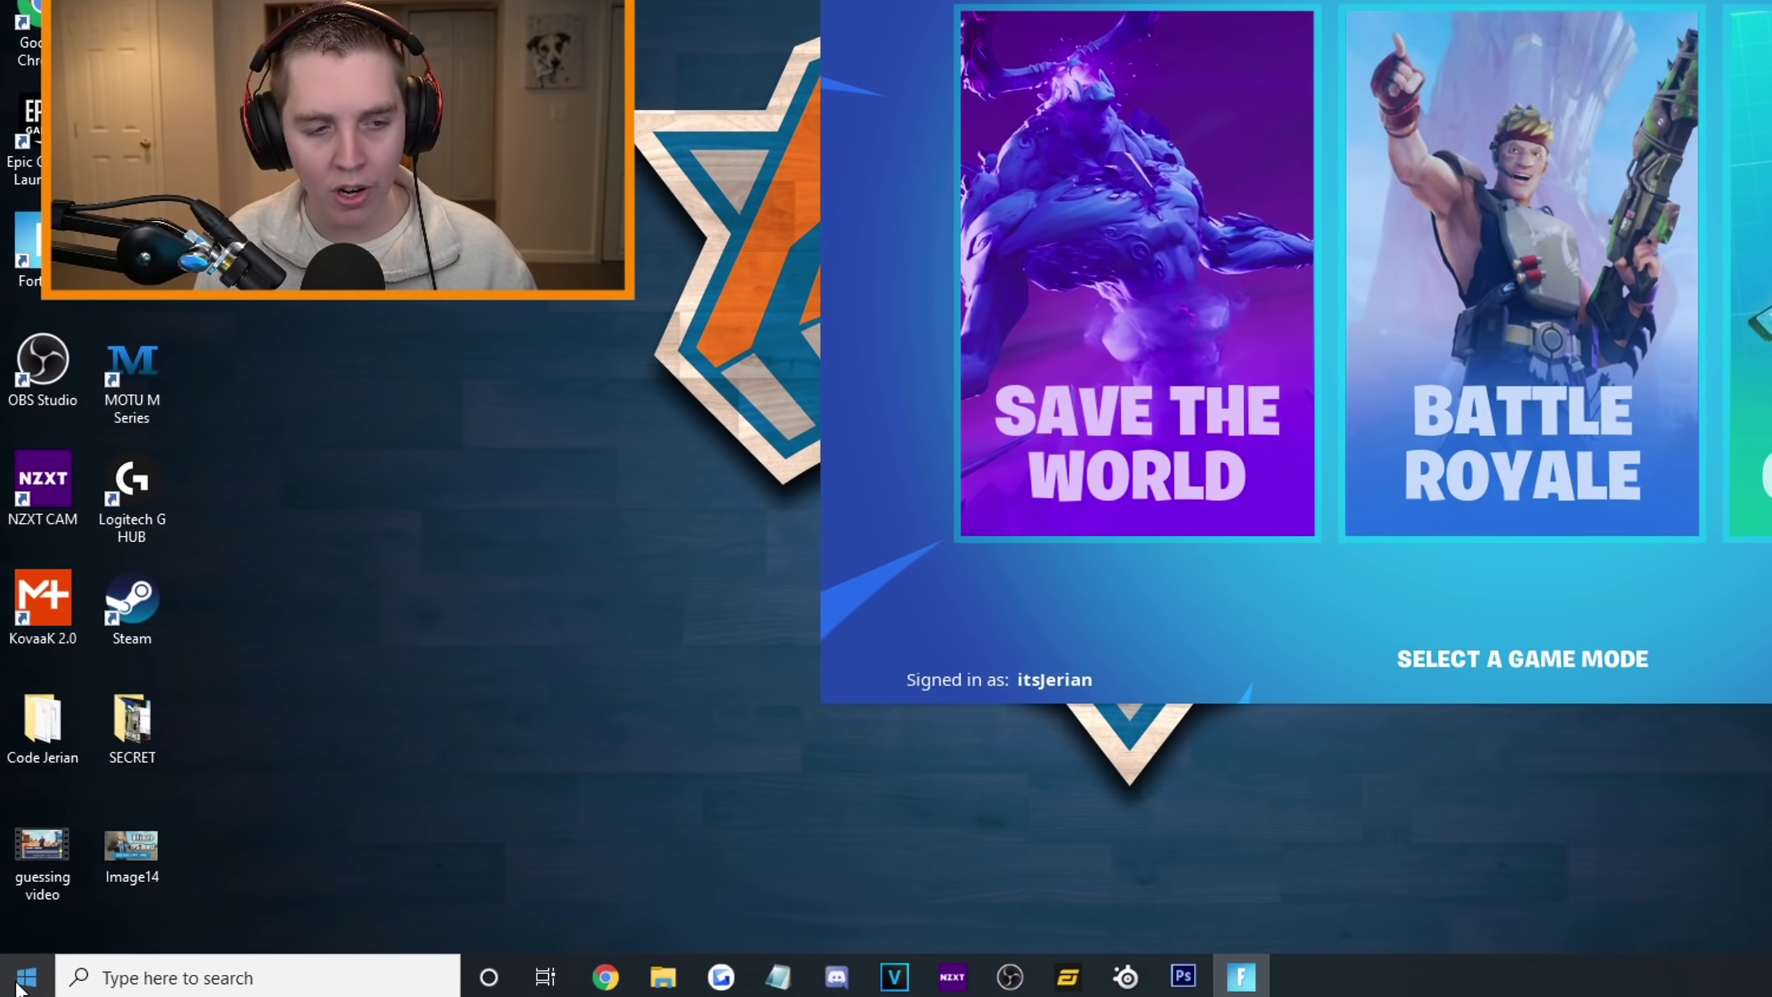
right_click(21, 984)
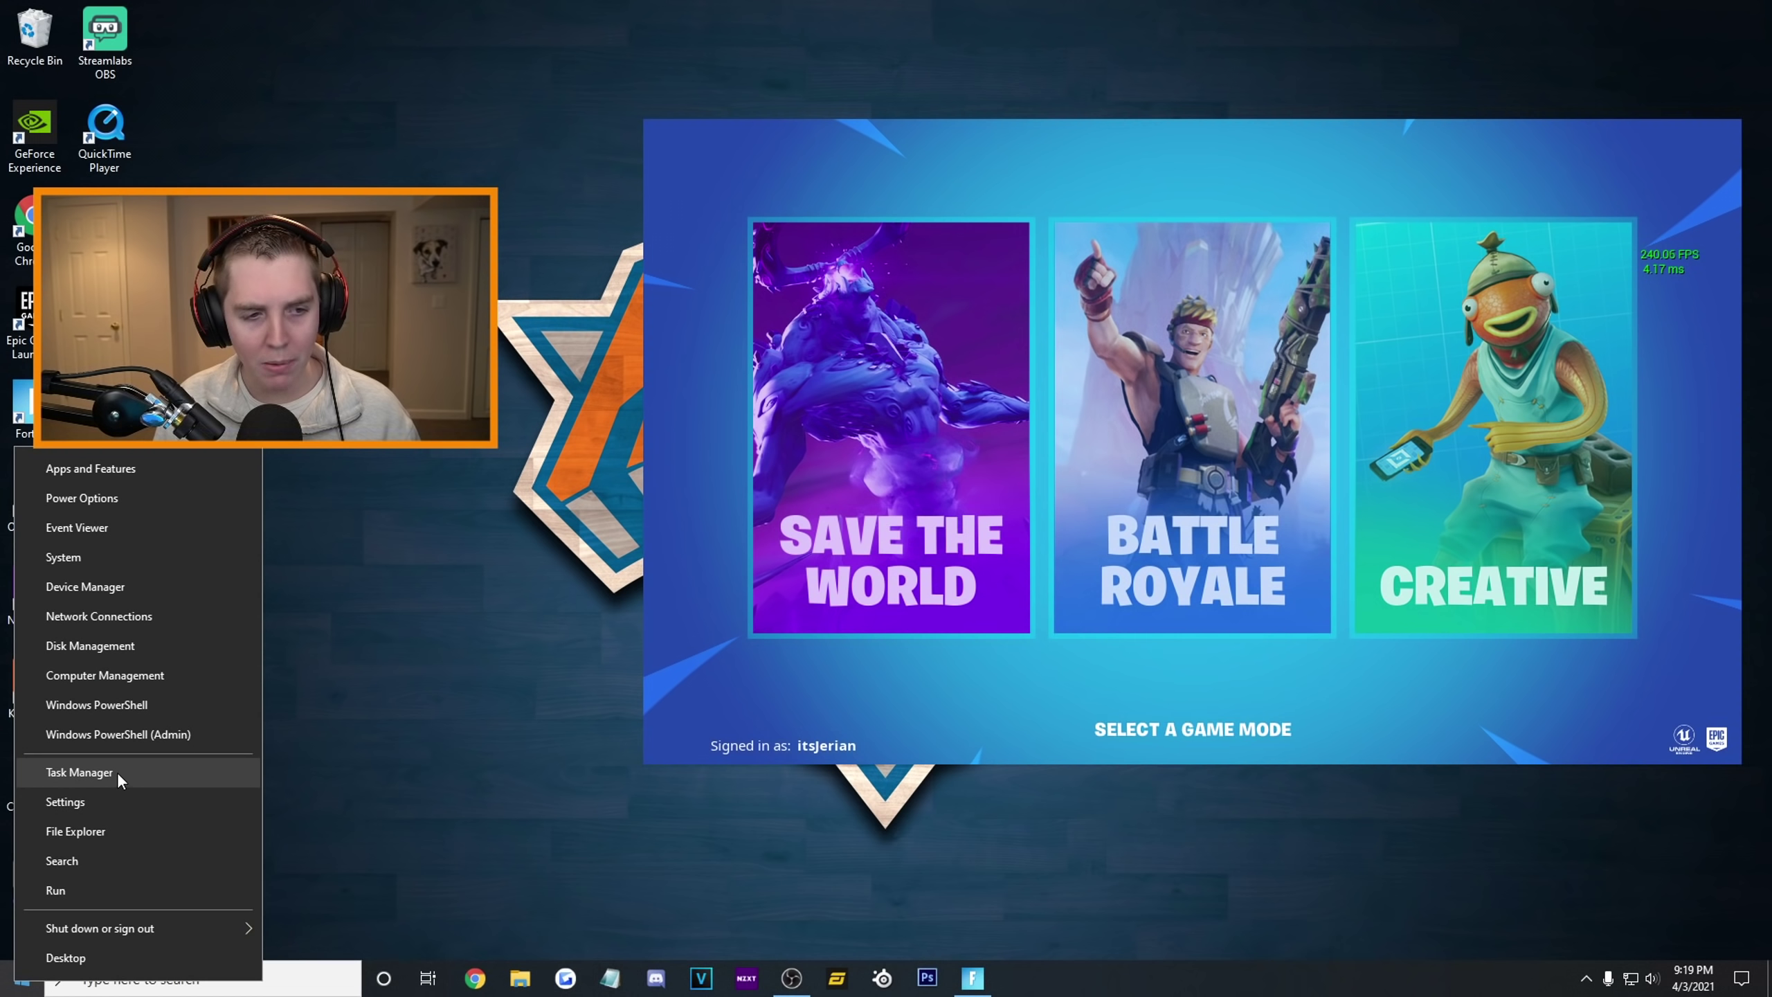
left_click(136, 771)
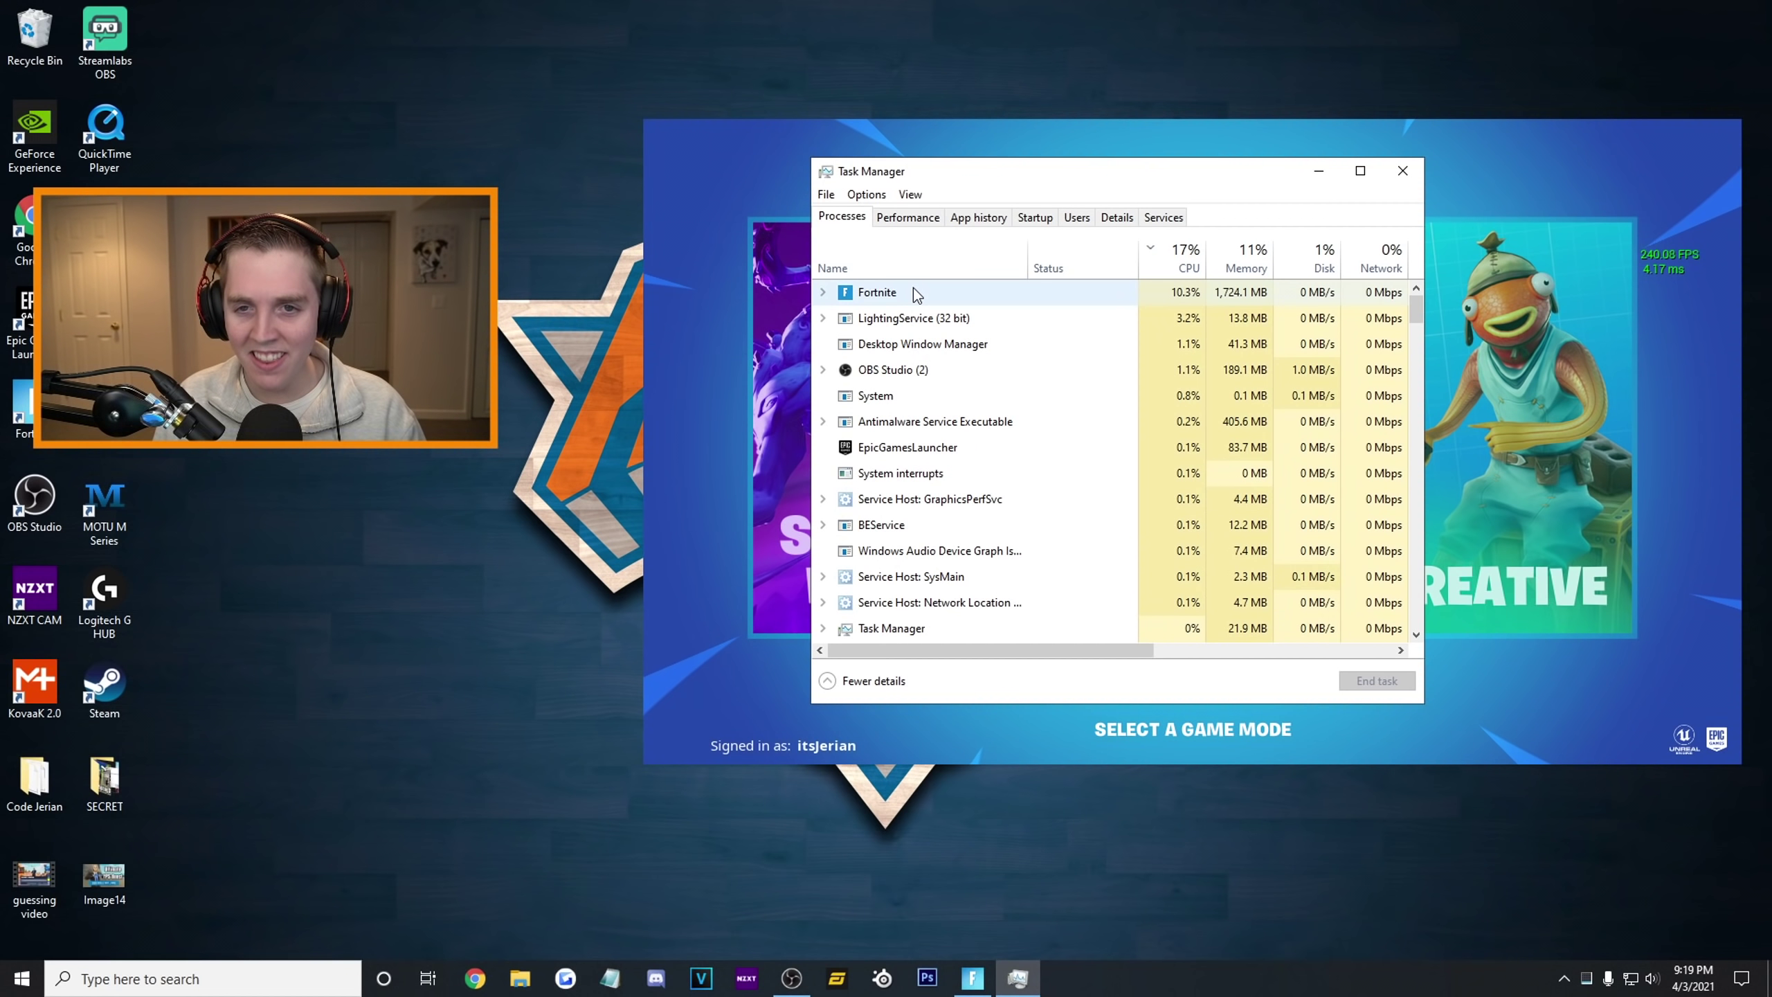
right_click(902, 292)
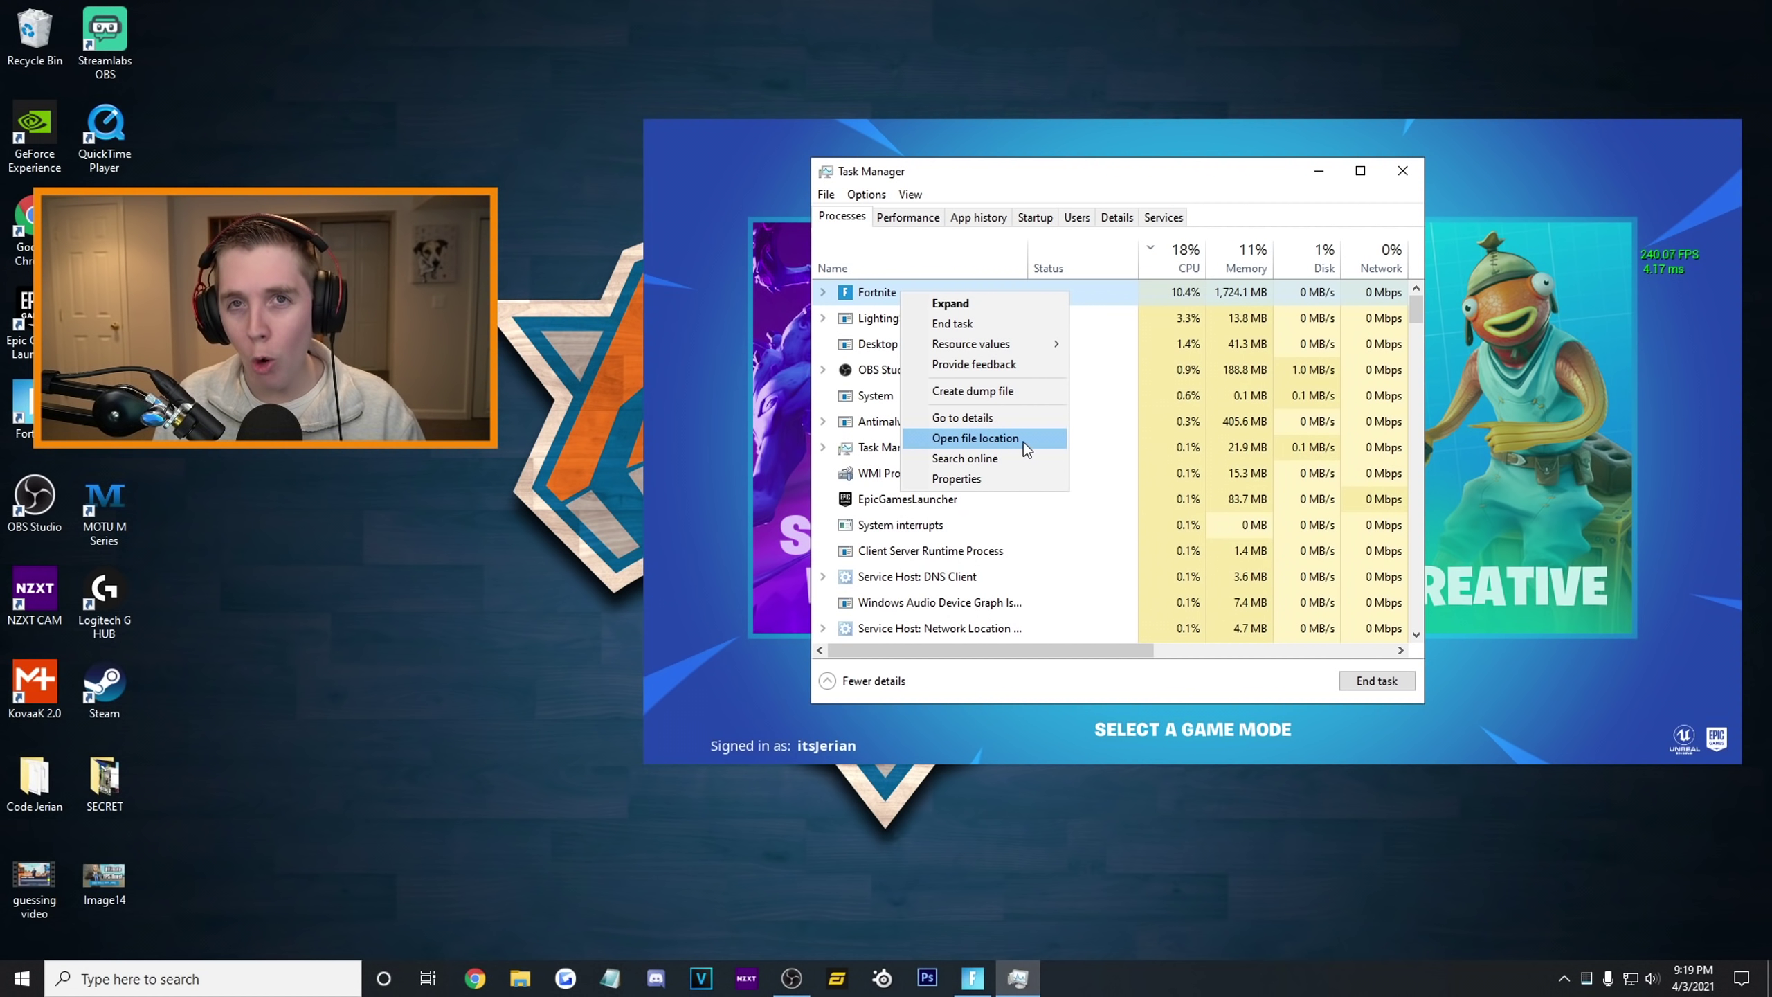
left_click(1060, 440)
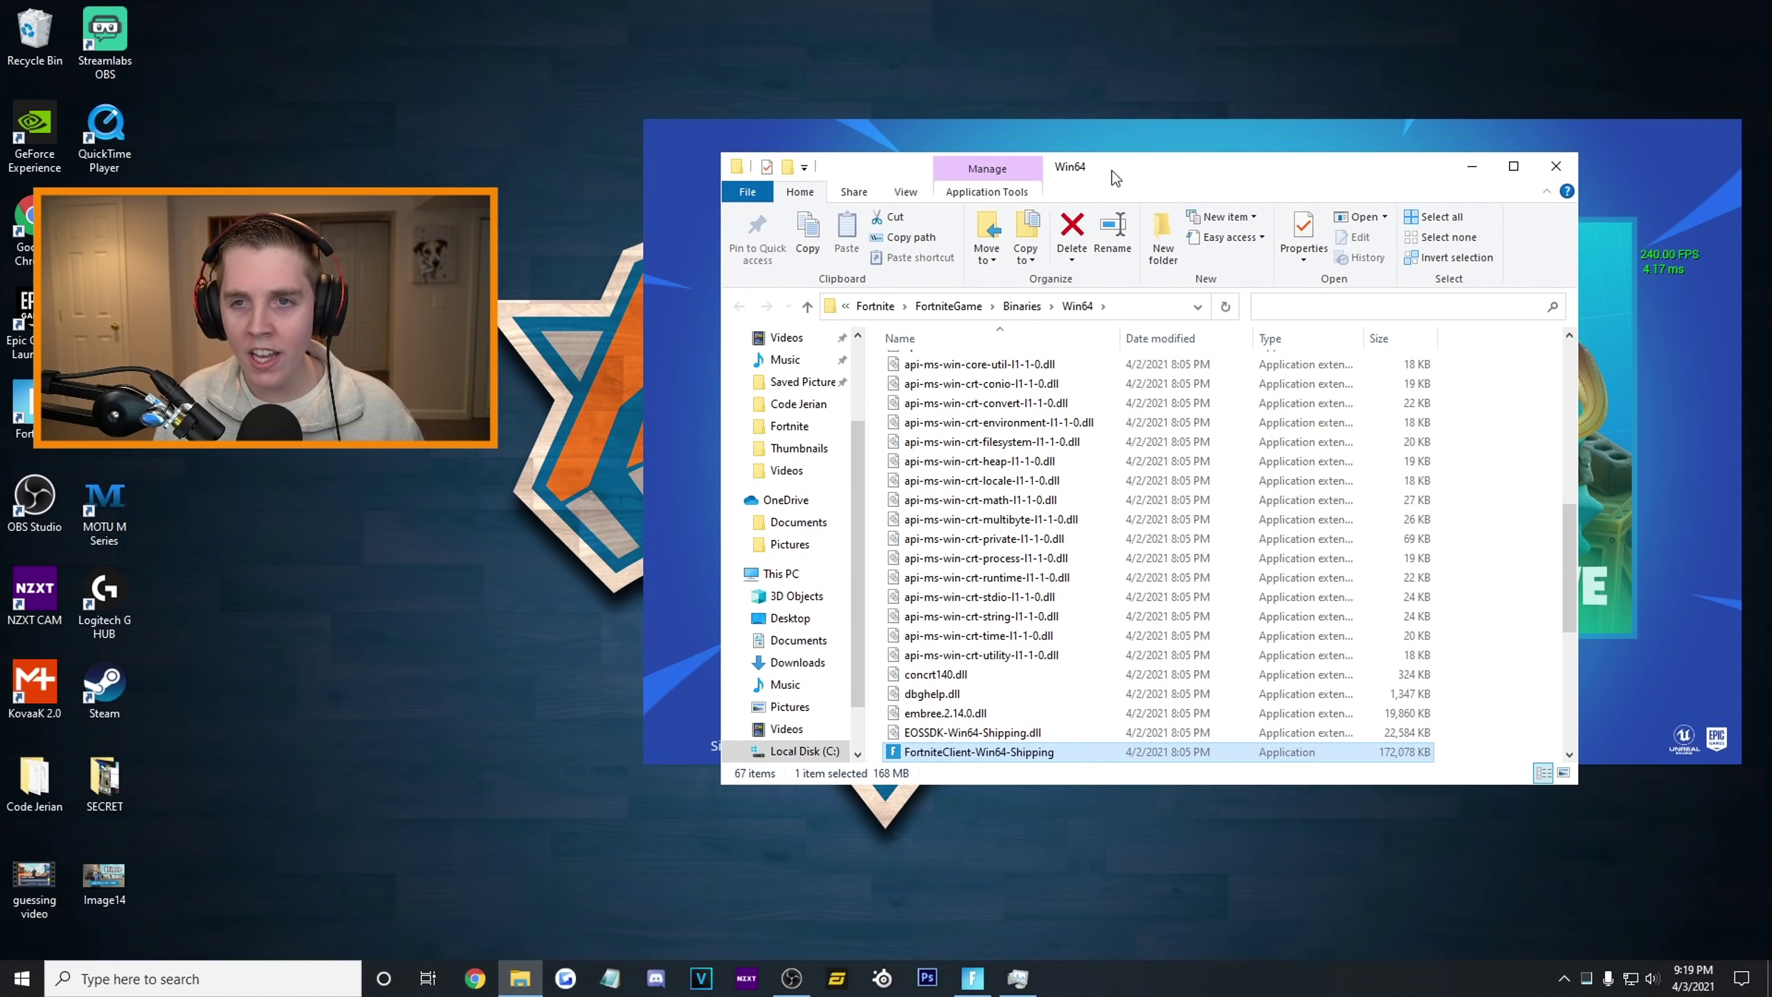
Step: Disable fullscreen optimizations for all users in the compatibility properties of the FortniteClient-Win64-Shipping executable
scroll(984, 534, "down", 4)
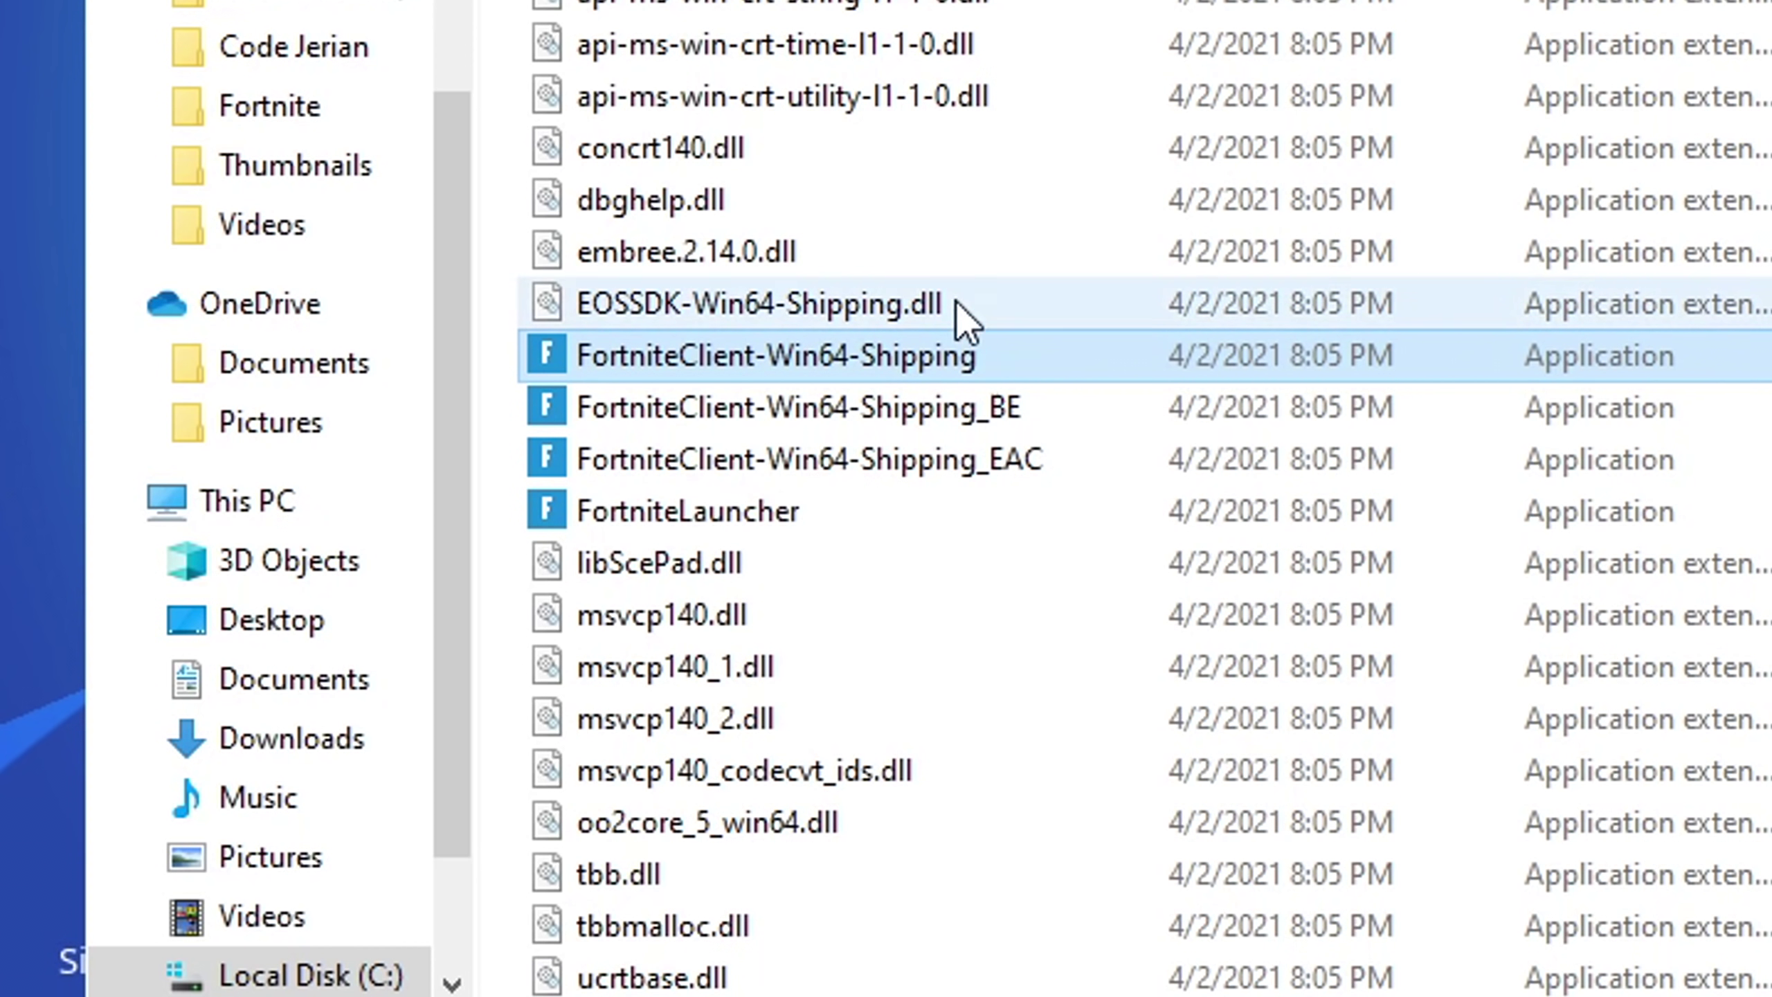
scroll(1030, 488, "down", 2)
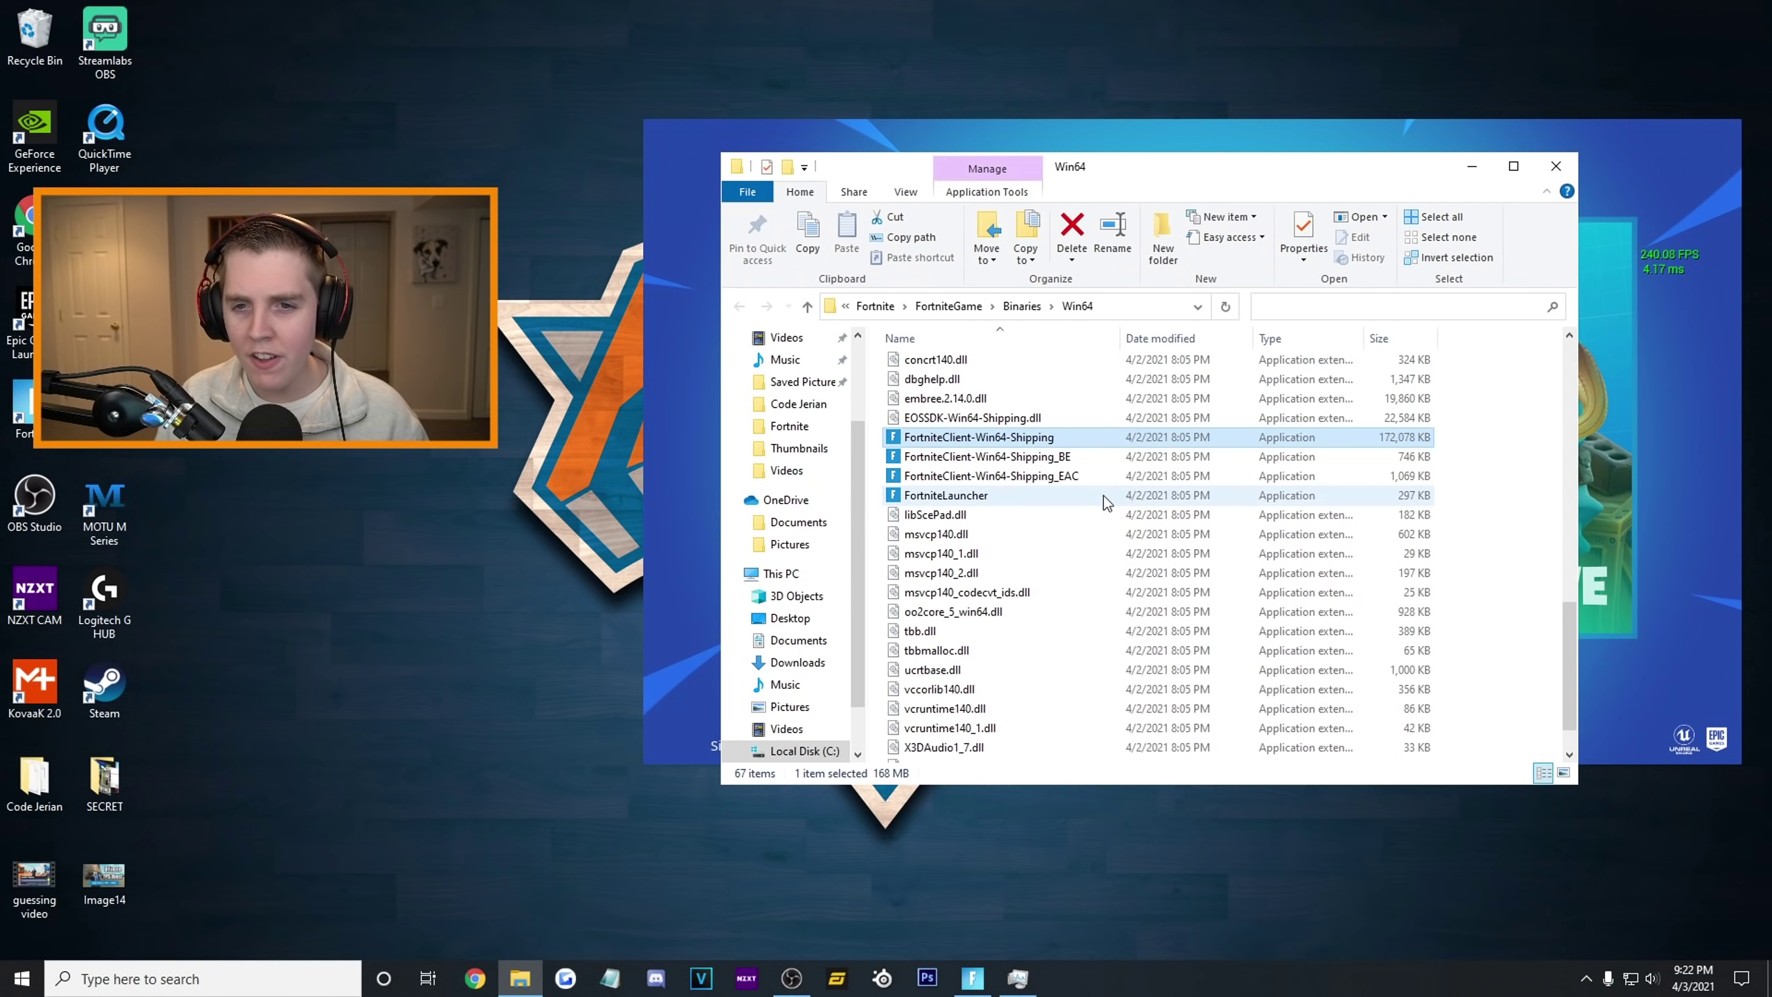
scroll(1103, 490, "up", 1)
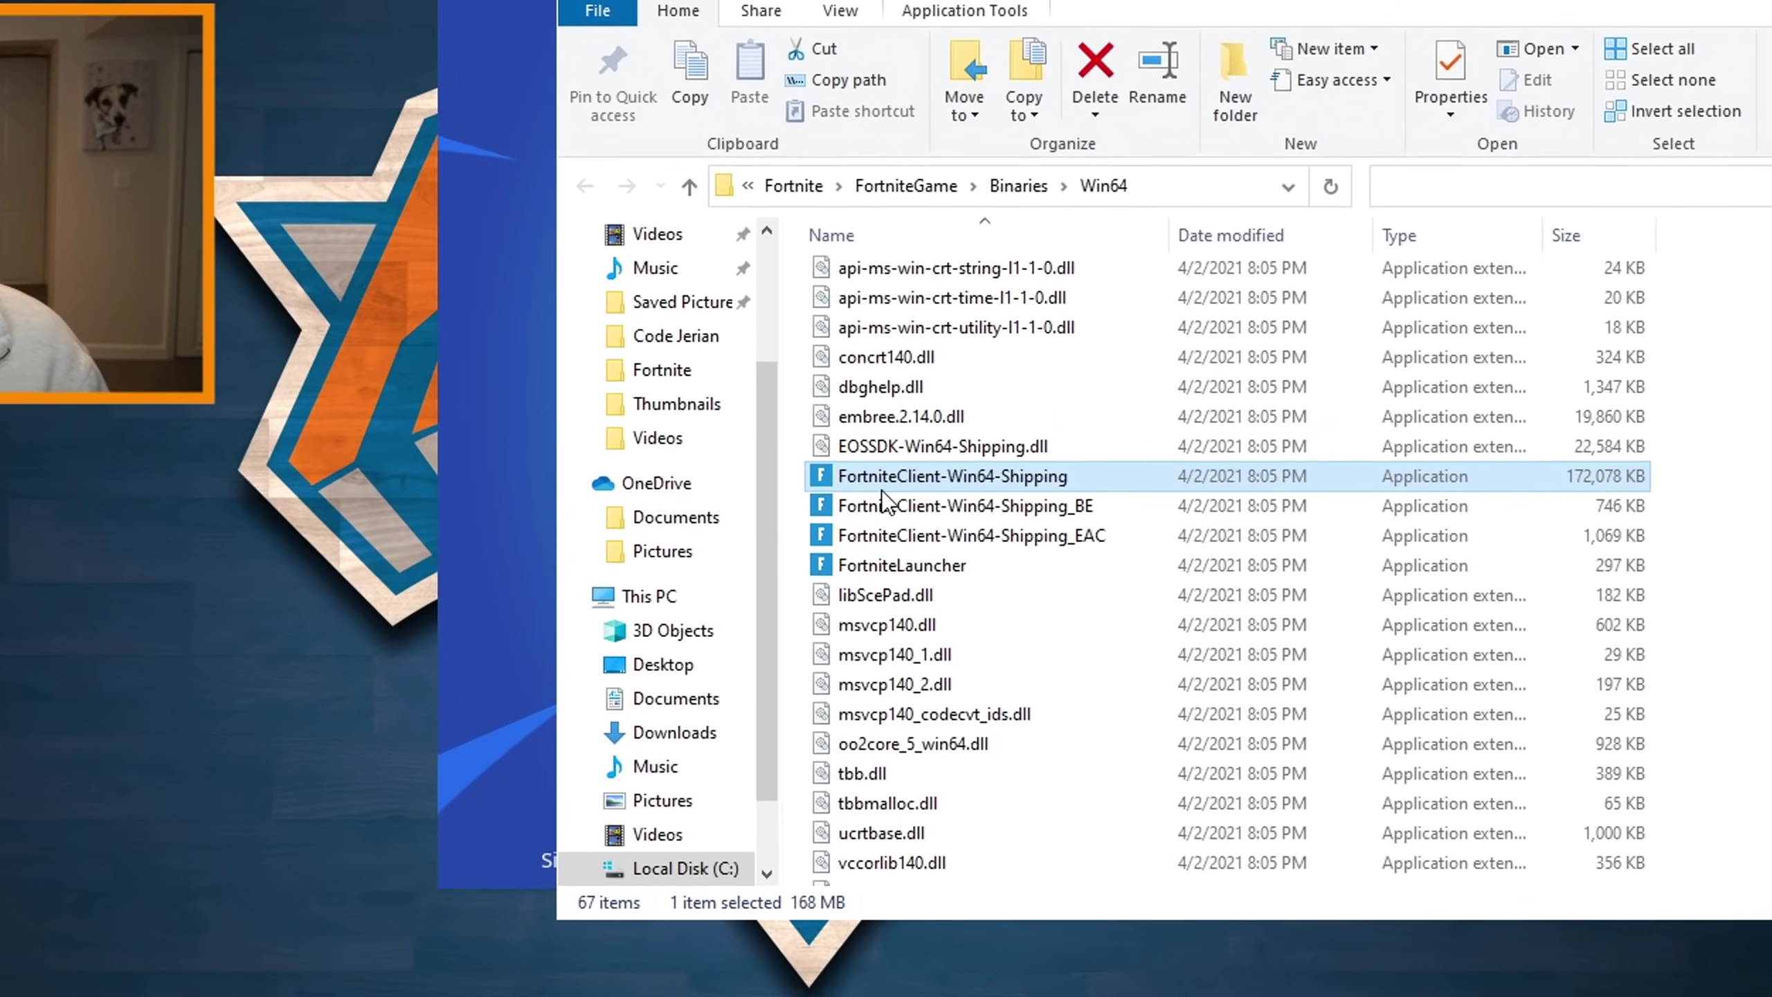
mouse_move(939, 484)
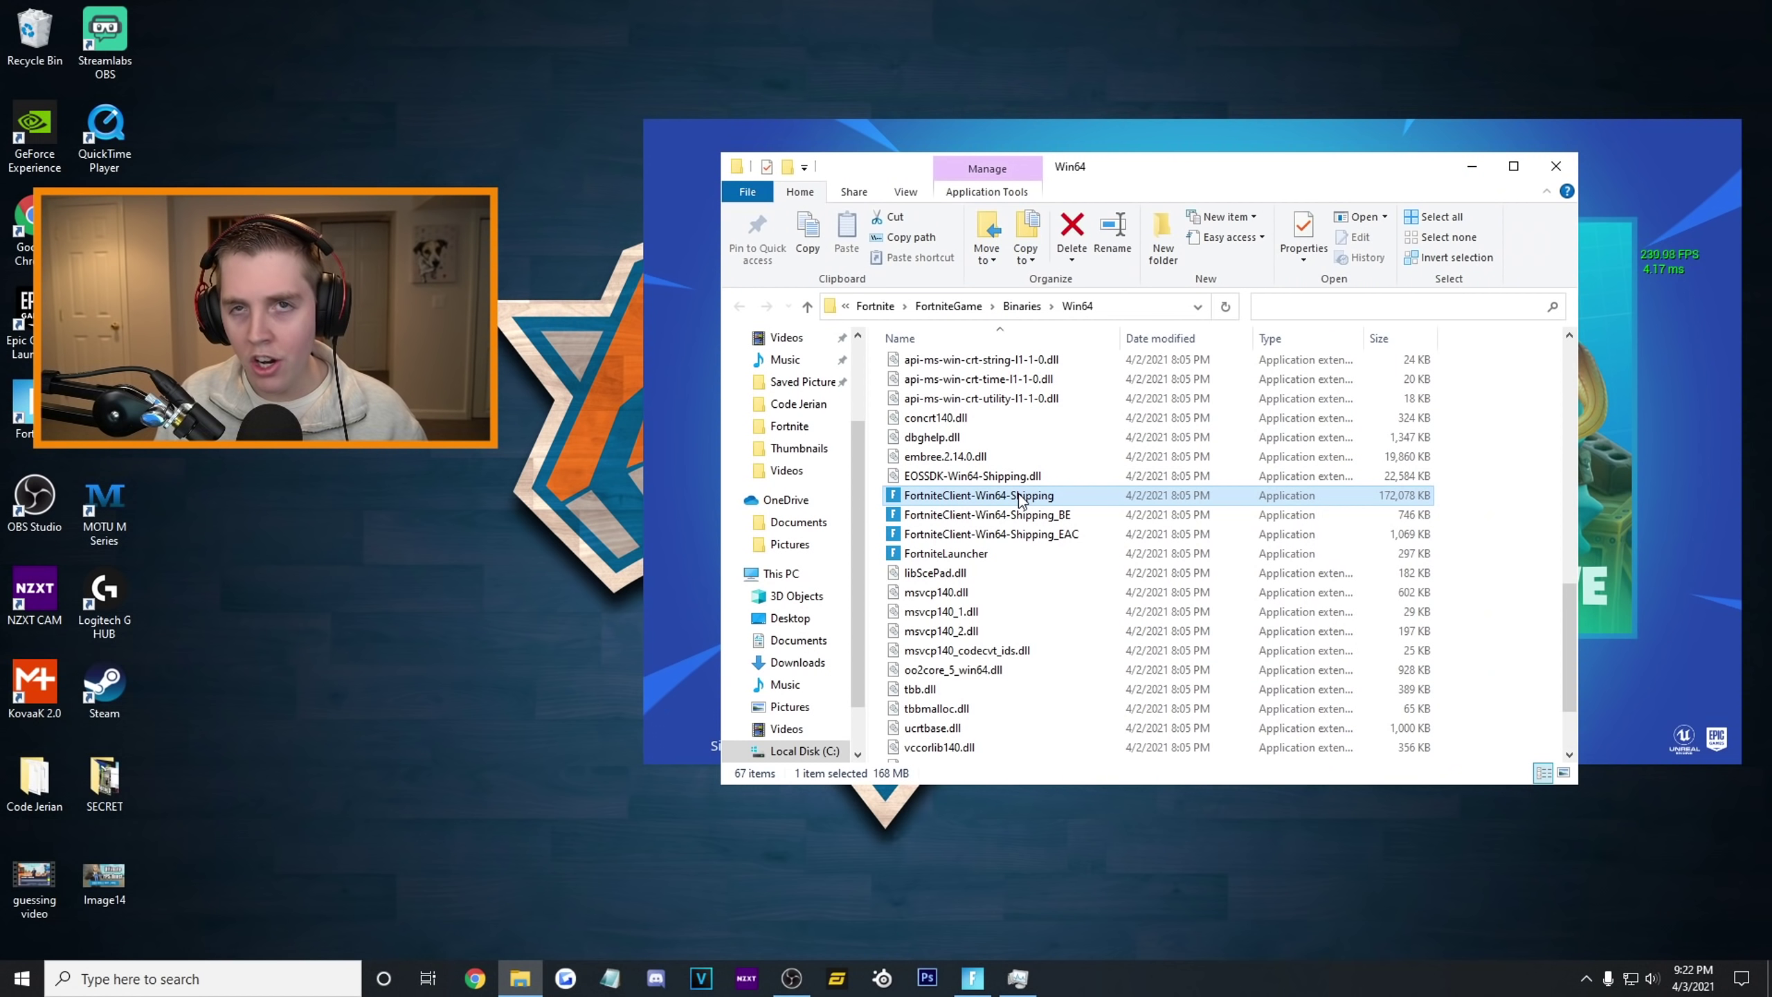
right_click(1334, 439)
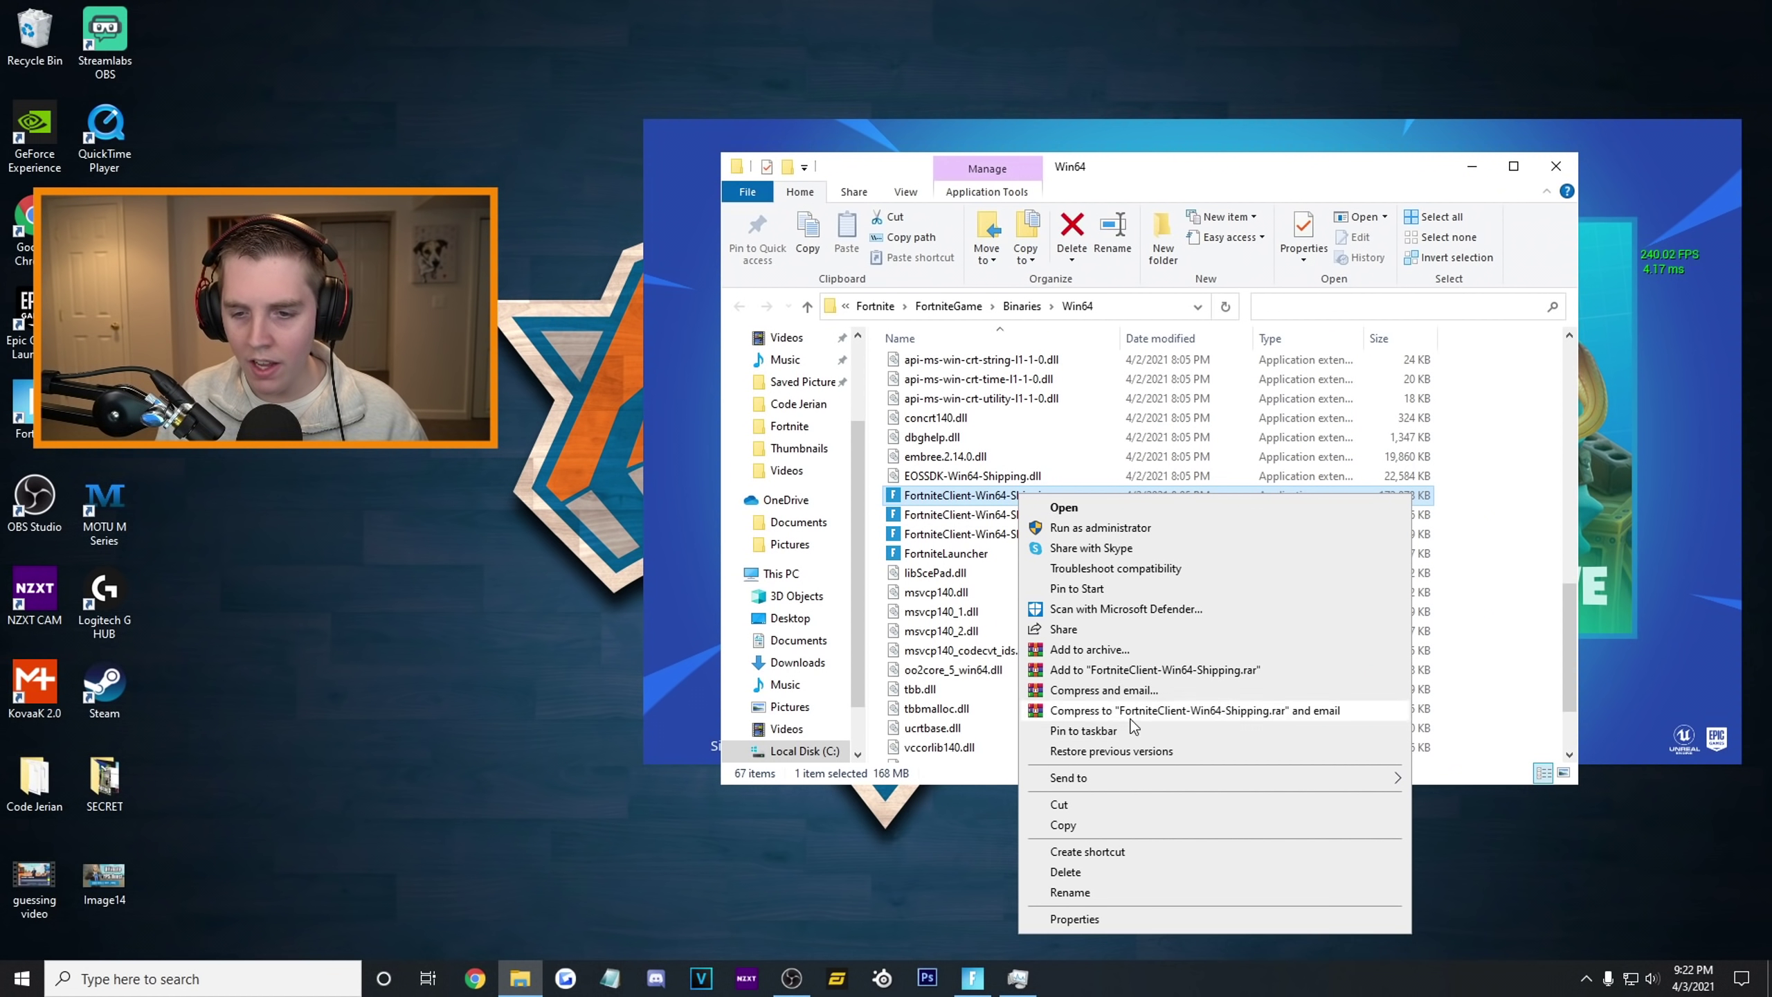
left_click(1179, 921)
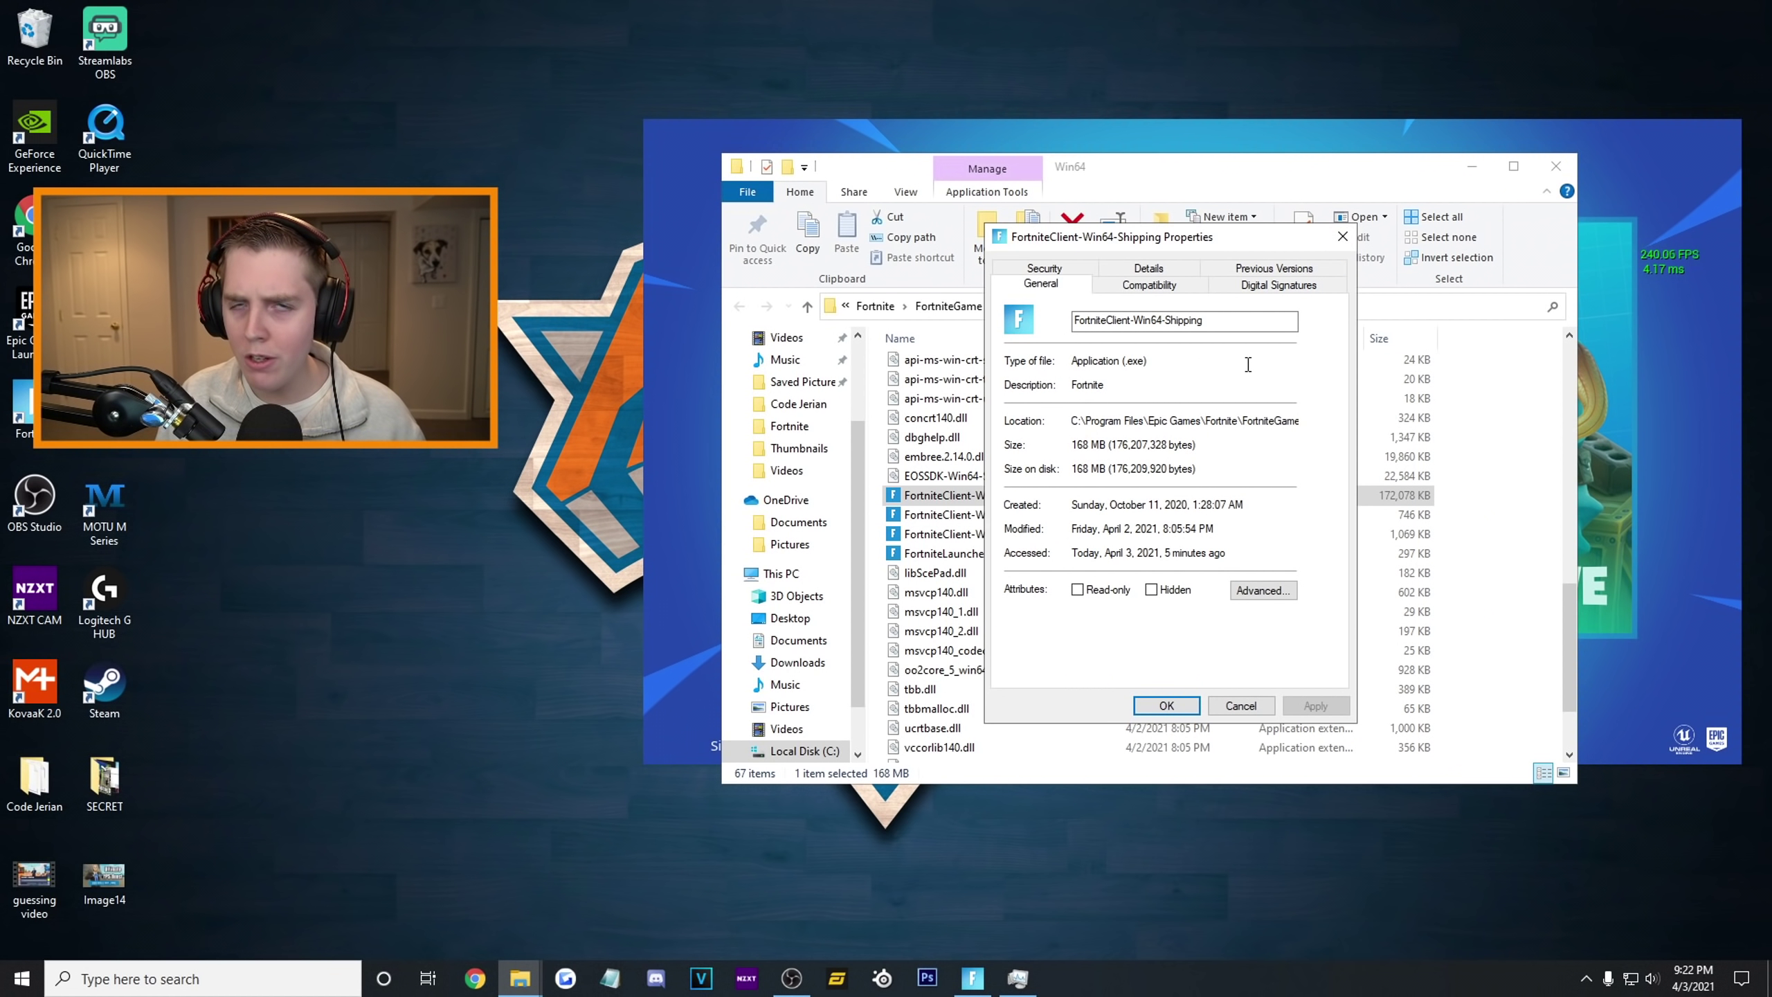
left_click(1158, 285)
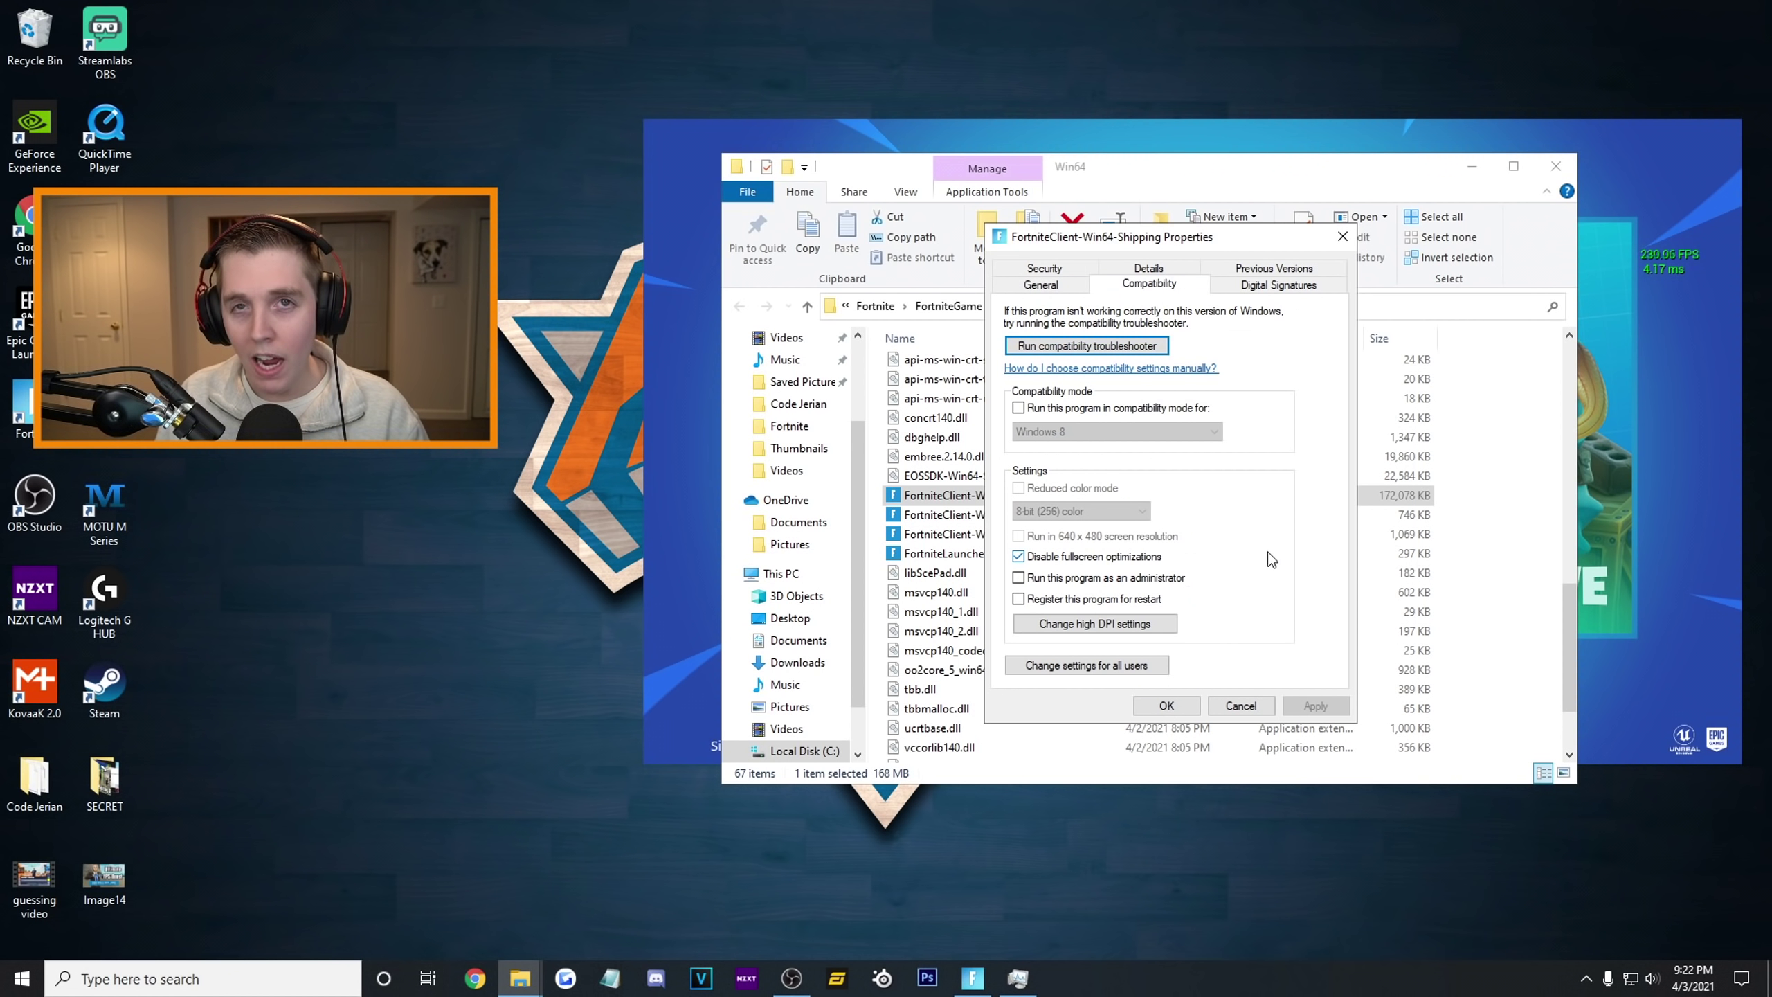
left_click(1064, 667)
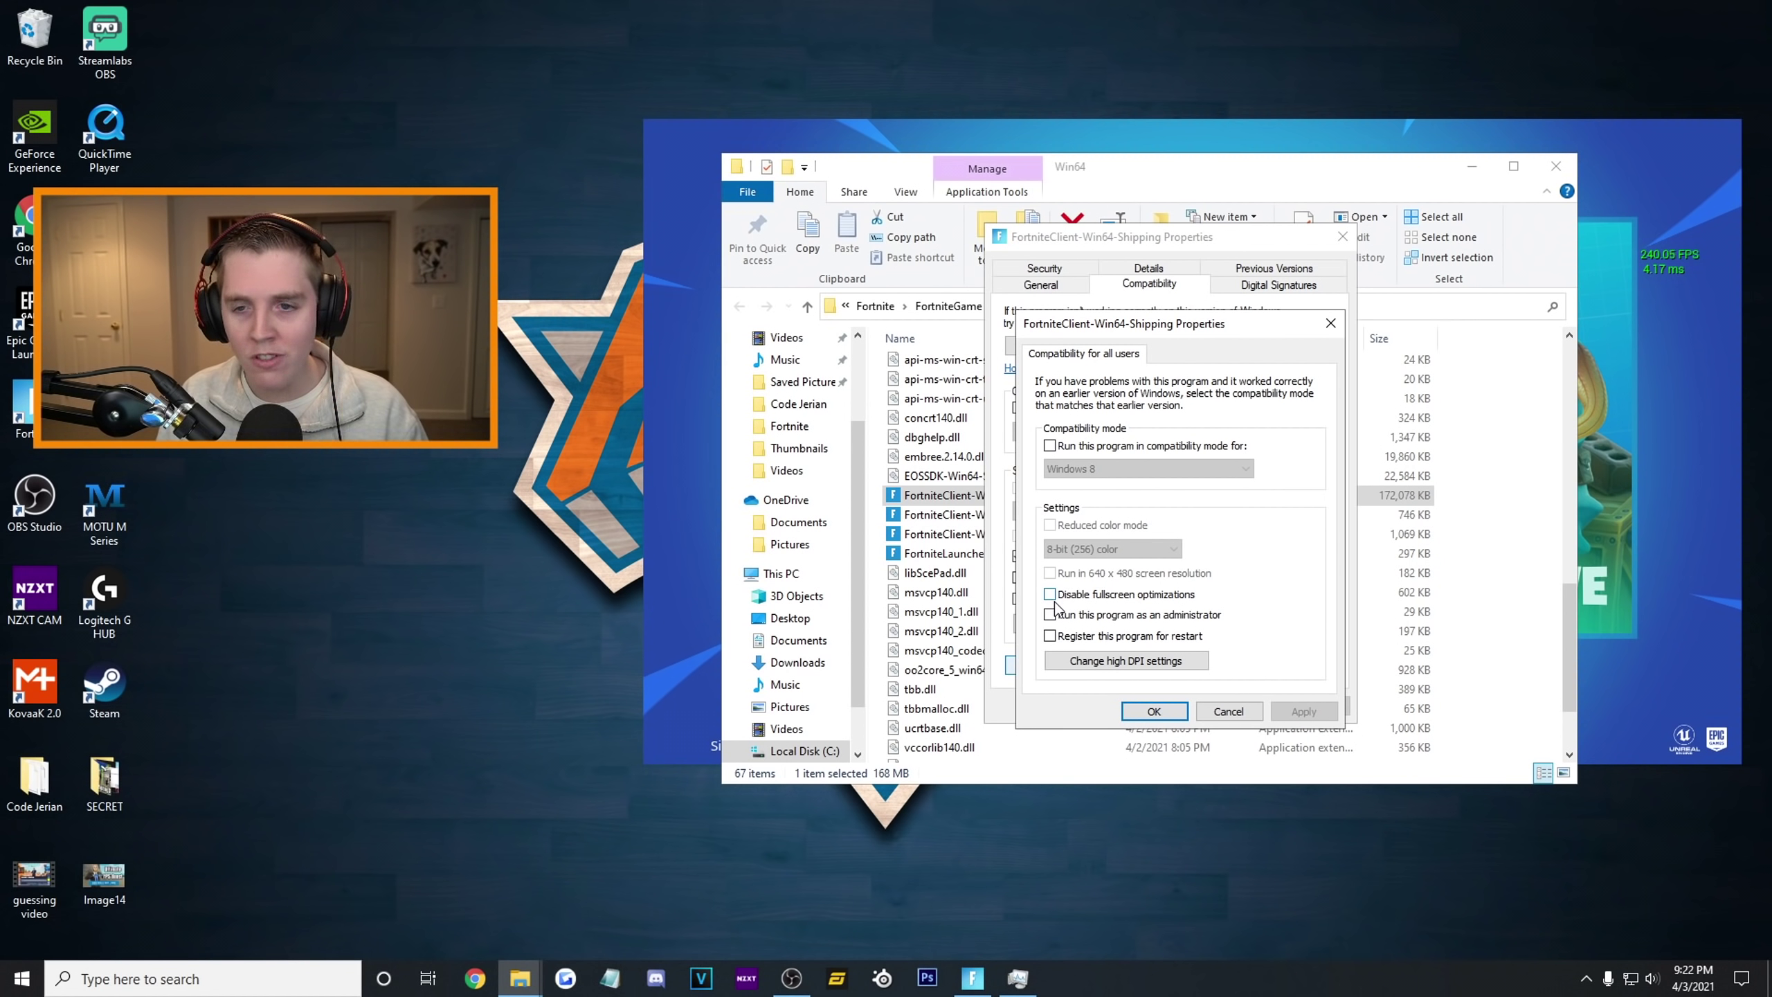
left_click(1050, 596)
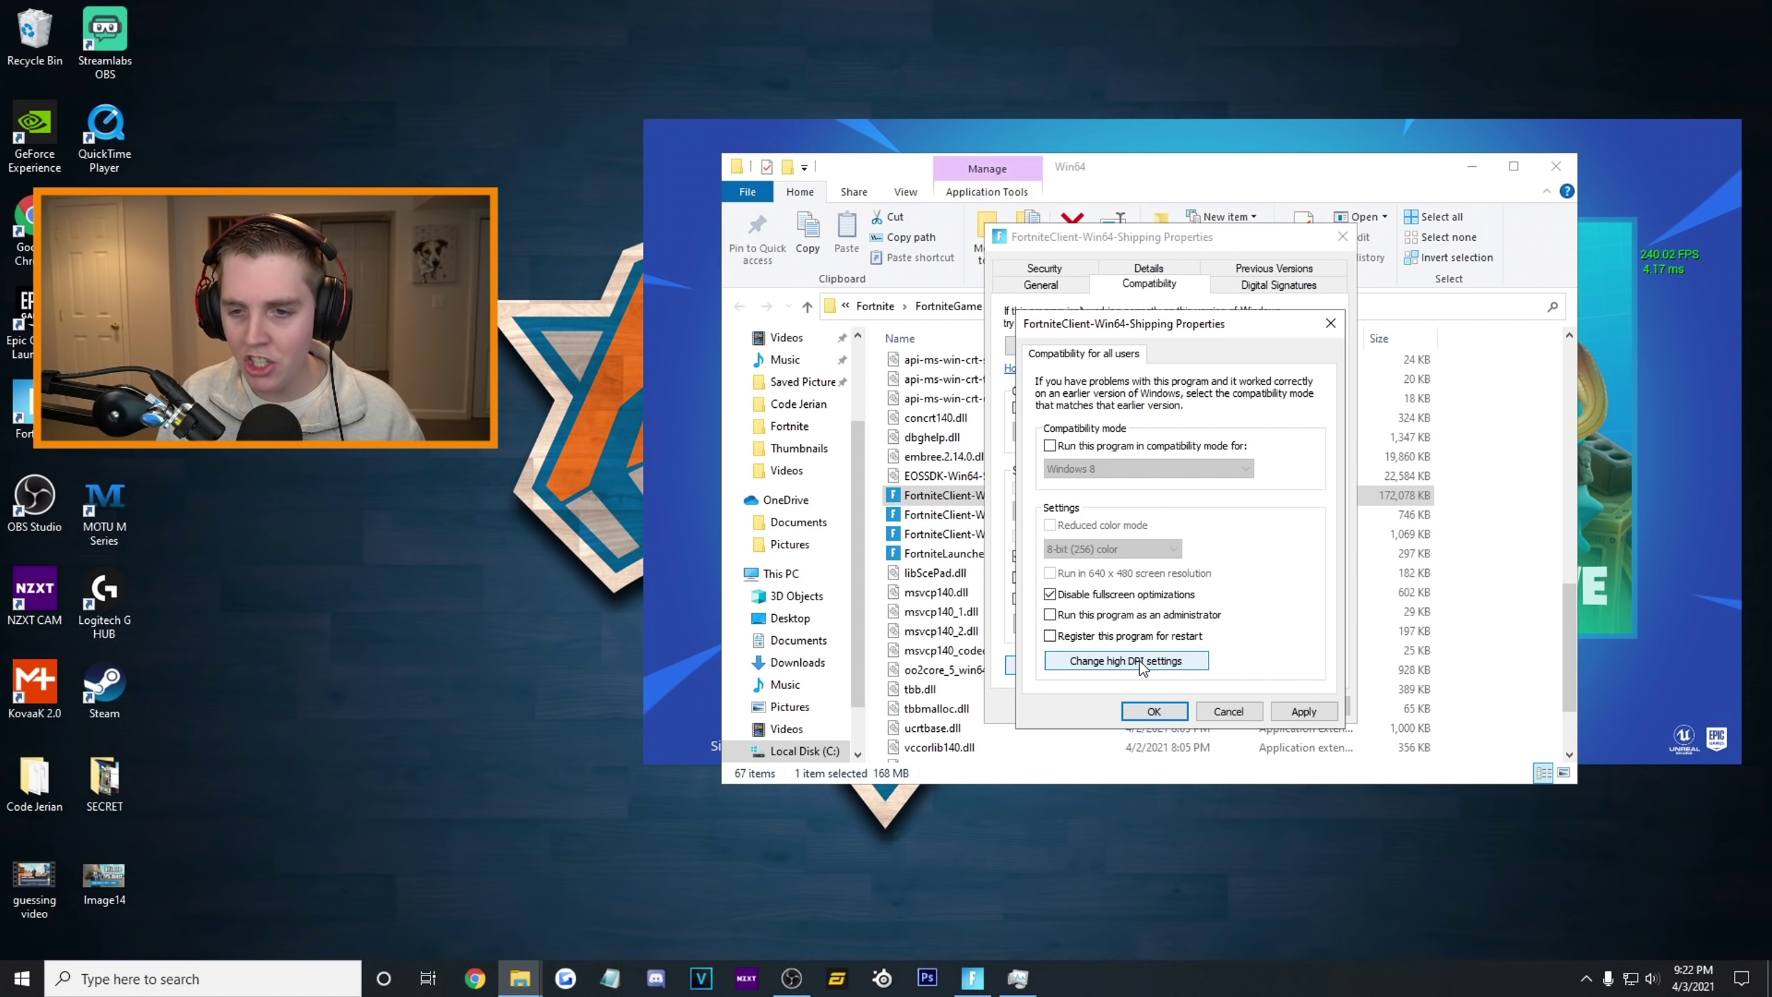
Step: Override the executable's high DPI scaling behavior with scaling performed by Application, and close the Win64 folder
left_click(1142, 666)
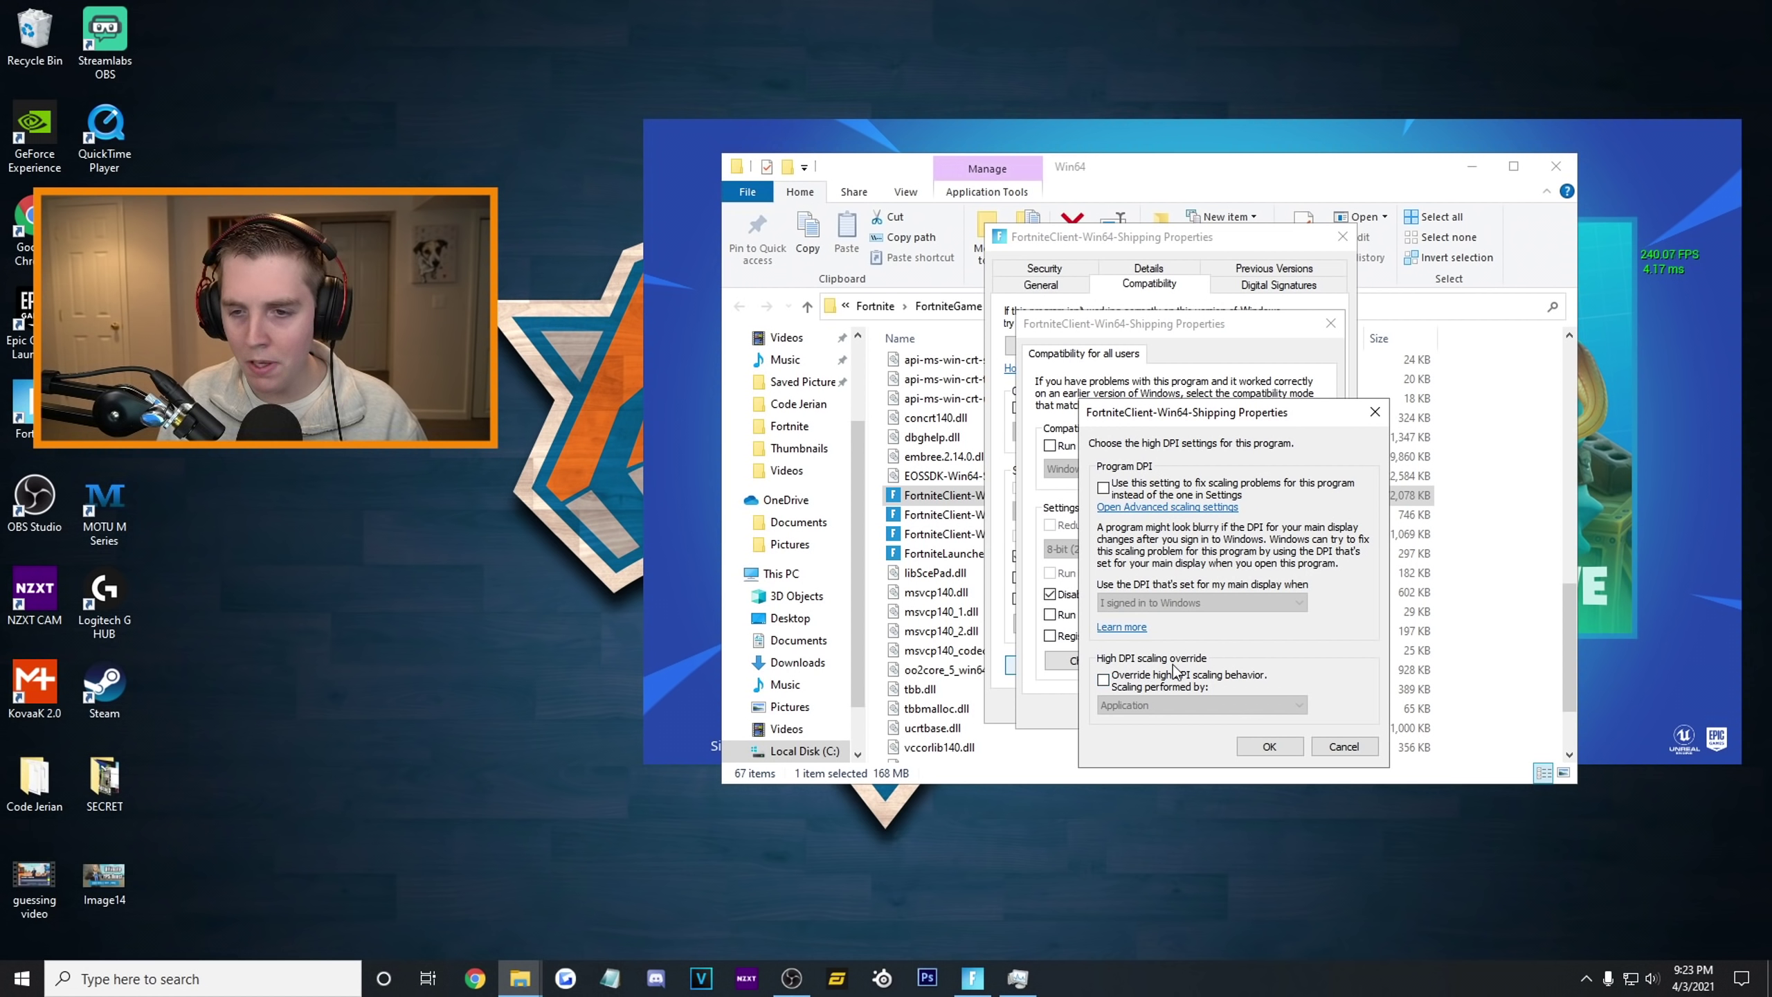
left_click(1104, 680)
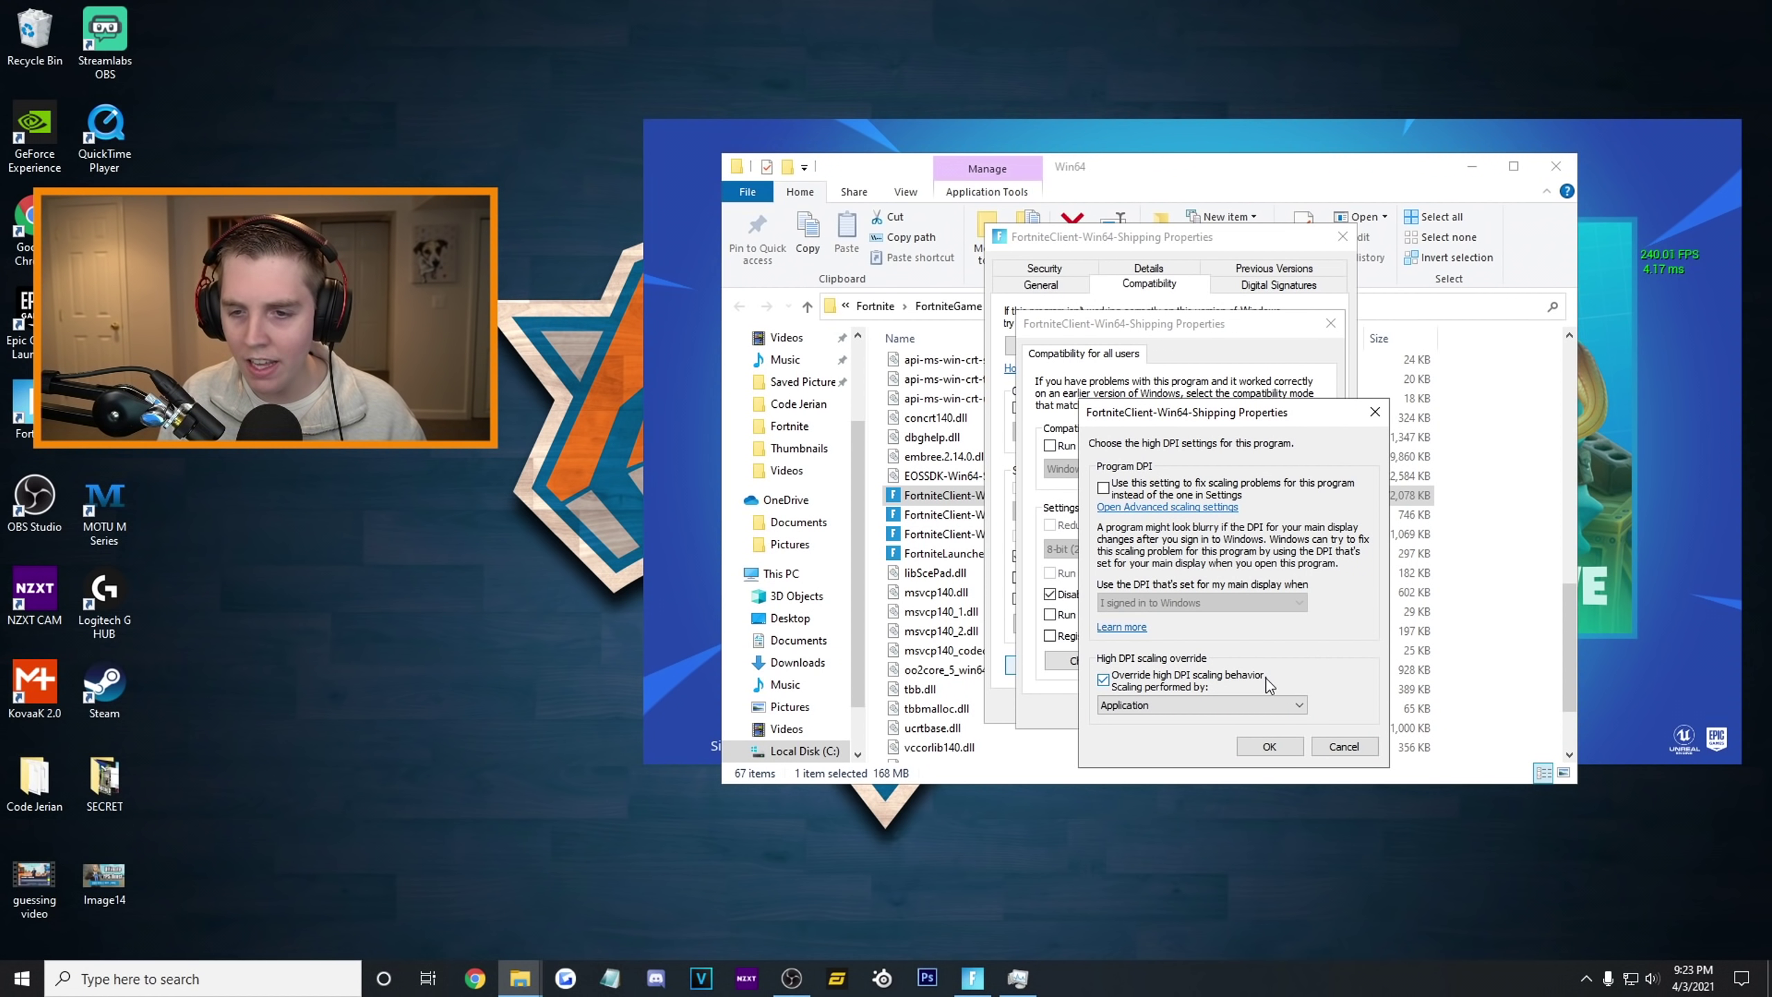
left_click(1178, 705)
left_click(1163, 723)
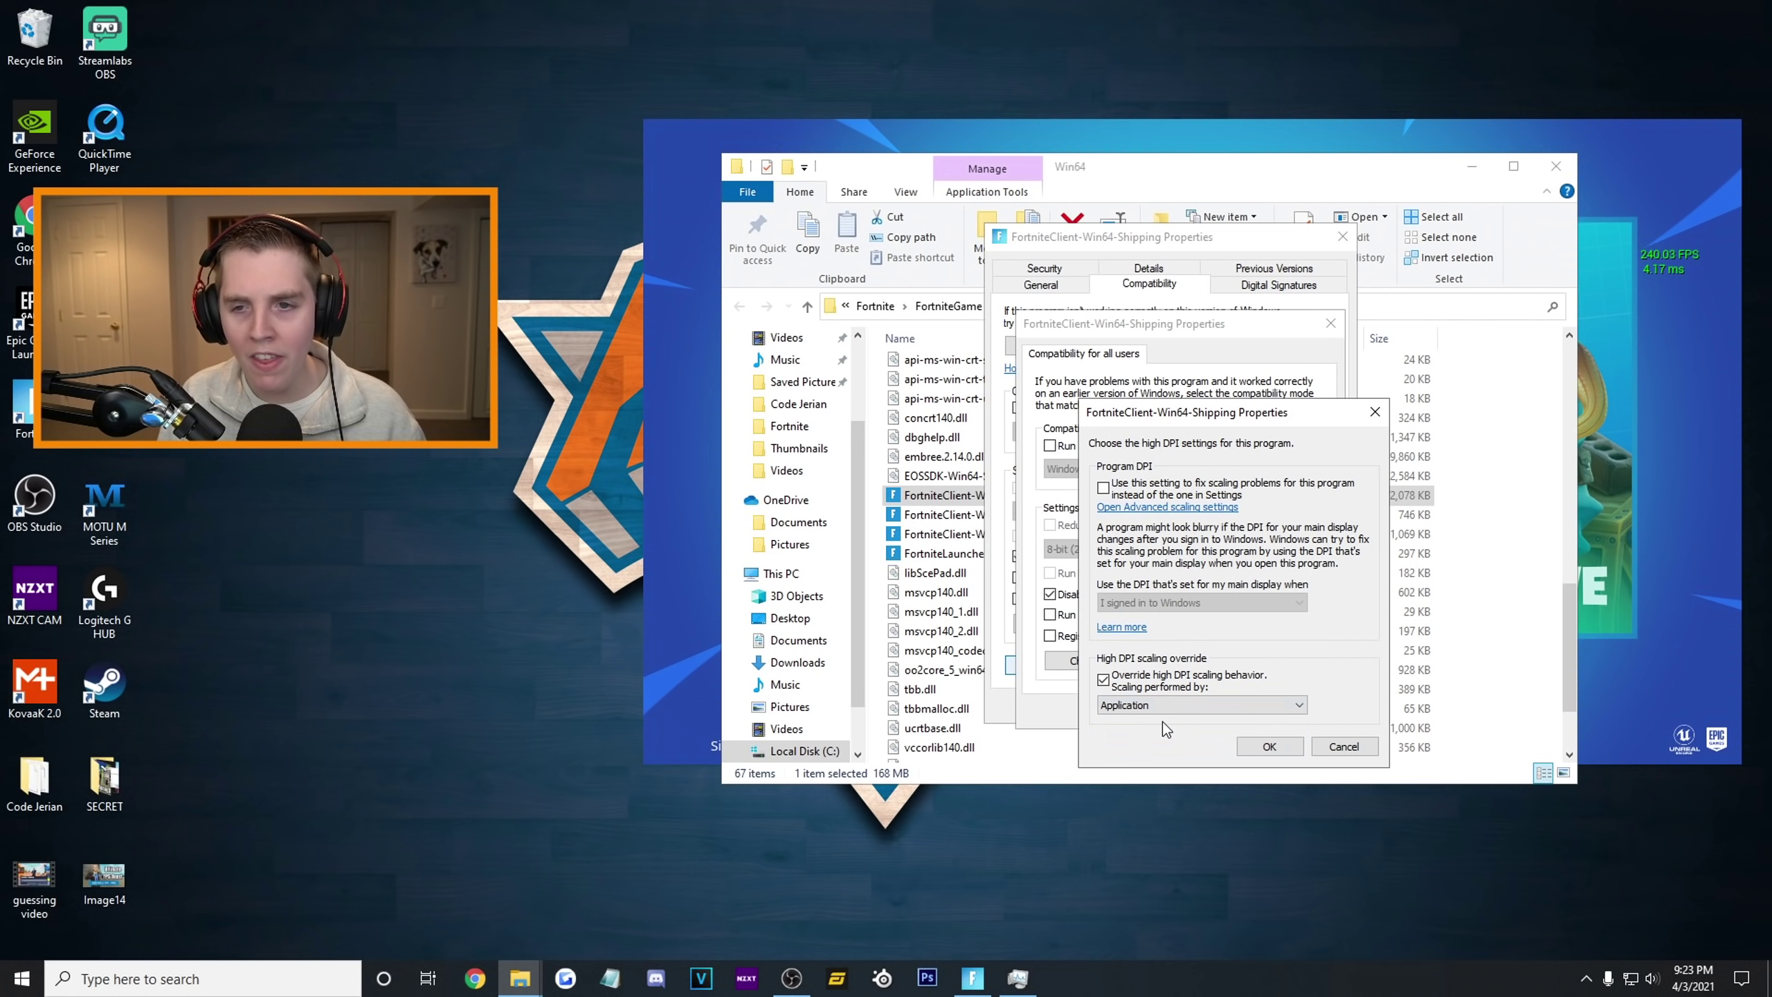
left_click(1274, 742)
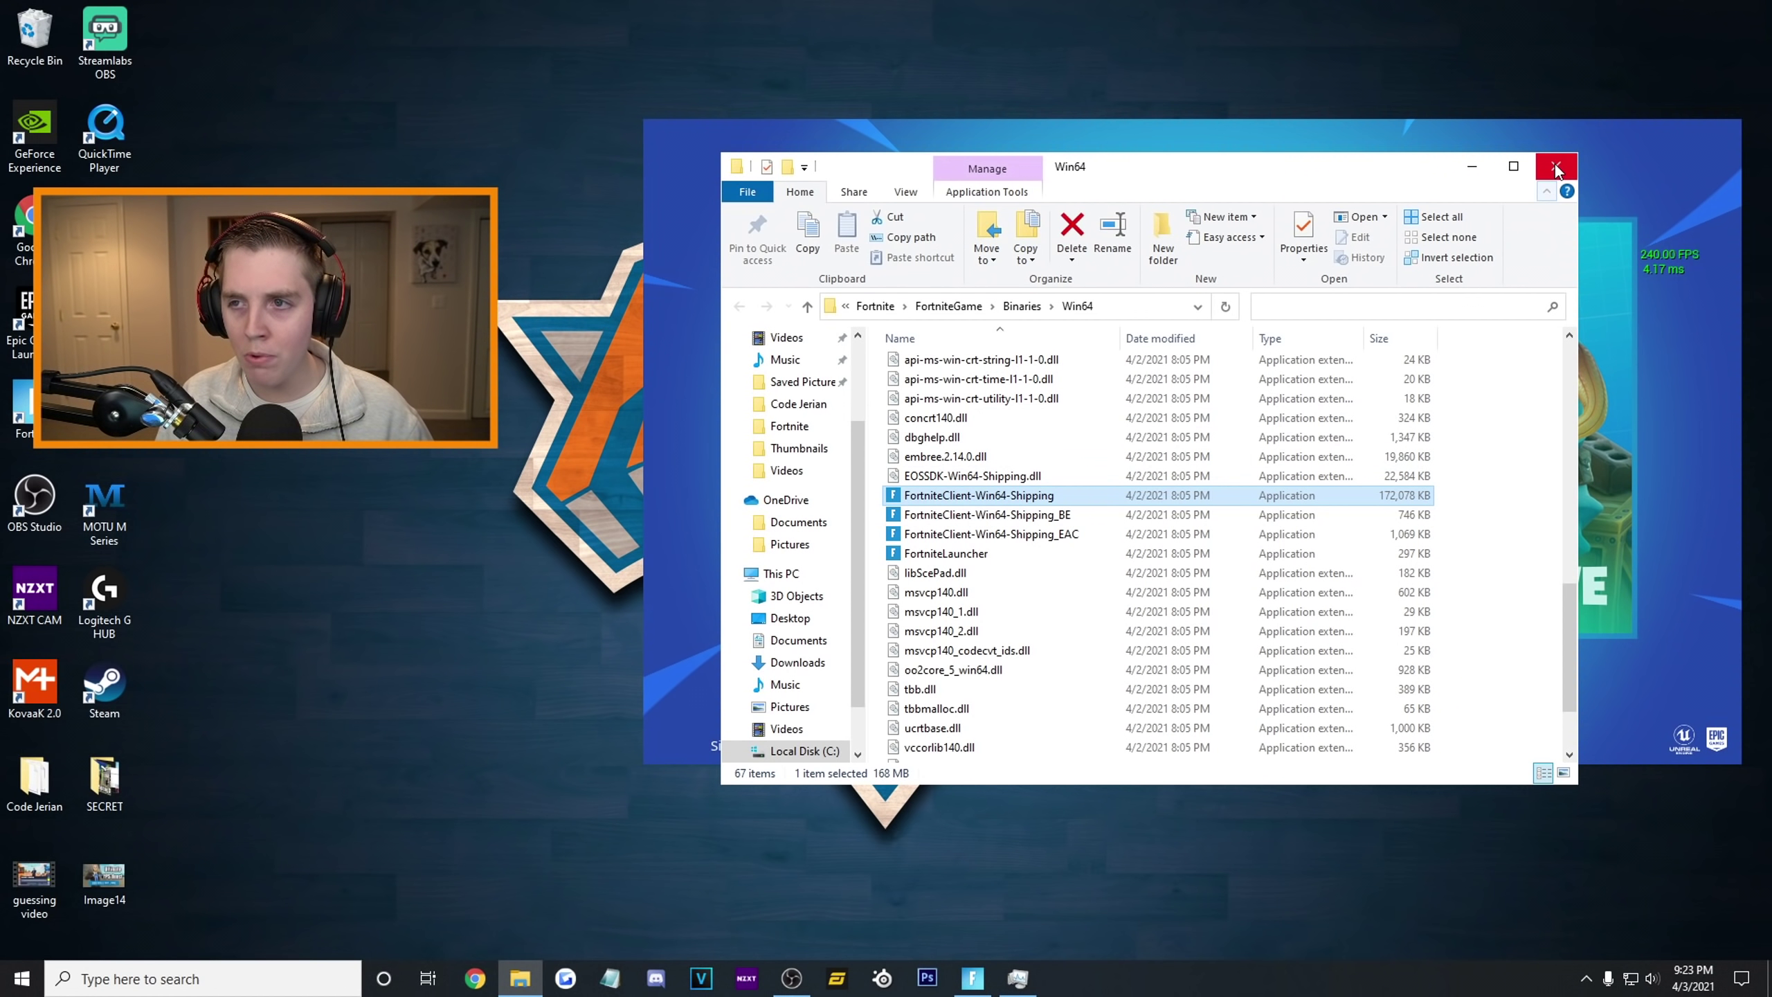
left_click(1555, 166)
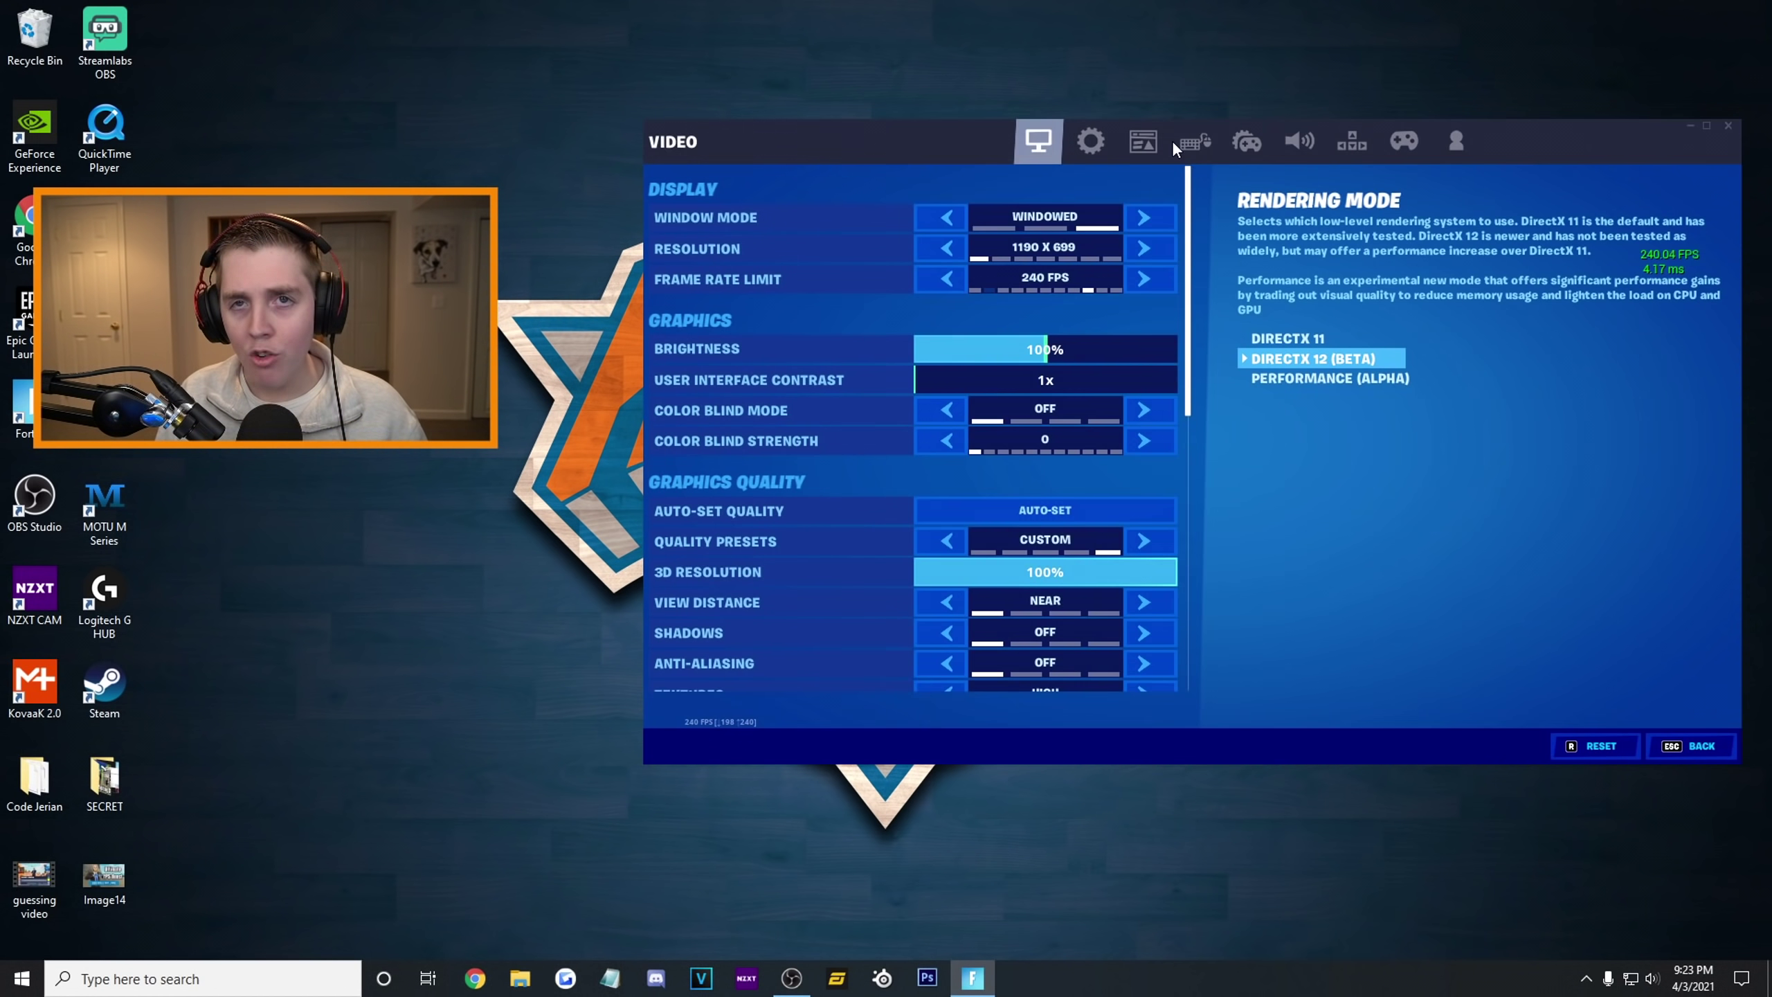
Step: Change Fortnite's Rendering Mode in the advanced graphics settings from DirectX 12 (Beta) to Performance (Alpha)
scroll(1191, 239, "down", 8)
scroll(1221, 404, "up", 1)
left_click(1158, 424)
left_click(1388, 587)
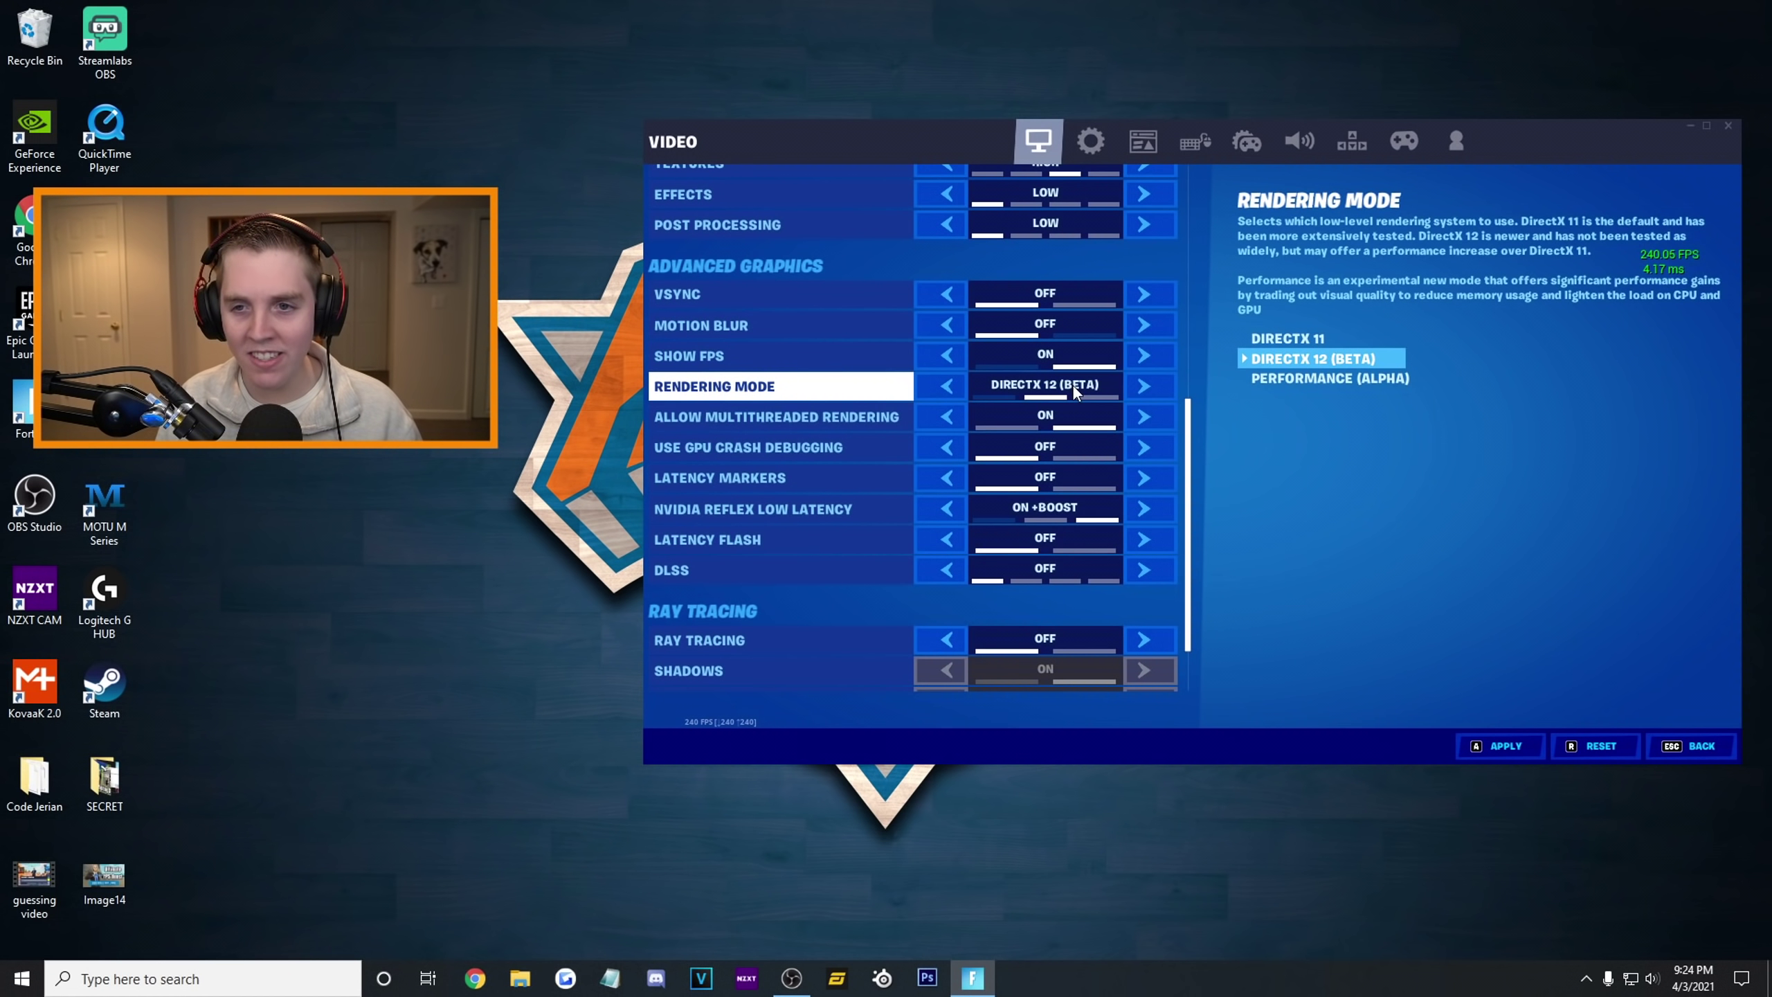
left_click(1143, 386)
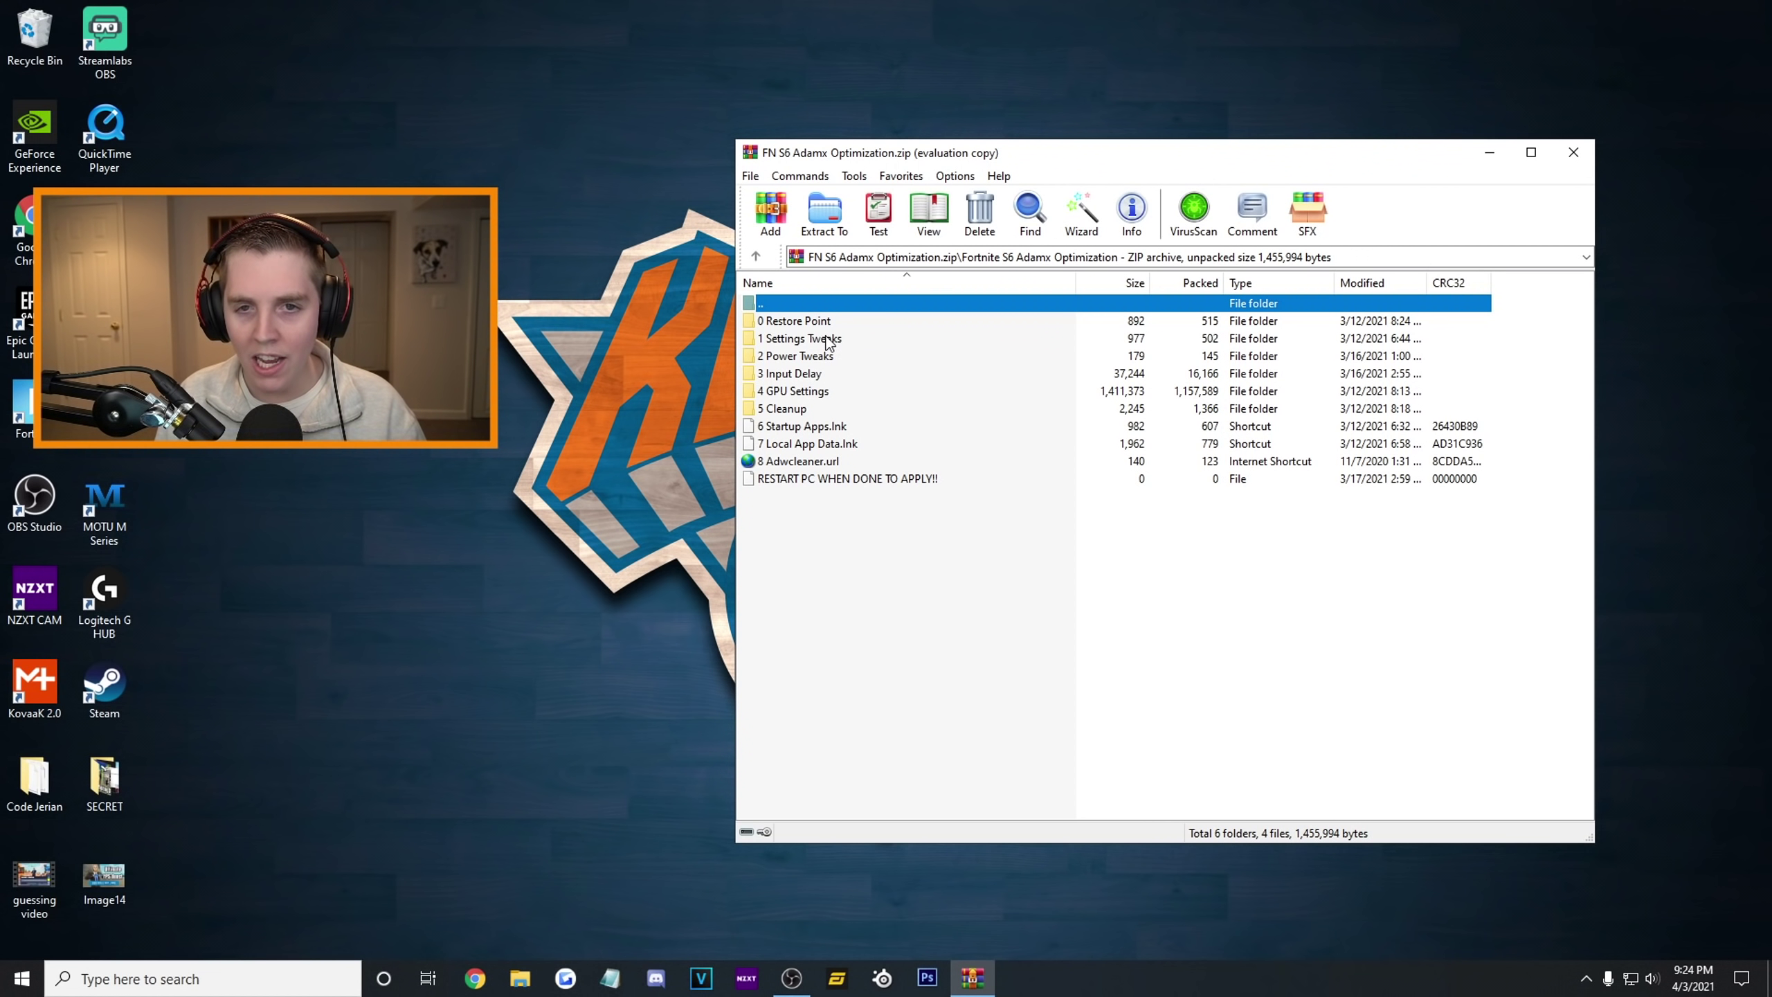
Step: Look through the pack's 1 Settings Tweaks folder and return to the main pack folder
left_click(828, 341)
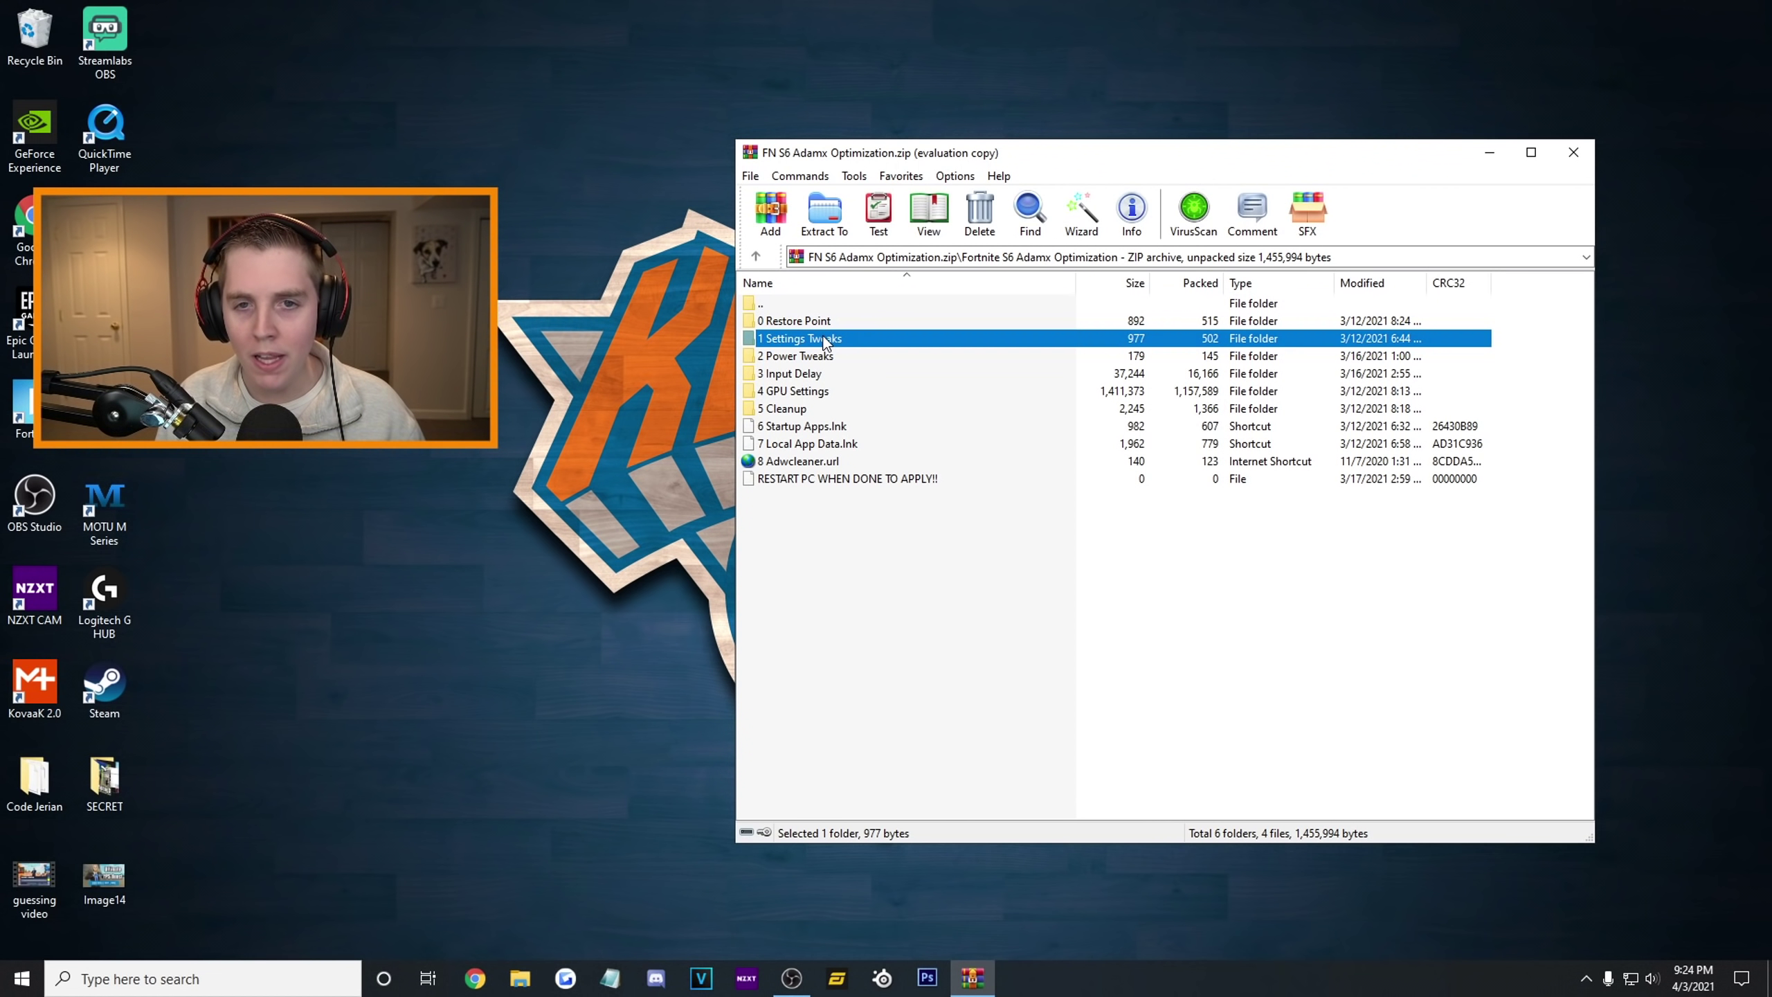
double_click(829, 338)
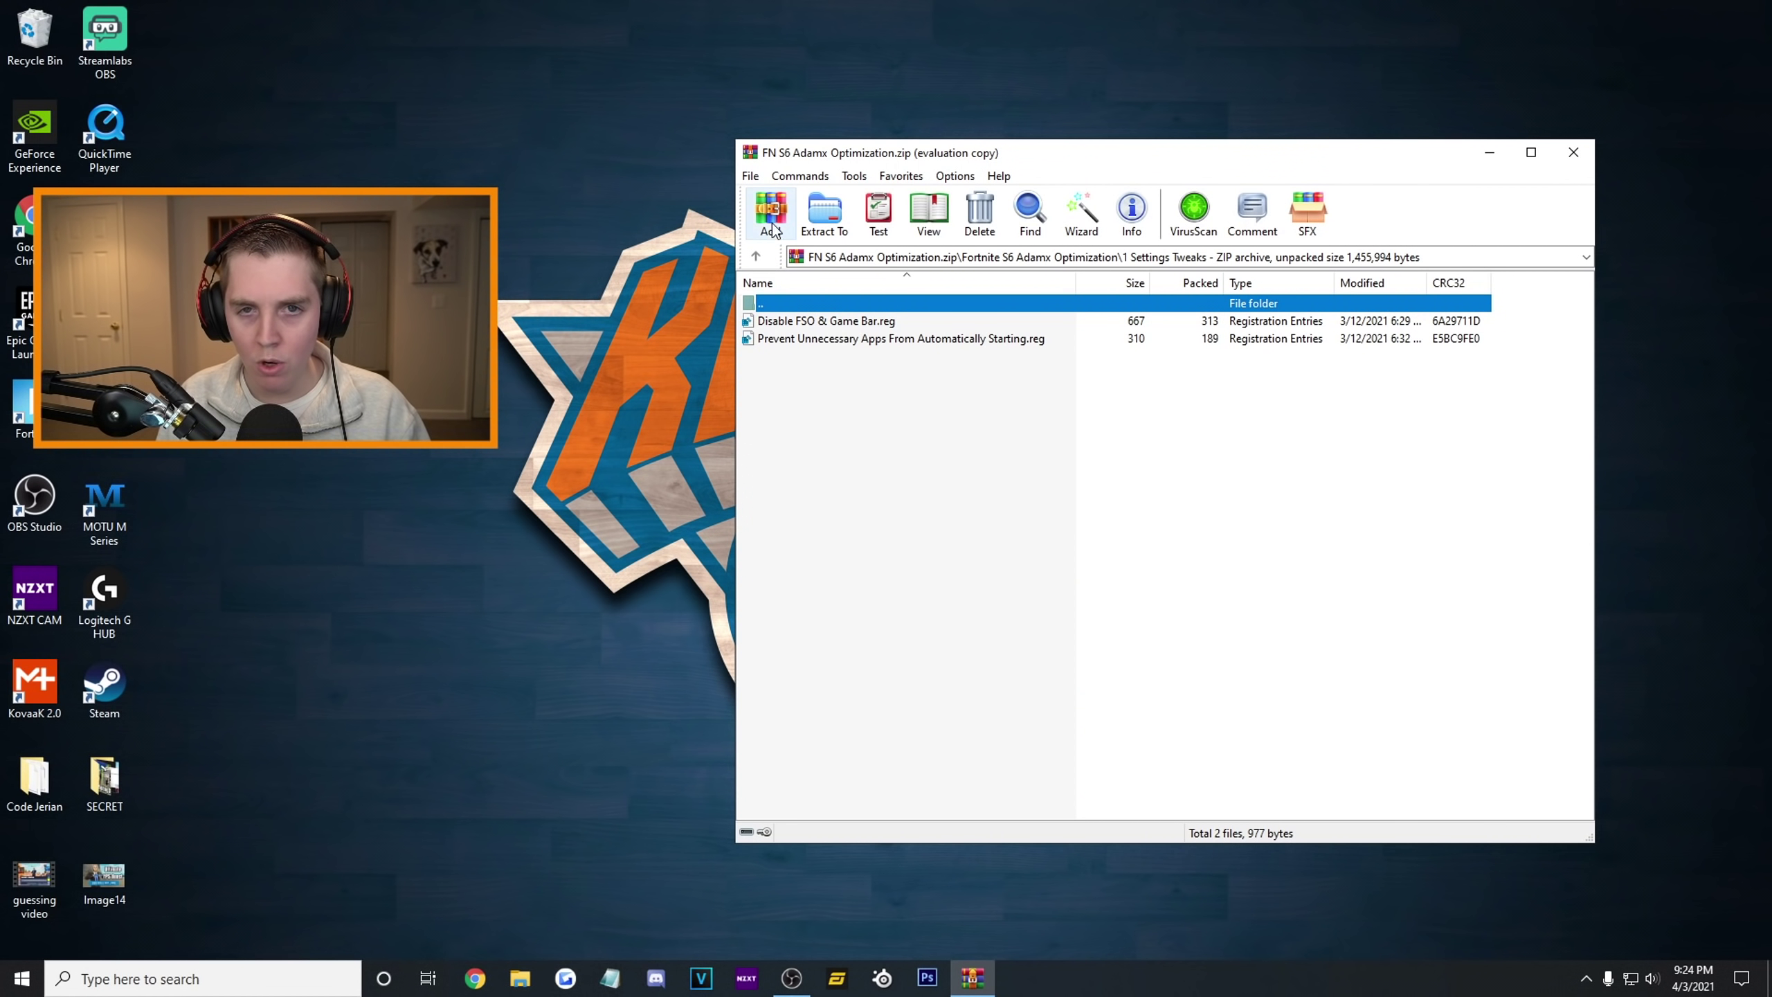
double_click(810, 306)
Step: Add the entries from Disable Power Throttling.reg in the 2 Power Tweaks folder to the Windows registry
double_click(807, 356)
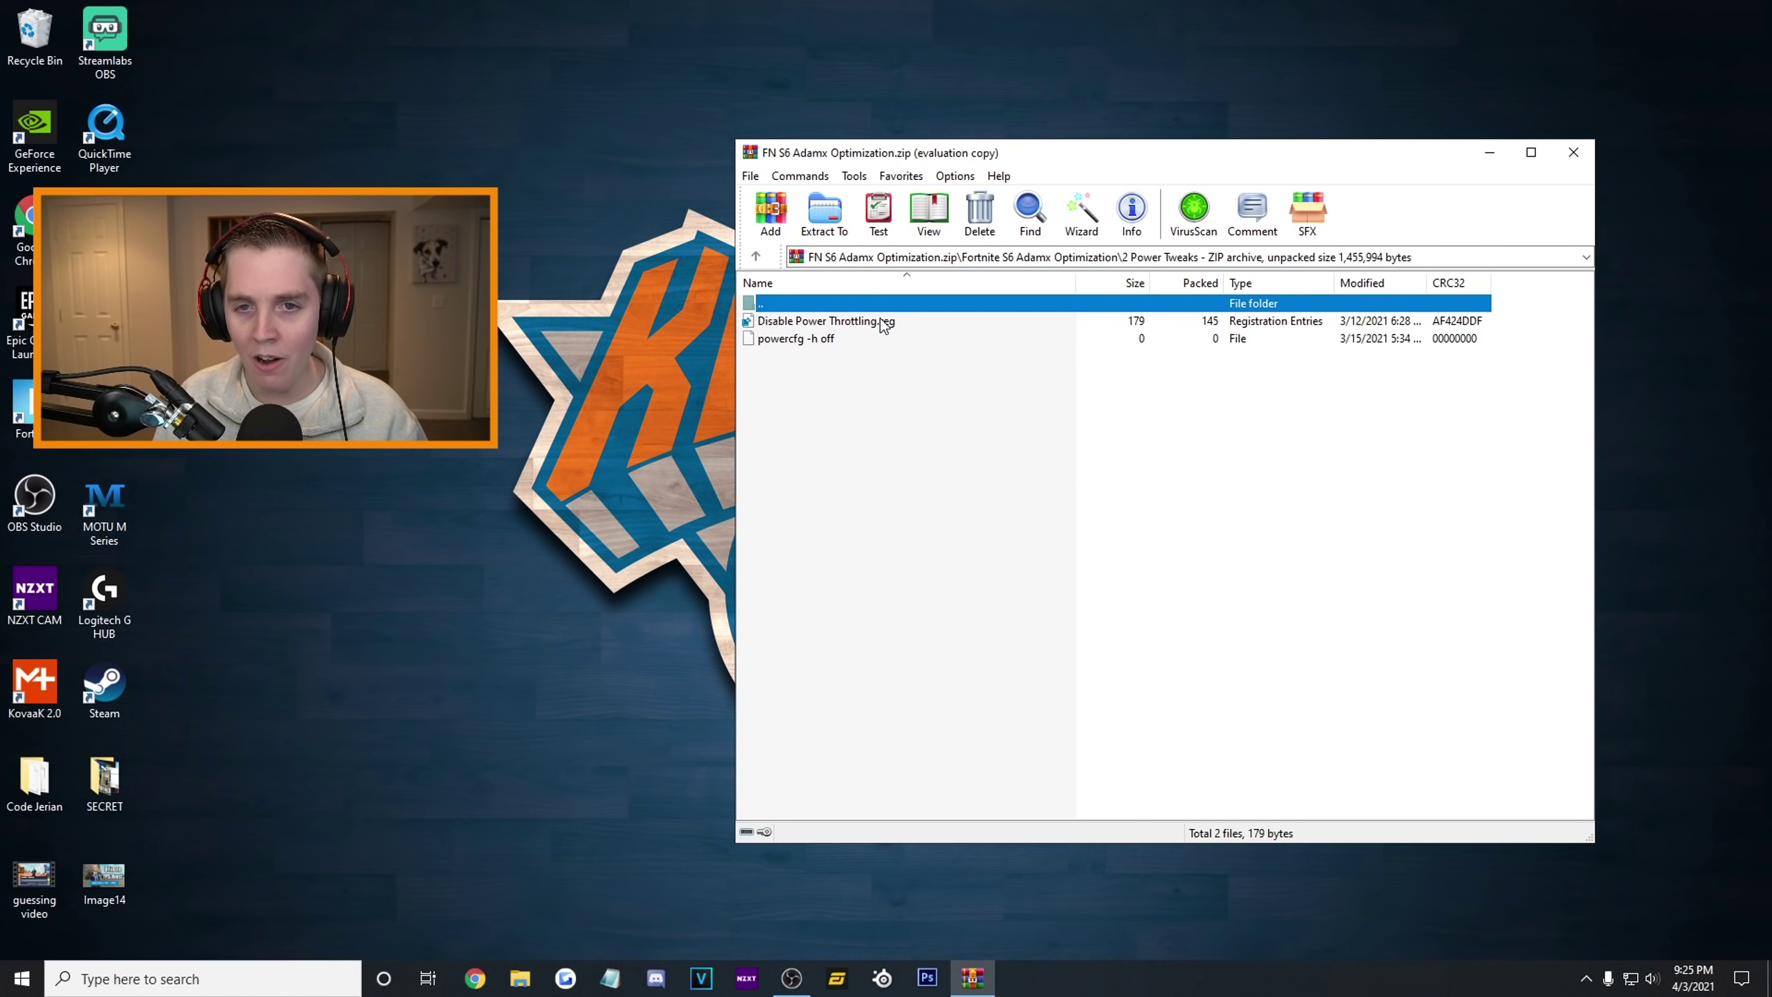
double_click(883, 321)
left_click(1004, 518)
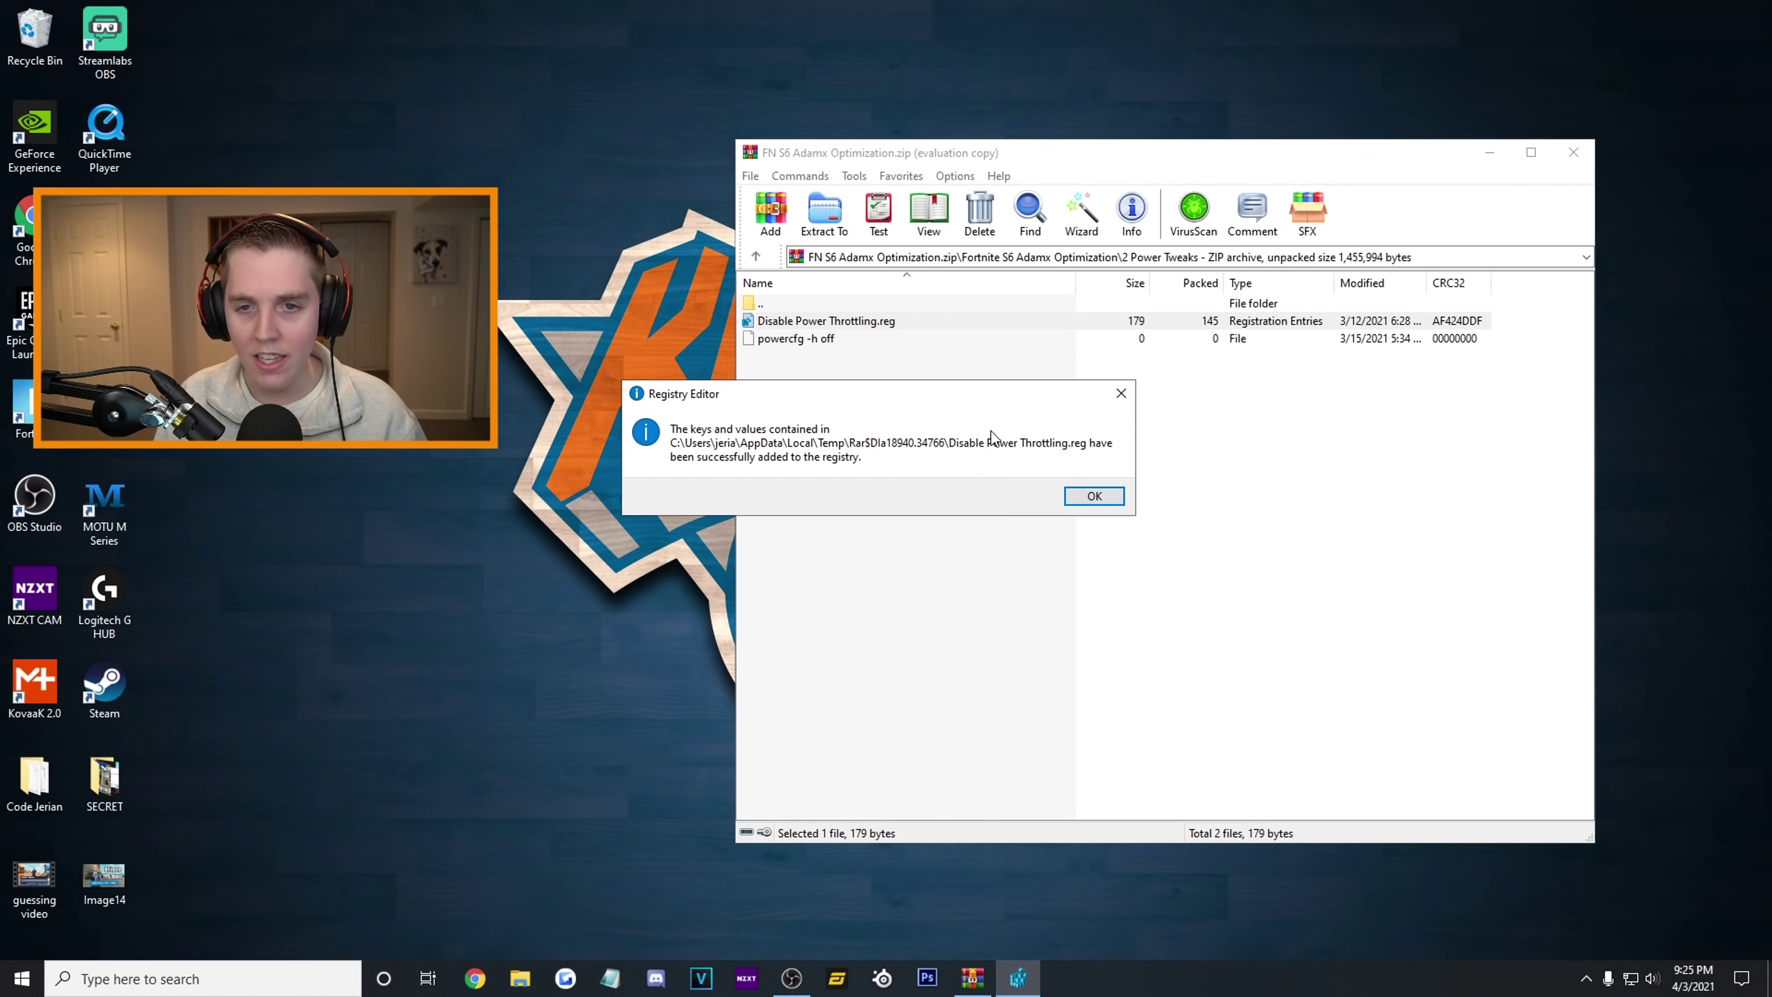
left_click(1075, 493)
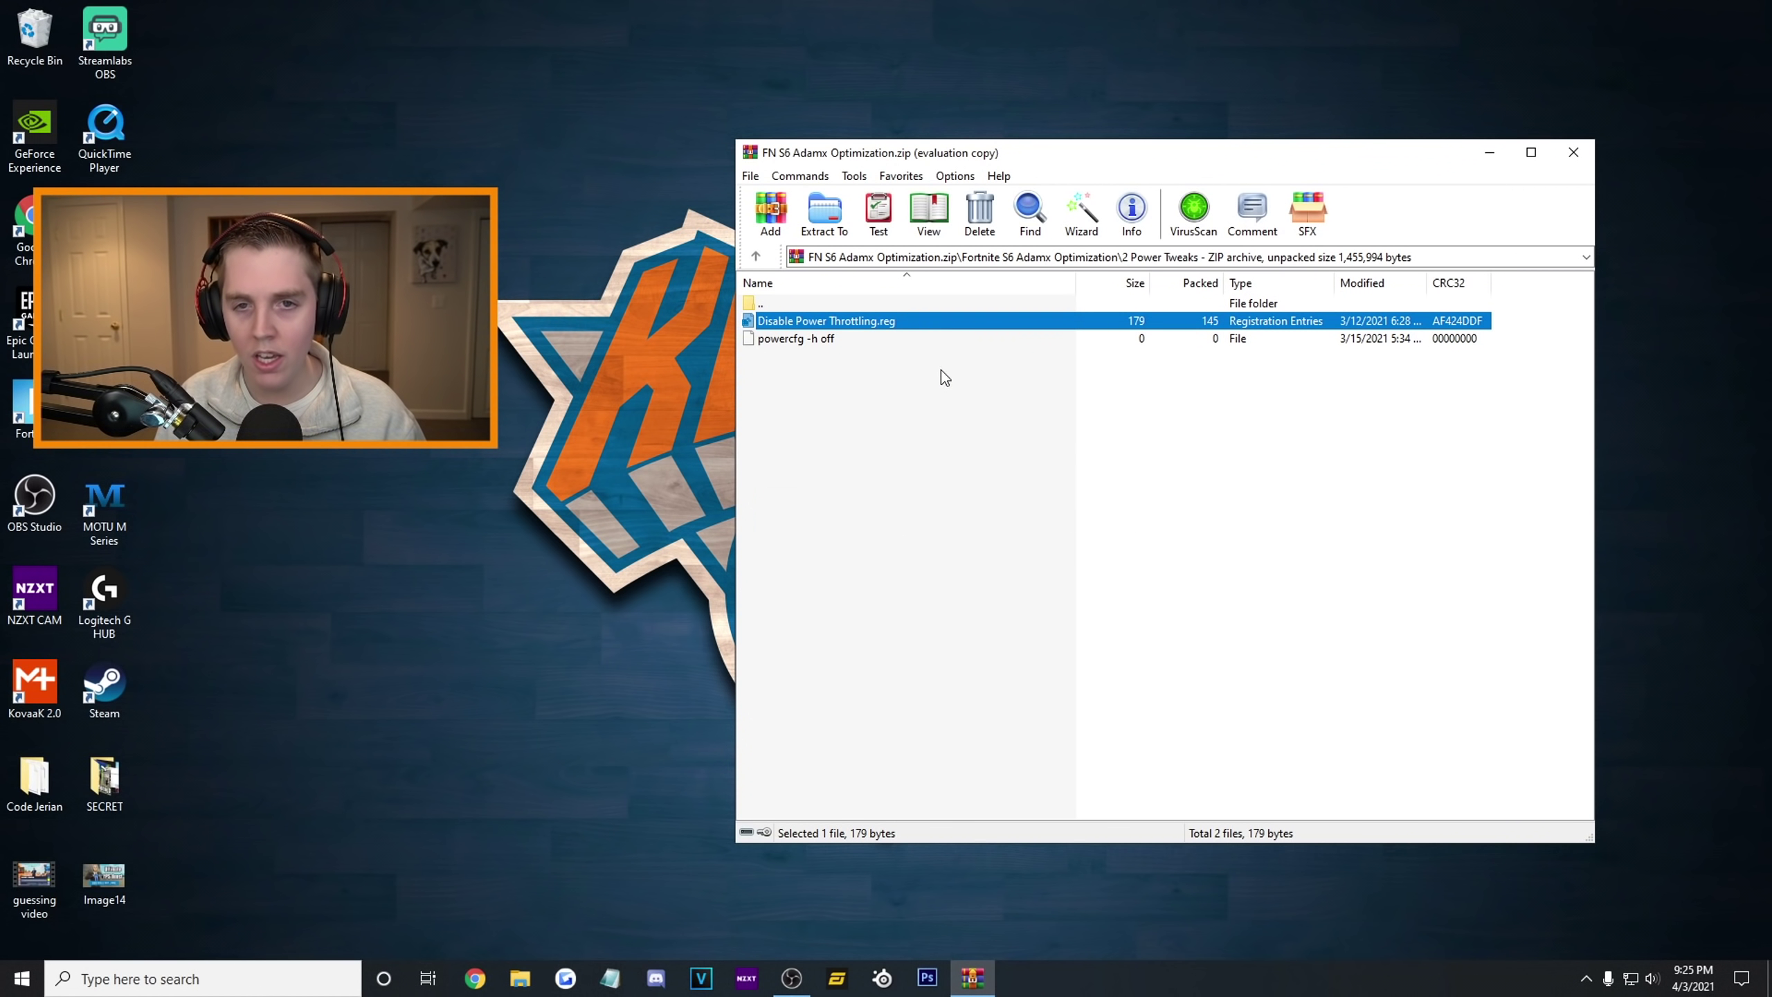
Step: Open the name of the powercfg -h off file for renaming so its text can be copied
left_click(800, 341)
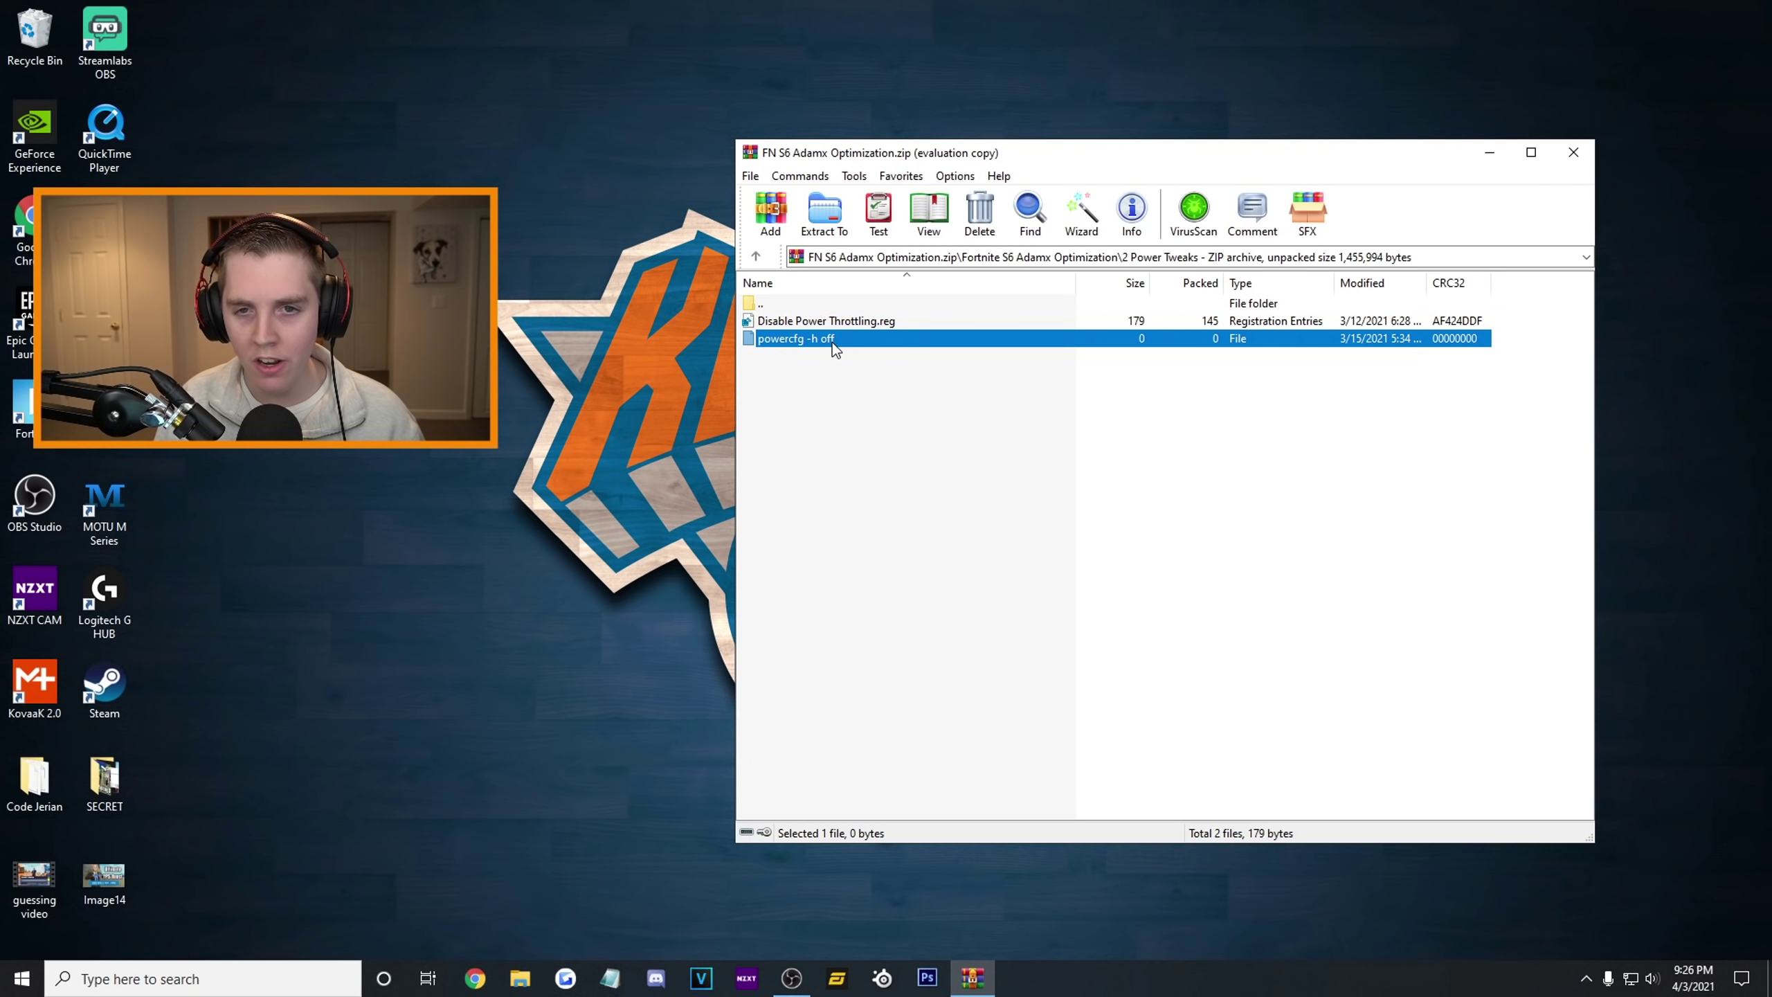
right_click(832, 341)
left_click(897, 550)
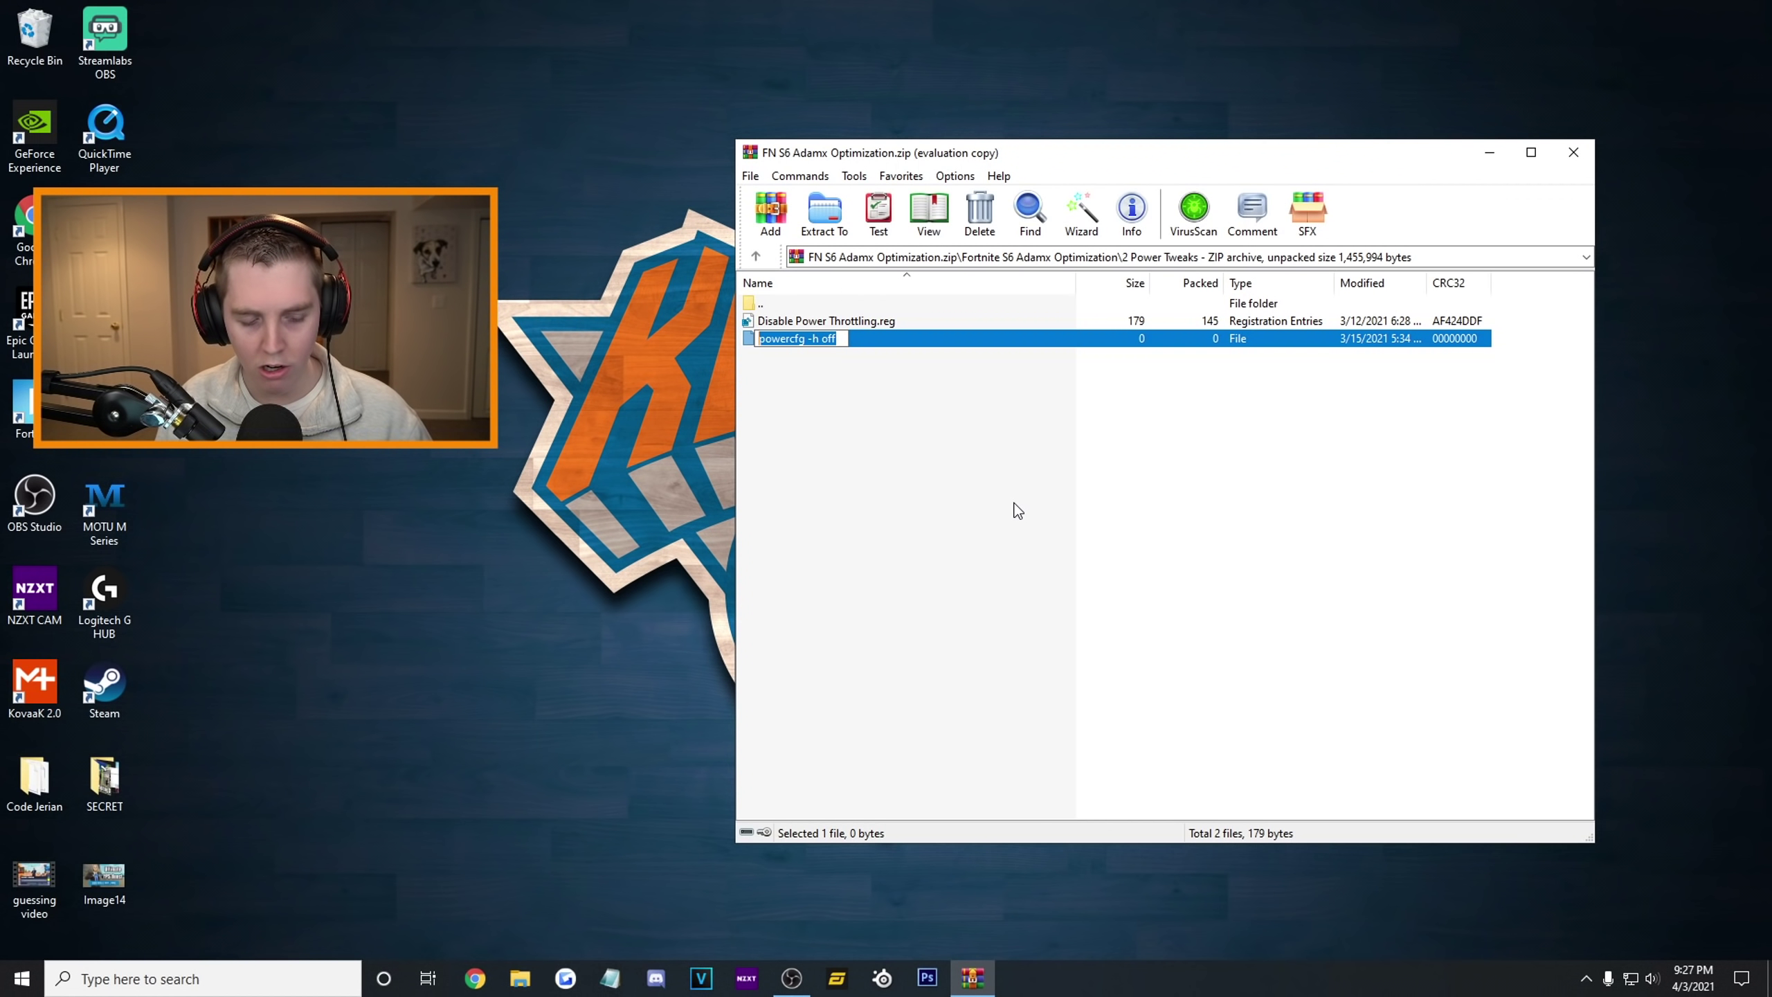
Step: Minimize the archive and launch an administrator command prompt from the Run dialog with cmd
key("super+r")
left_click_drag(191, 761, 1133, 364)
left_click(1488, 155)
type("cmd")
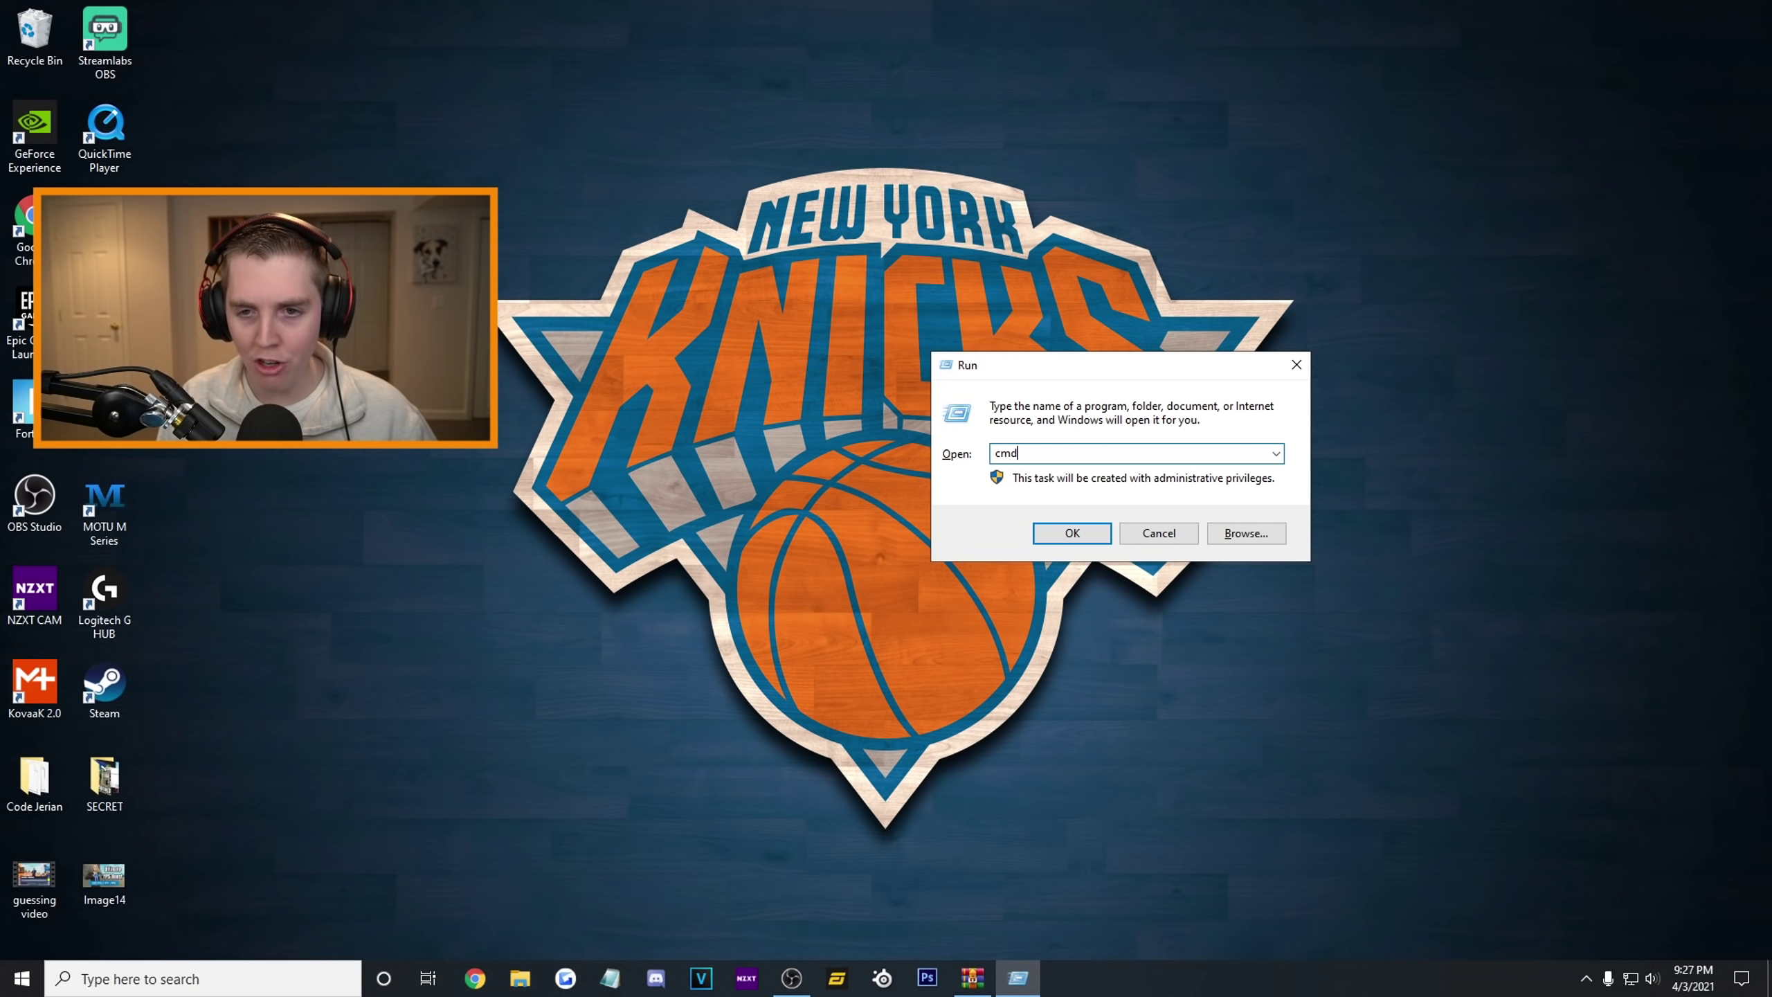
key("Return")
Step: Run powercfg -h off in the command prompt to turn off hibernation, and repeat the command
left_click_drag(608, 213, 1078, 211)
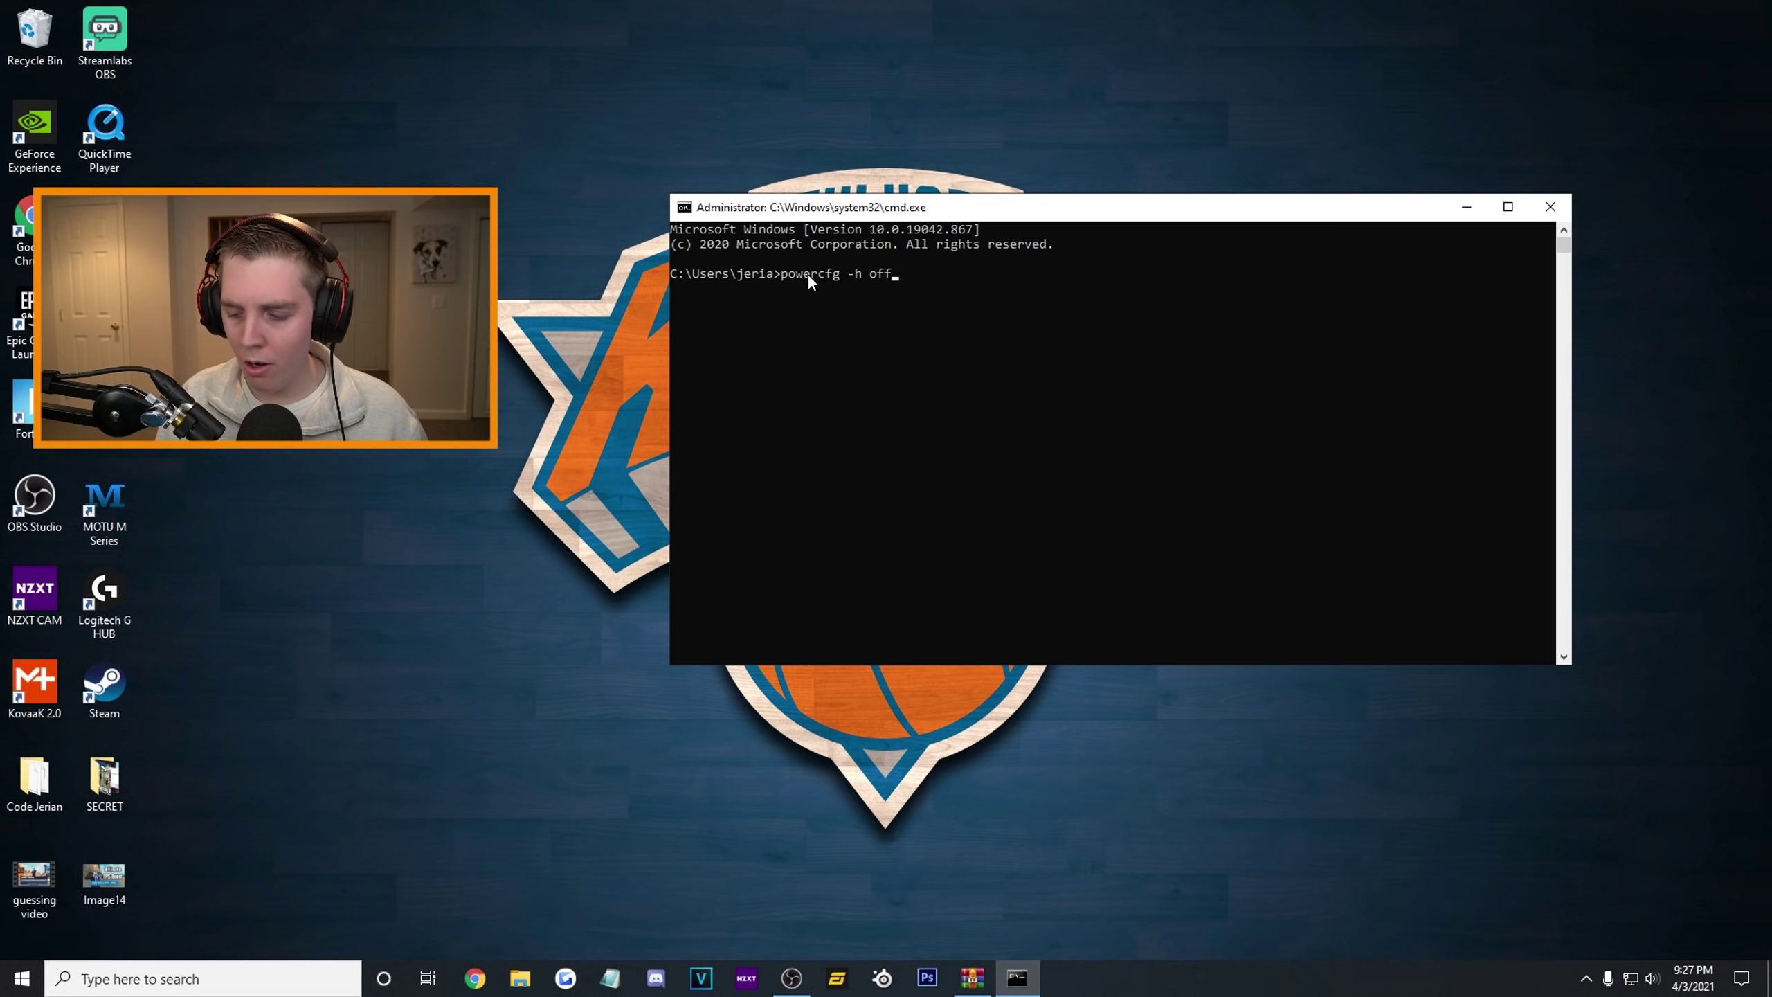
key("Return")
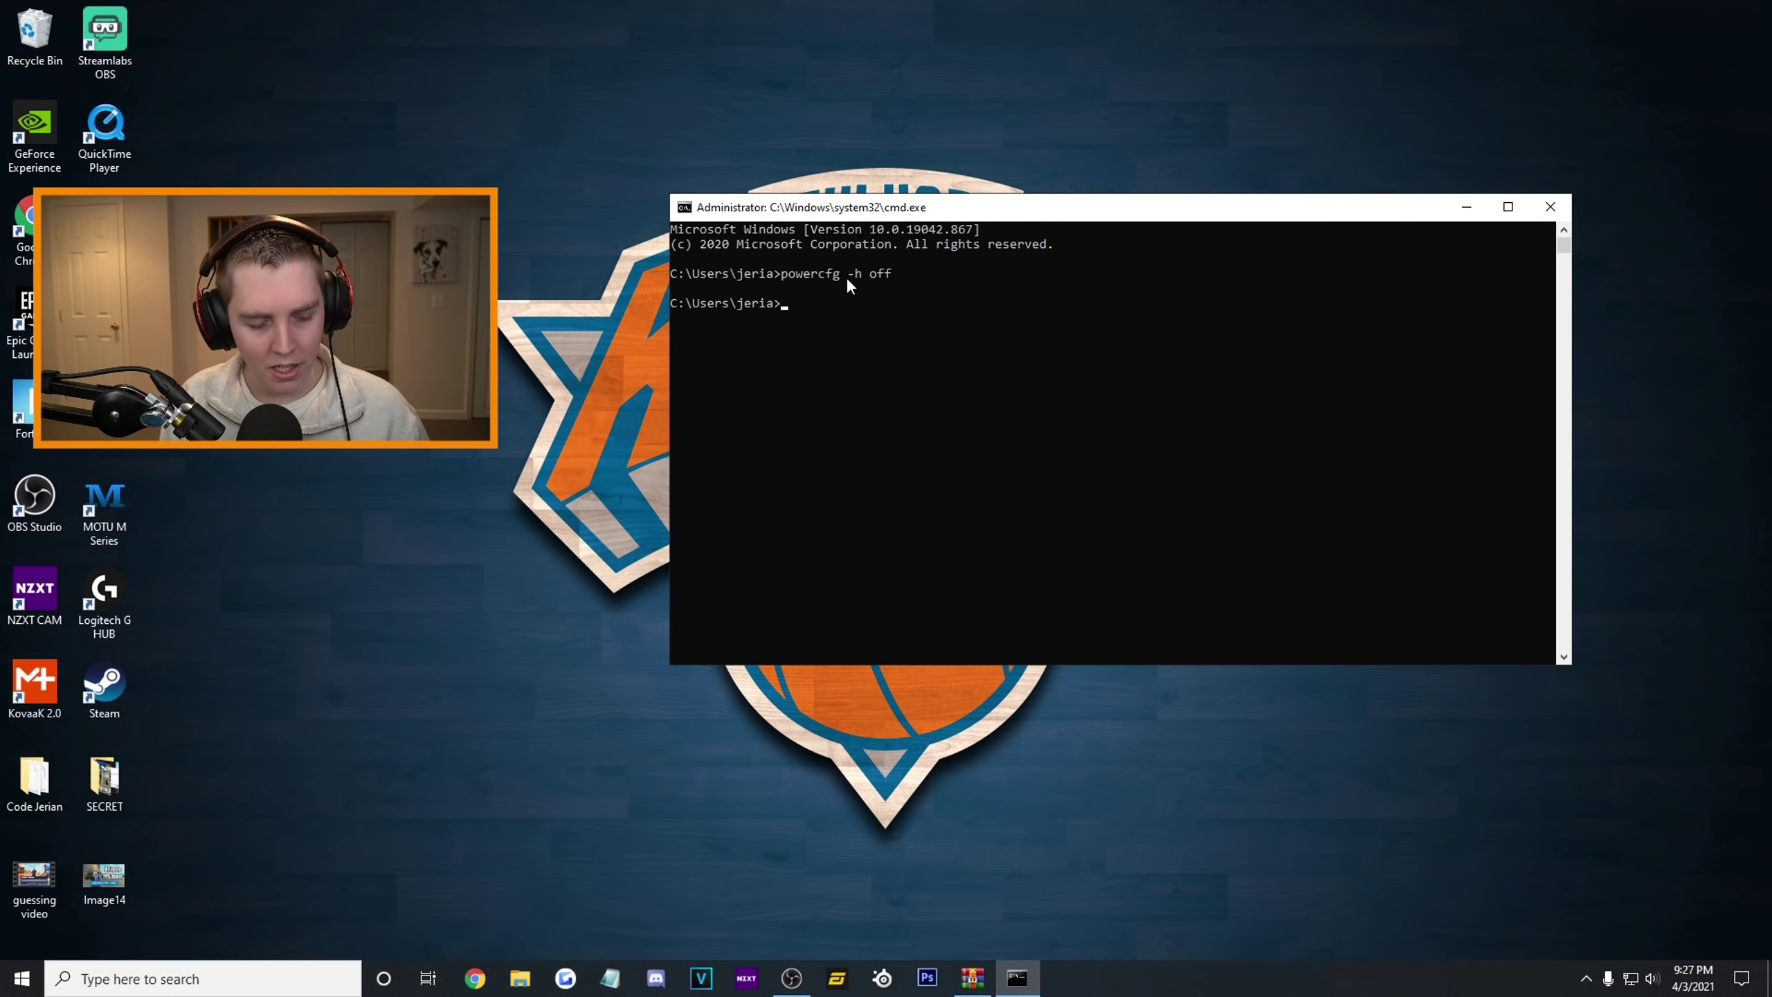
key("Up")
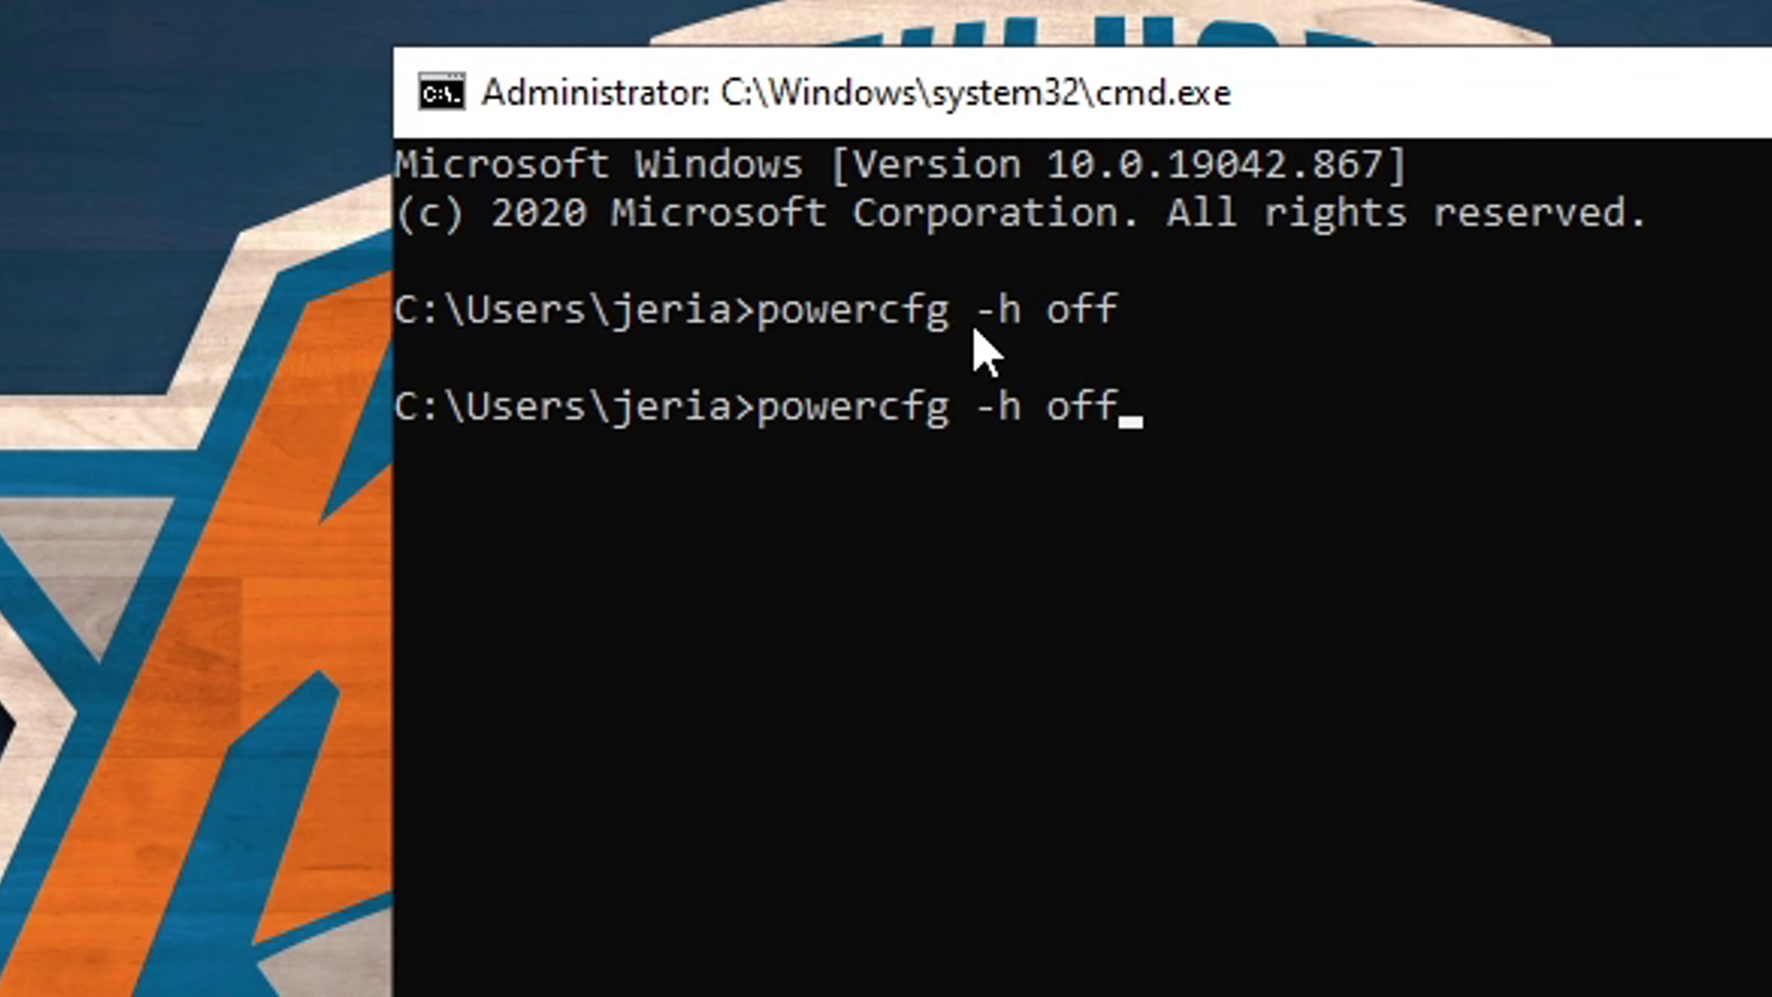
key("Return")
key("Up")
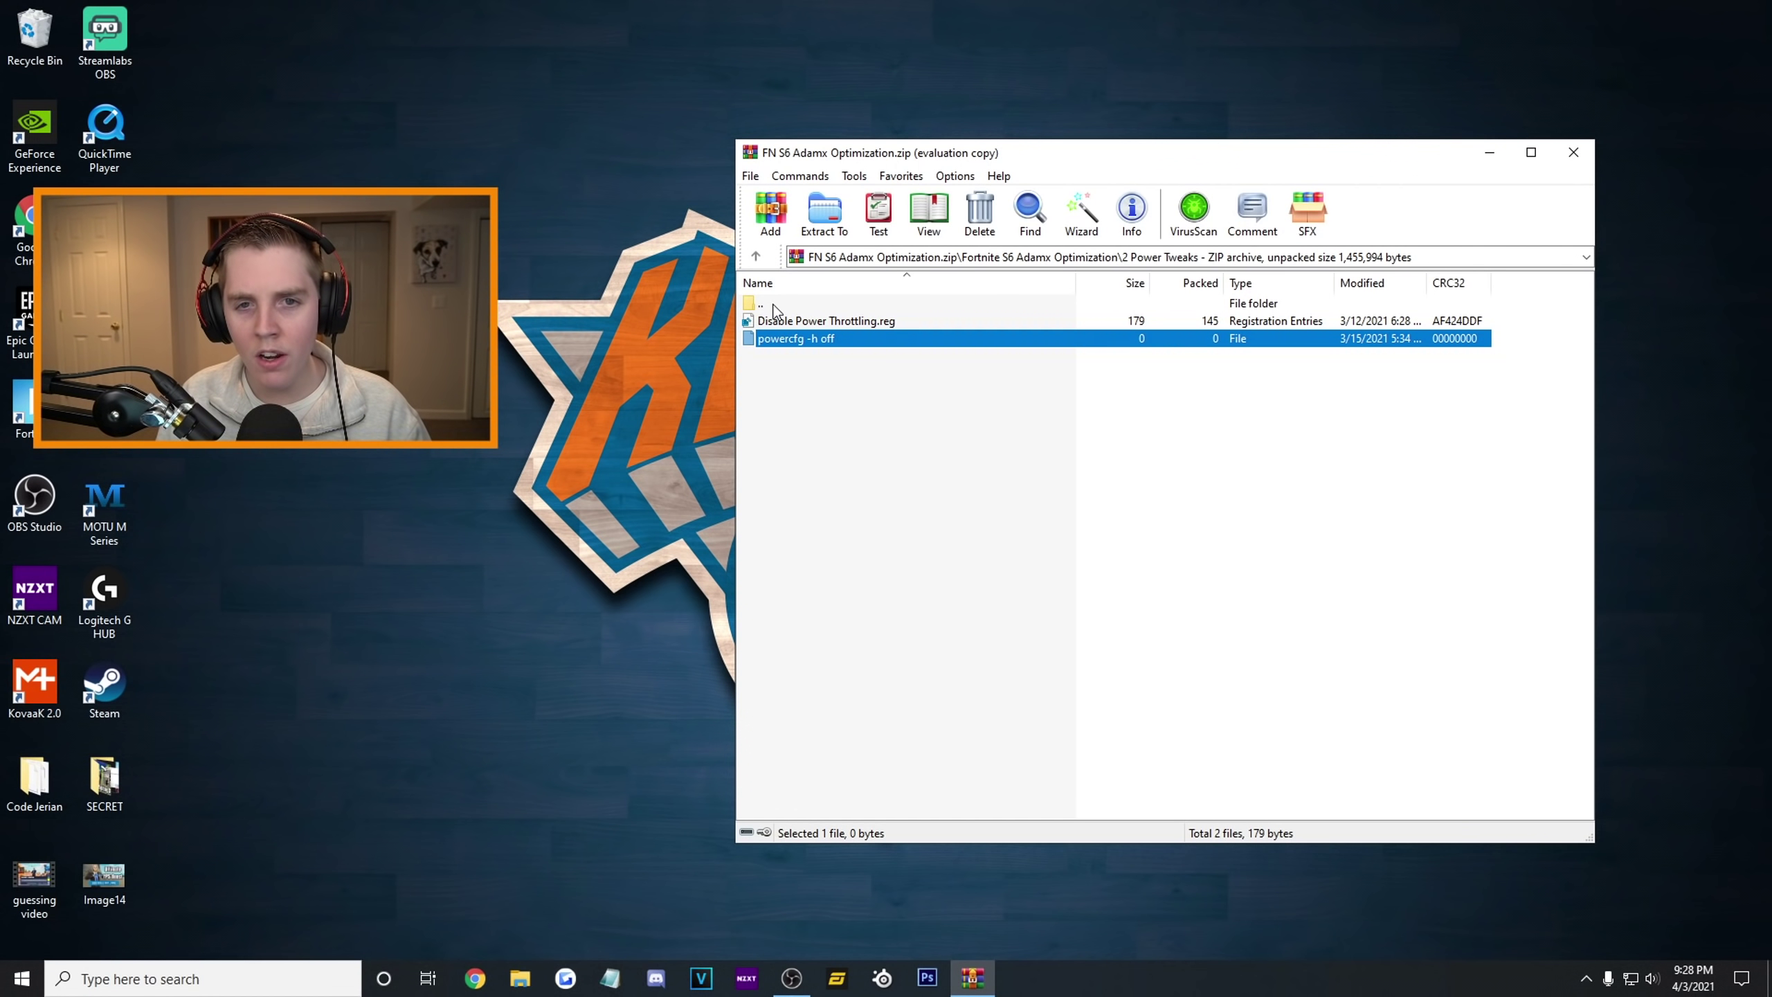
Step: Look into the pack's 3 Input Delay folder, and enter the 4 GPU Settings folder
double_click(775, 305)
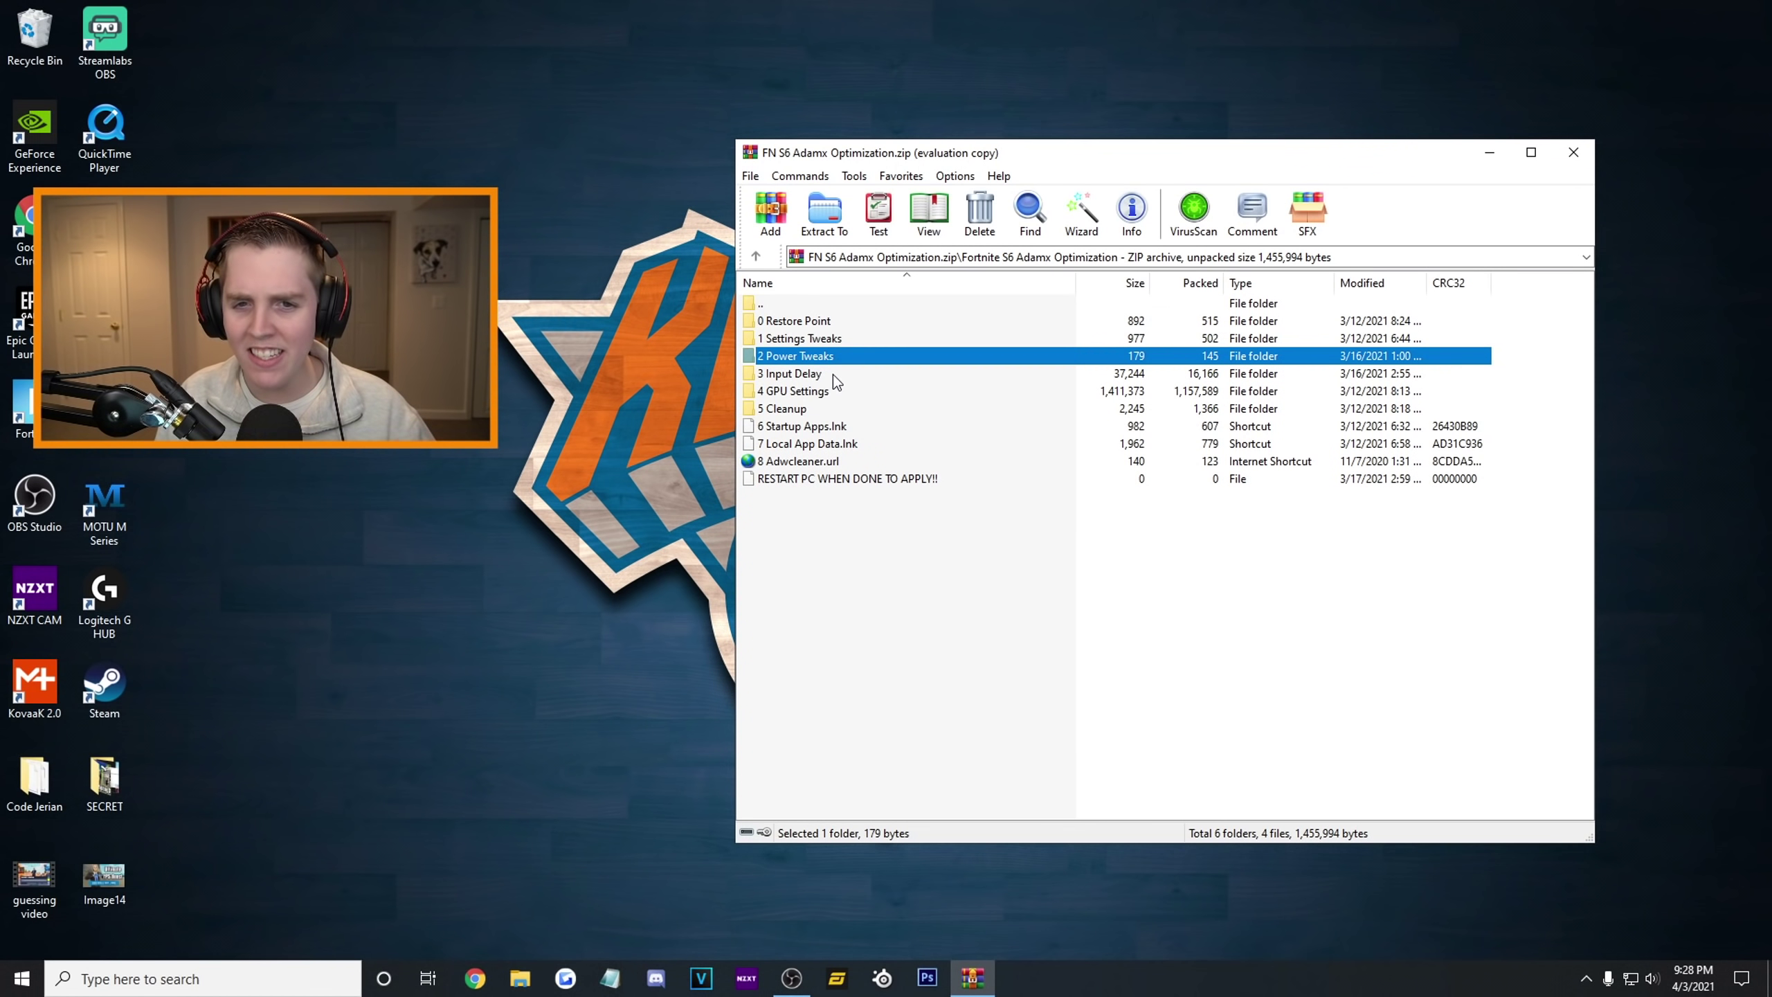
double_click(818, 374)
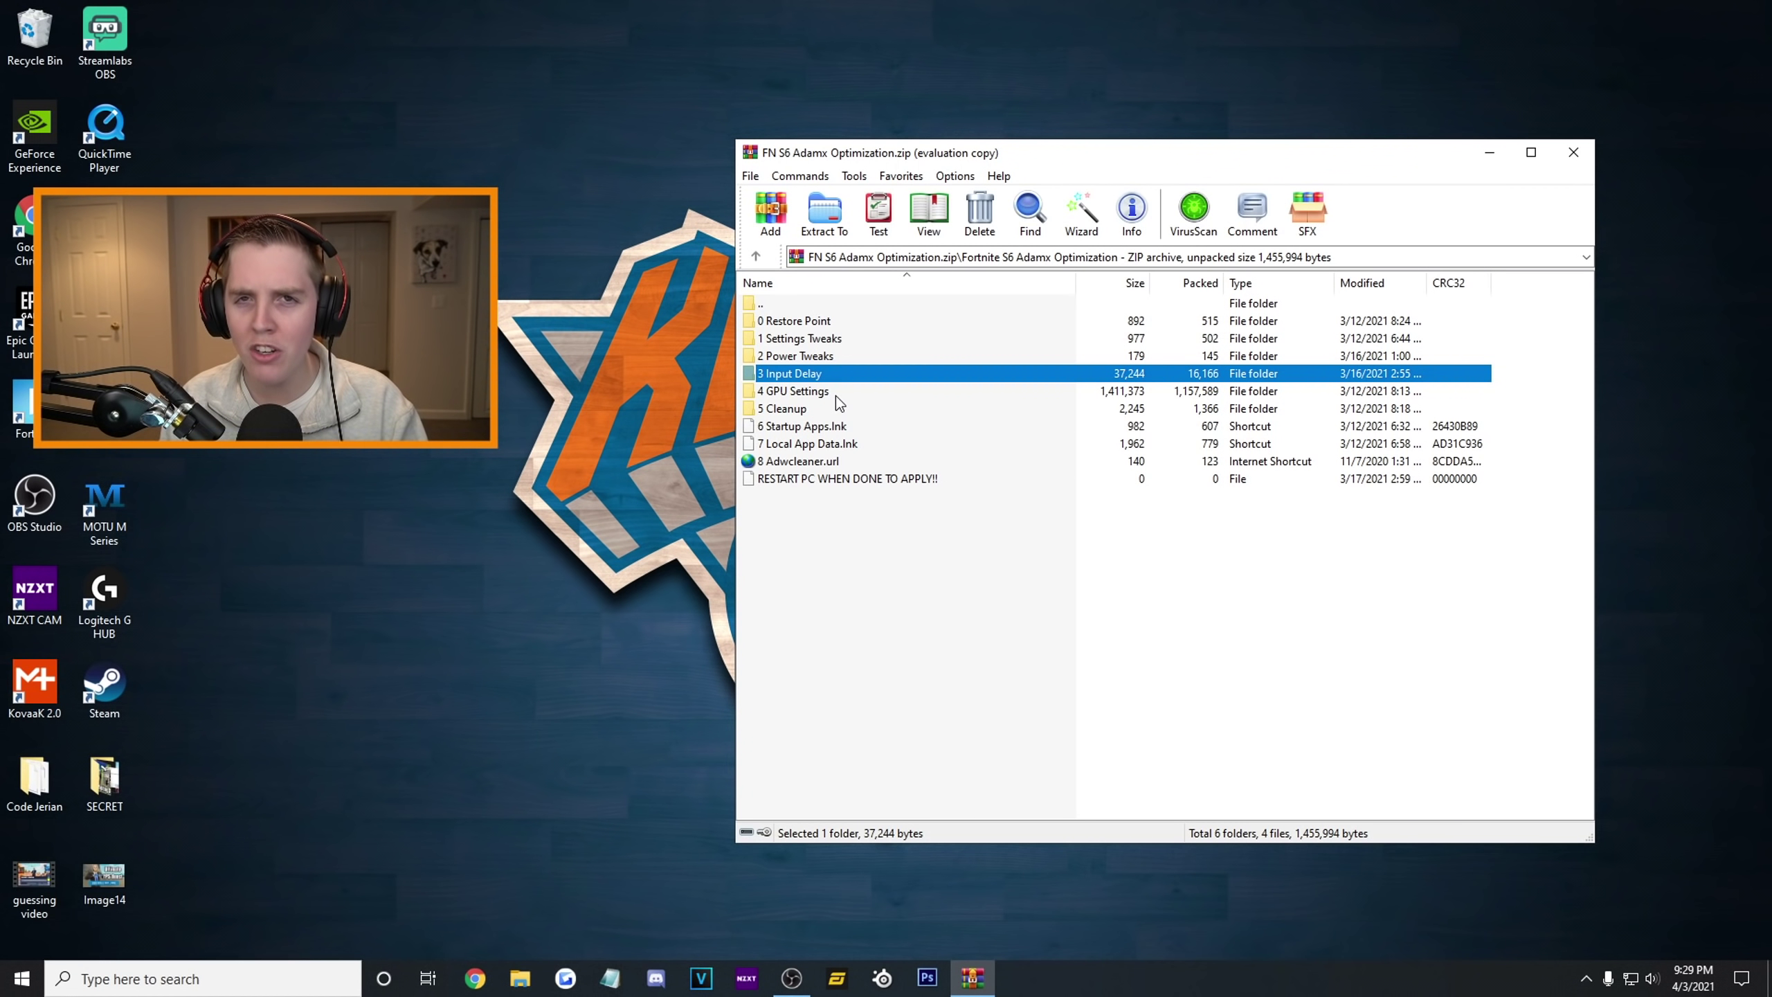
left_click(823, 393)
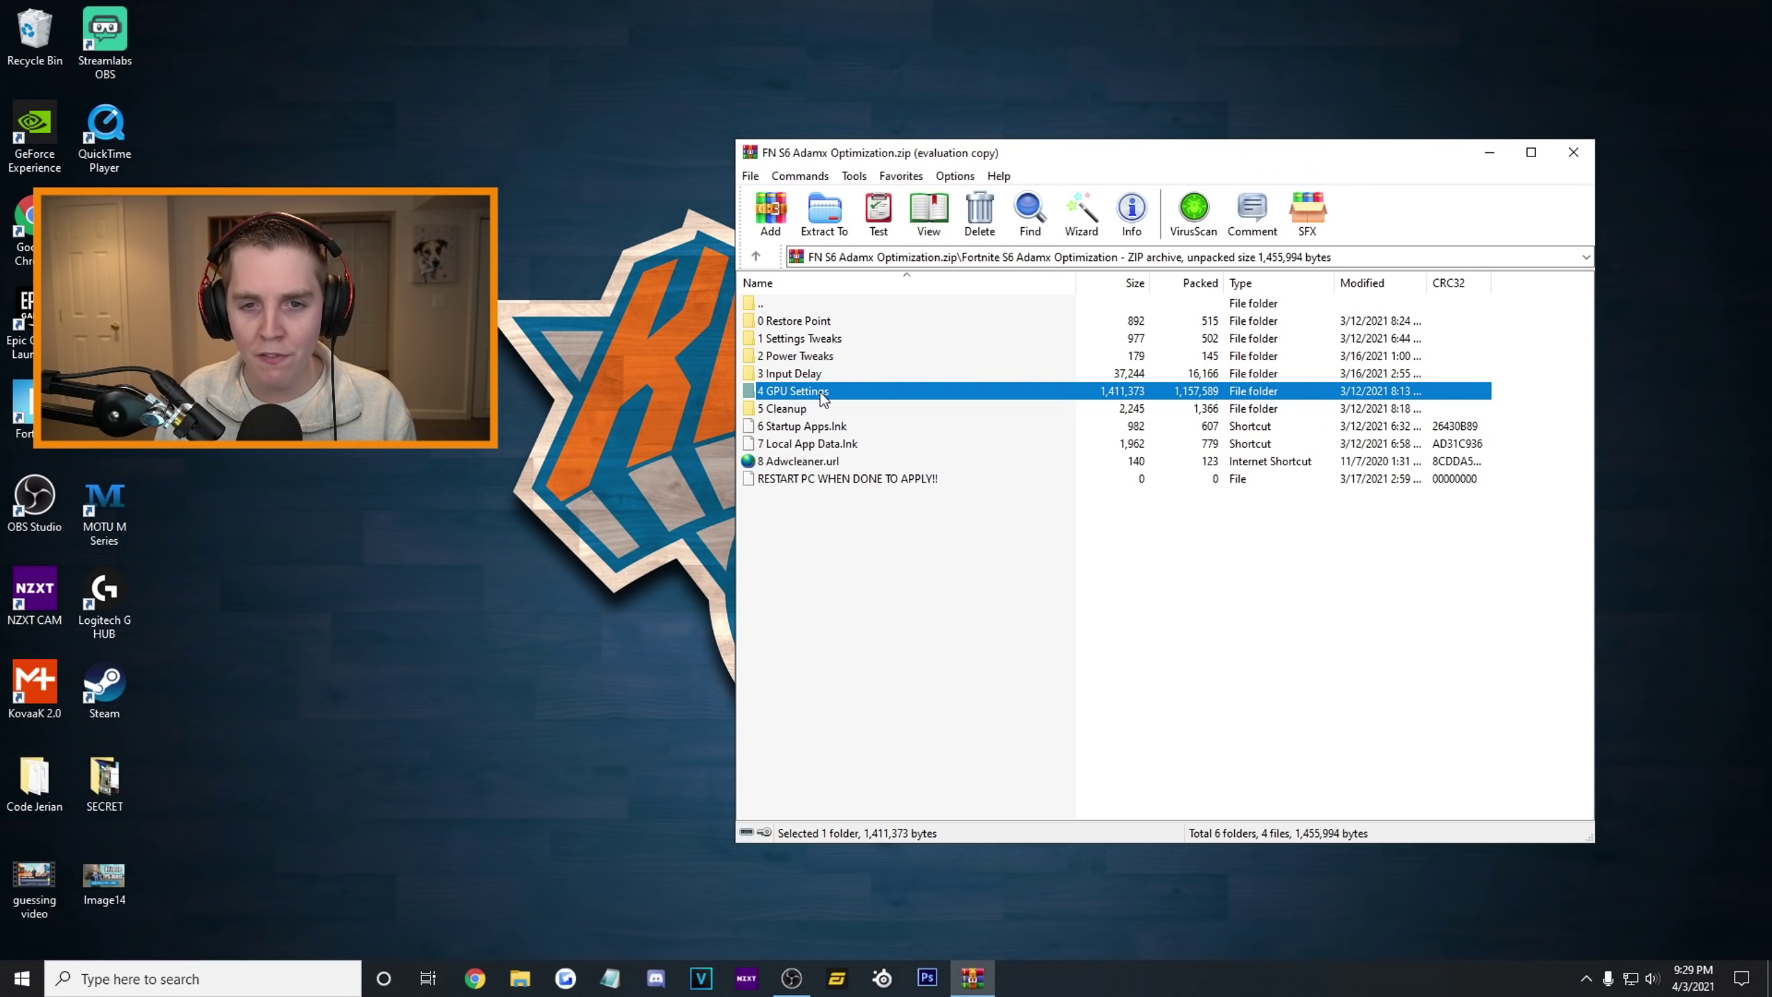
double_click(823, 392)
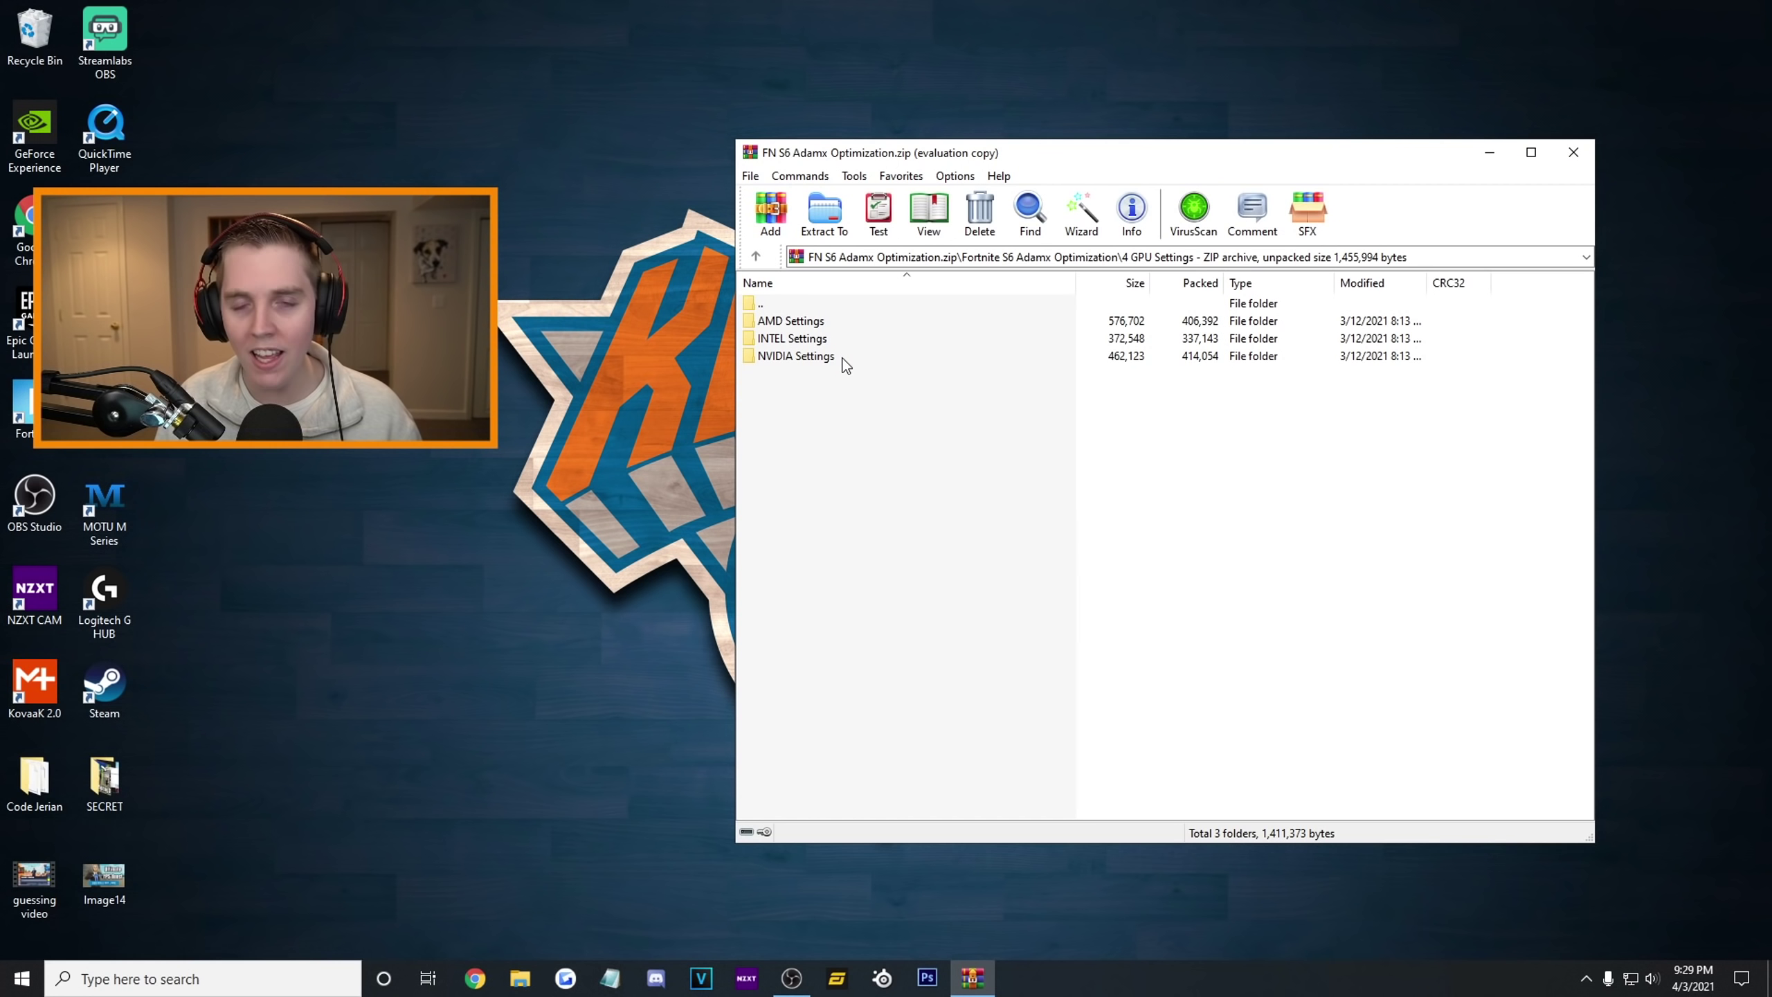
Step: View the recommended graphics settings in AMD 1.jpg from the AMD Settings folder, and close the image
double_click(806, 320)
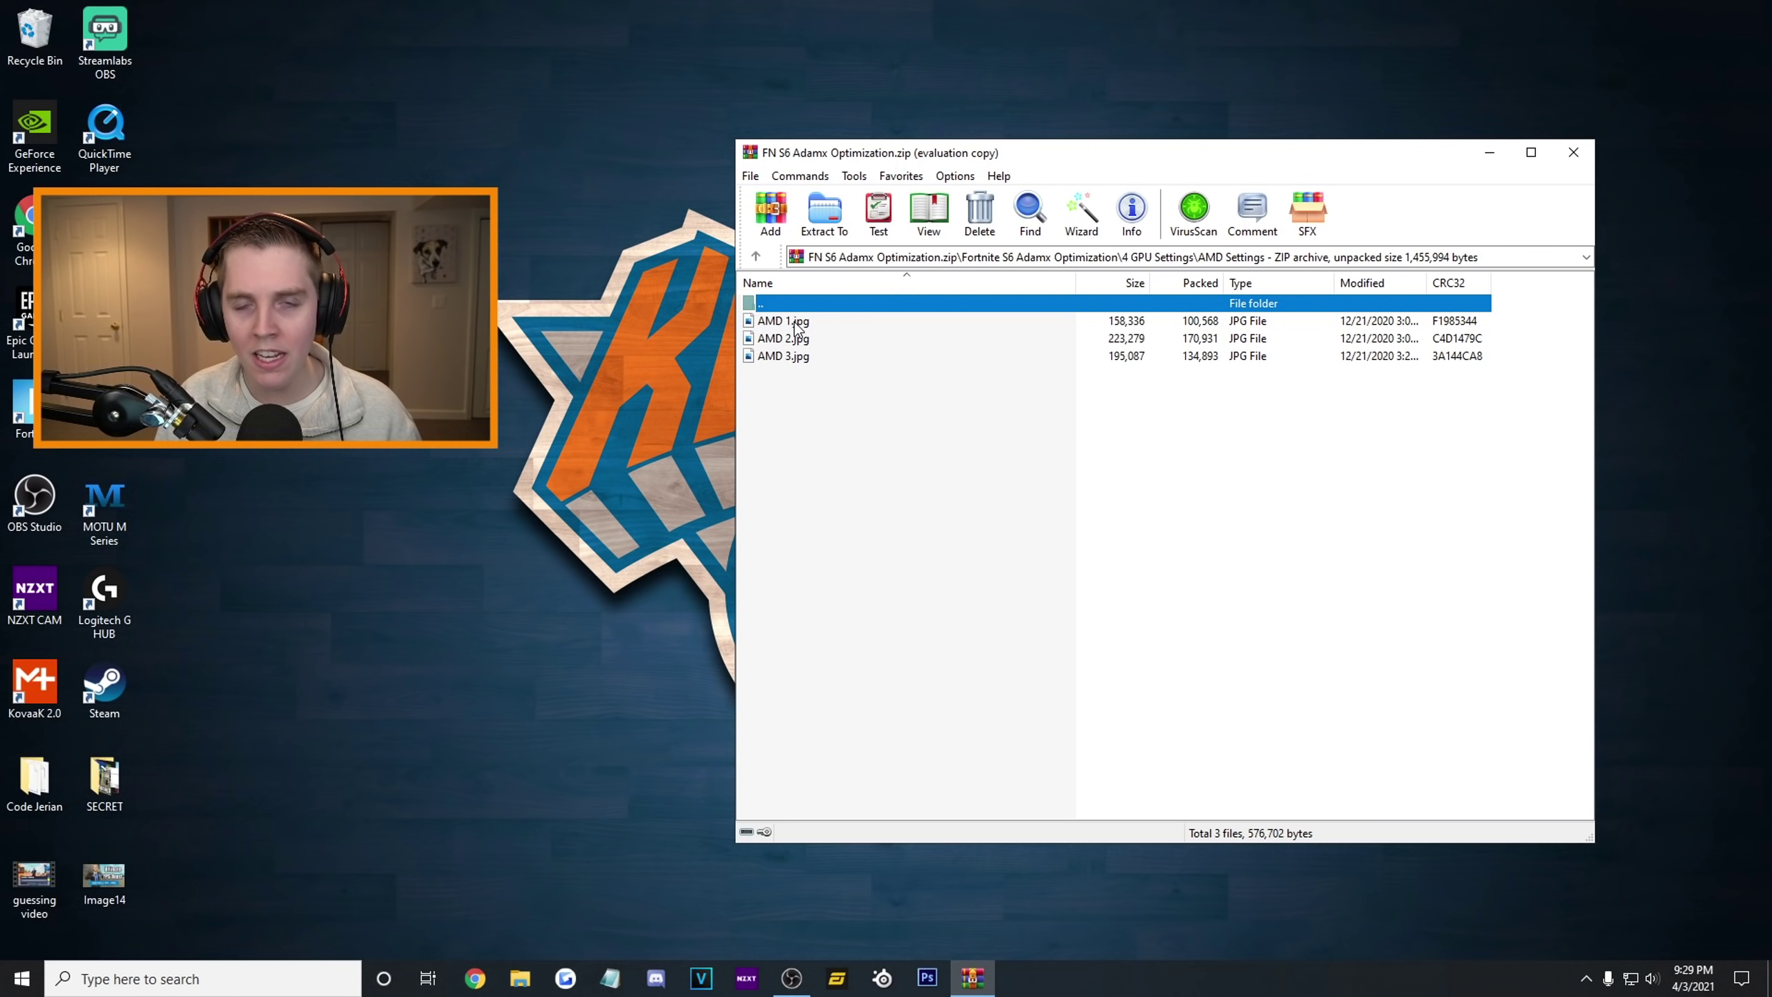
double_click(795, 321)
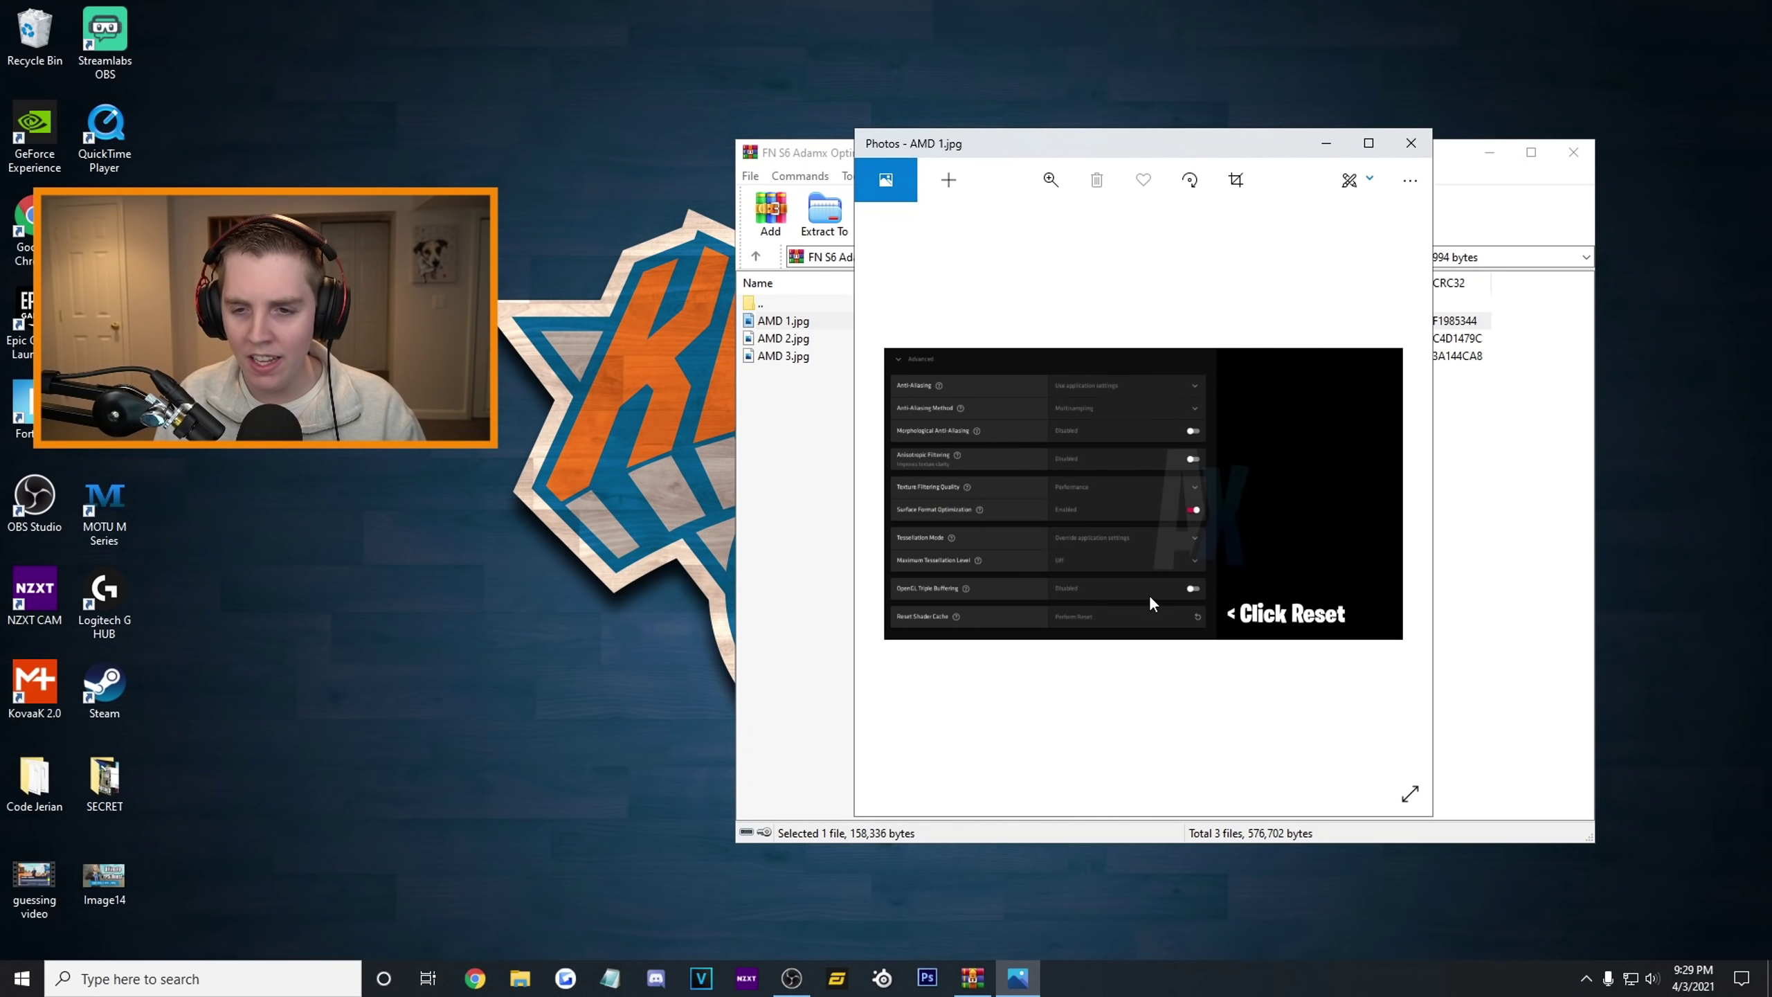
left_click(1411, 144)
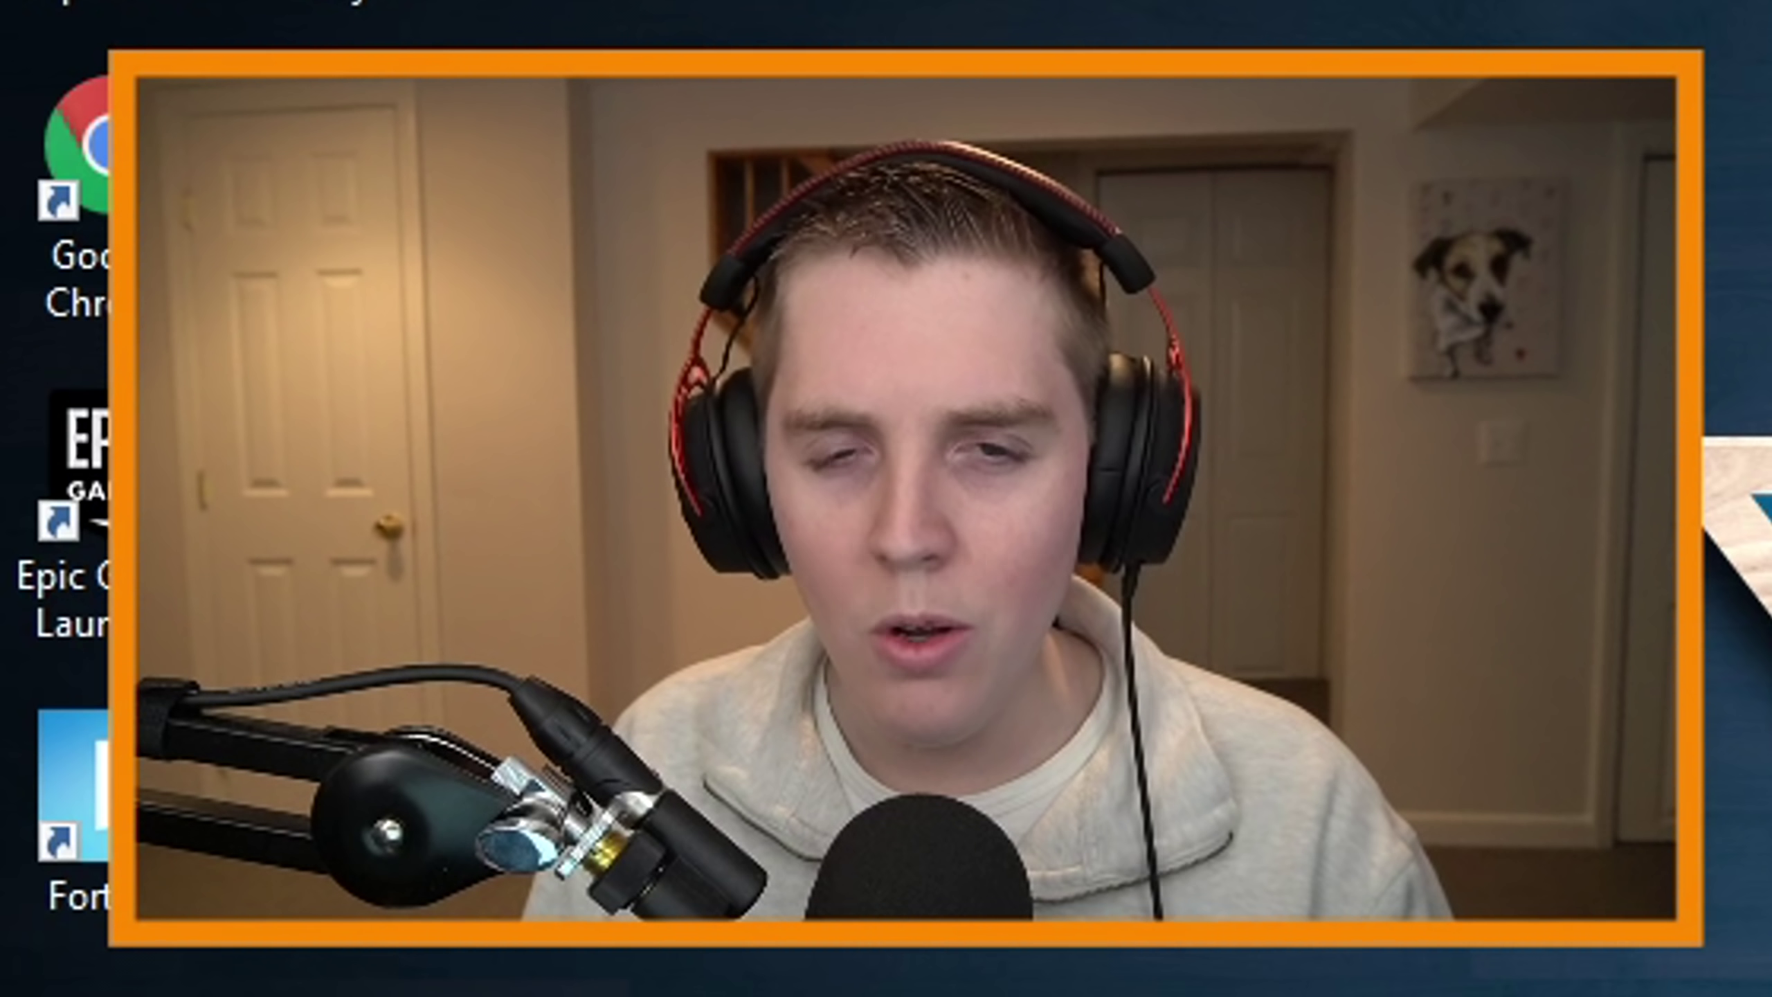
Step: View the Intel Graphics Command Center and Intel HD Graphics Control Panel images in INTEL Settings, and enter the NVIDIA Settings folder
left_click(775, 305)
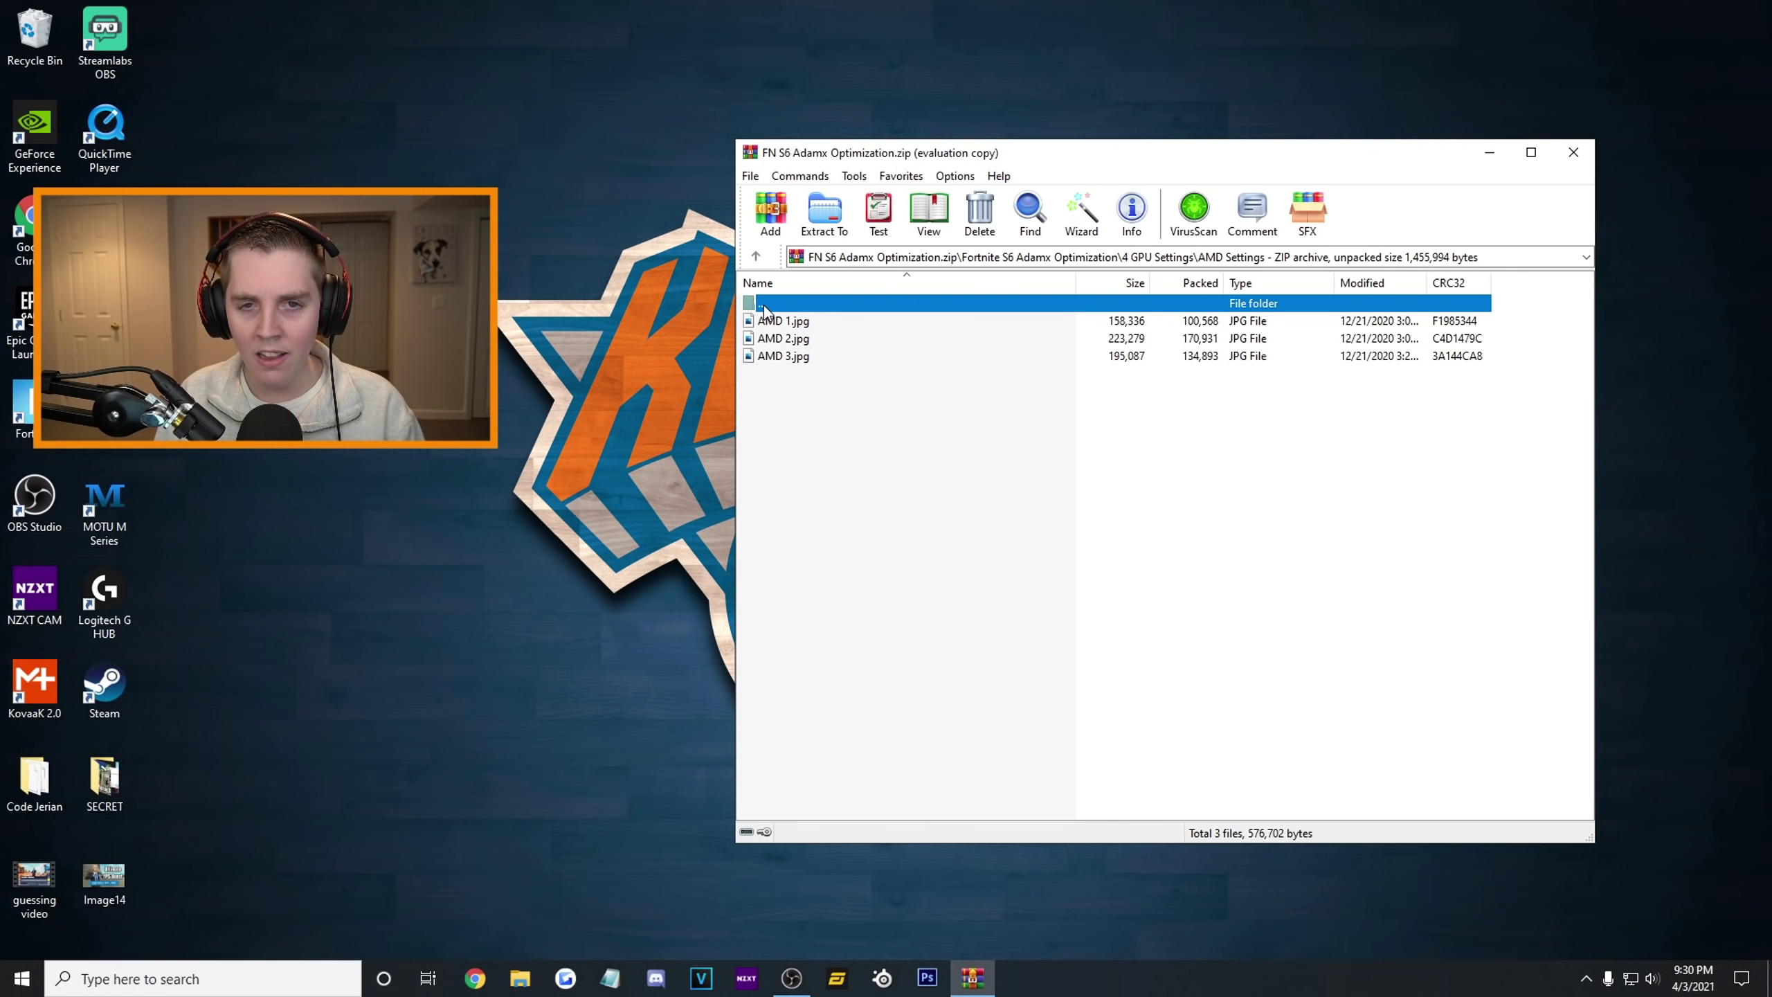
double_click(765, 305)
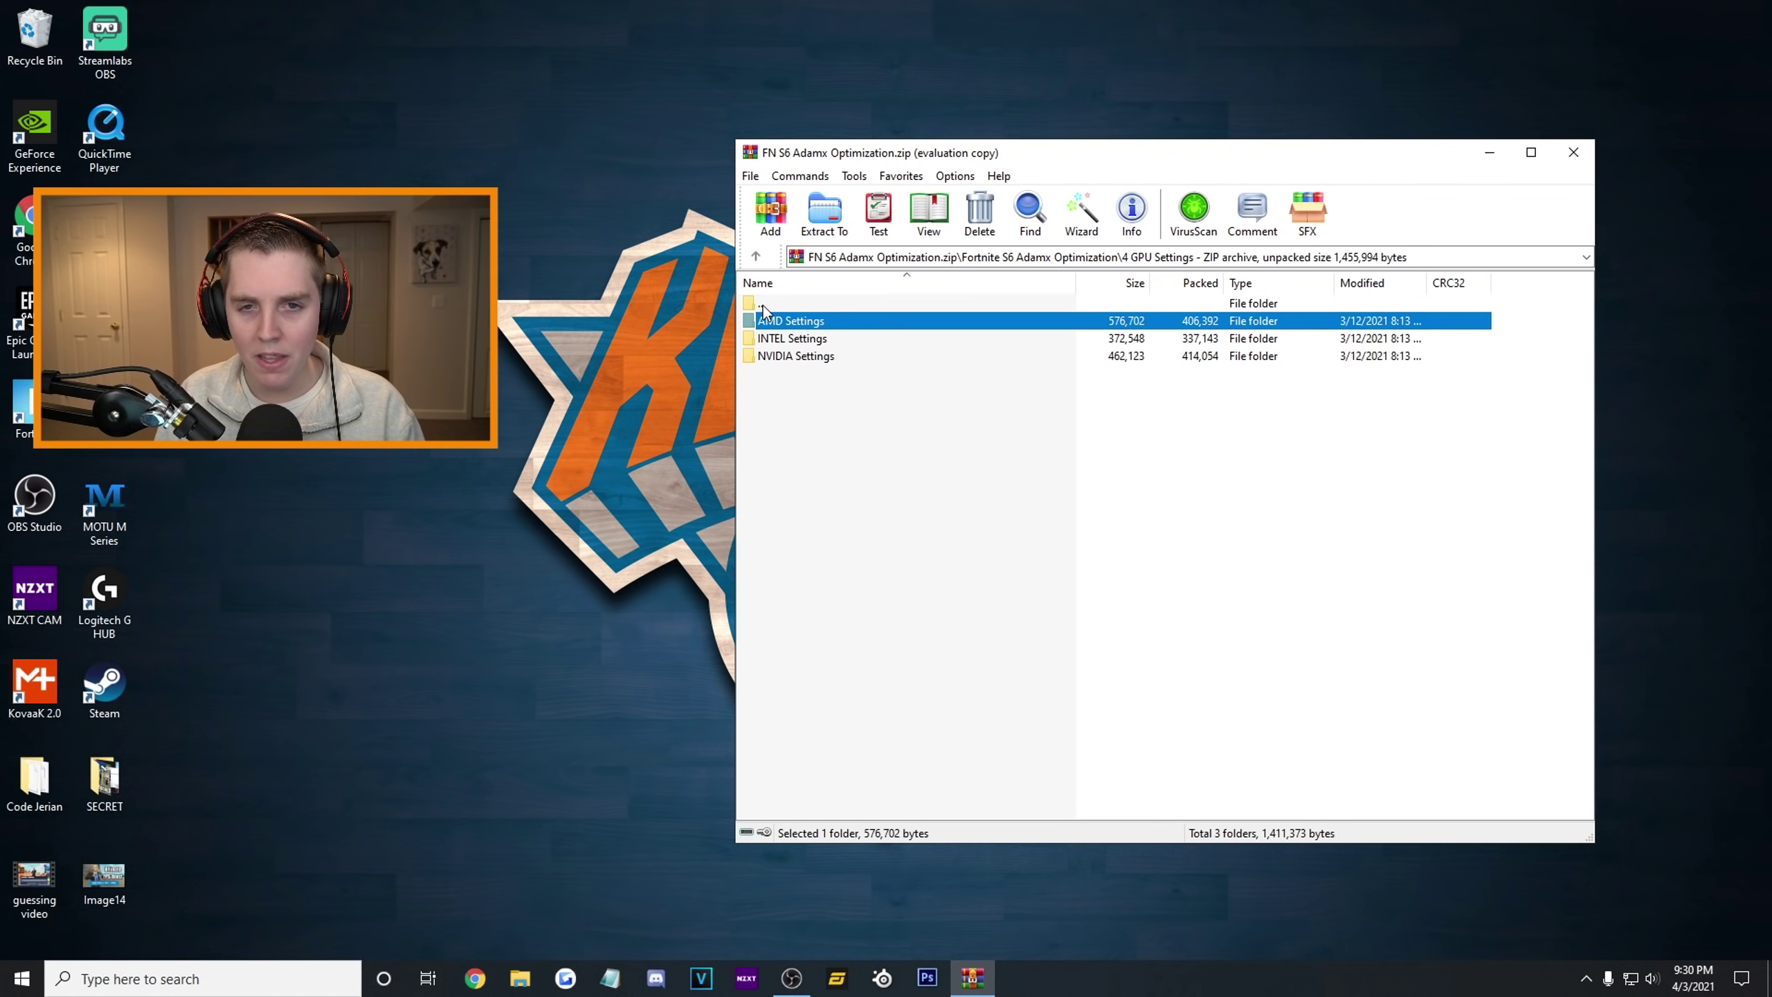
double_click(795, 338)
double_click(840, 321)
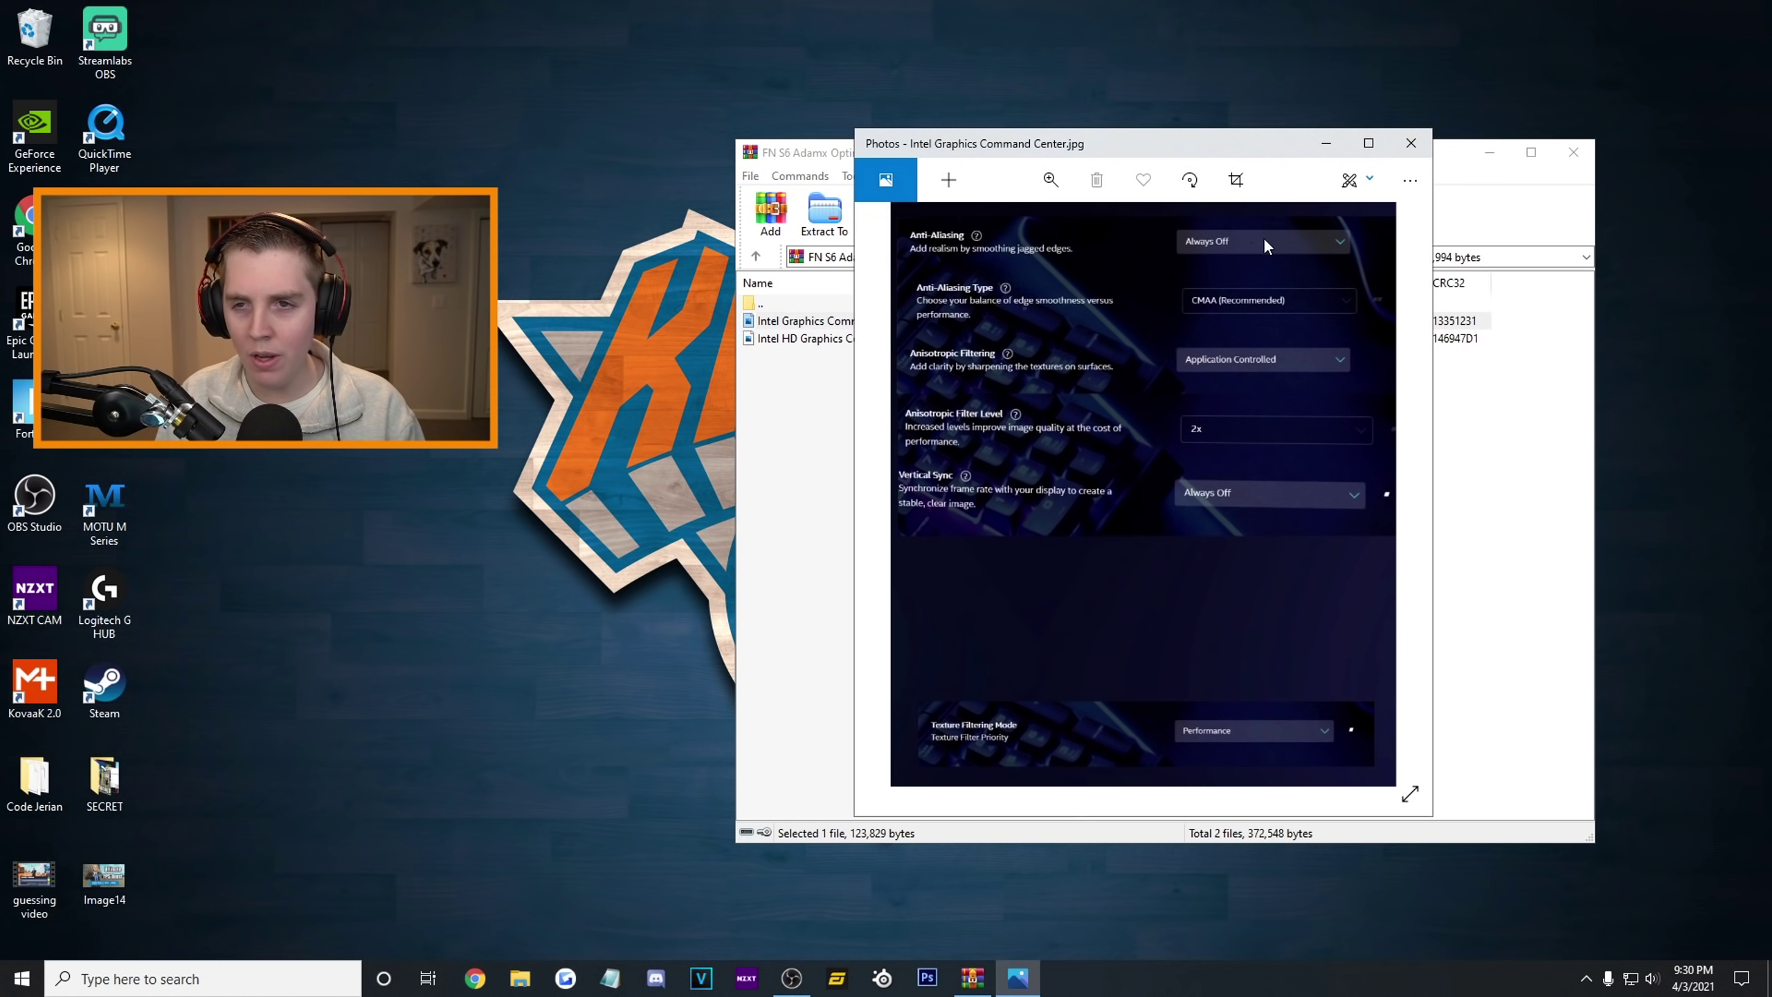
left_click(1410, 143)
double_click(832, 337)
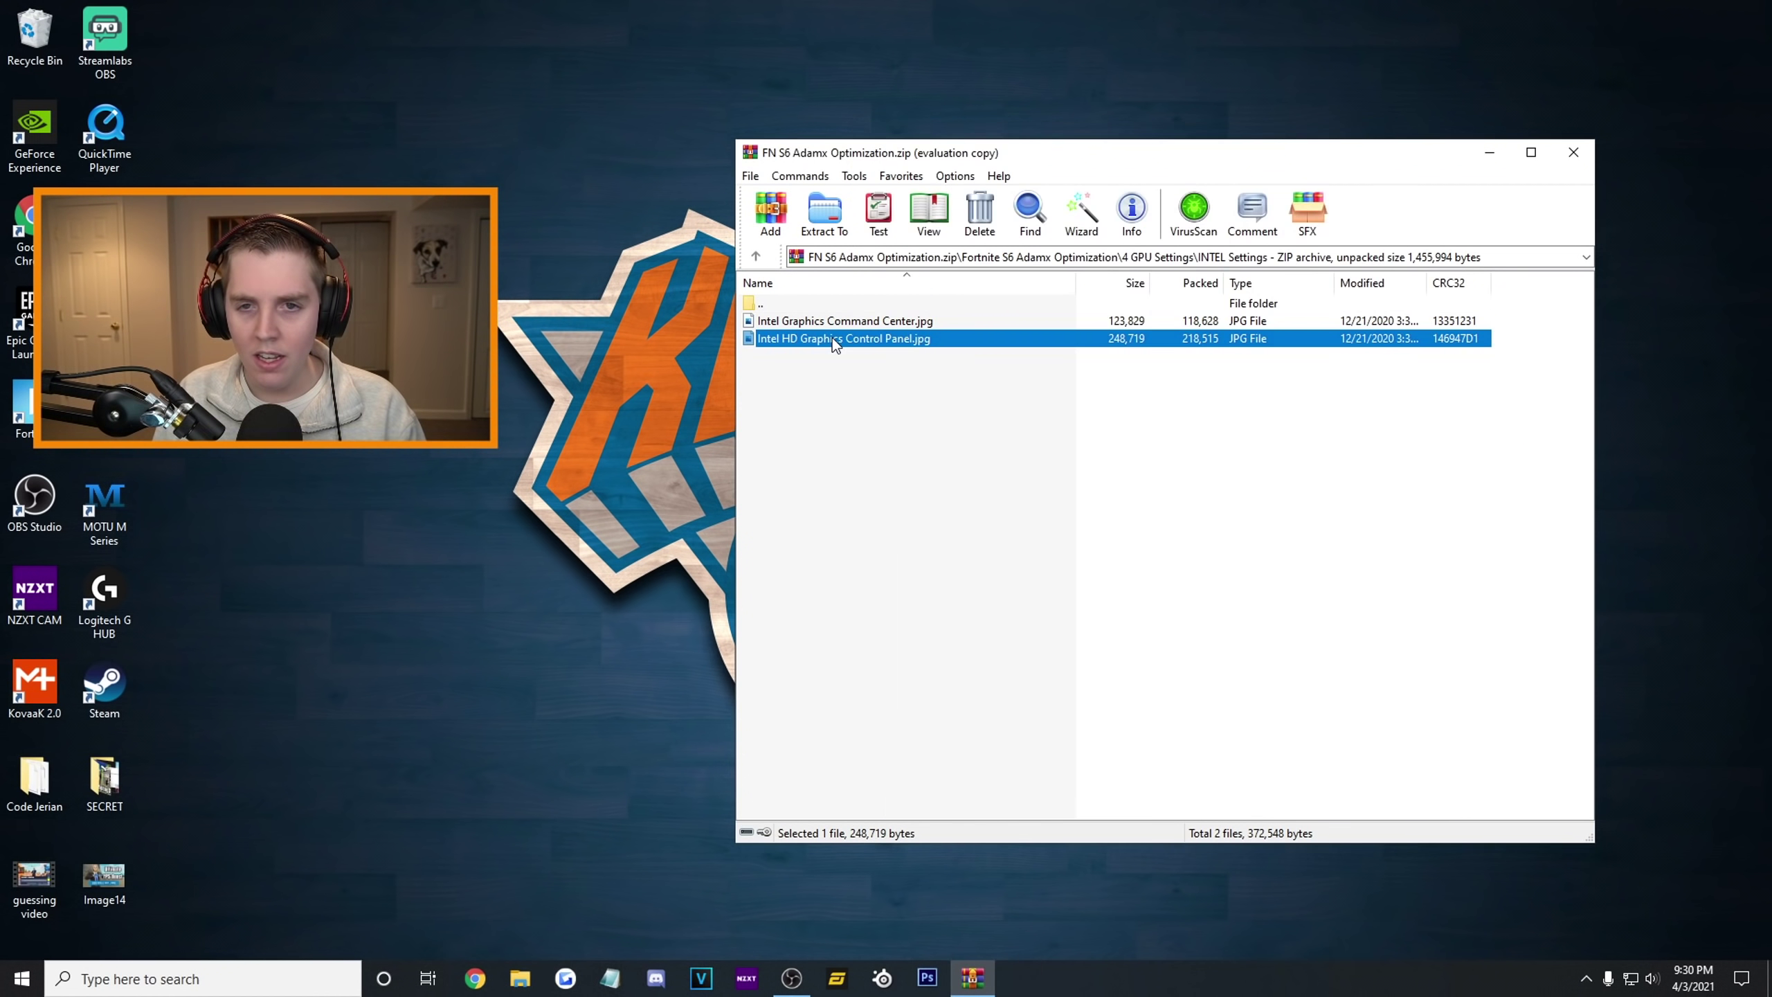
key("alt+F4")
double_click(774, 305)
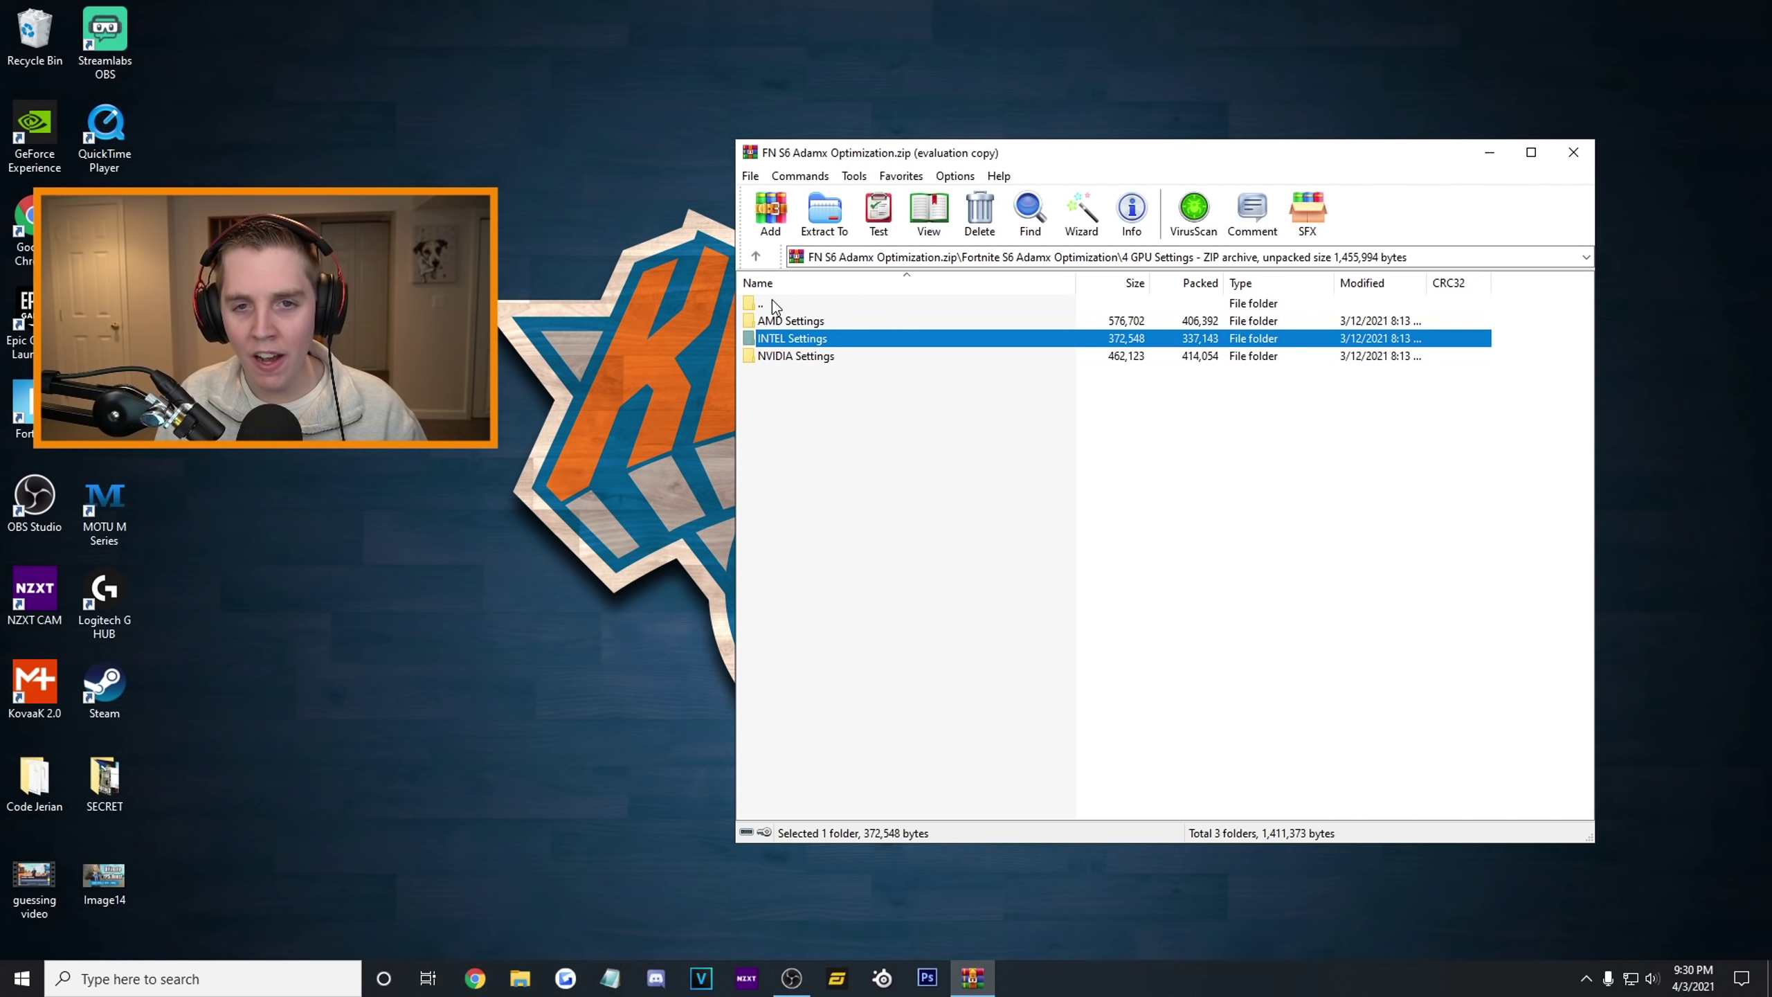
double_click(800, 340)
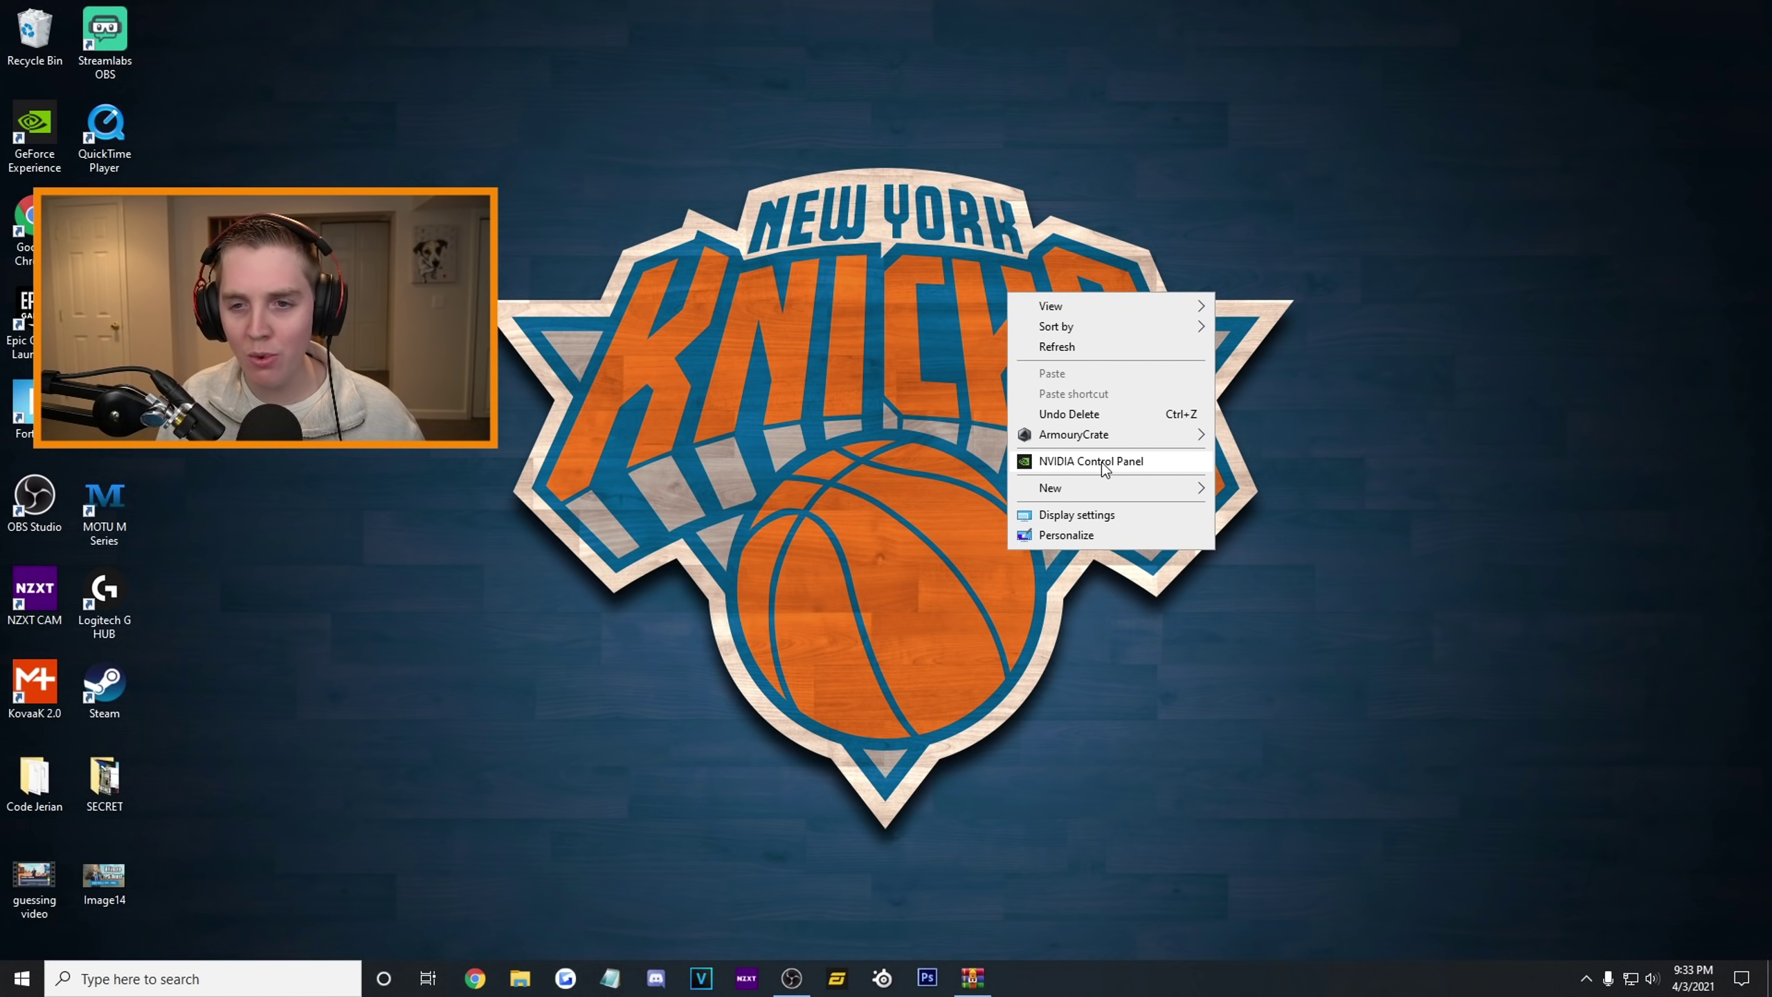
Step: Open the NVIDIA Control Panel, check the image settings with preview, and follow the advanced 3D image settings to Manage 3D Settings
left_click(1102, 463)
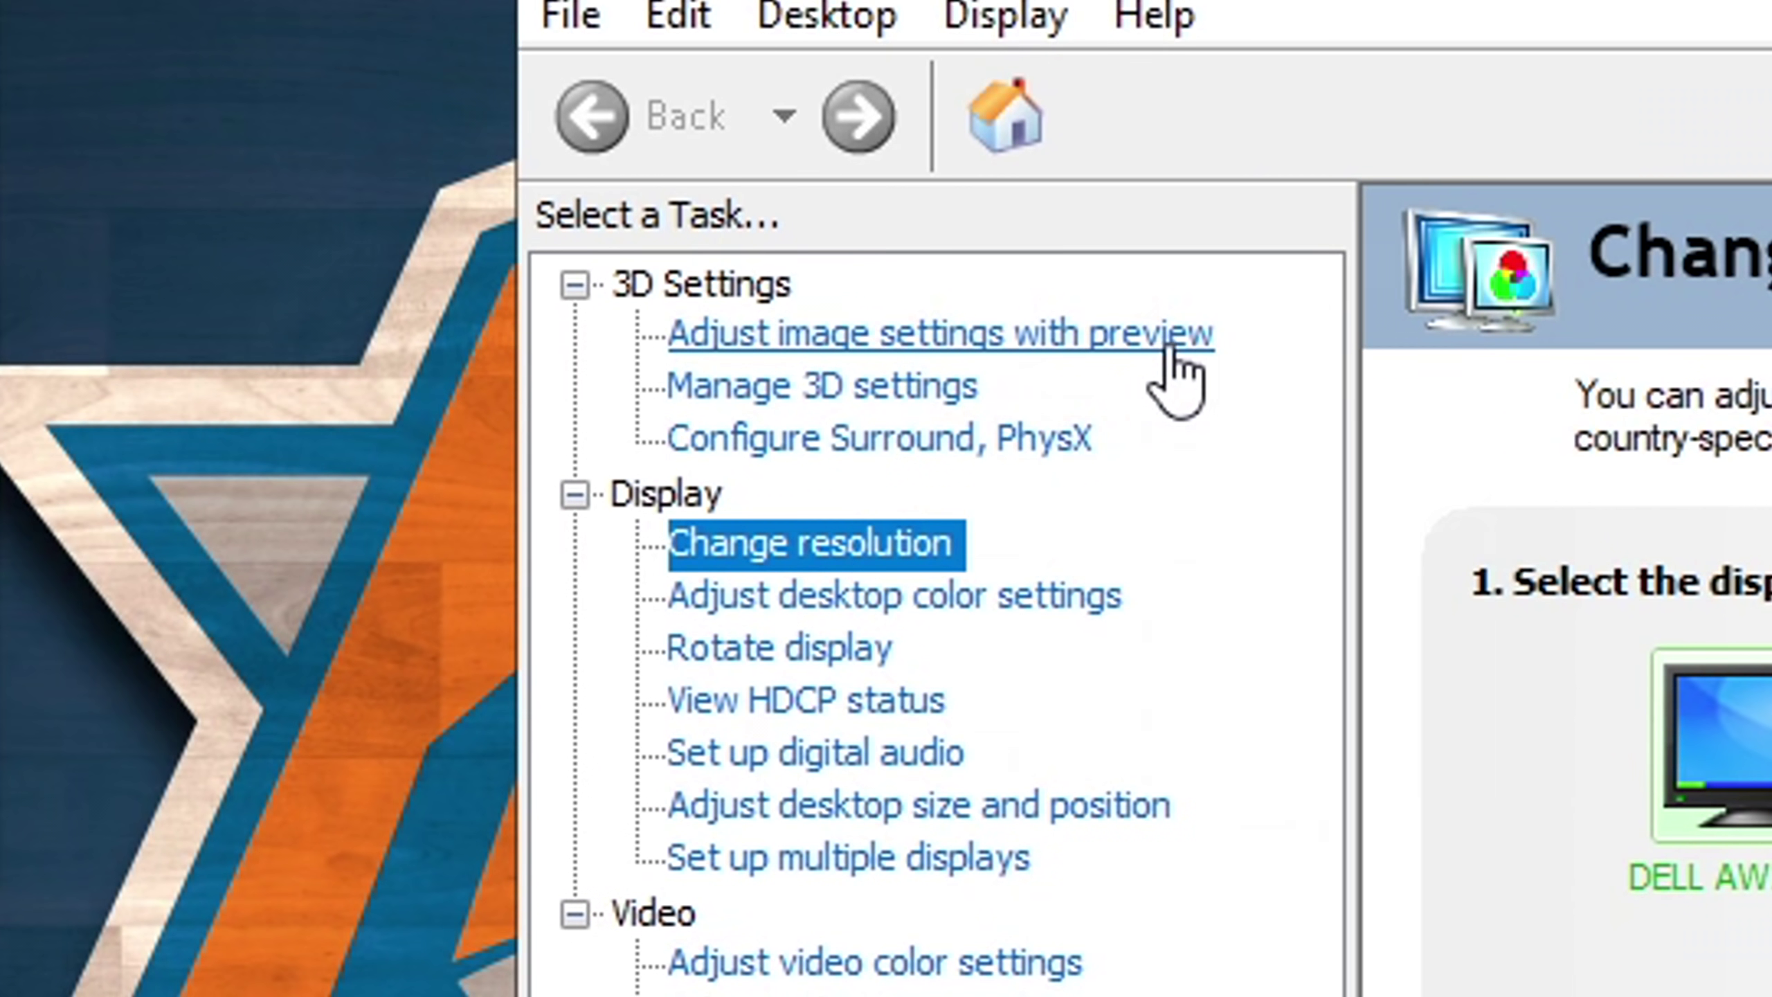
left_click(1152, 346)
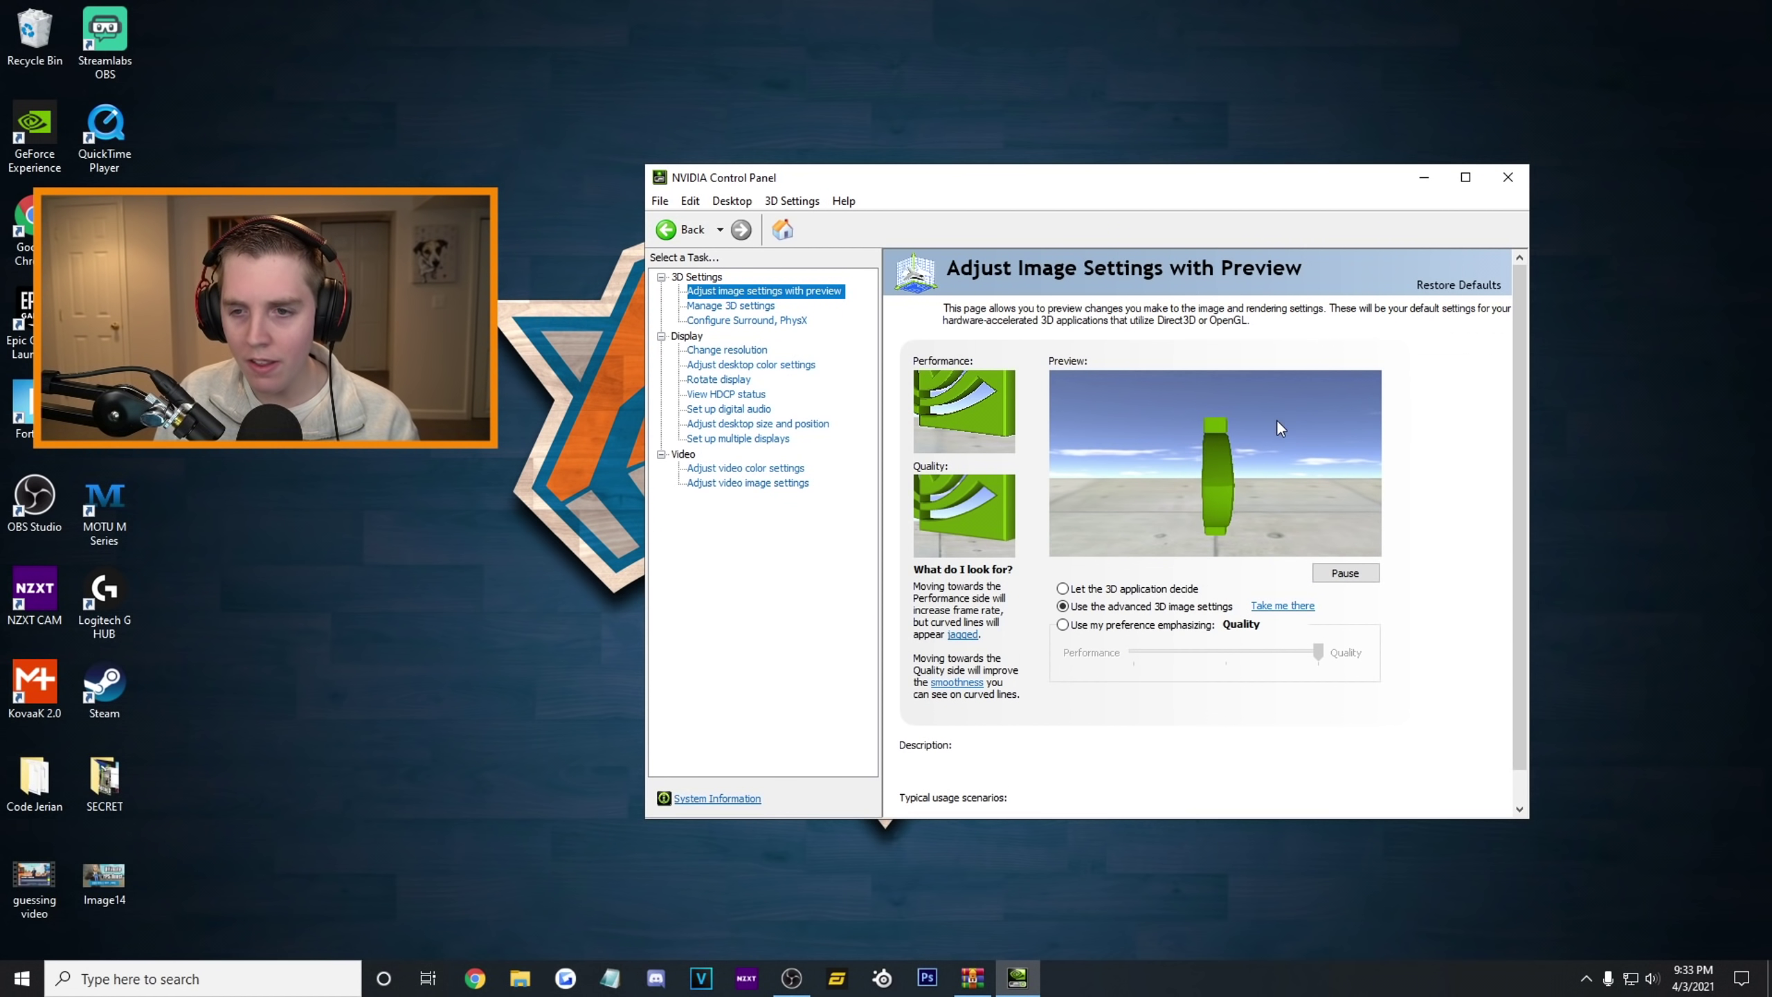
scroll(1272, 419, "down", 1)
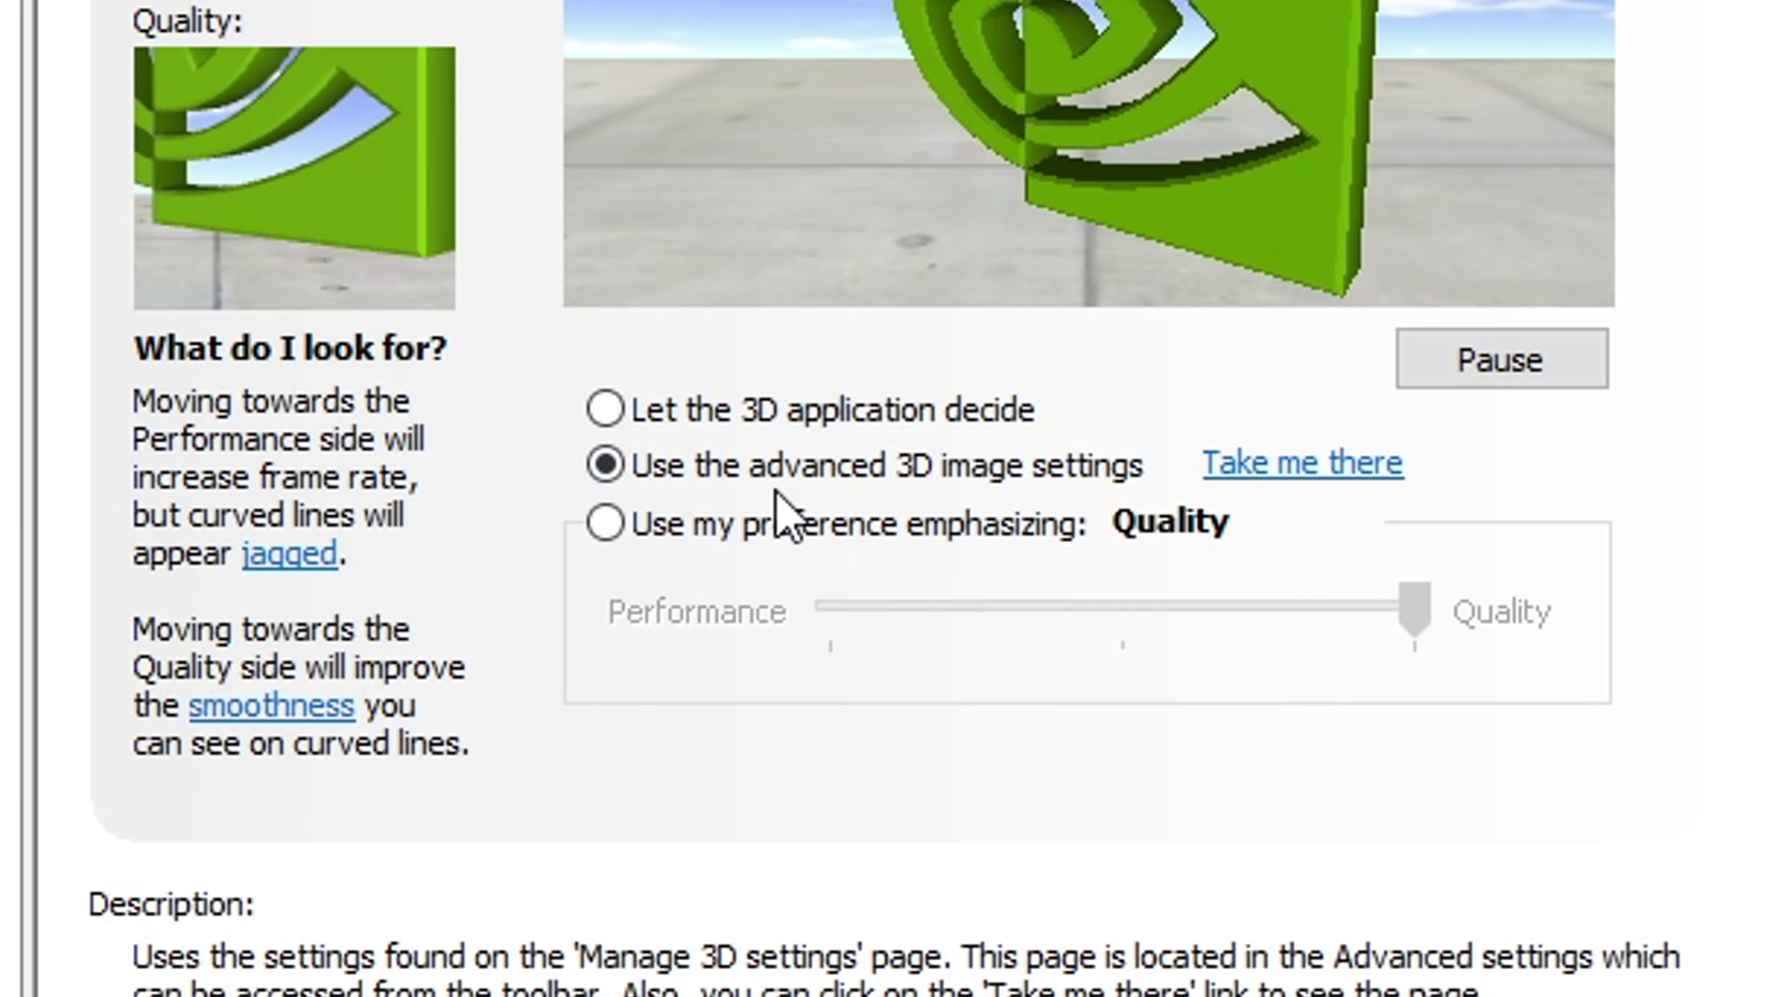
left_click(1270, 465)
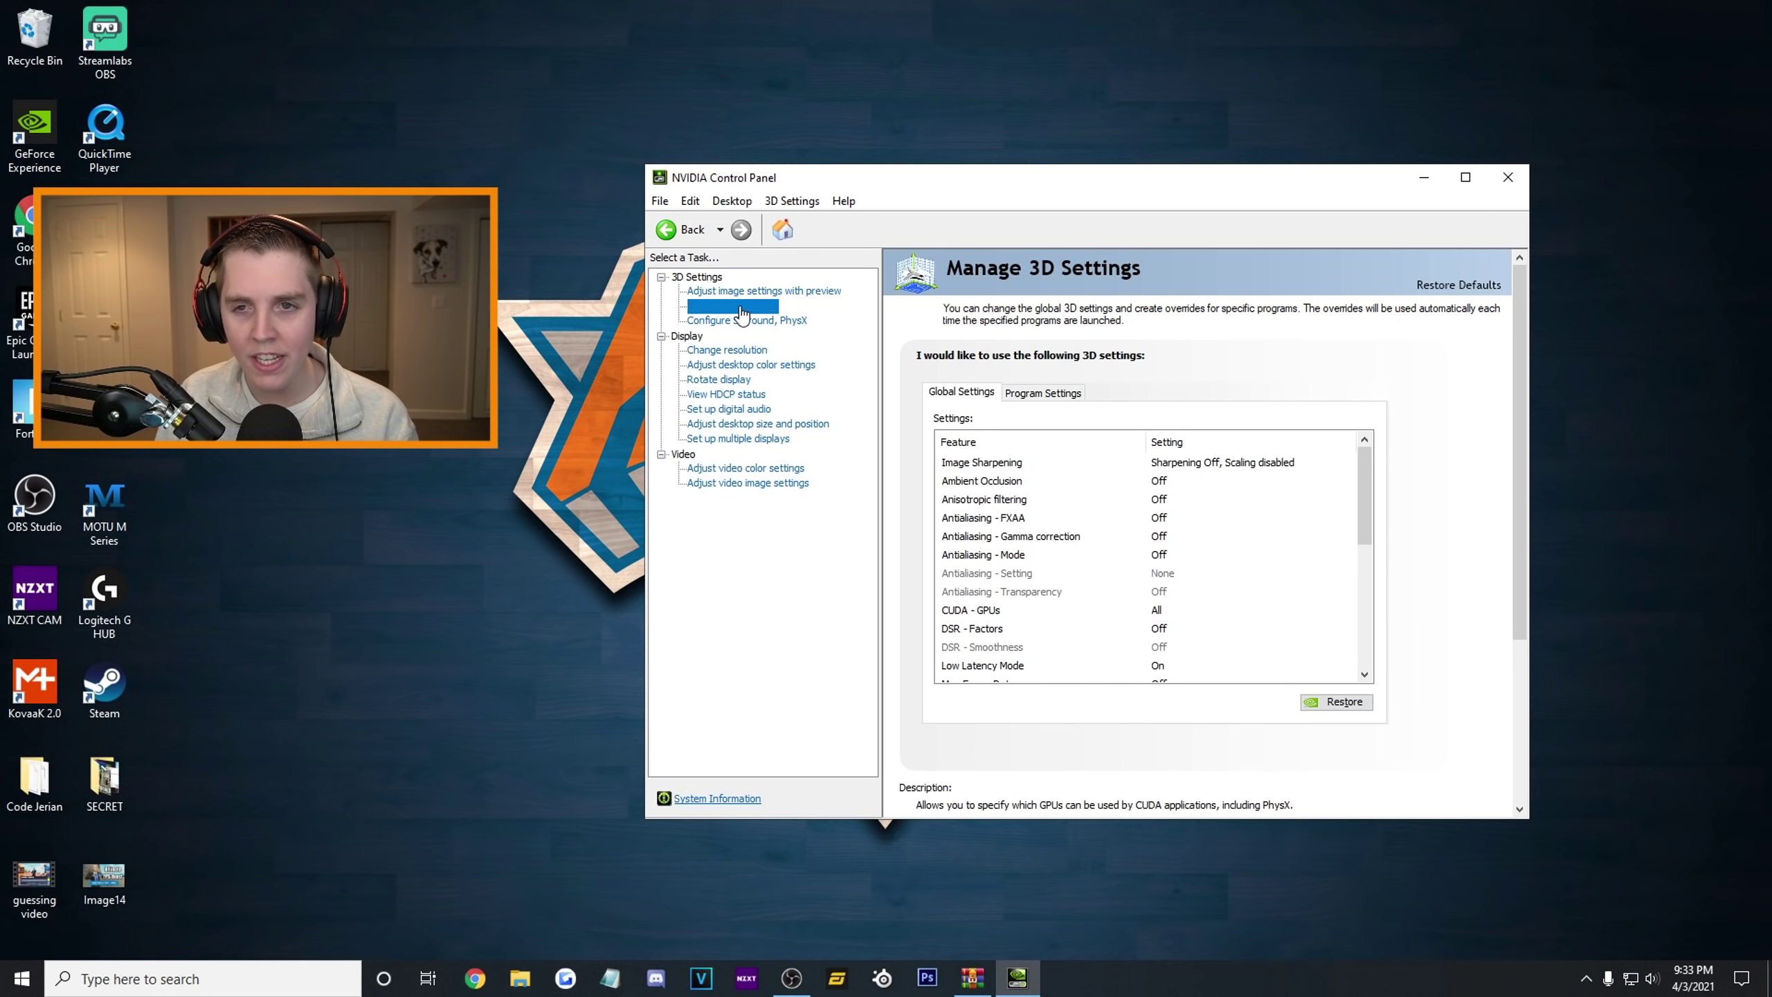
Step: Locate the pack's NVIDIA settings image, and review the global feature list in Manage 3D Settings from start to end
key("alt+Tab")
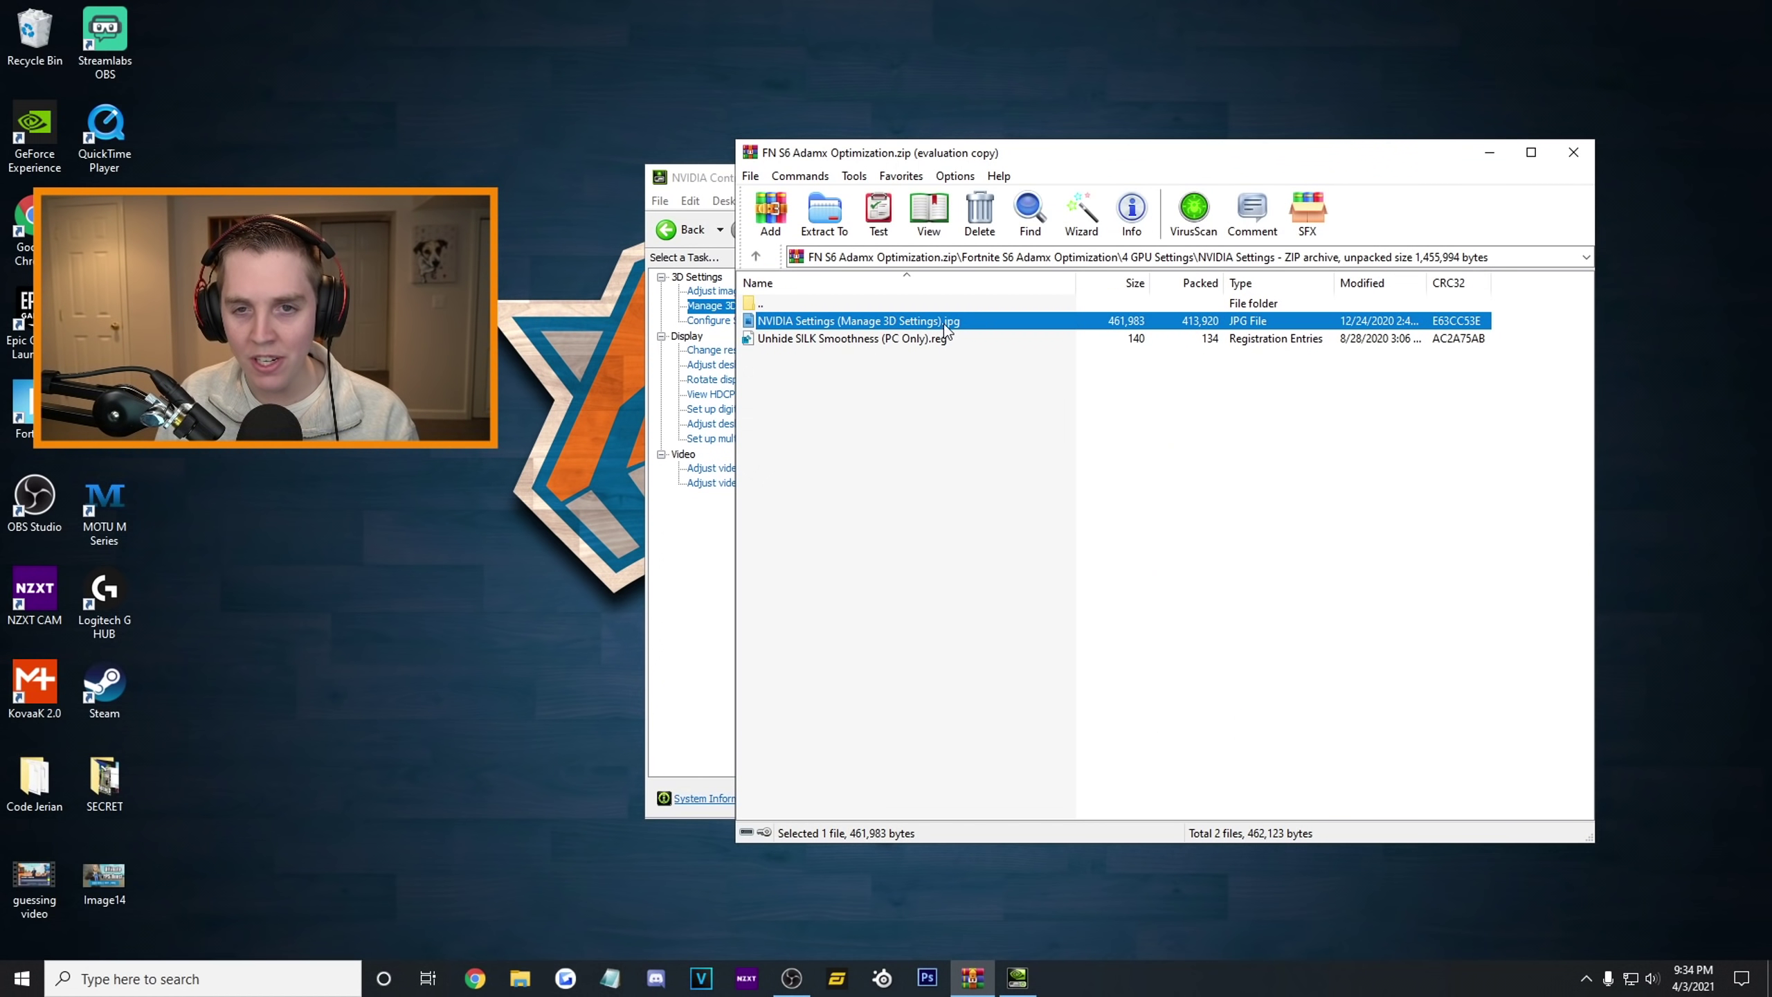
key("alt+Tab")
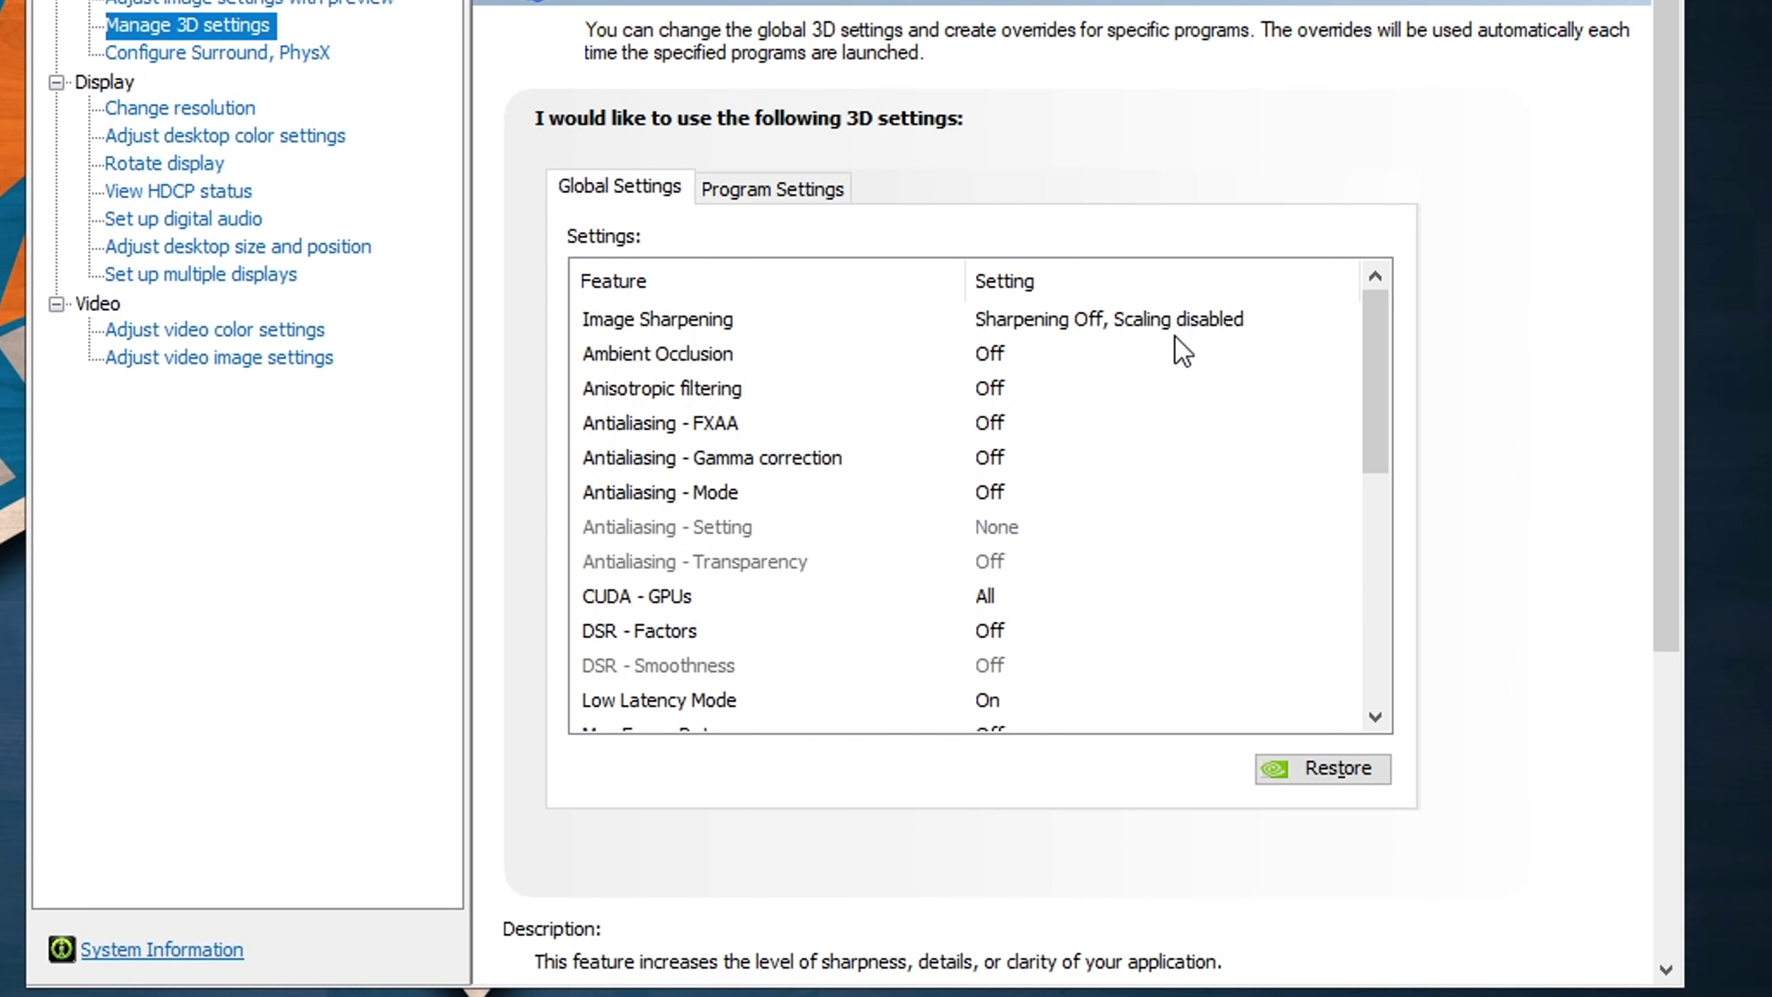
left_click_drag(1374, 361, 1371, 508)
left_click_drag(1365, 569, 1363, 457)
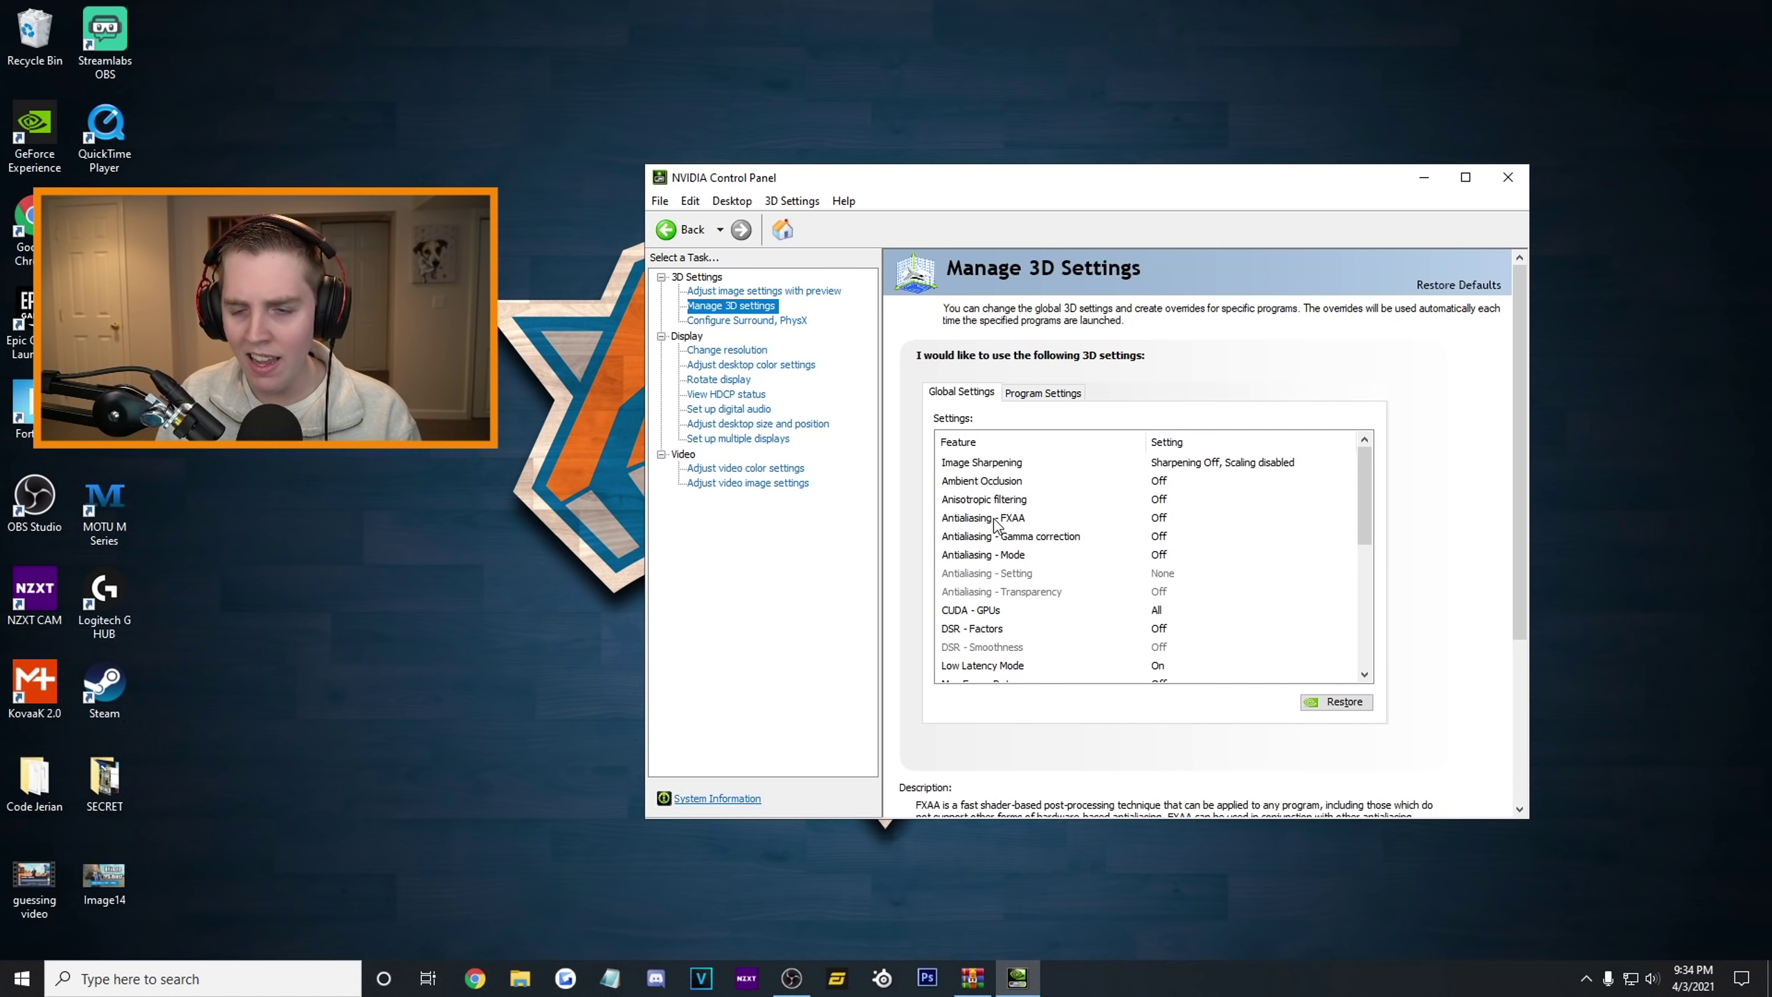
left_click_drag(1364, 475, 1407, 607)
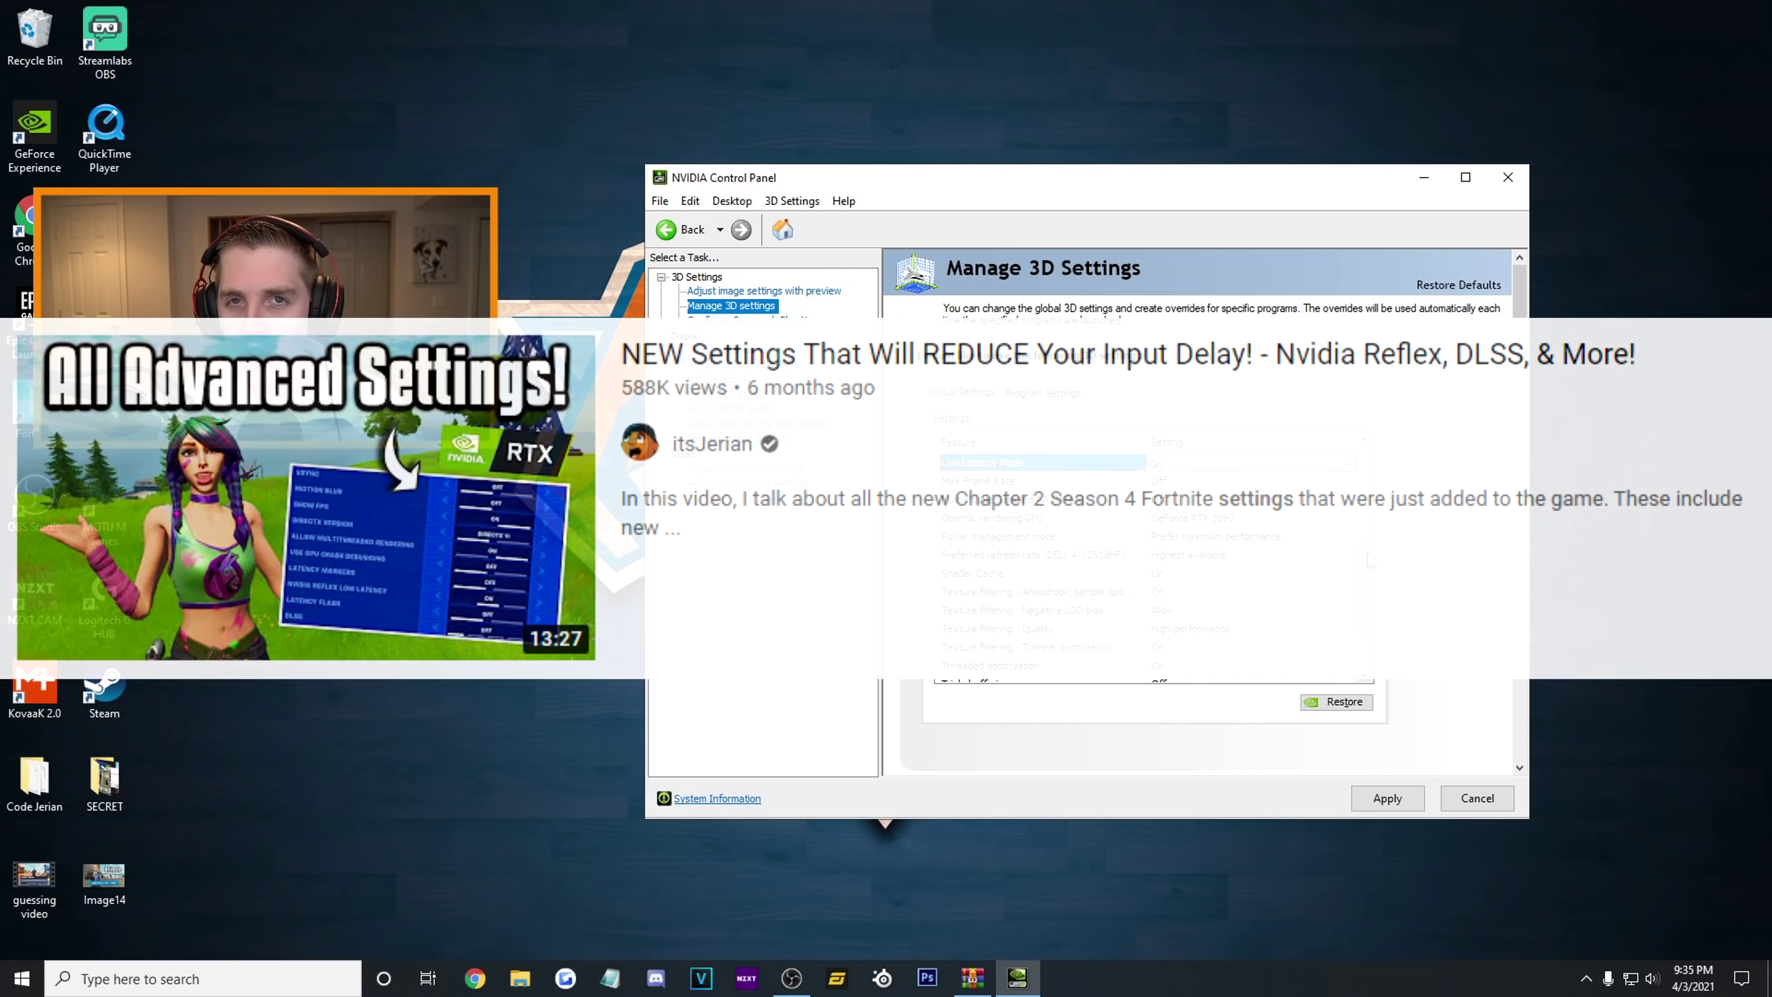
left_click_drag(1360, 602, 1351, 489)
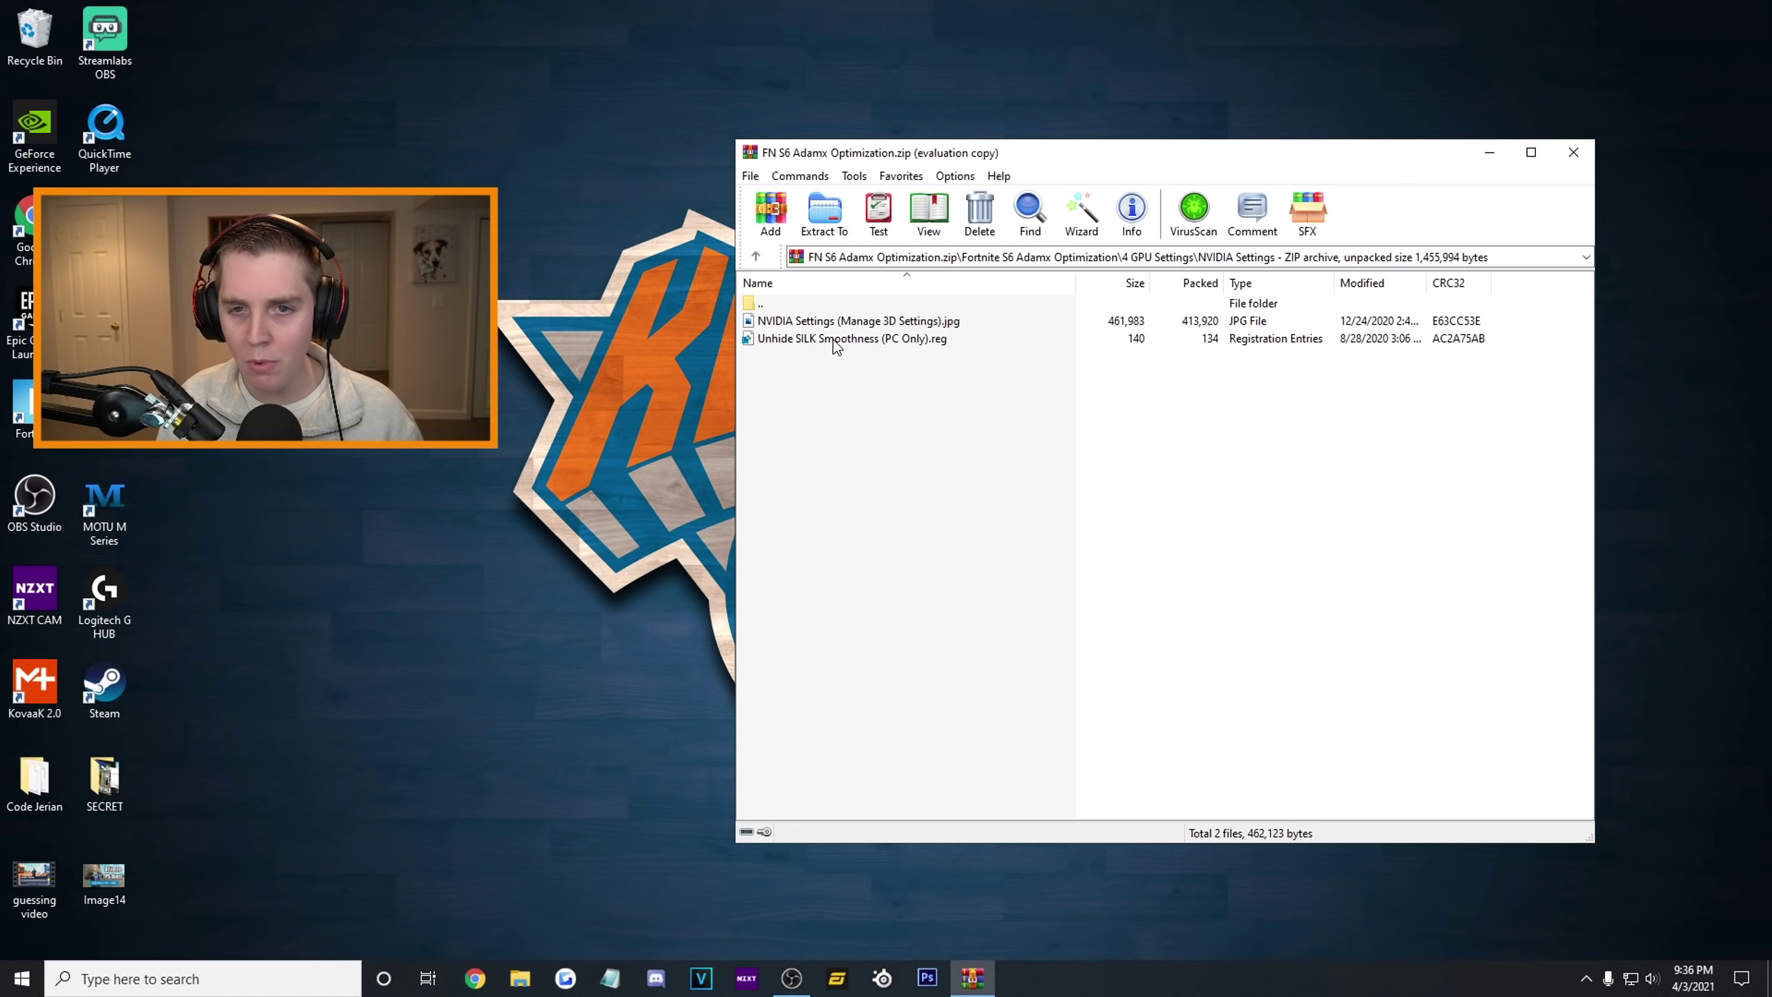
Step: Merge Unhide SILK Smoothness (PC Only).reg from the NVIDIA Settings folder into the registry
double_click(886, 340)
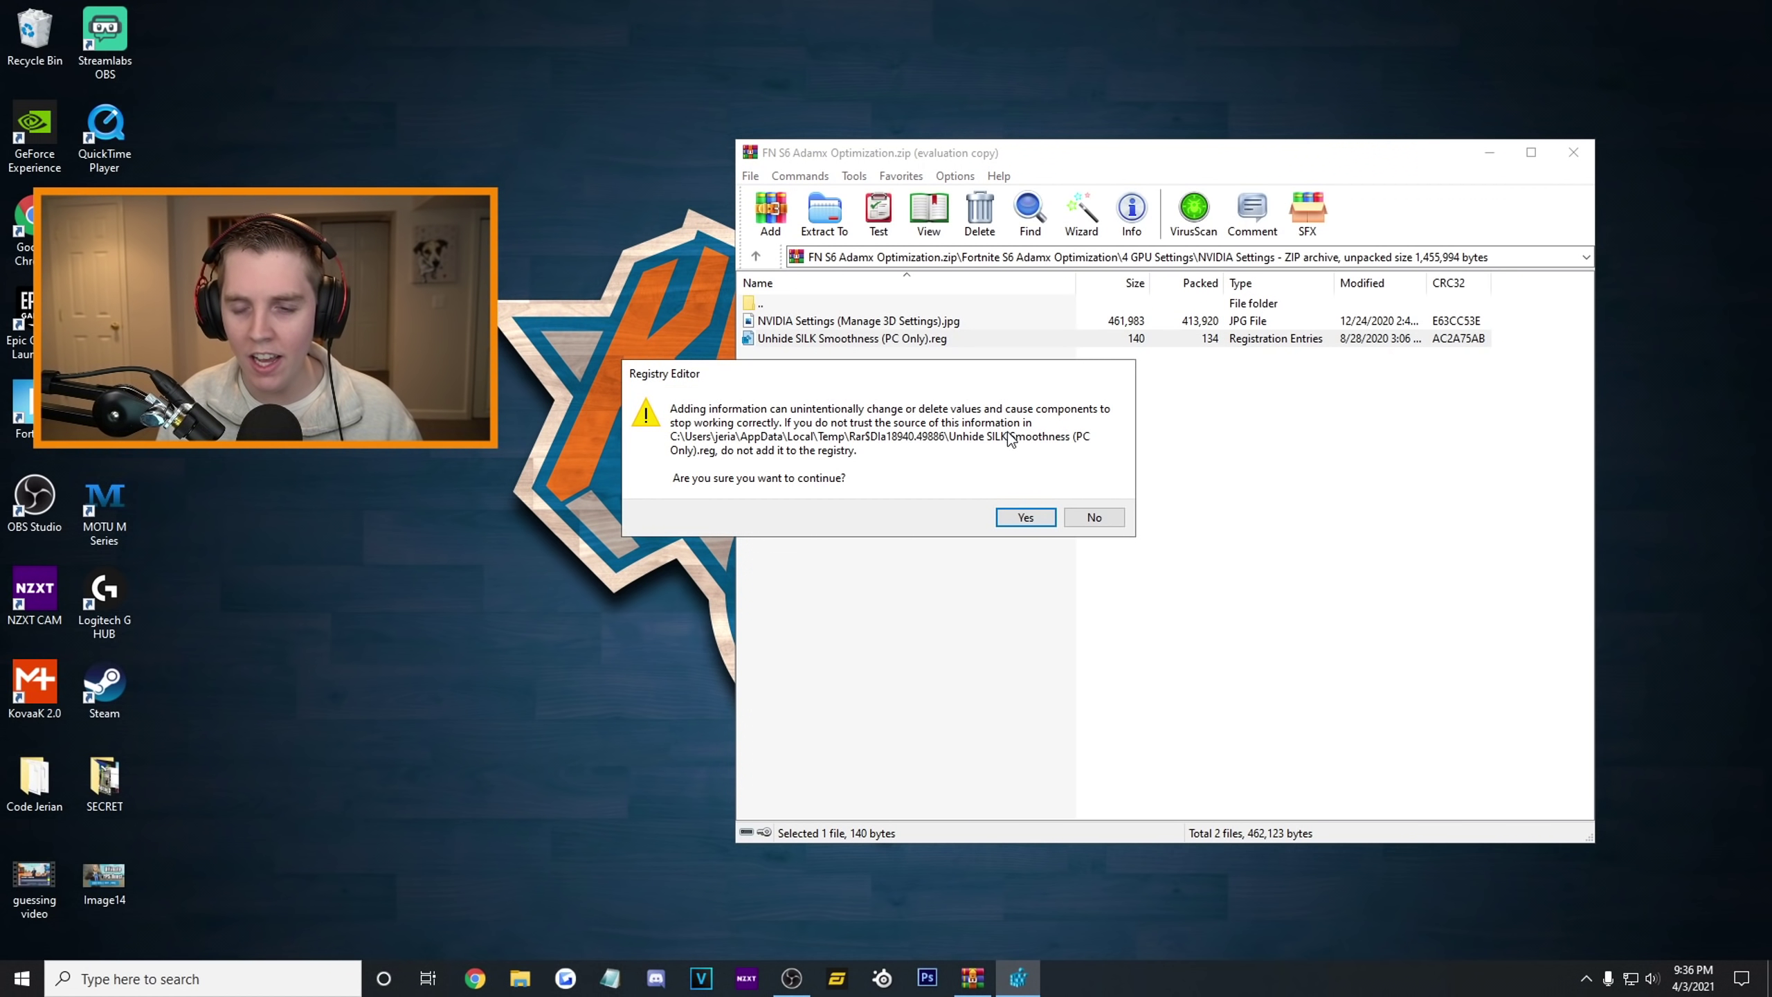
left_click(1021, 519)
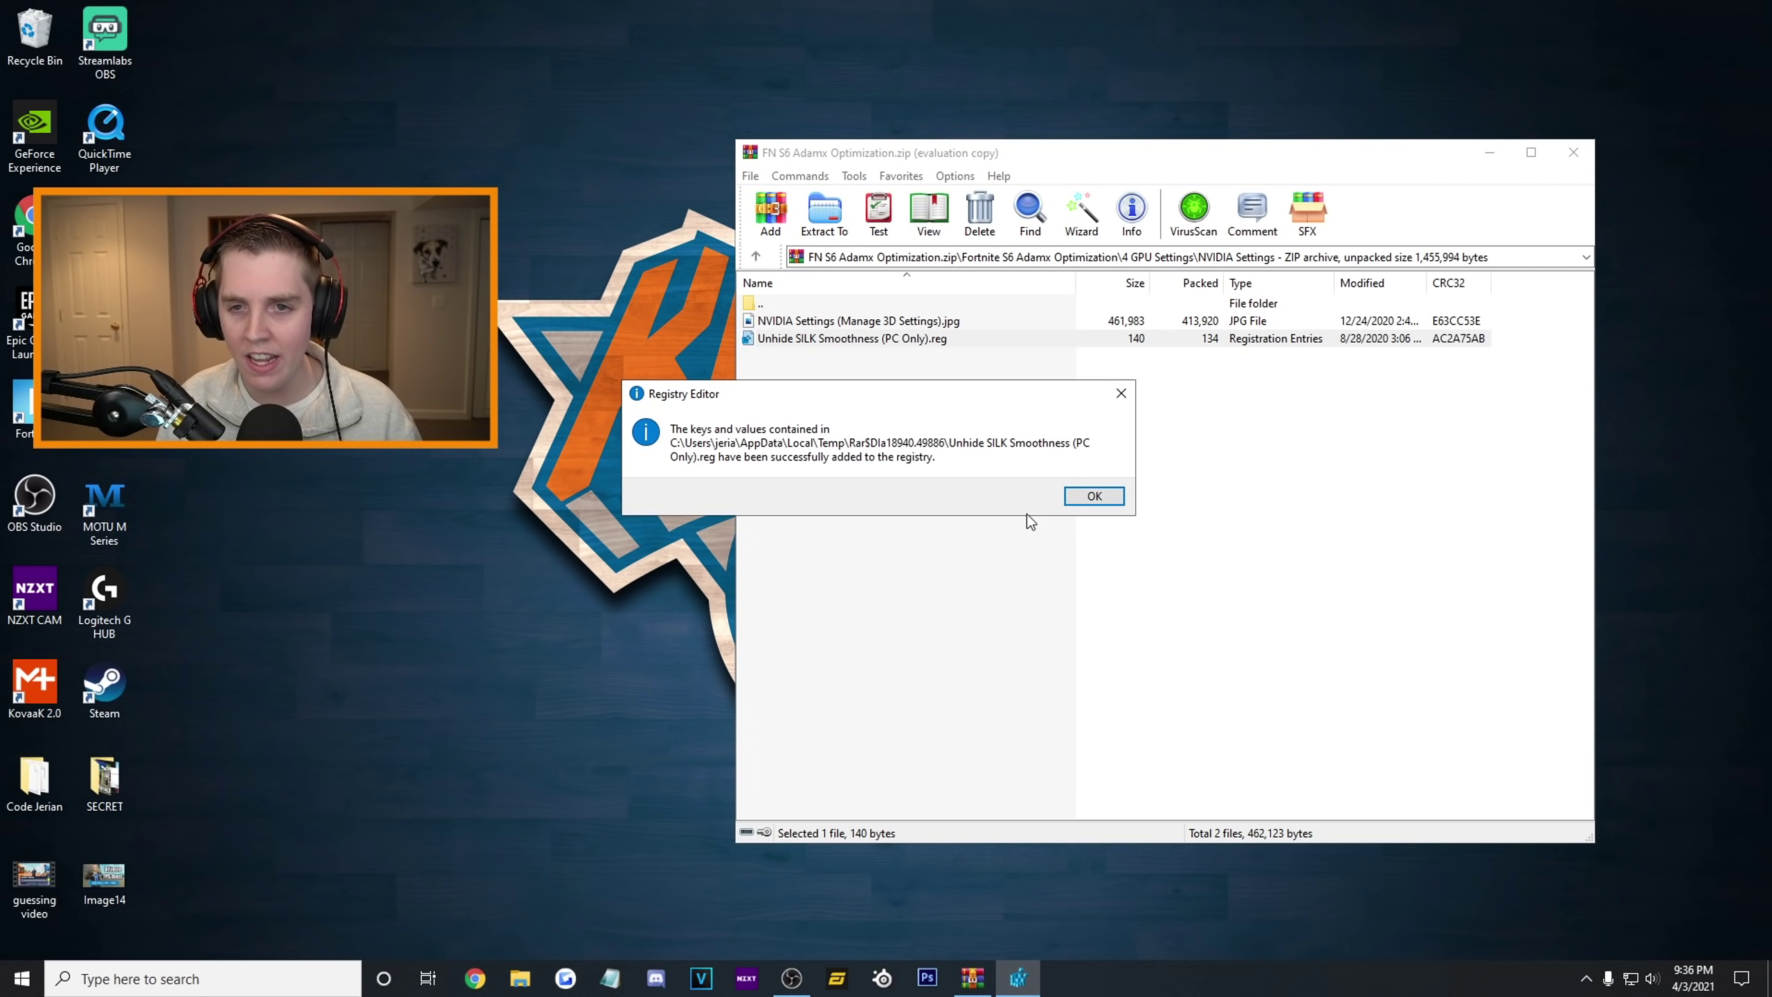
left_click(1094, 496)
Step: Reopen the NVIDIA Control Panel from the desktop, set SILK Smoothness to Off in the global 3D settings, and apply it
key("super+d")
right_click(1006, 371)
left_click(1085, 542)
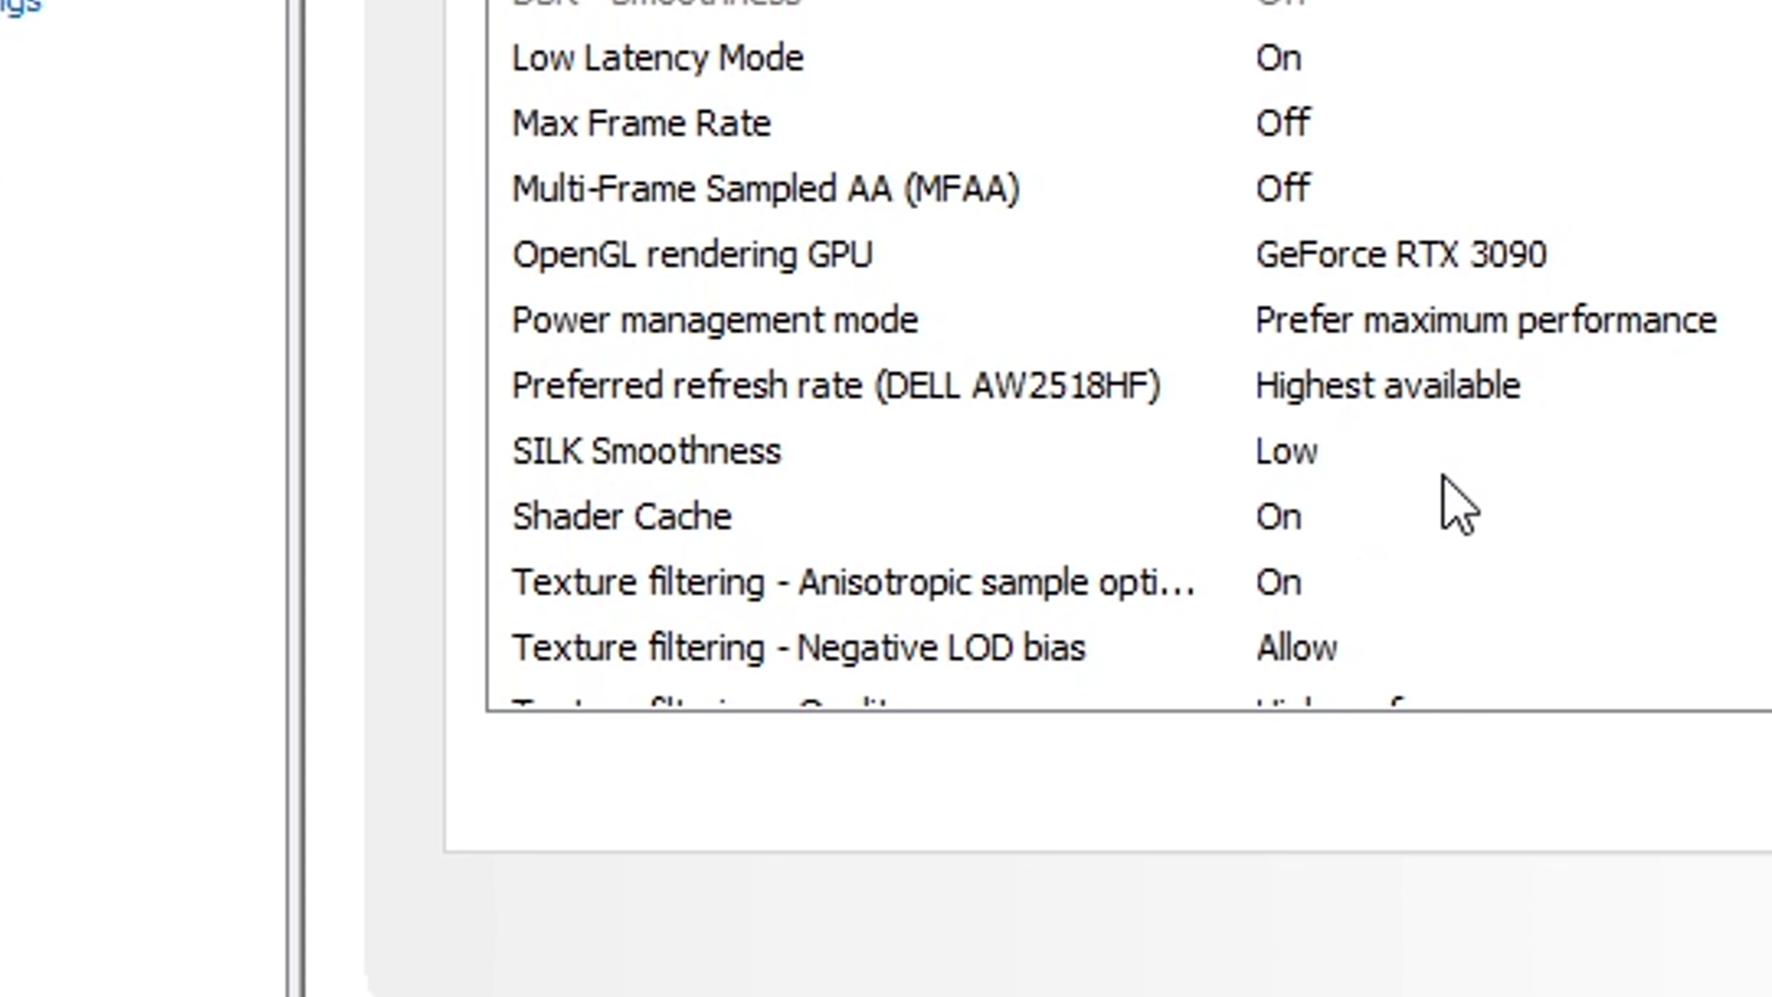
left_click(1410, 257)
scroll(1410, 274, "down", 1)
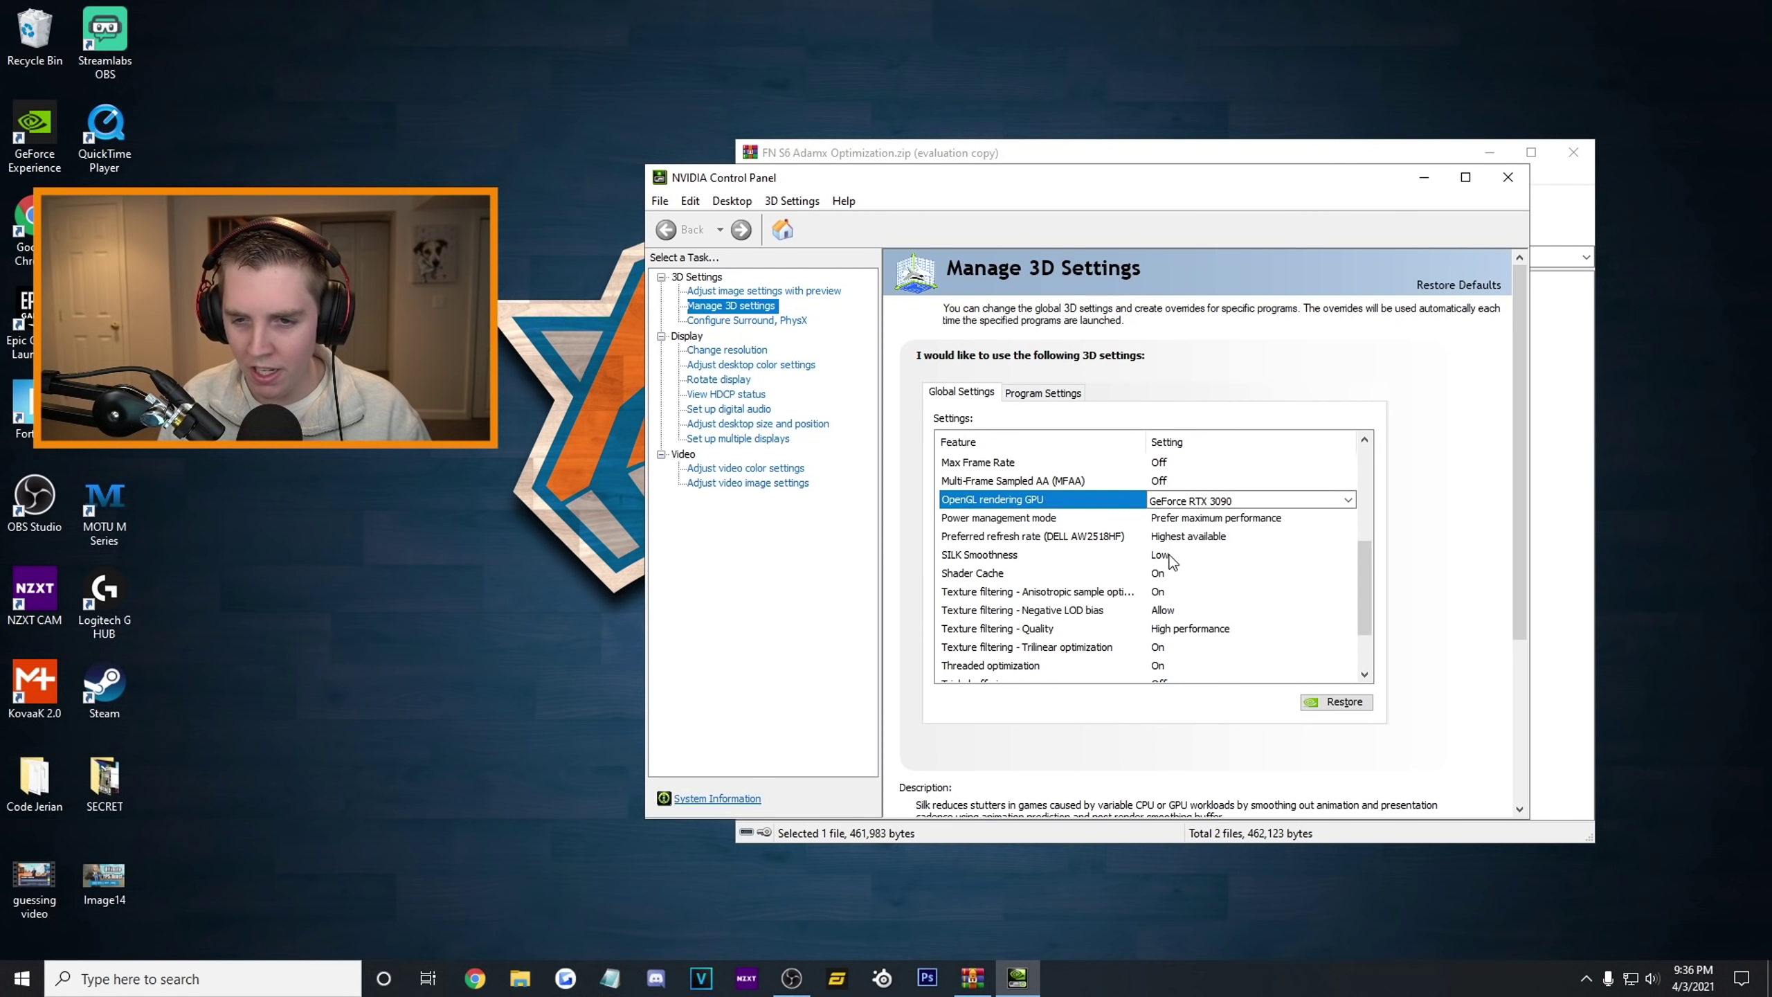
left_click(1171, 558)
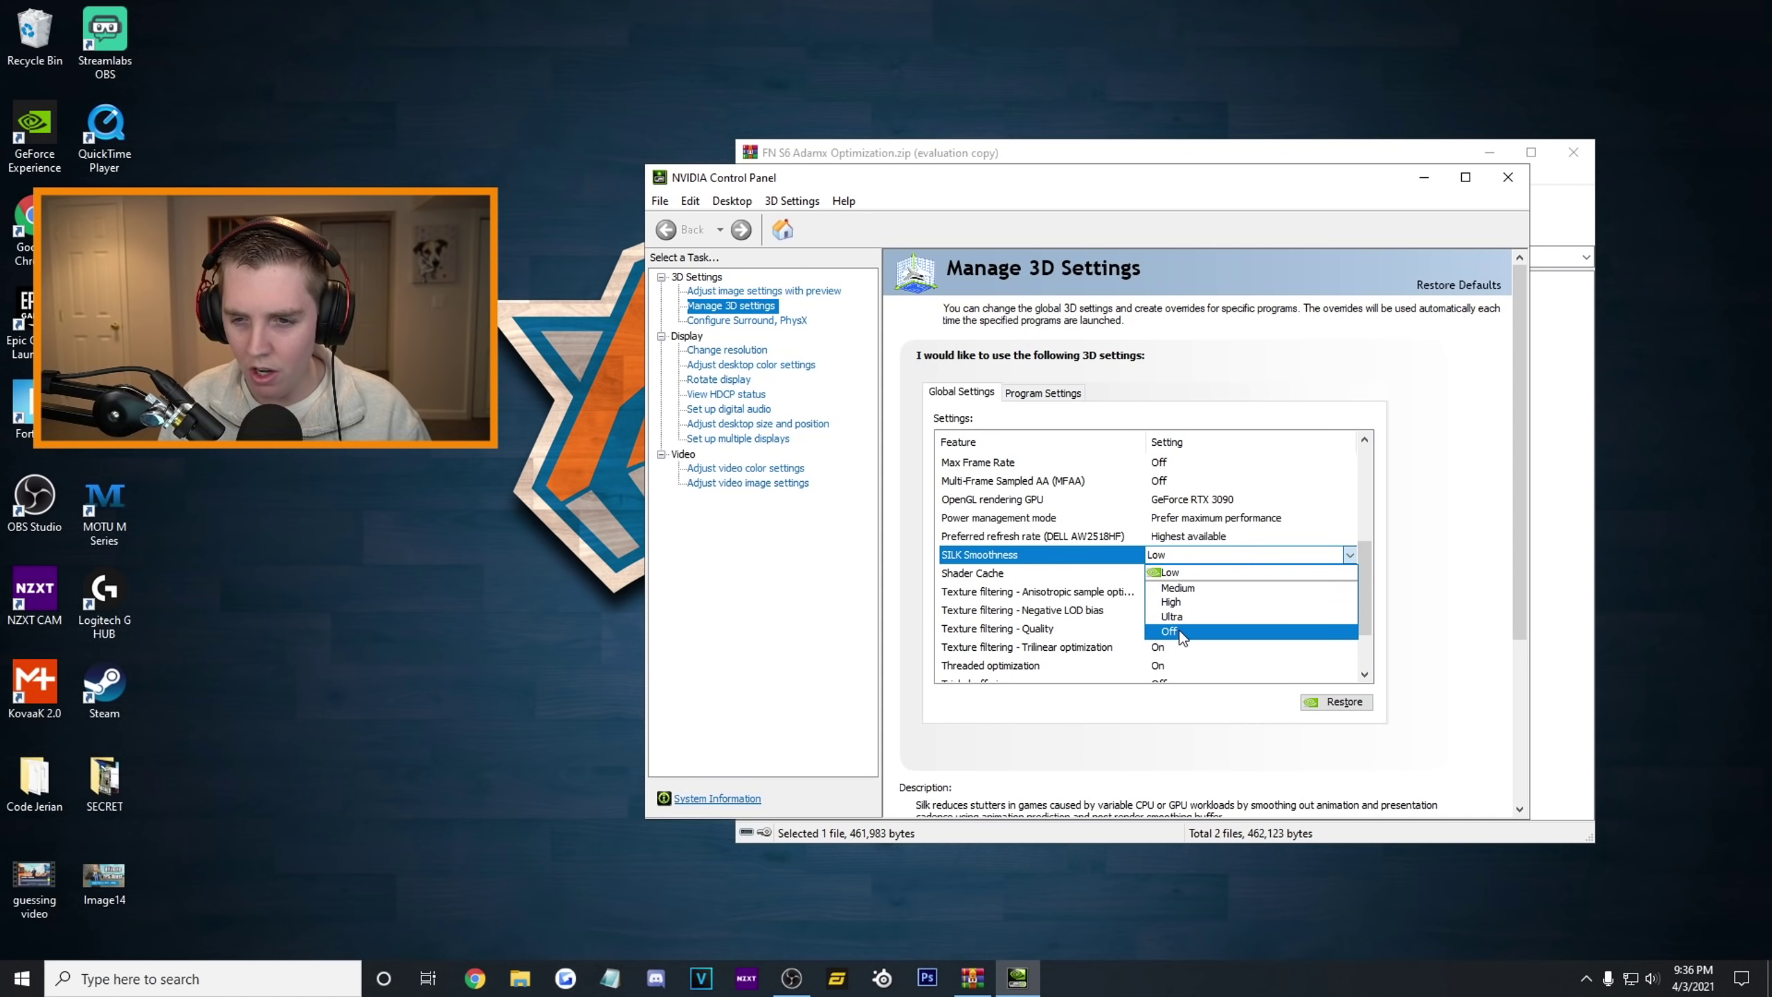
left_click(1178, 632)
left_click(1388, 798)
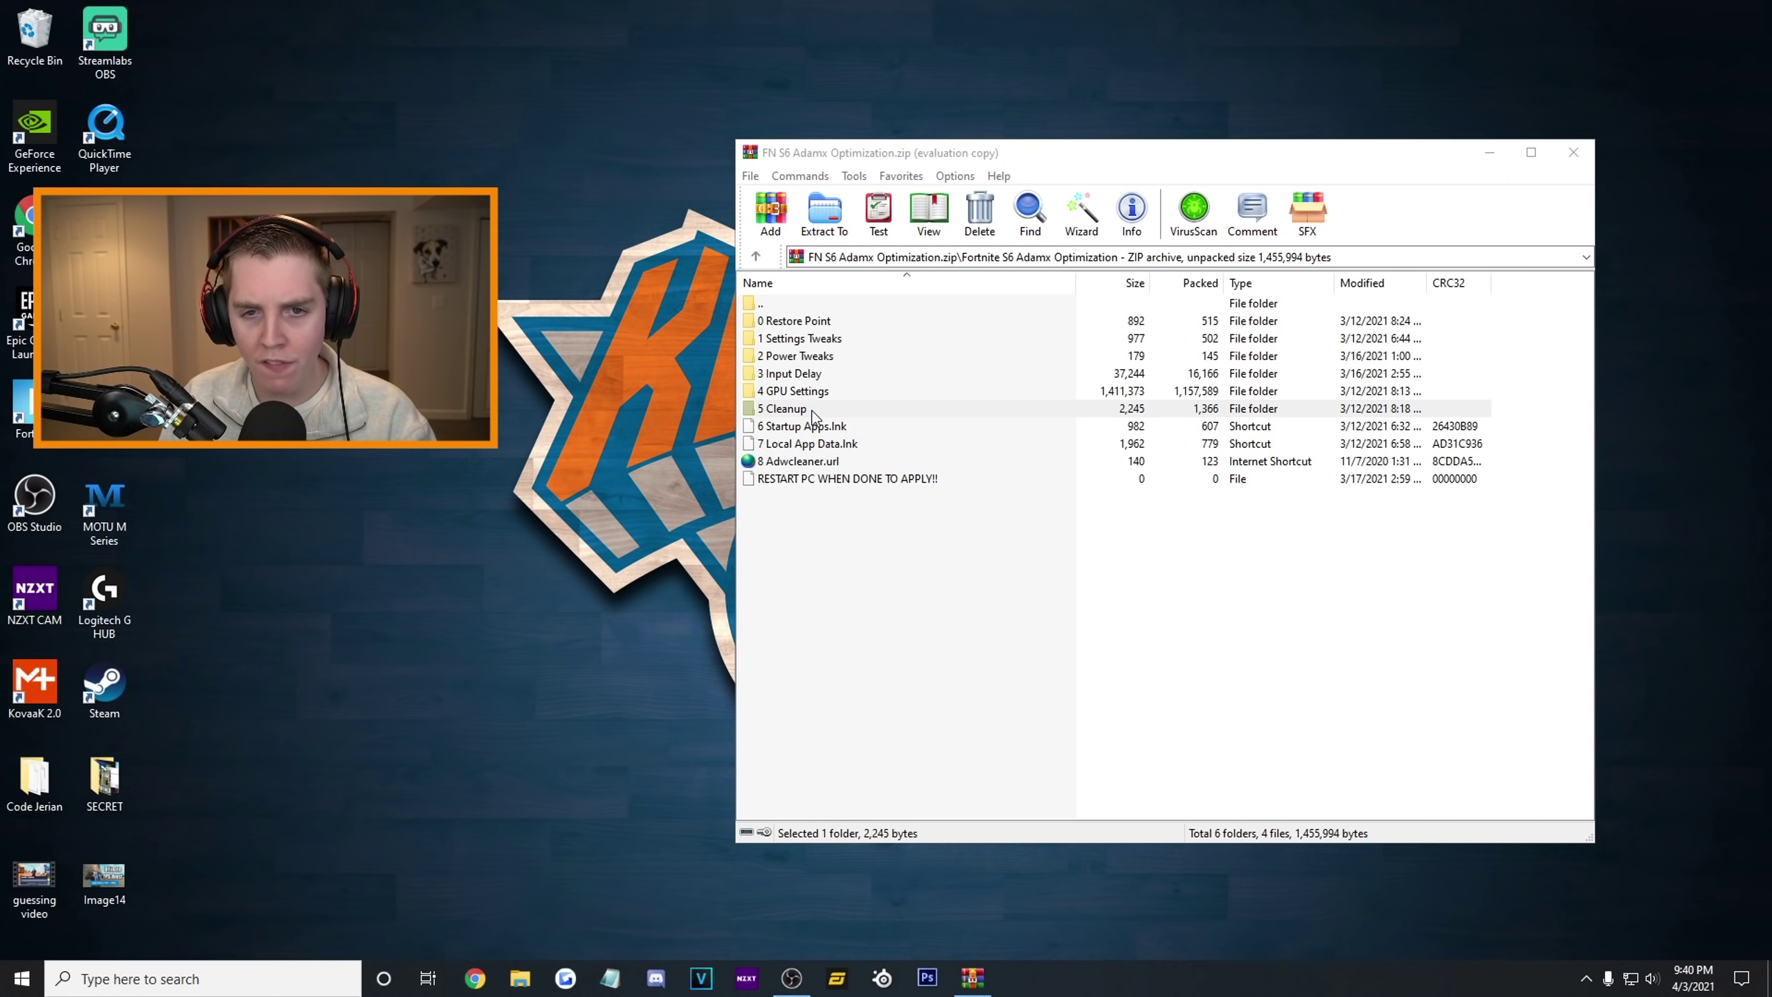
Step: Run Delete Log Files.bat from the pack's 5 Cleanup folder, and dismiss its console window when it finishes
double_click(811, 410)
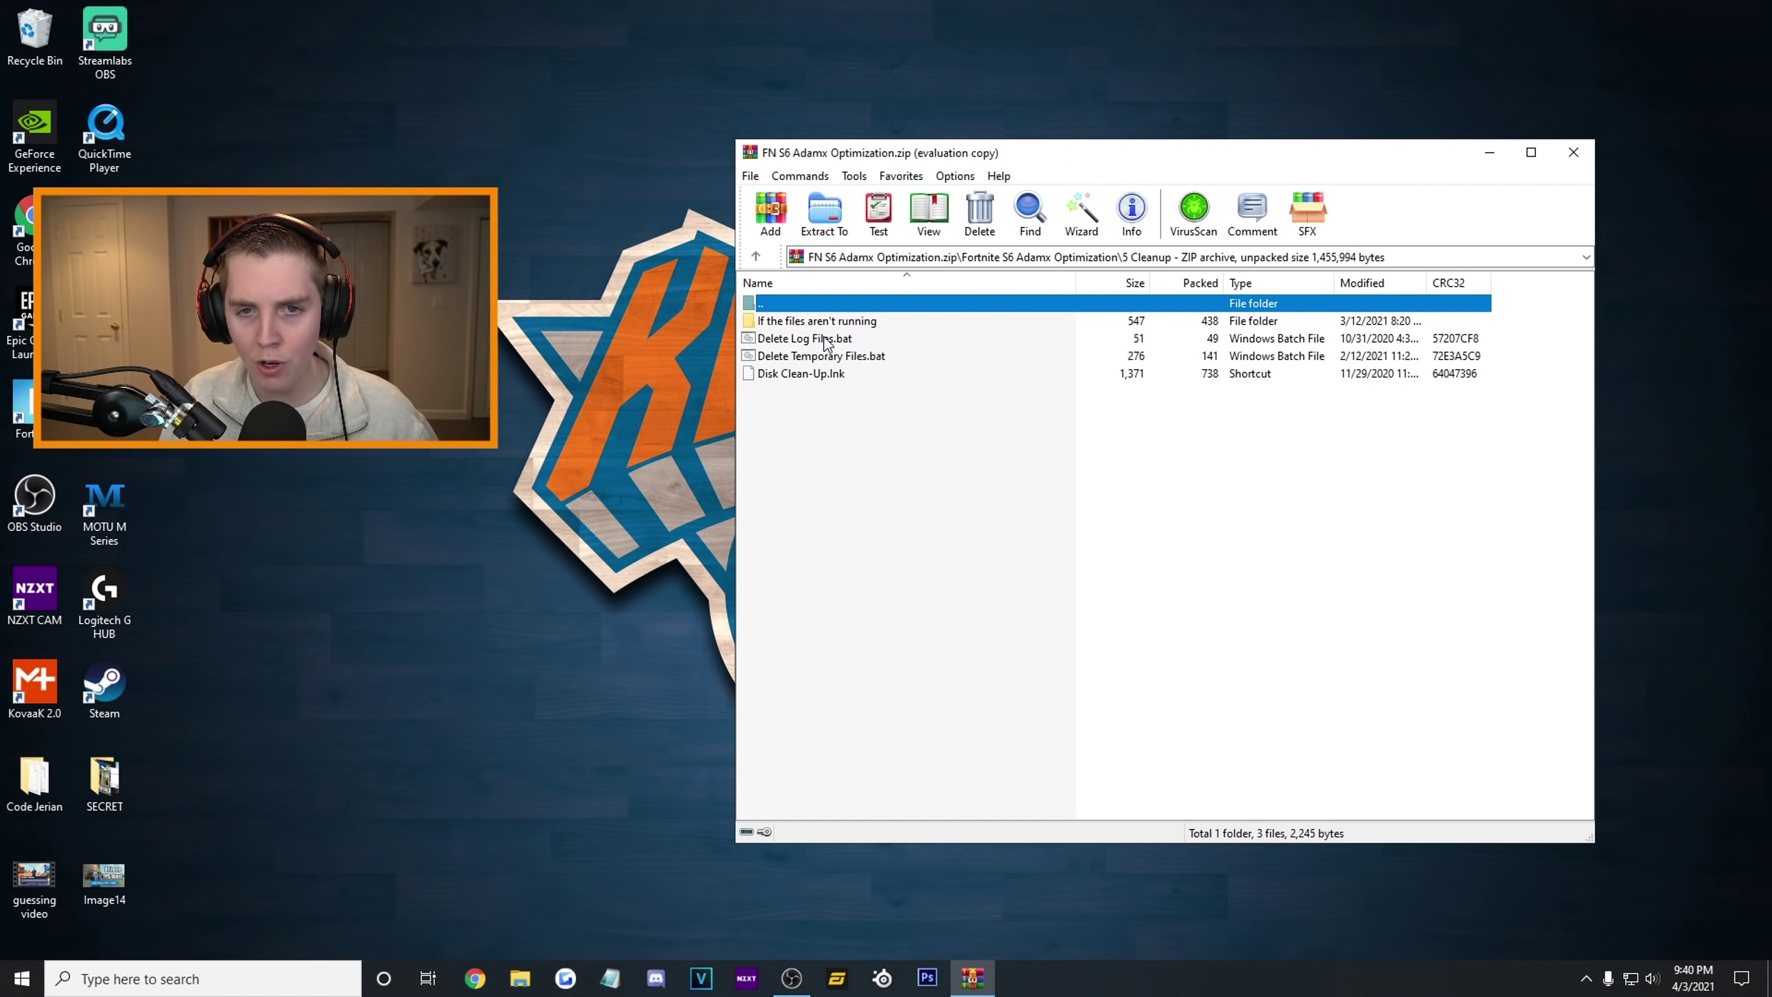
left_click(827, 338)
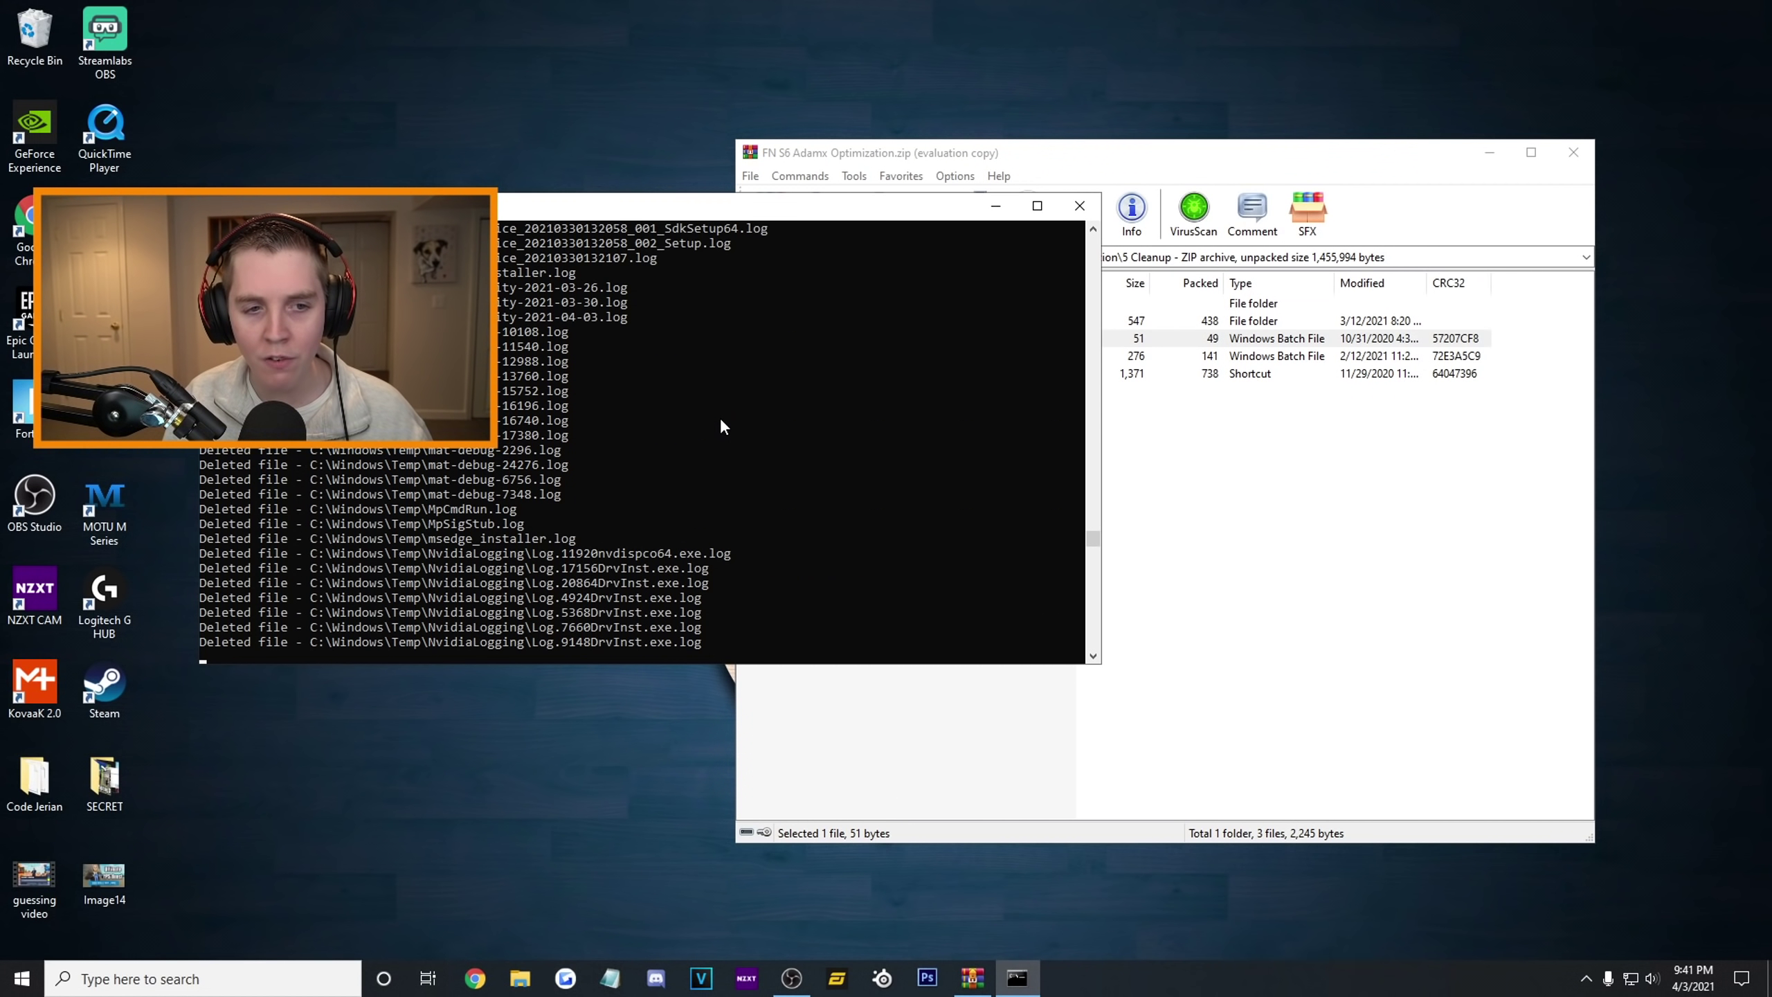
left_click_drag(635, 205, 1121, 210)
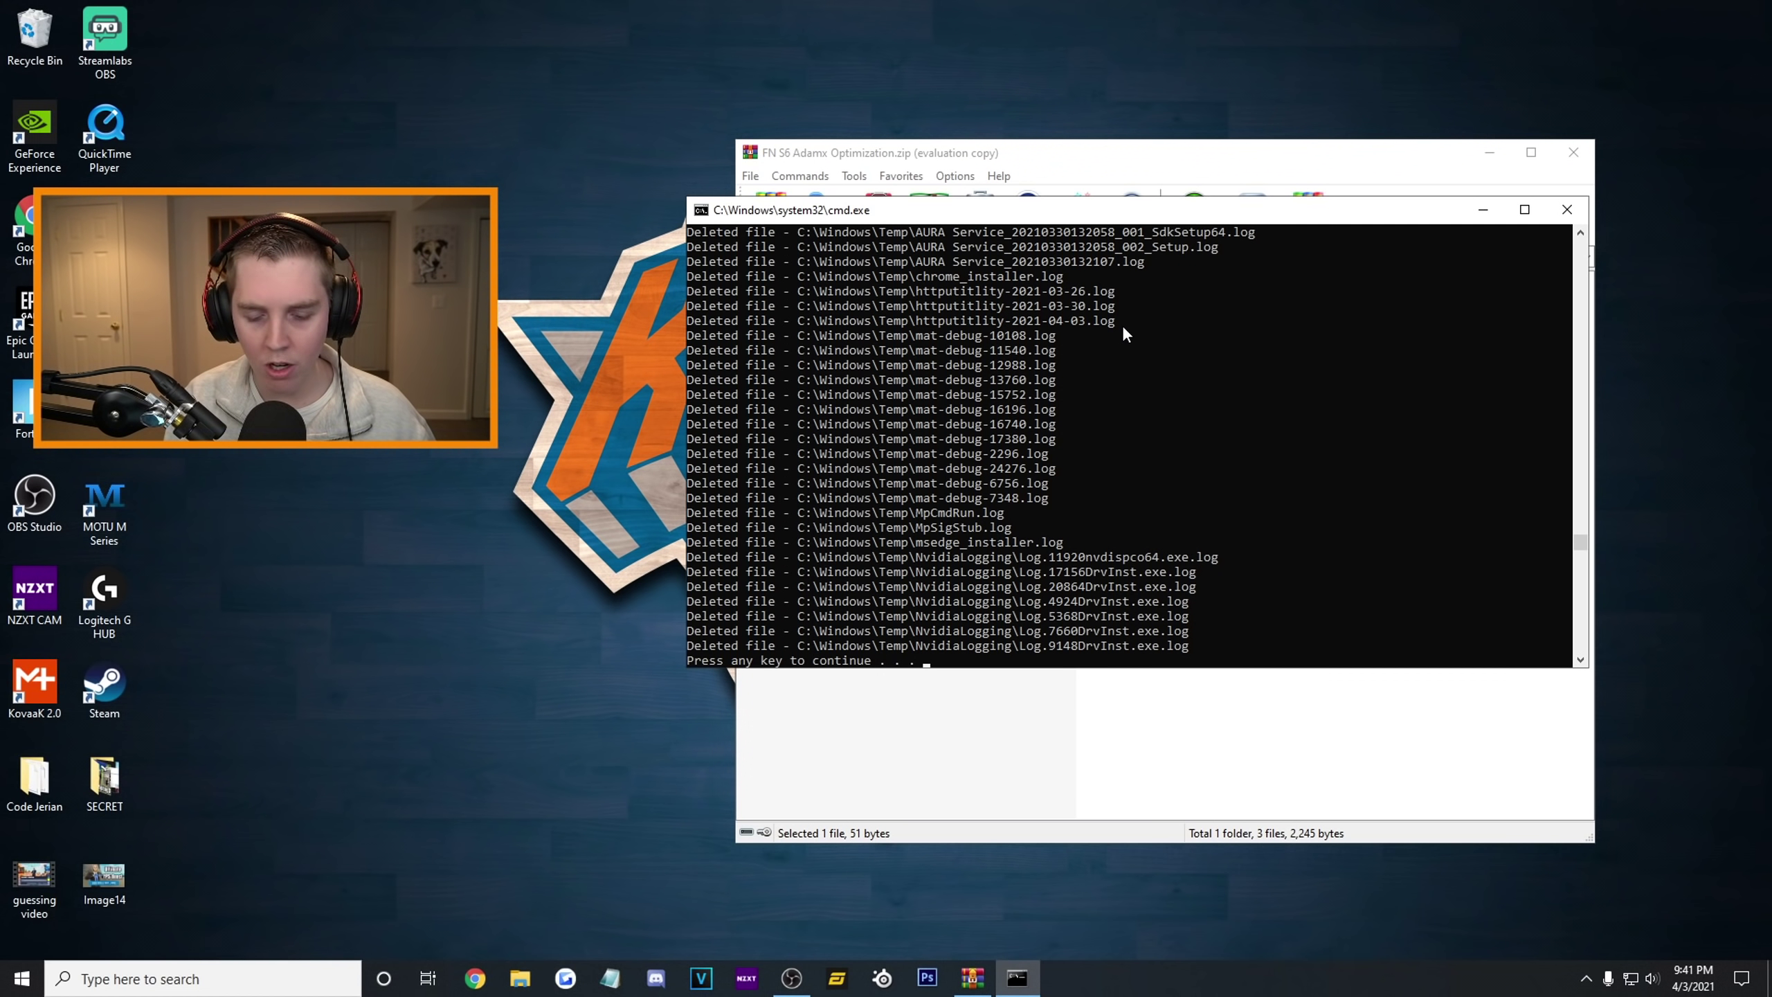
key("Return")
Step: Select Delete Temporary Files.bat in the 5 Cleanup folder, and search Windows for fortnite
key("Down")
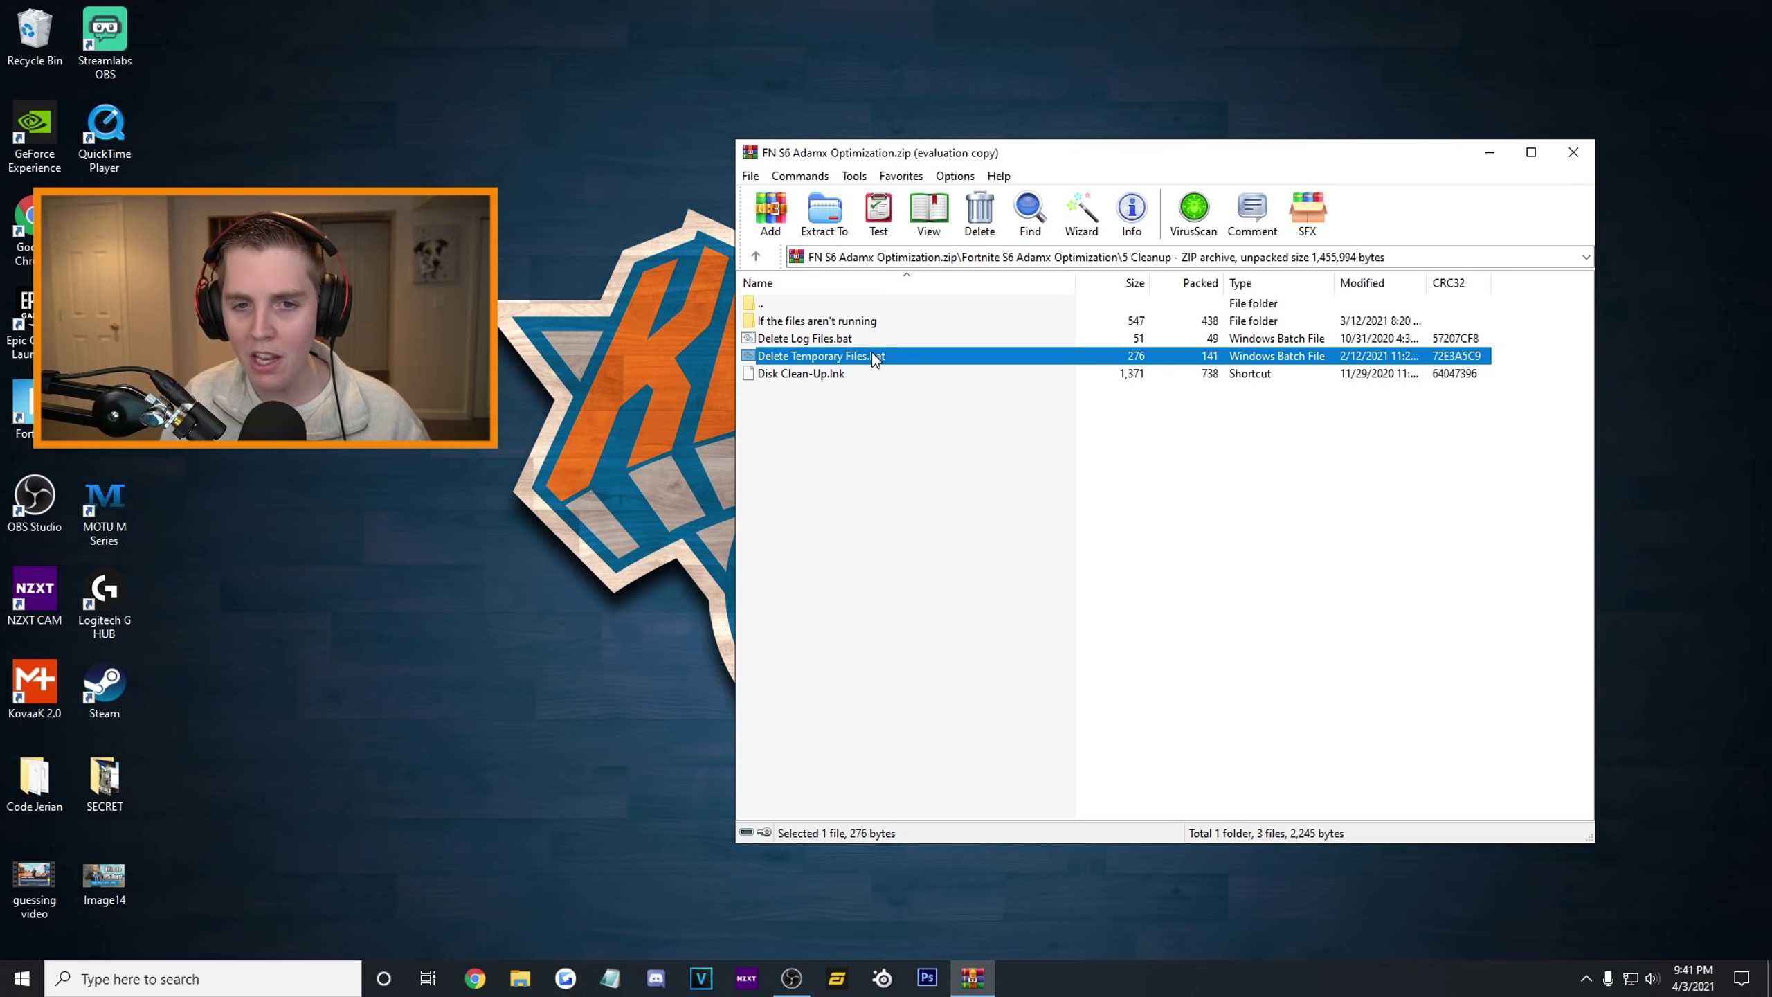
left_click(199, 977)
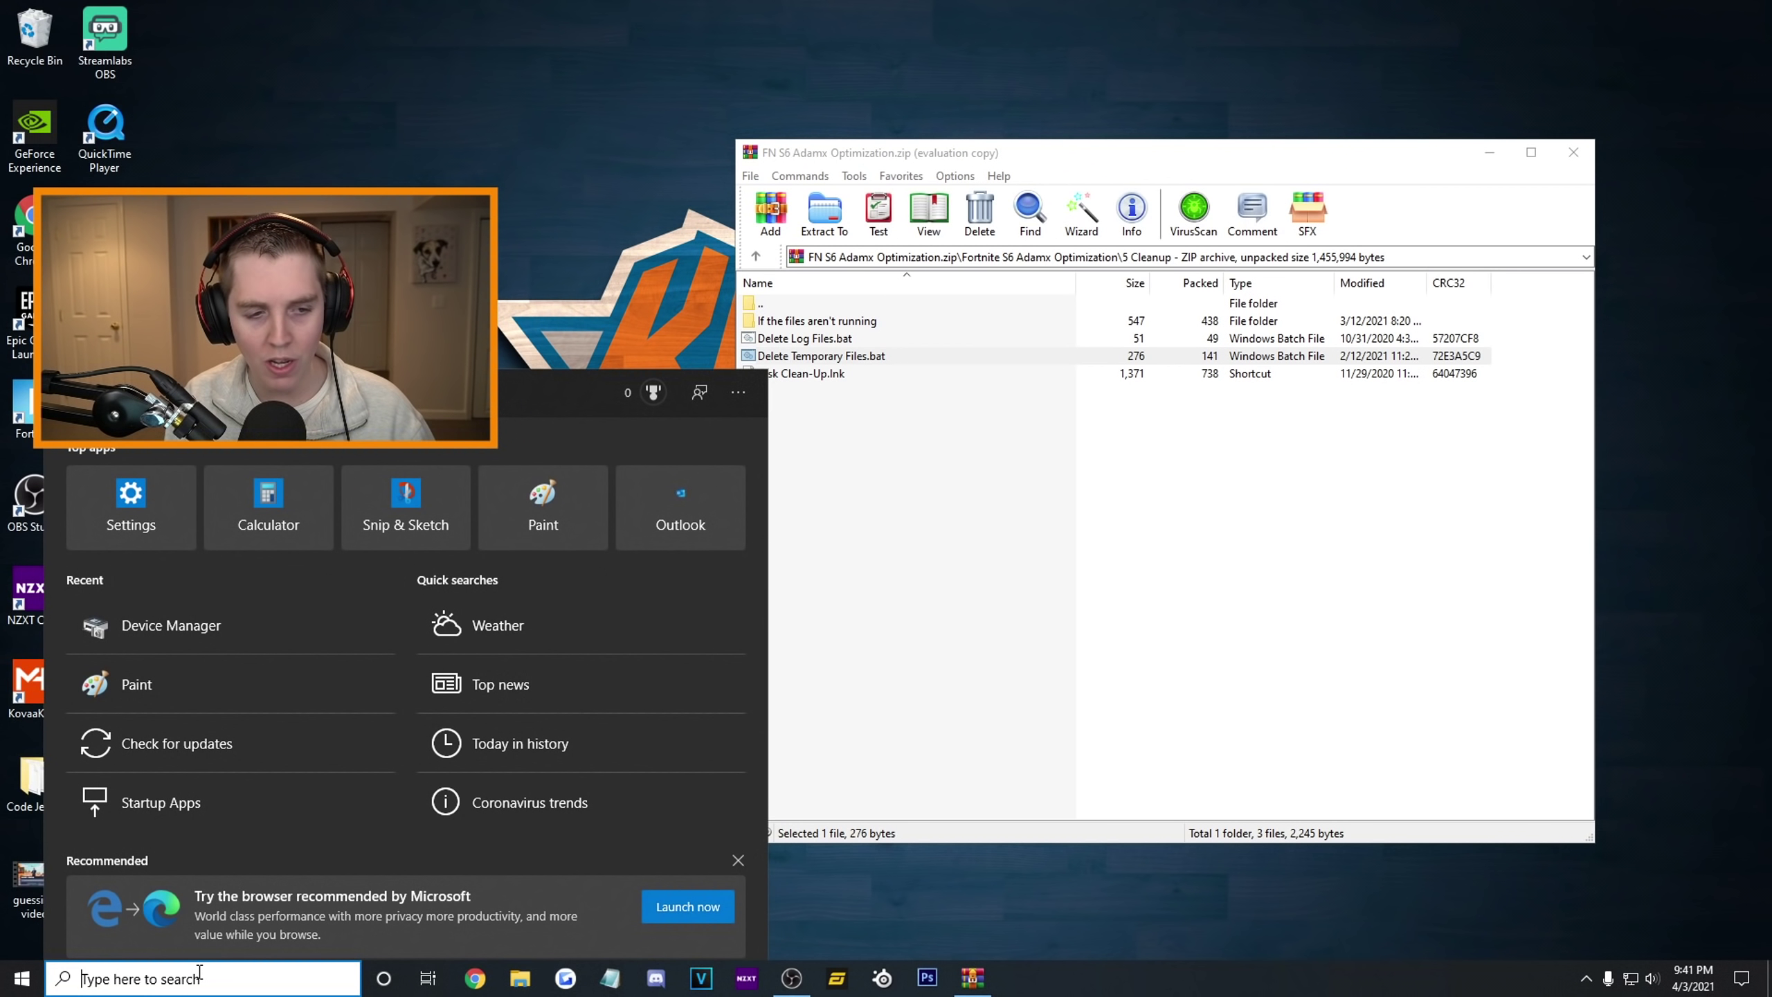
type("fortnite")
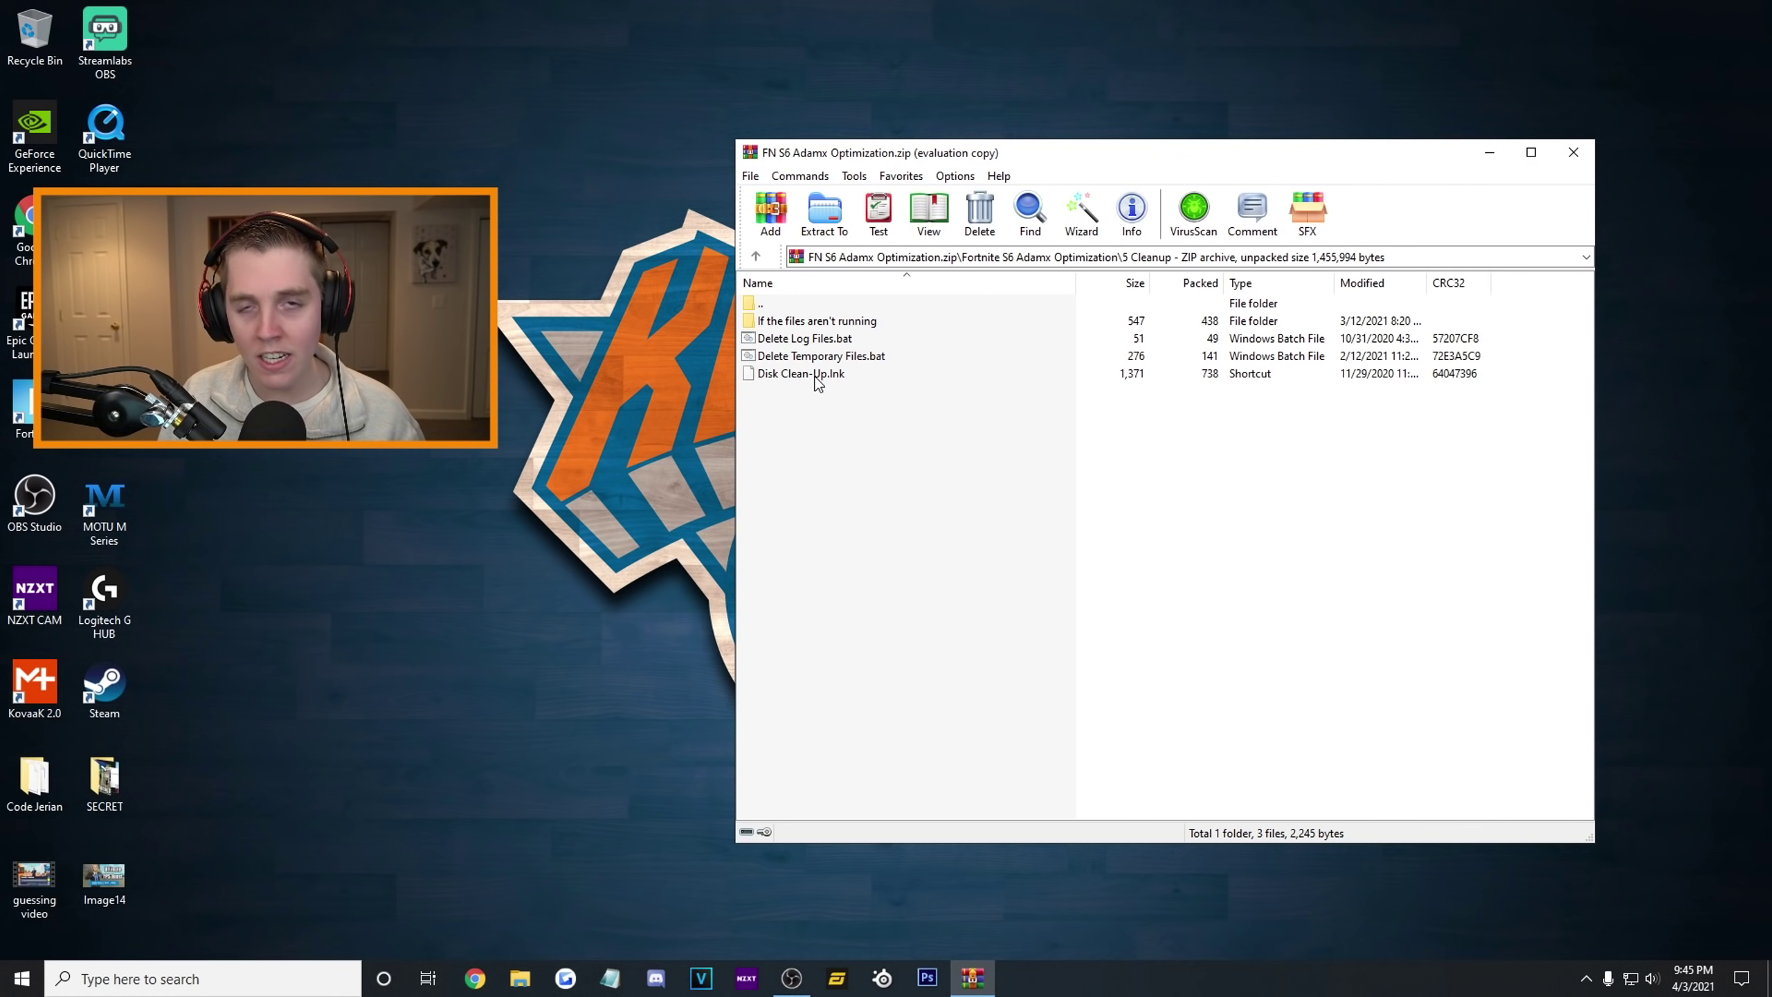
Step: Launch Disk Cleanup for the C: drive from Disk Clean-Up.lnk, and adjust which file categories are marked for deletion
double_click(849, 375)
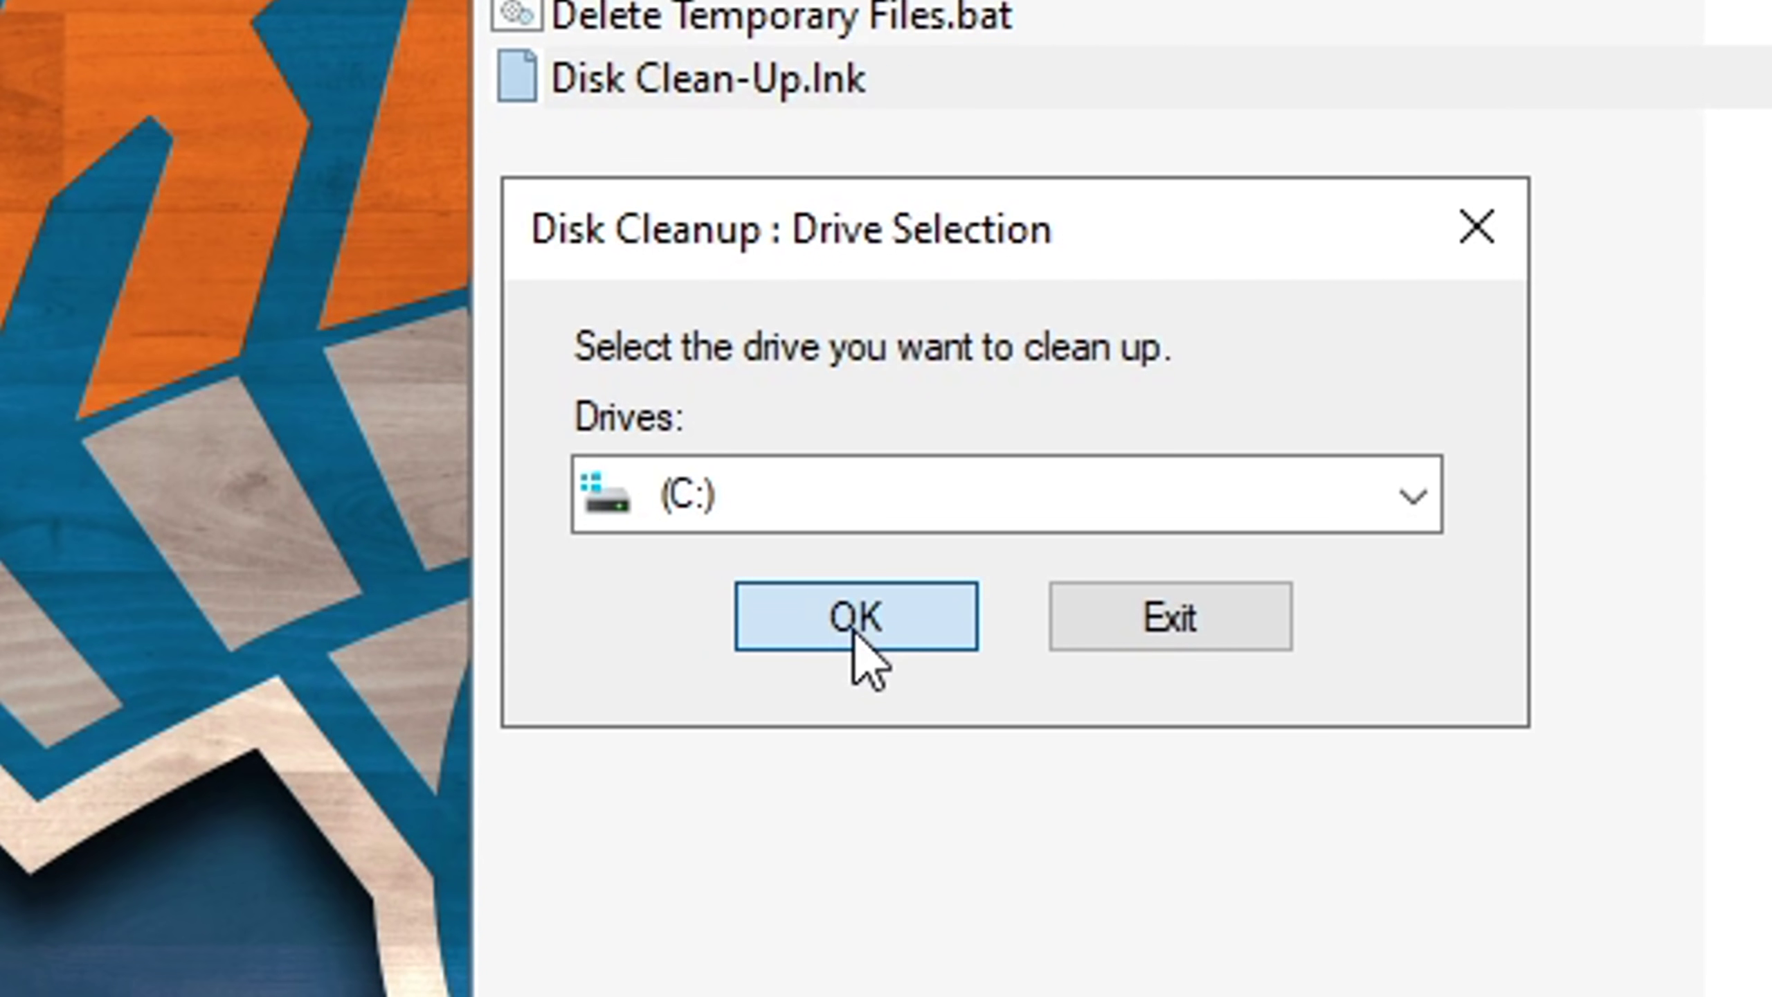
left_click(843, 534)
scroll(1113, 365, "down", 3)
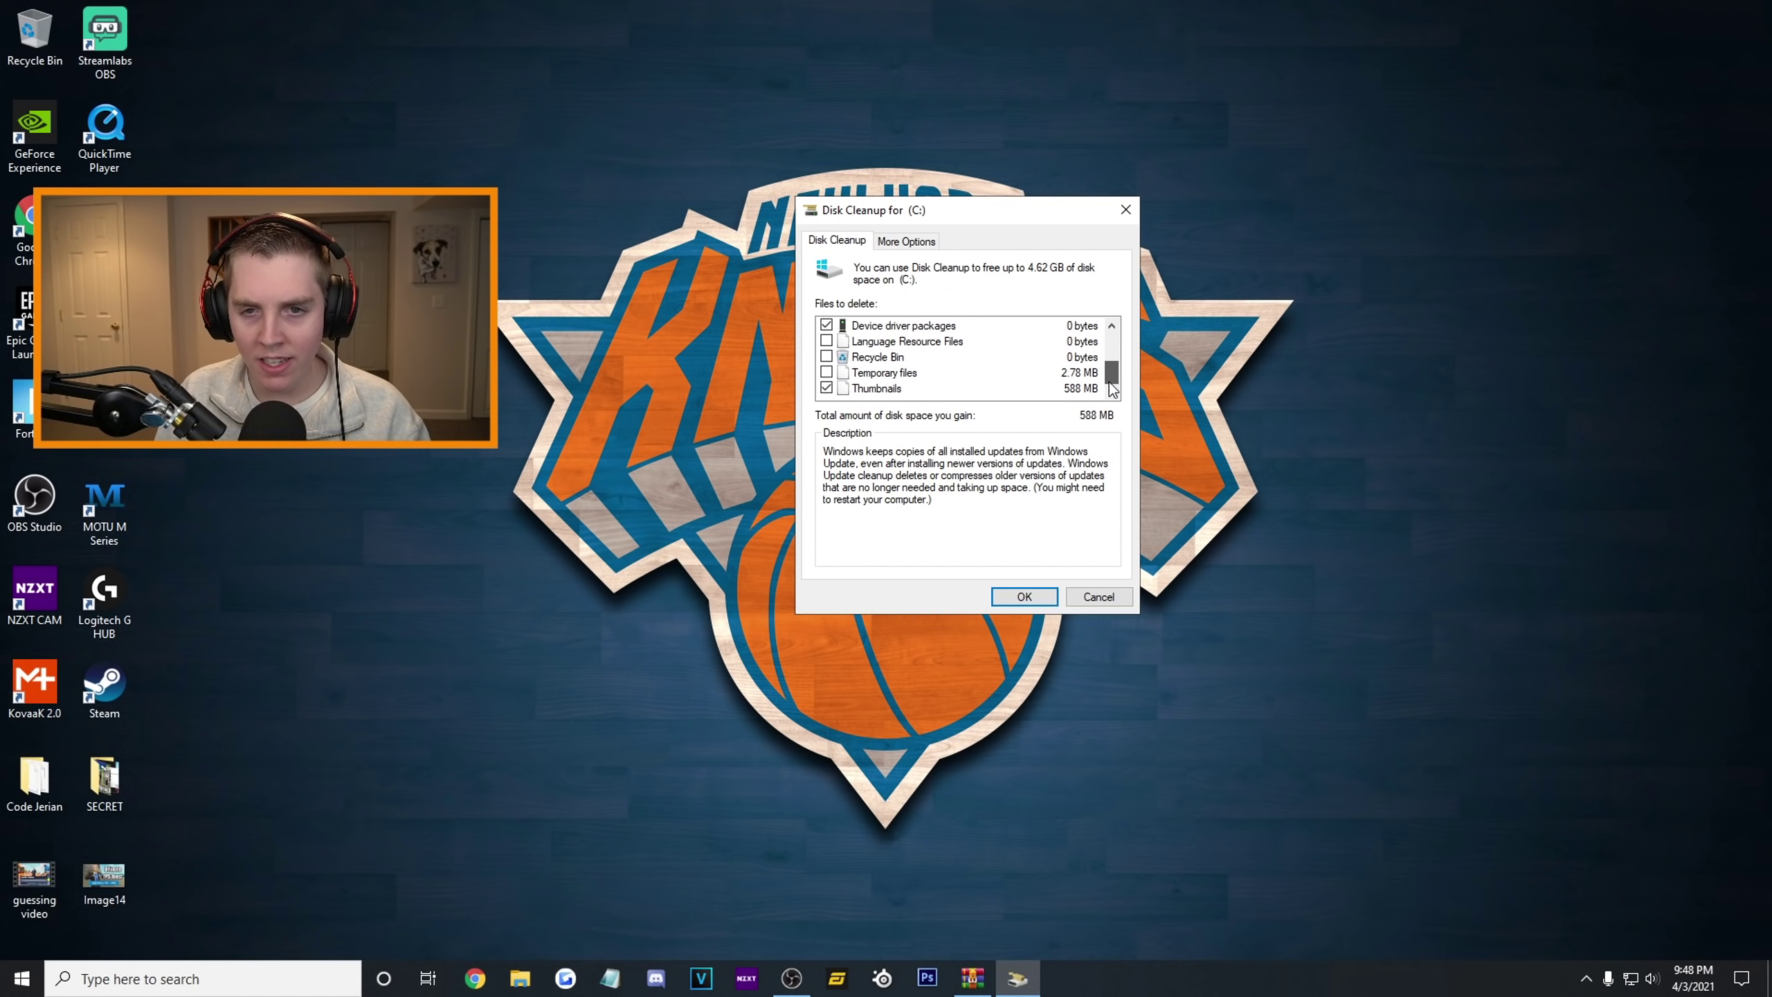
scroll(885, 379, "up", 3)
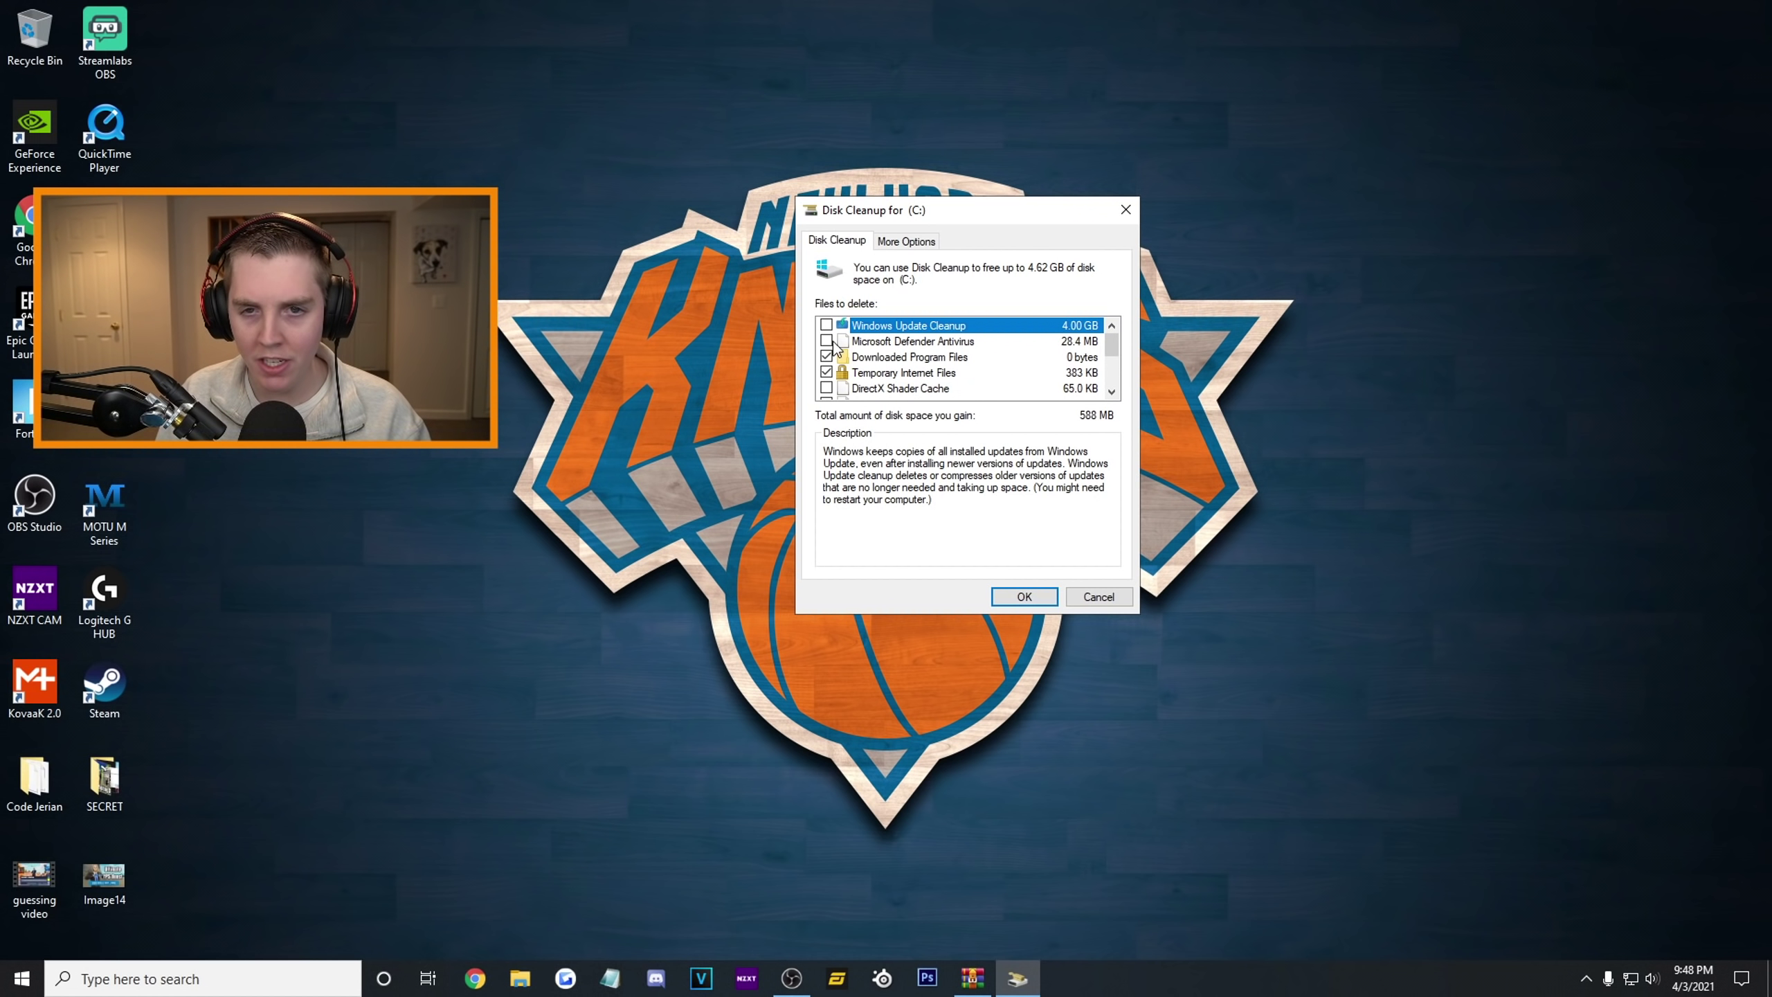
scroll(932, 372, "down", 3)
left_click(826, 388)
scroll(830, 378, "up", 1)
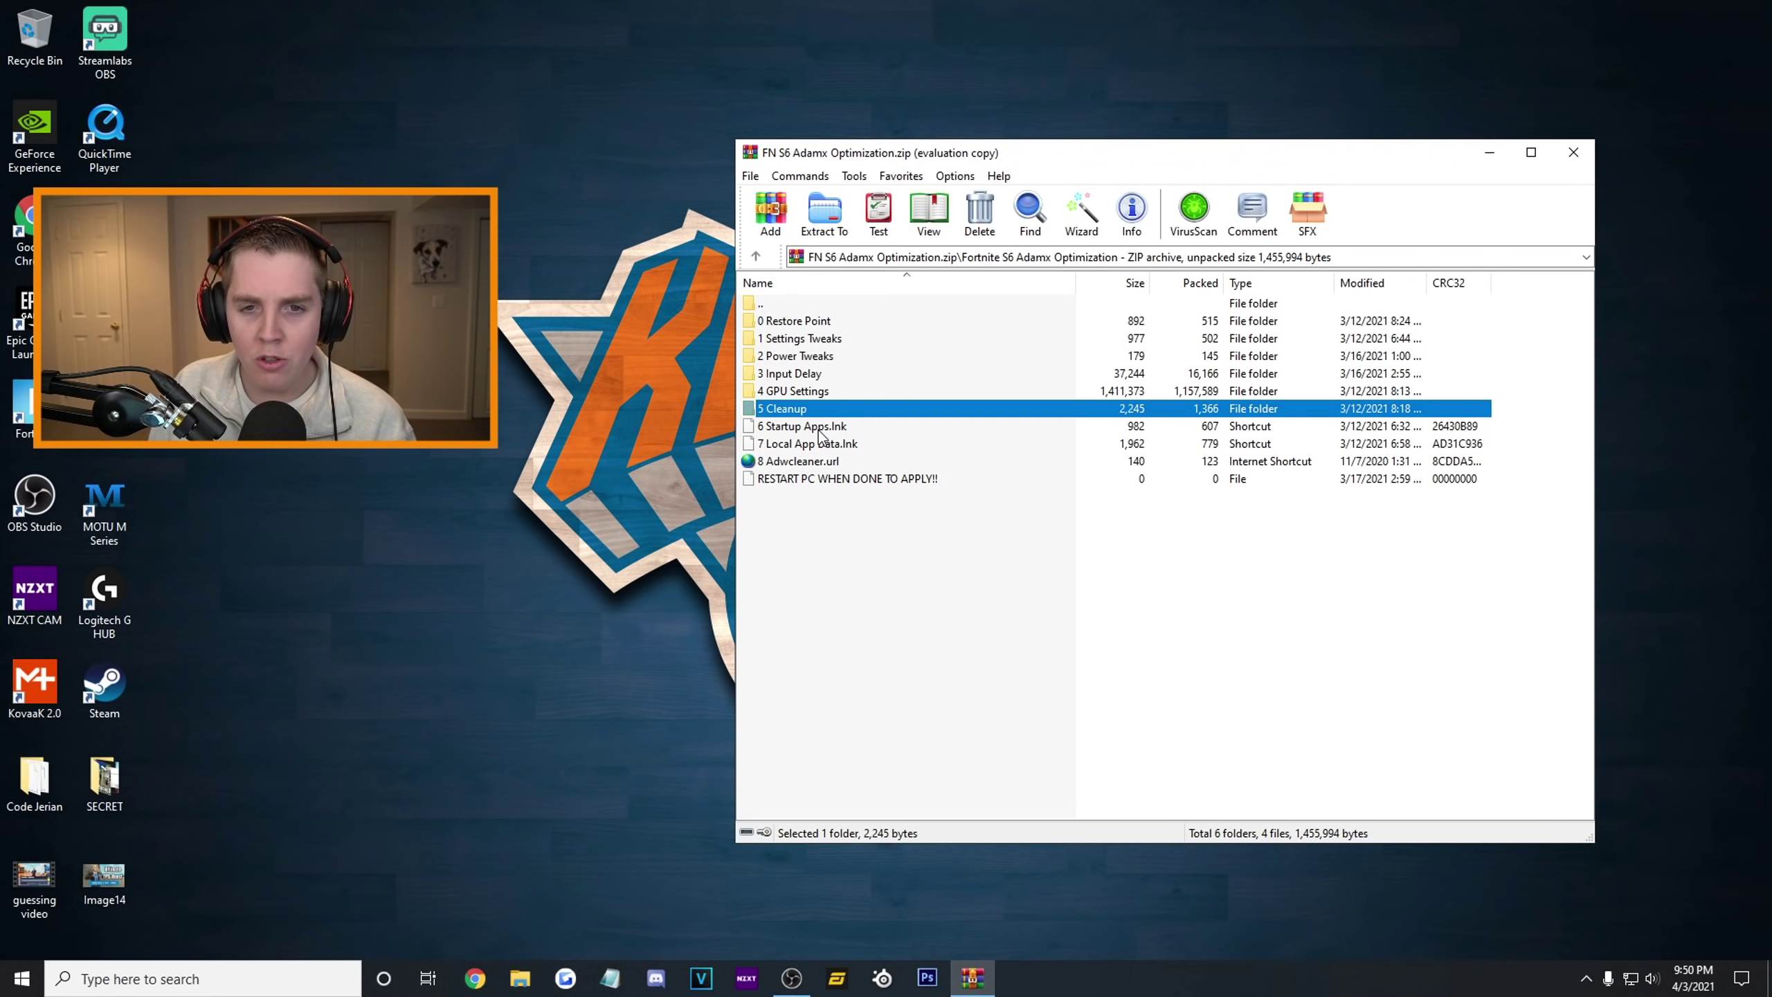
Step: Open the startup apps list with 6 Startup Apps.lnk, minimize the archive, and review each app's status and startup impact
double_click(813, 428)
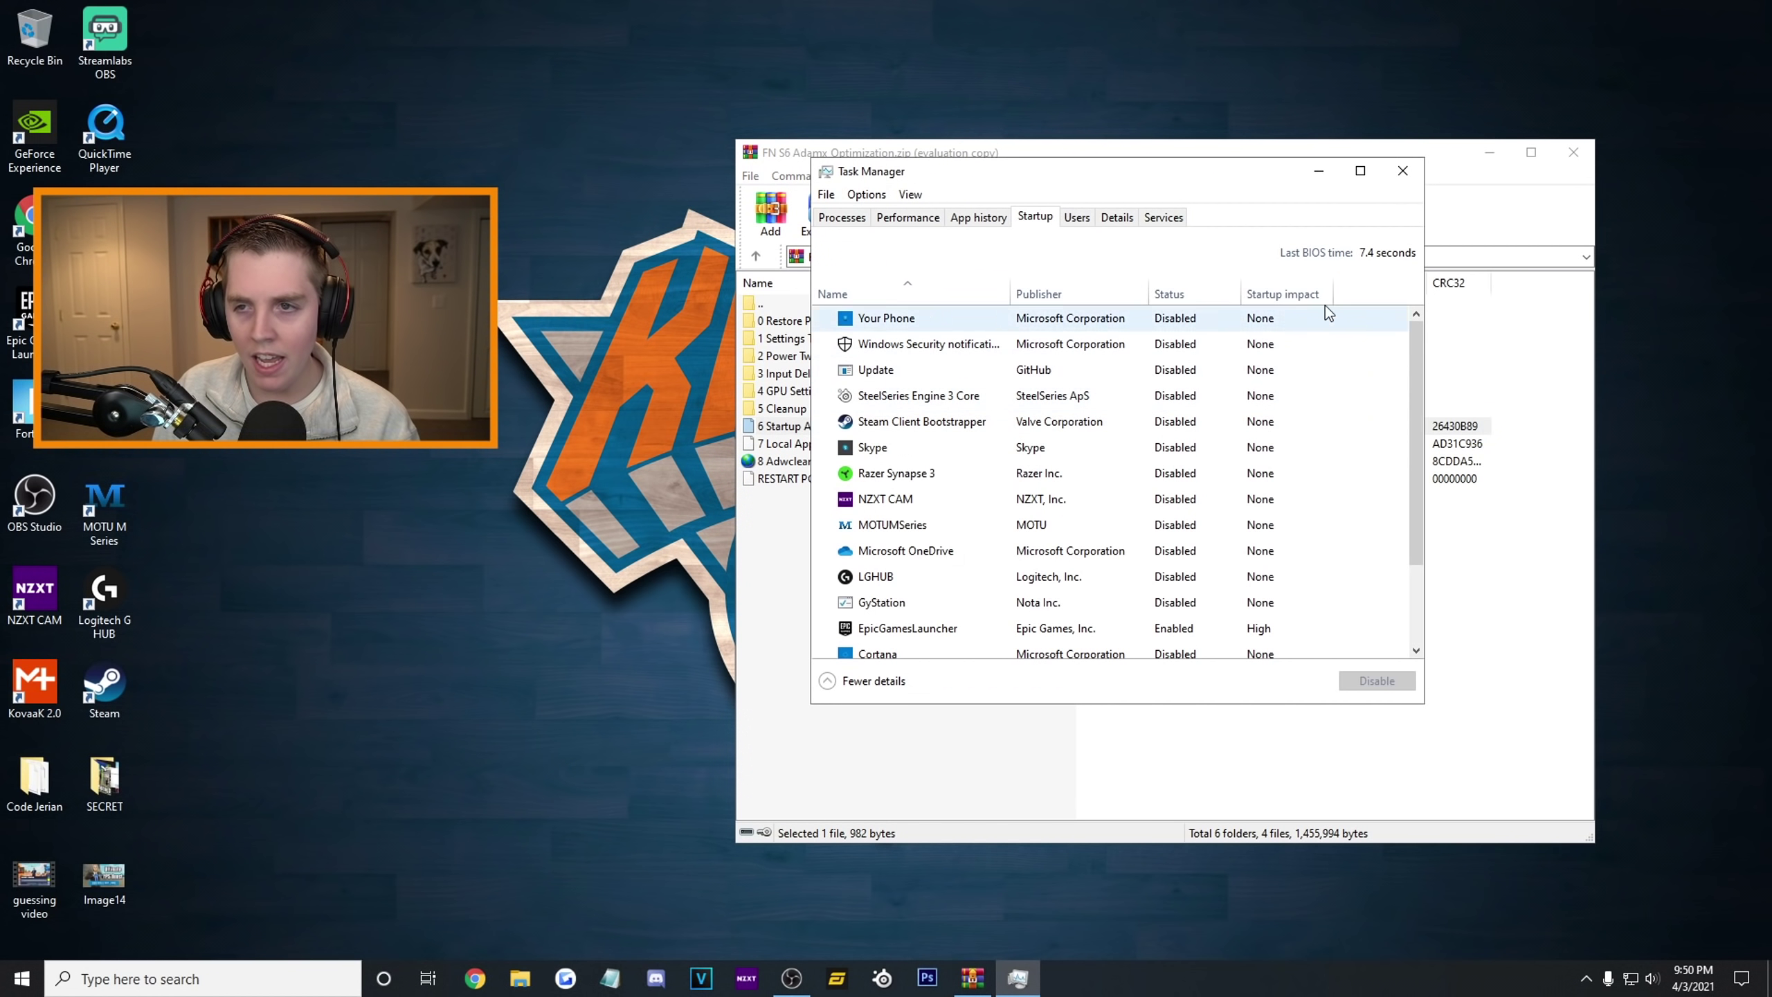
left_click(1485, 156)
left_click(1489, 155)
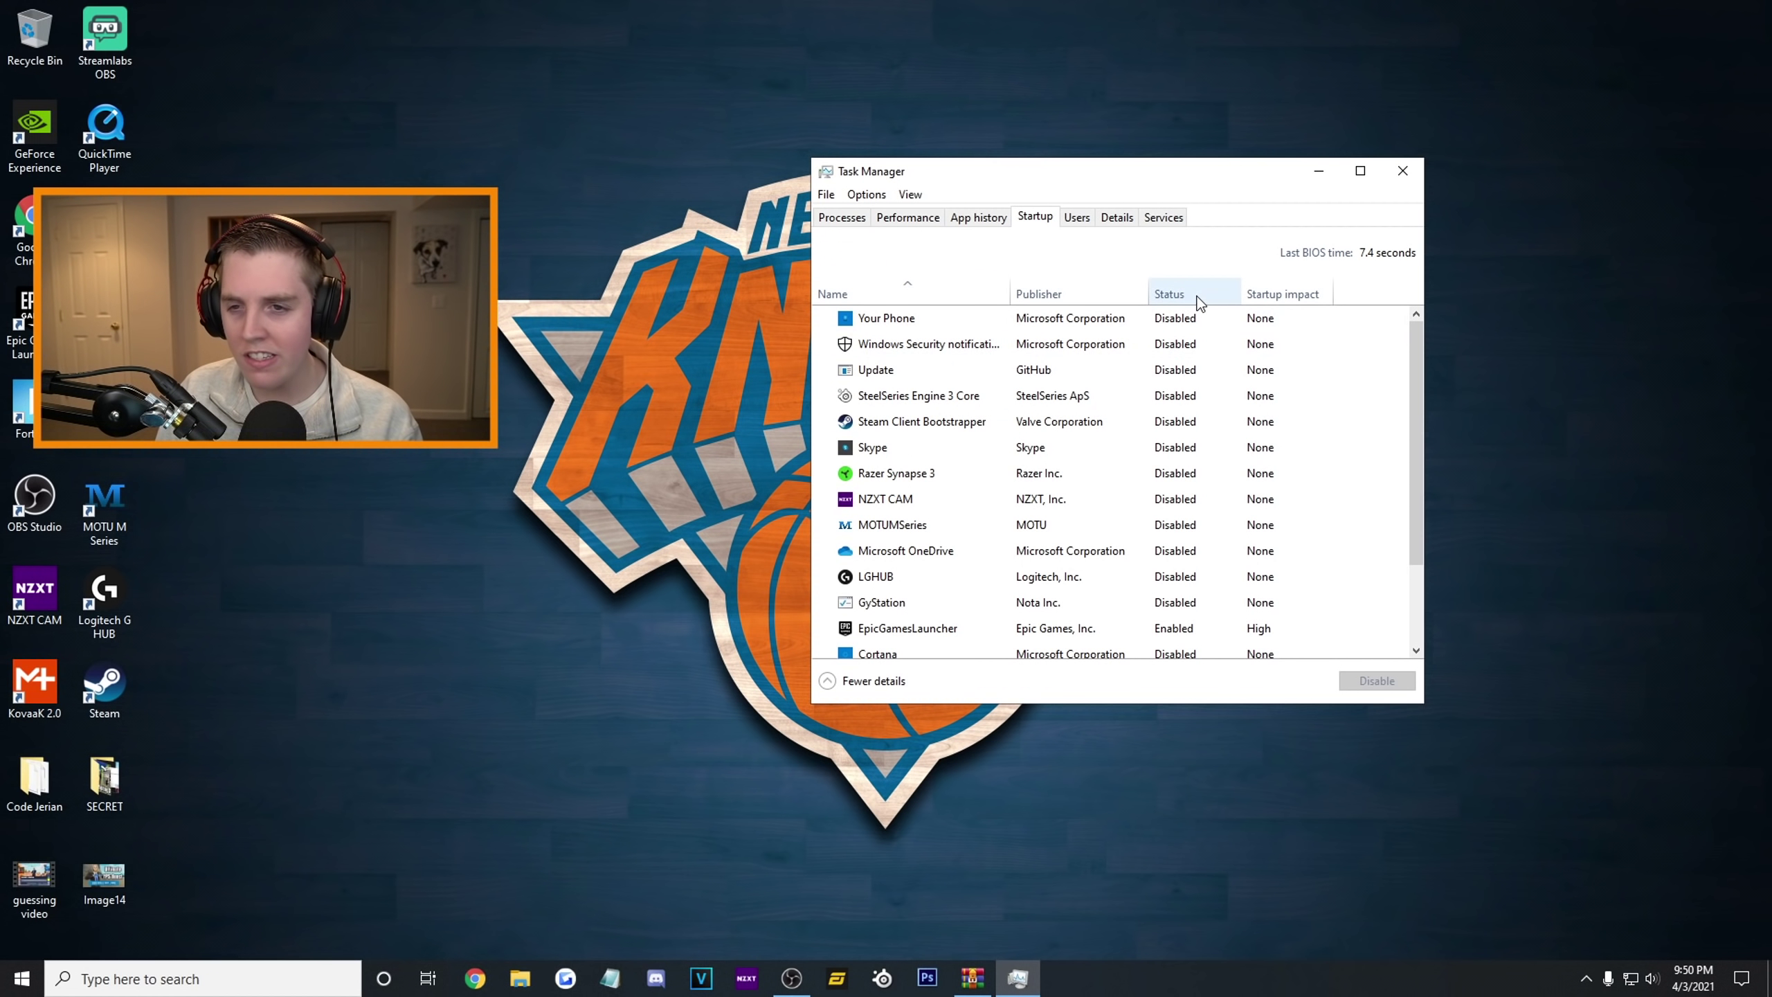
scroll(1179, 412, "down", 1)
scroll(1188, 409, "up", 1)
scroll(1205, 307, "down", 2)
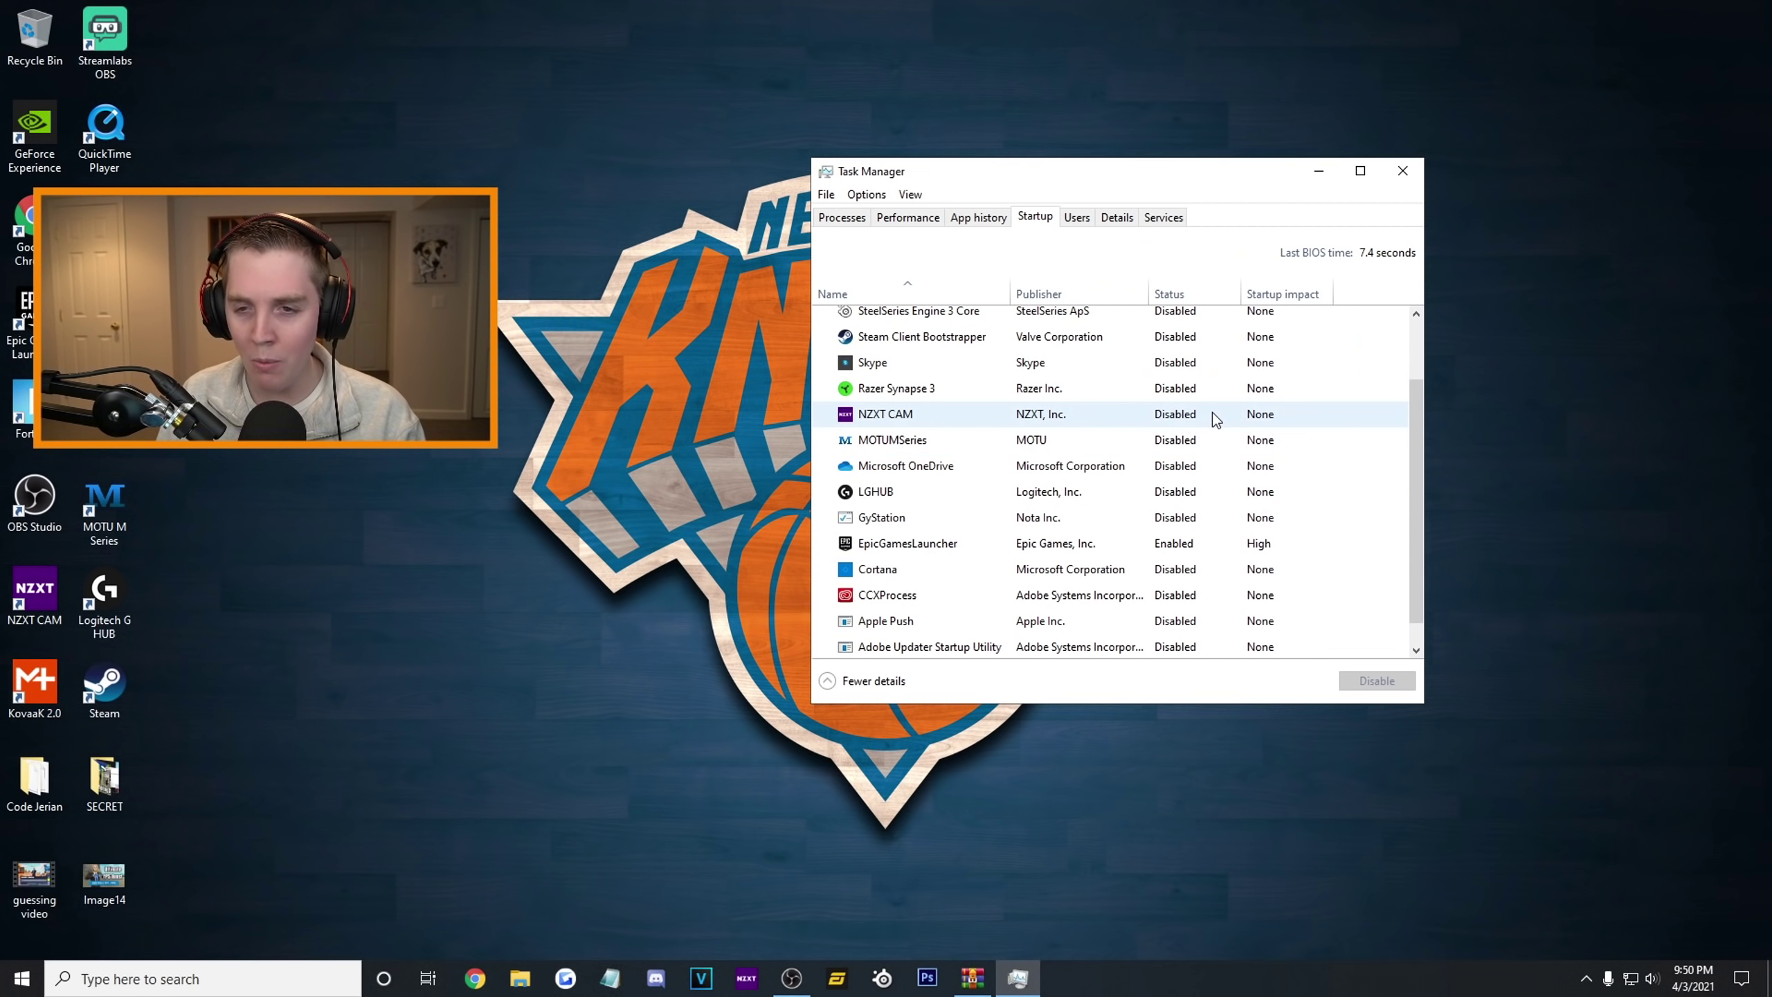
scroll(1207, 405, "up", 1)
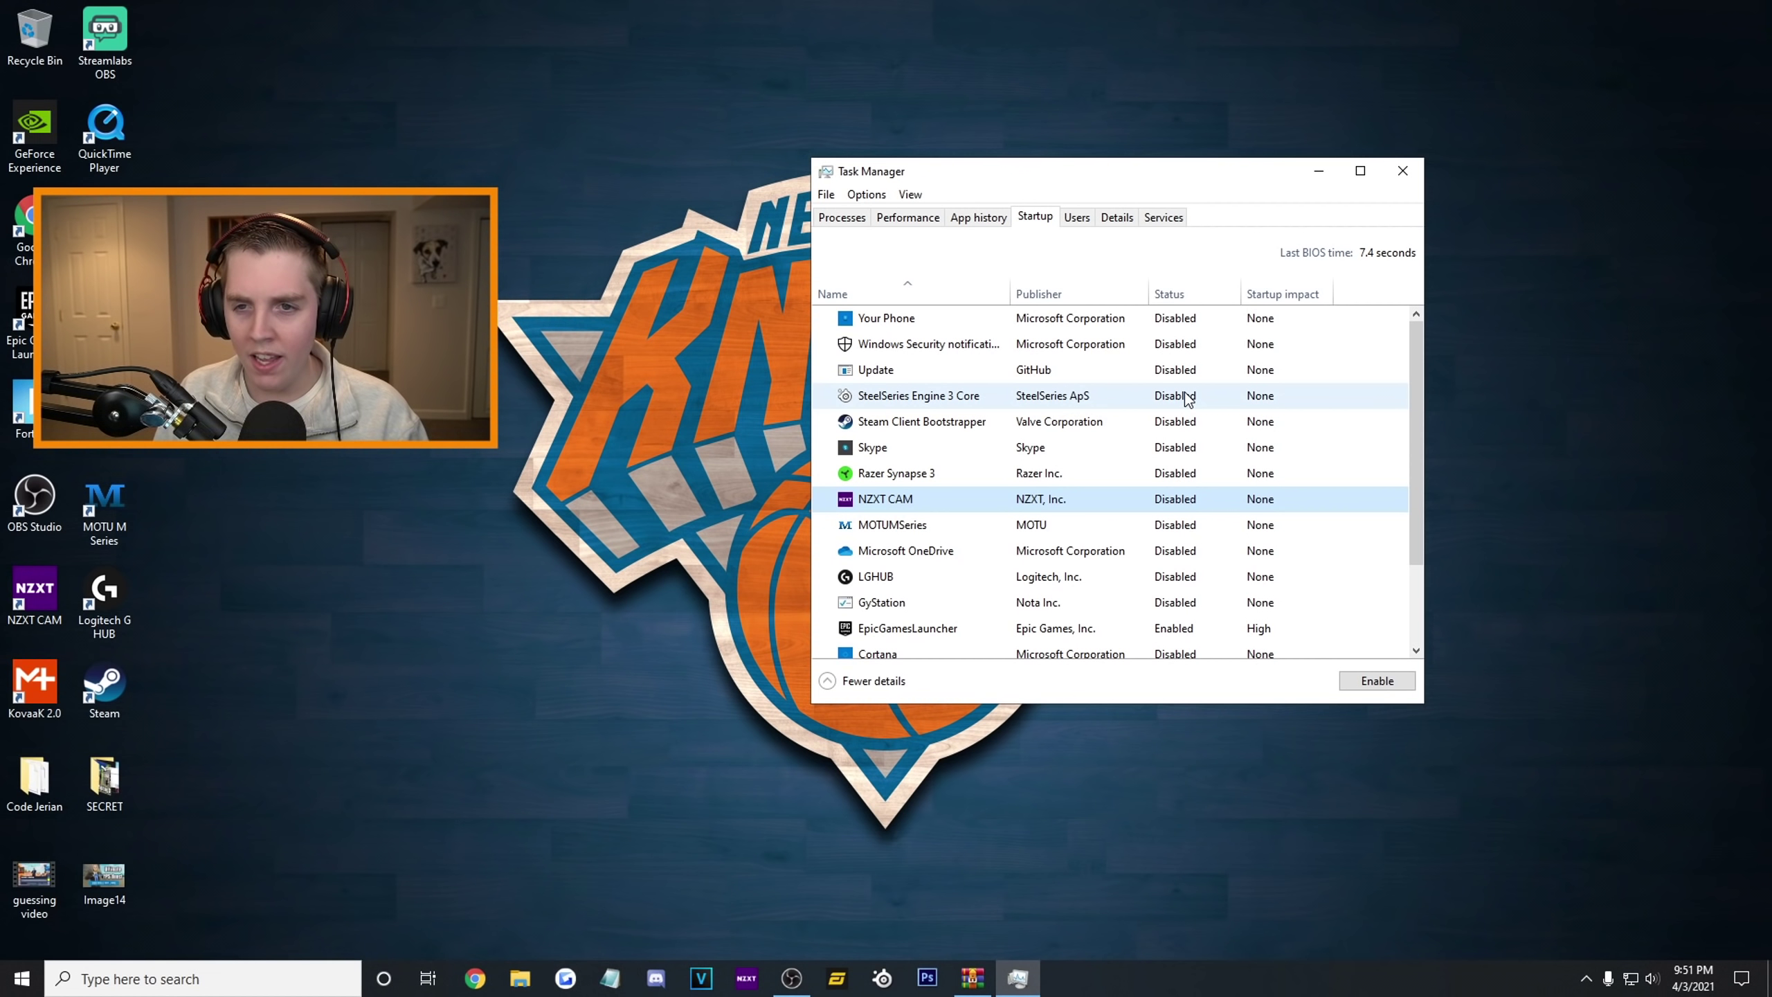
Step: Examine the EpicGamesLauncher entry and the remaining startup apps, and close Task Manager
scroll(1179, 412, "down", 2)
right_click(1174, 515)
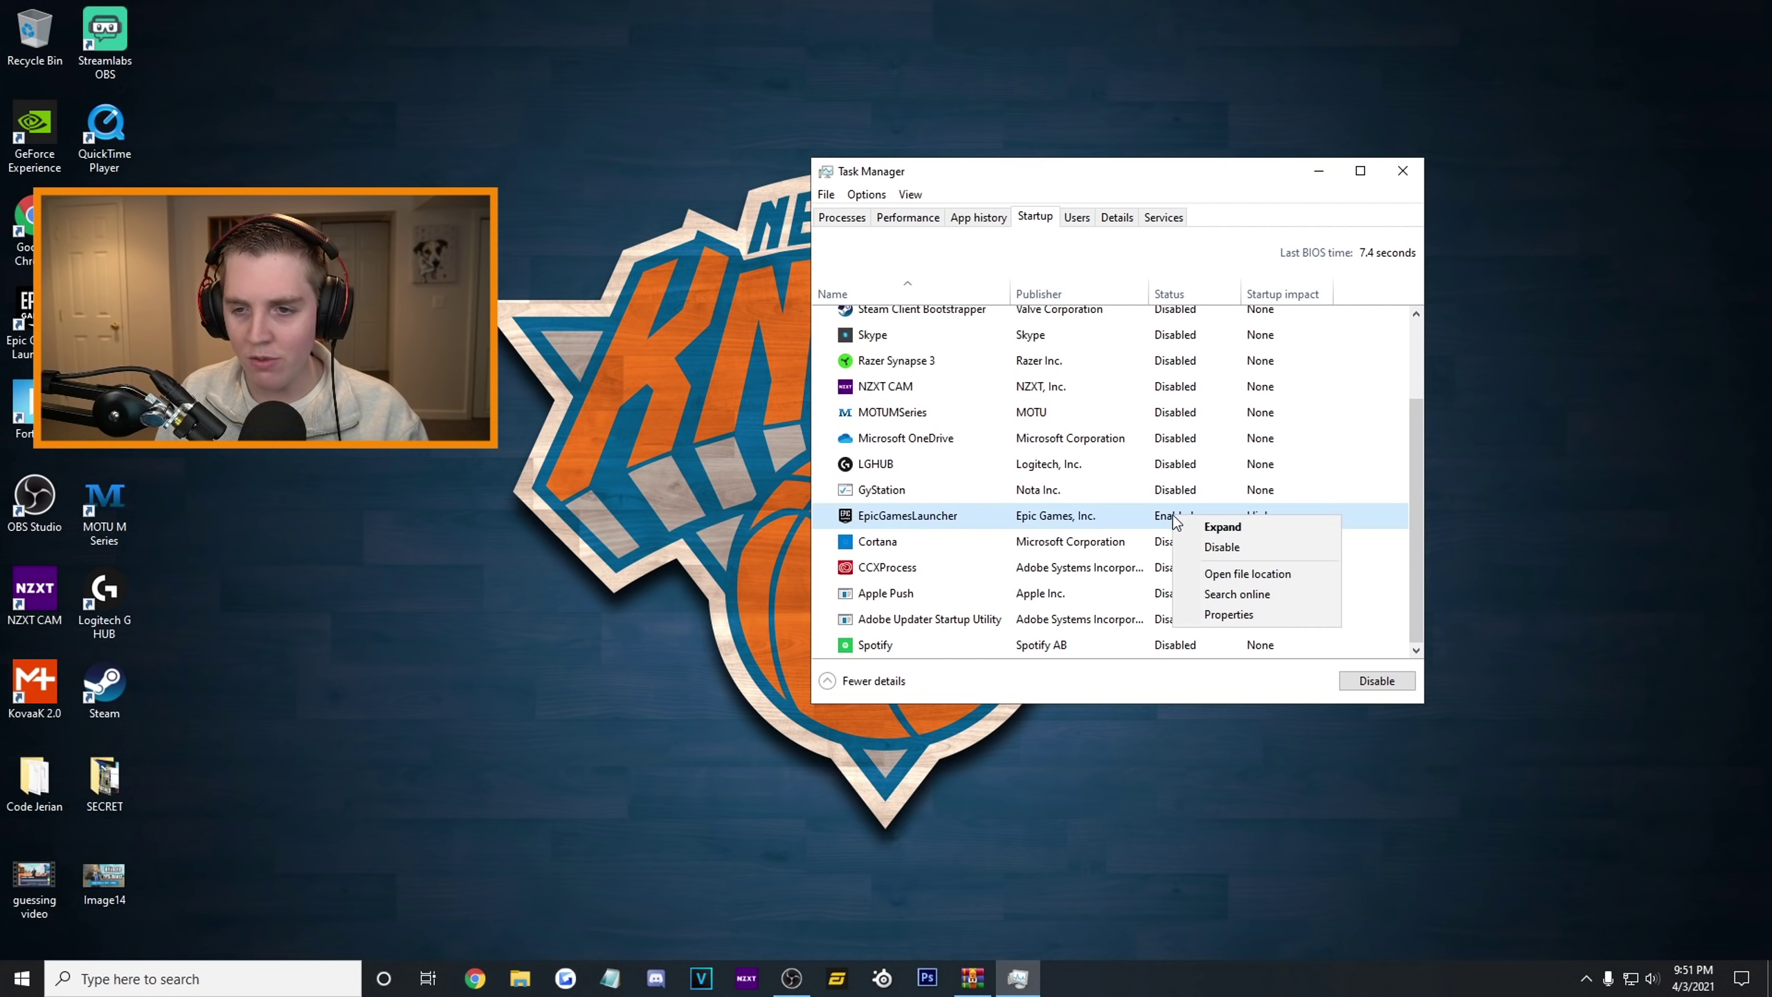
left_click(957, 523)
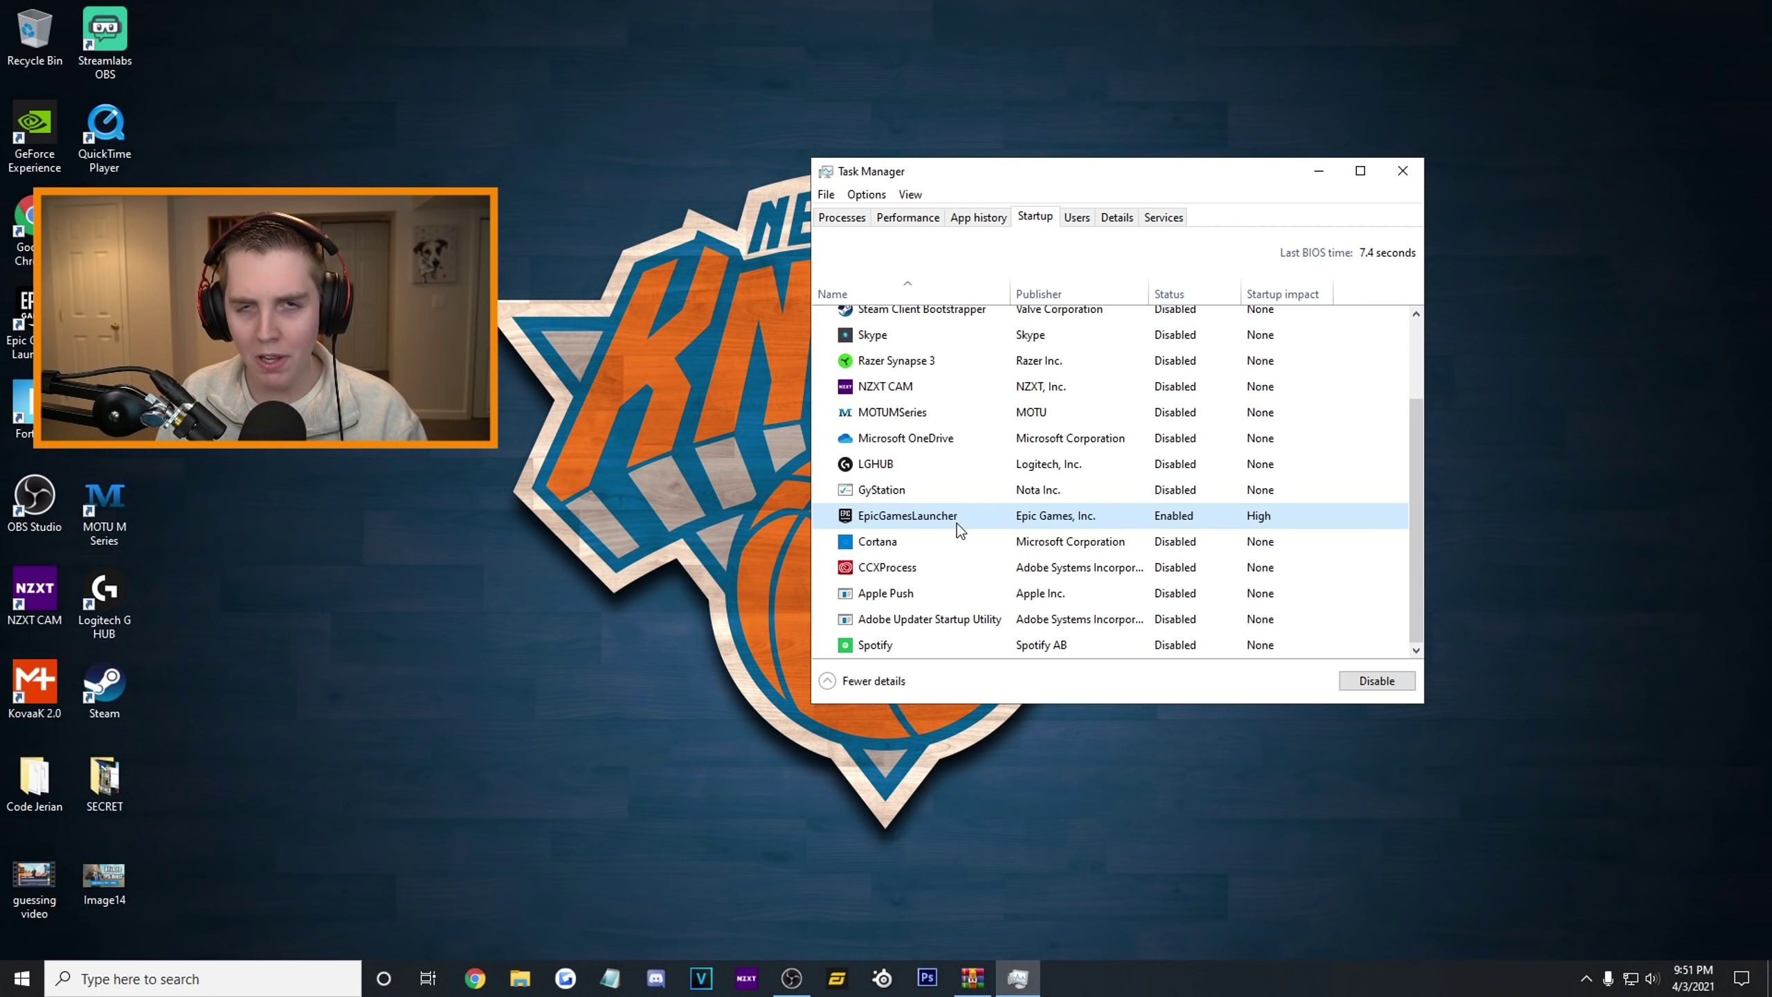
scroll(1222, 524, "up", 3)
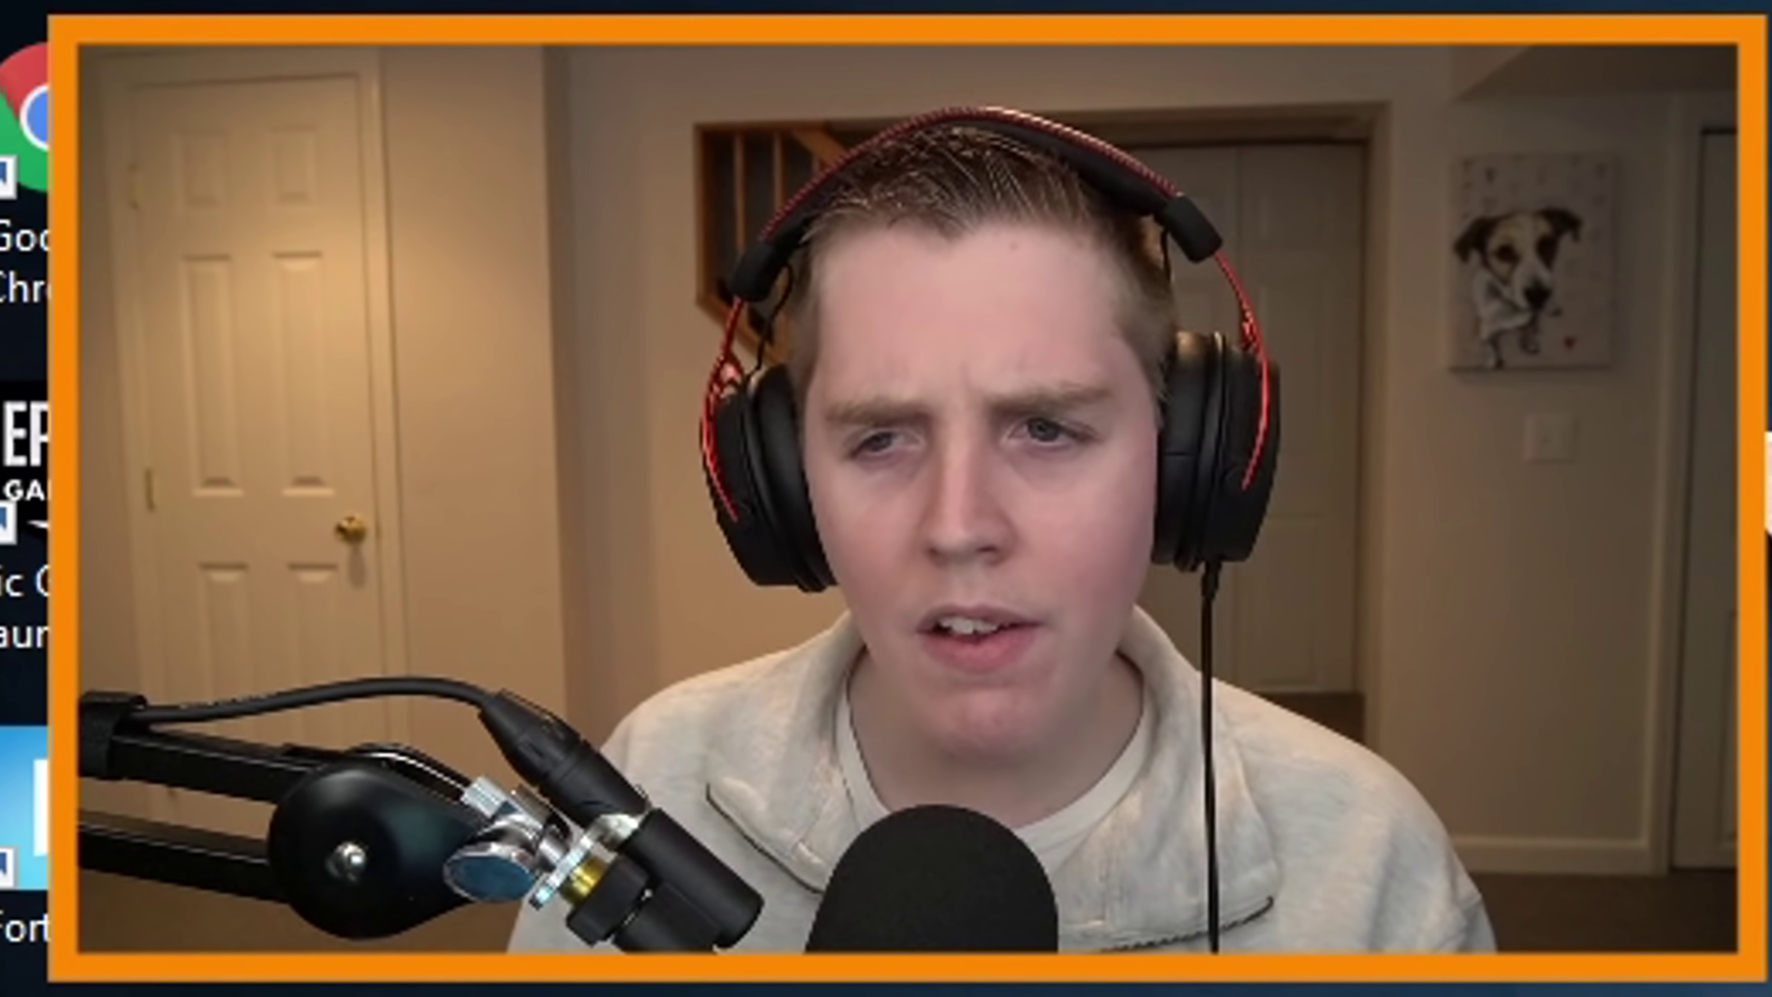
left_click_drag(1415, 439, 1407, 307)
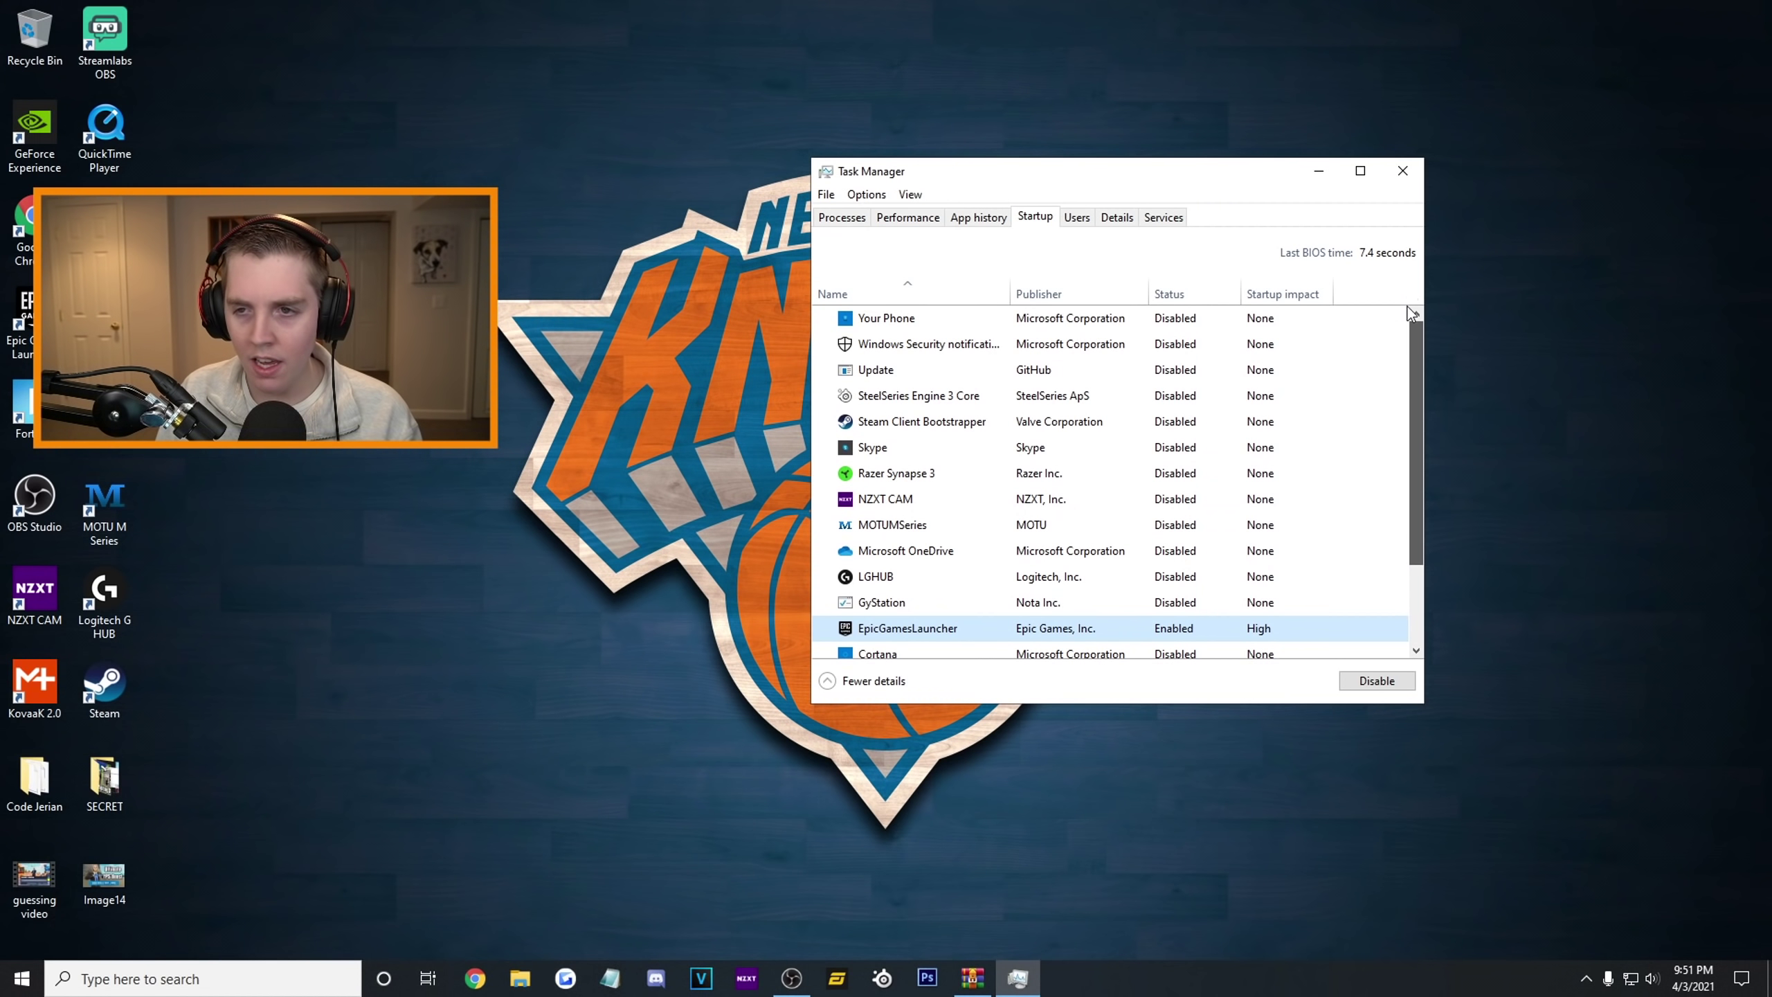
left_click(1402, 172)
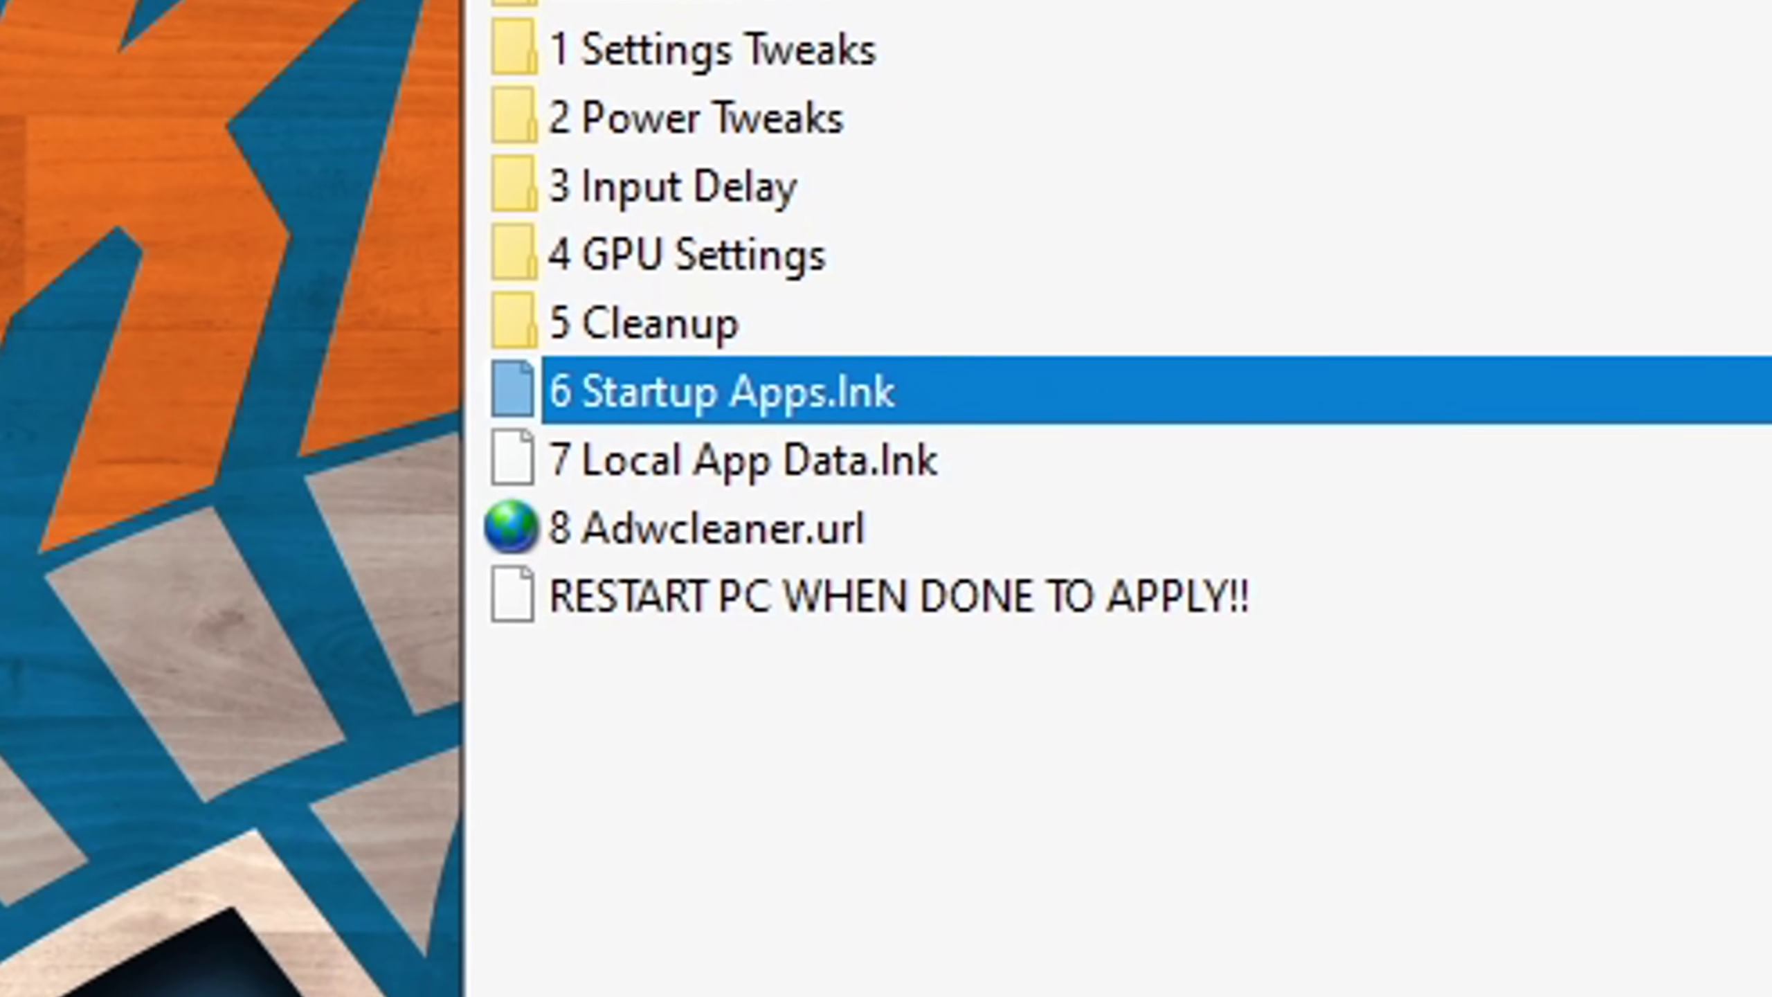
Step: Open the local app data folder from 7 Local App Data.lnk, close the archive, and delete the FortniteGame folder
left_click(835, 446)
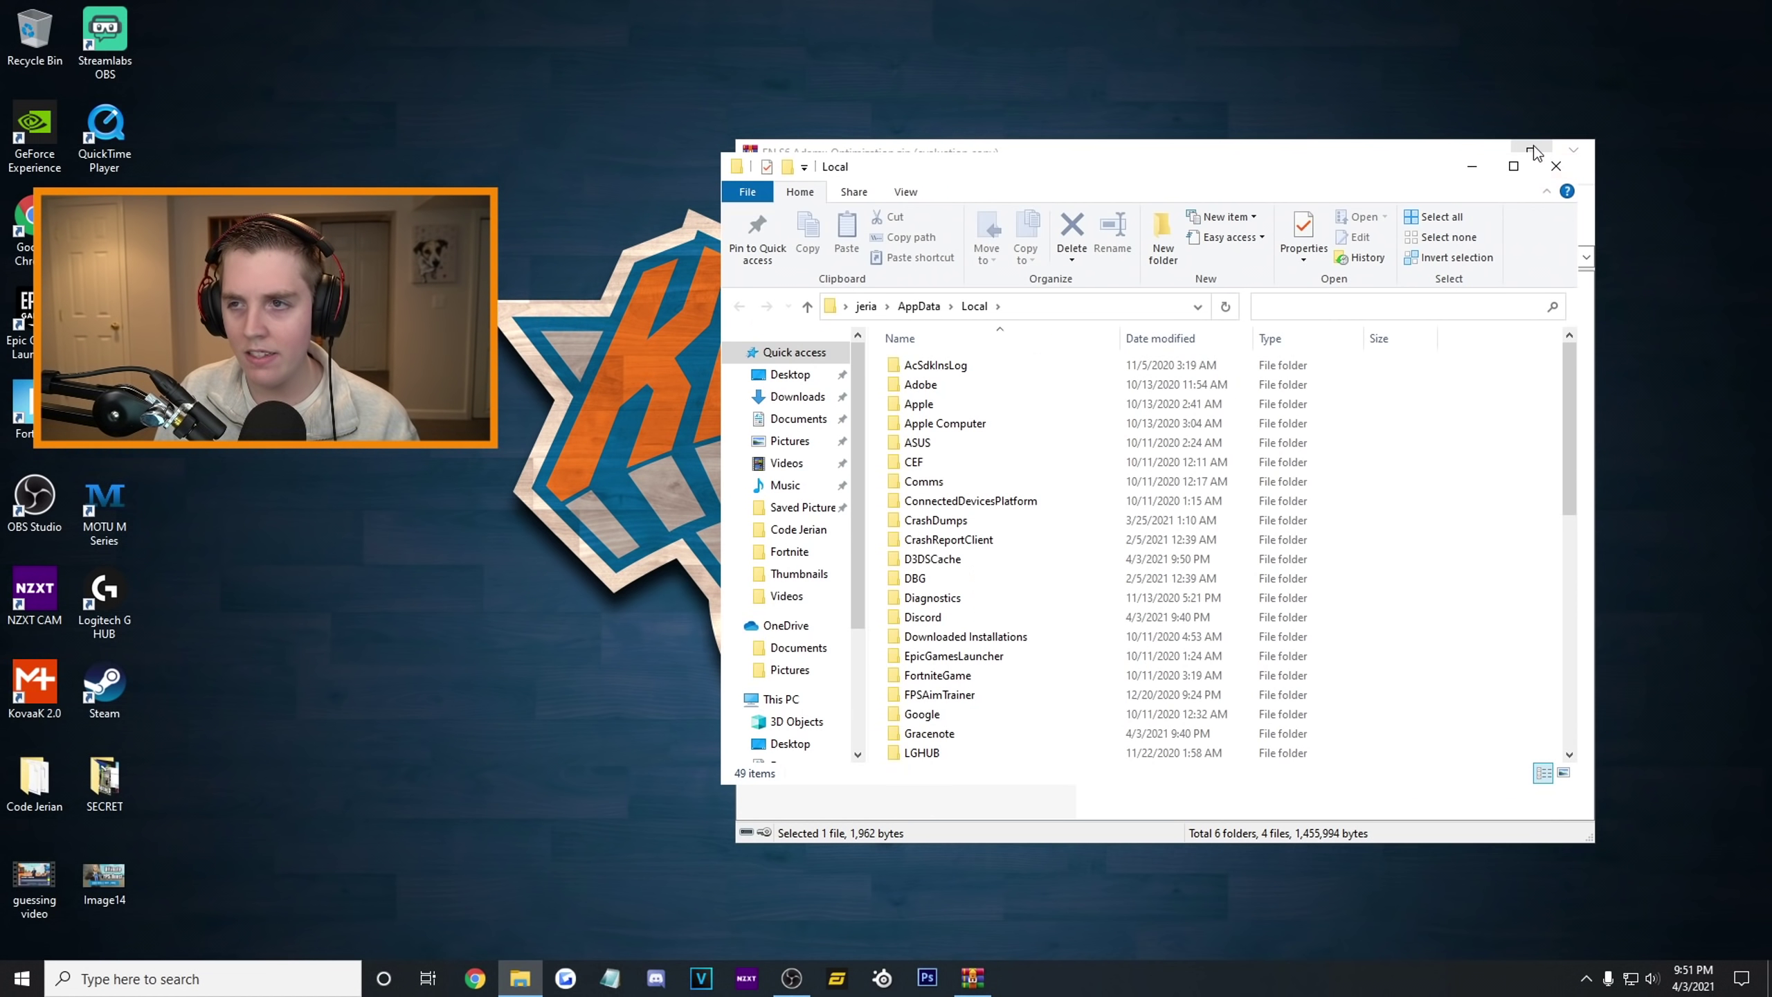
left_click(1582, 152)
scroll(1151, 559, "down", 1)
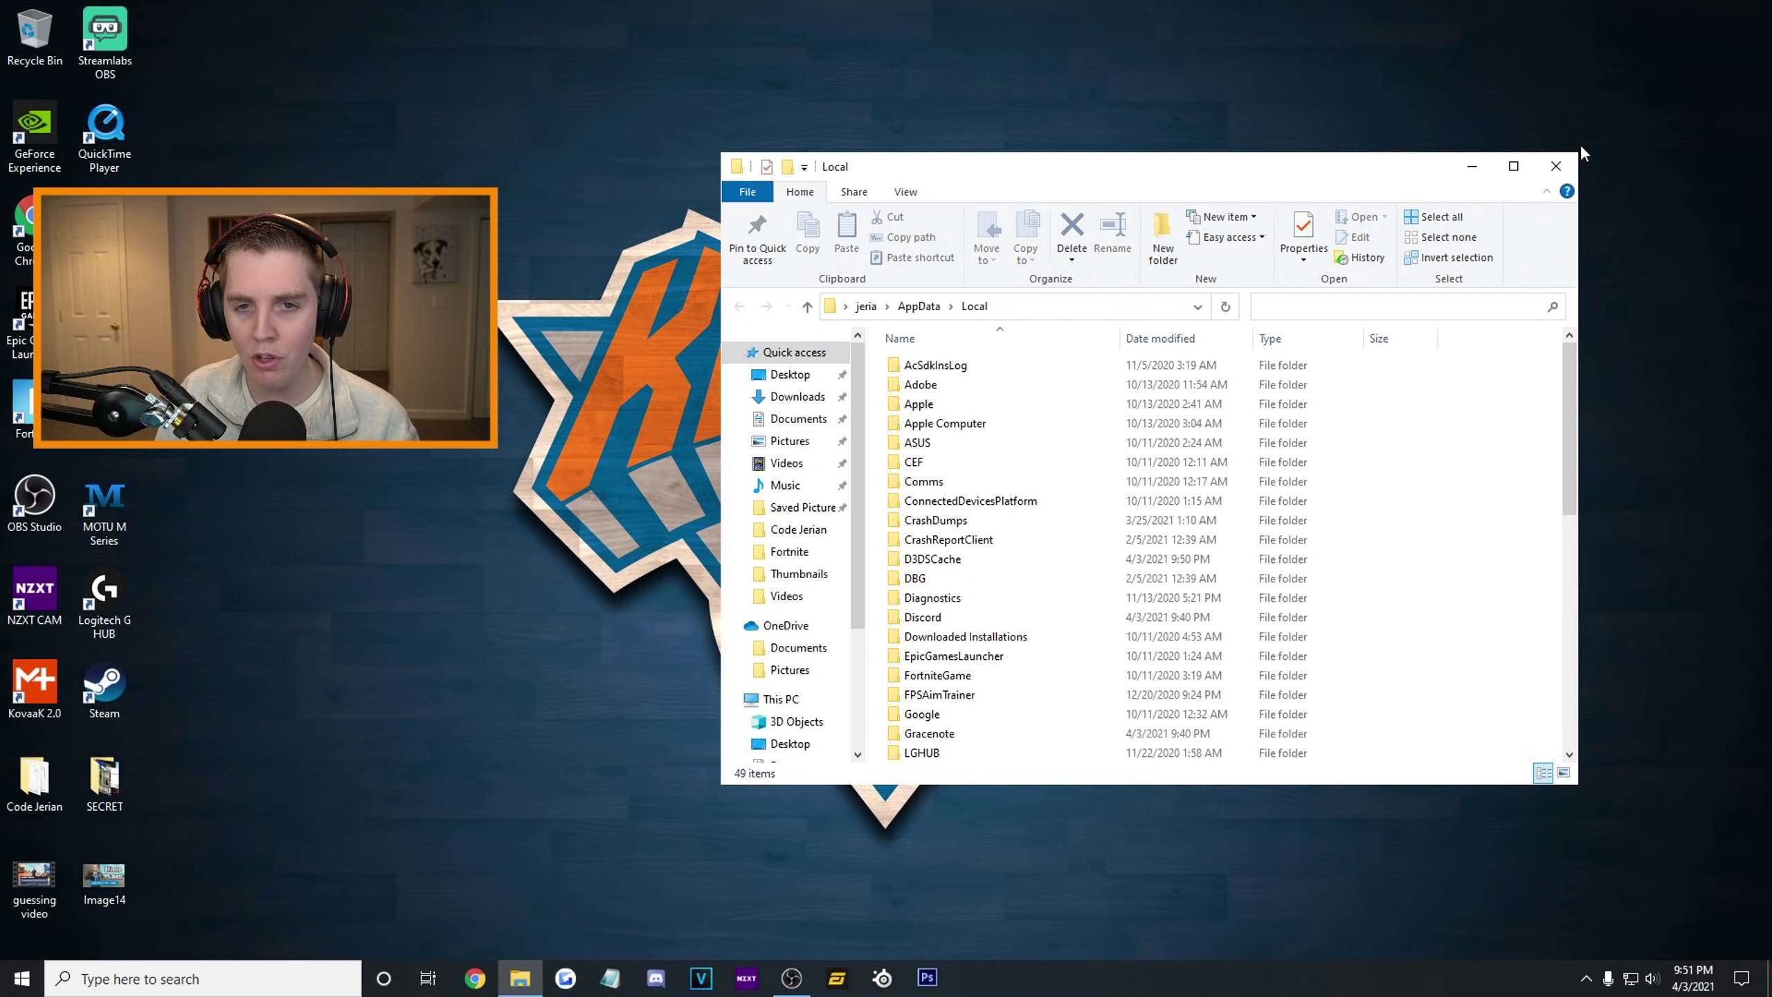
key("f")
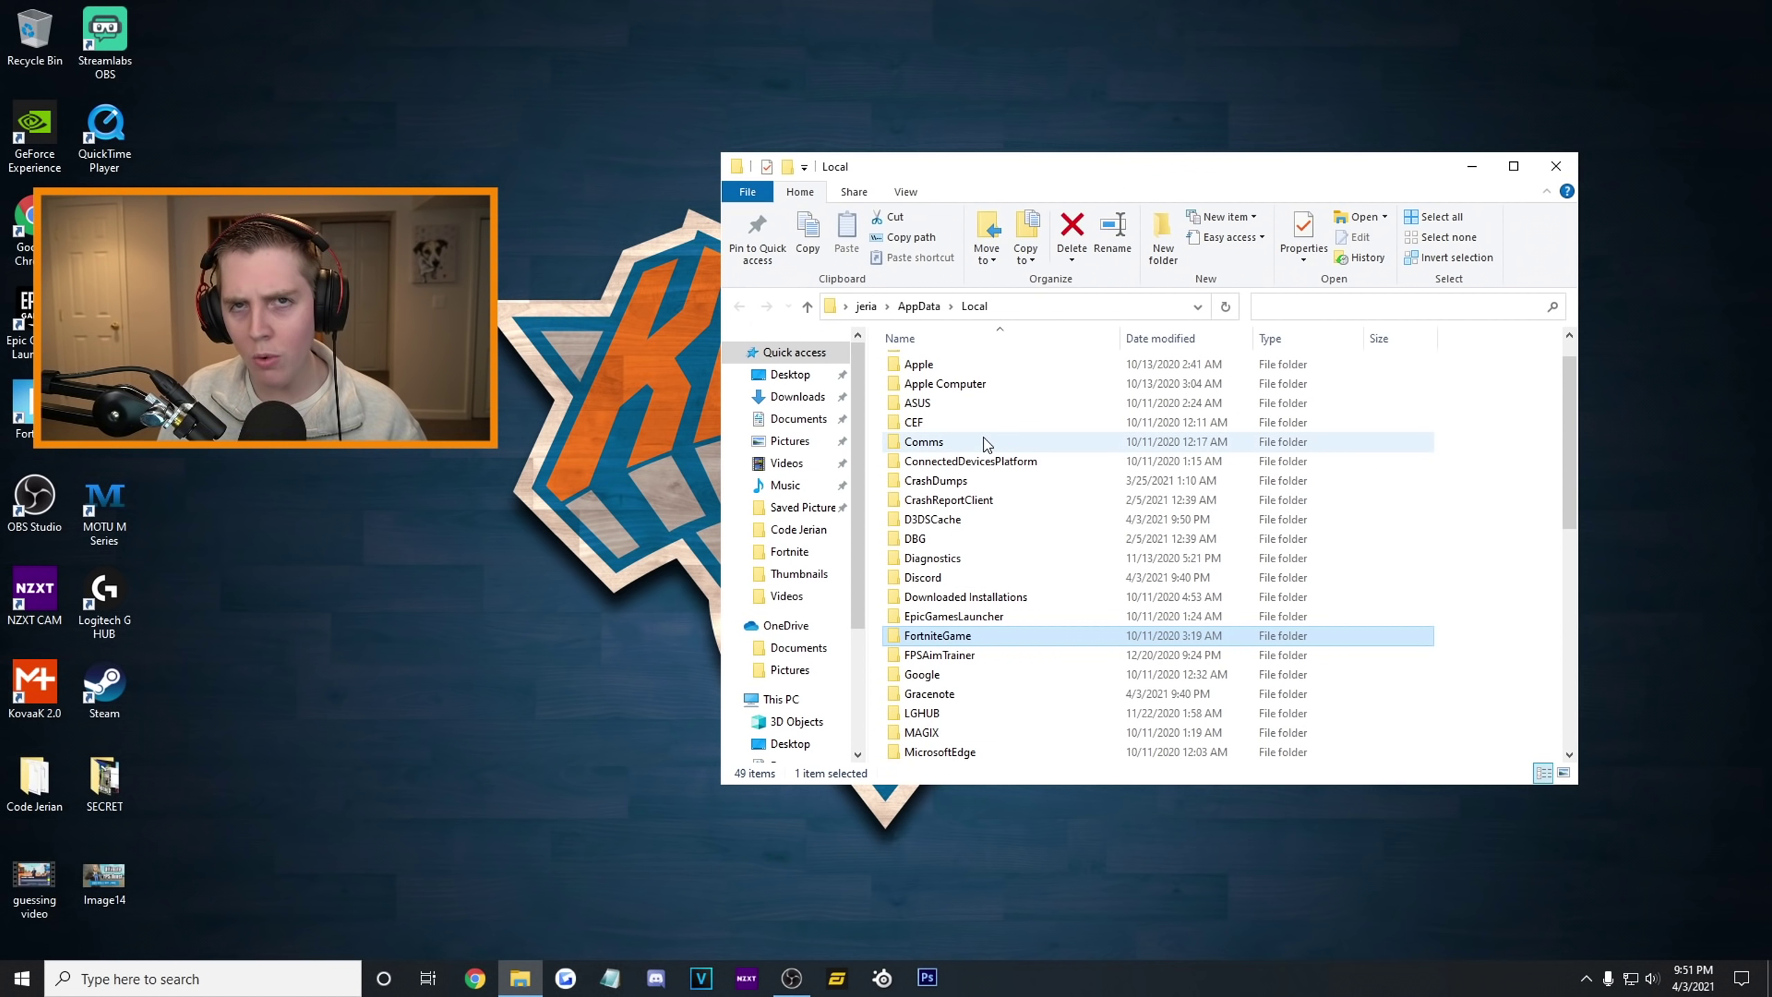
right_click(941, 649)
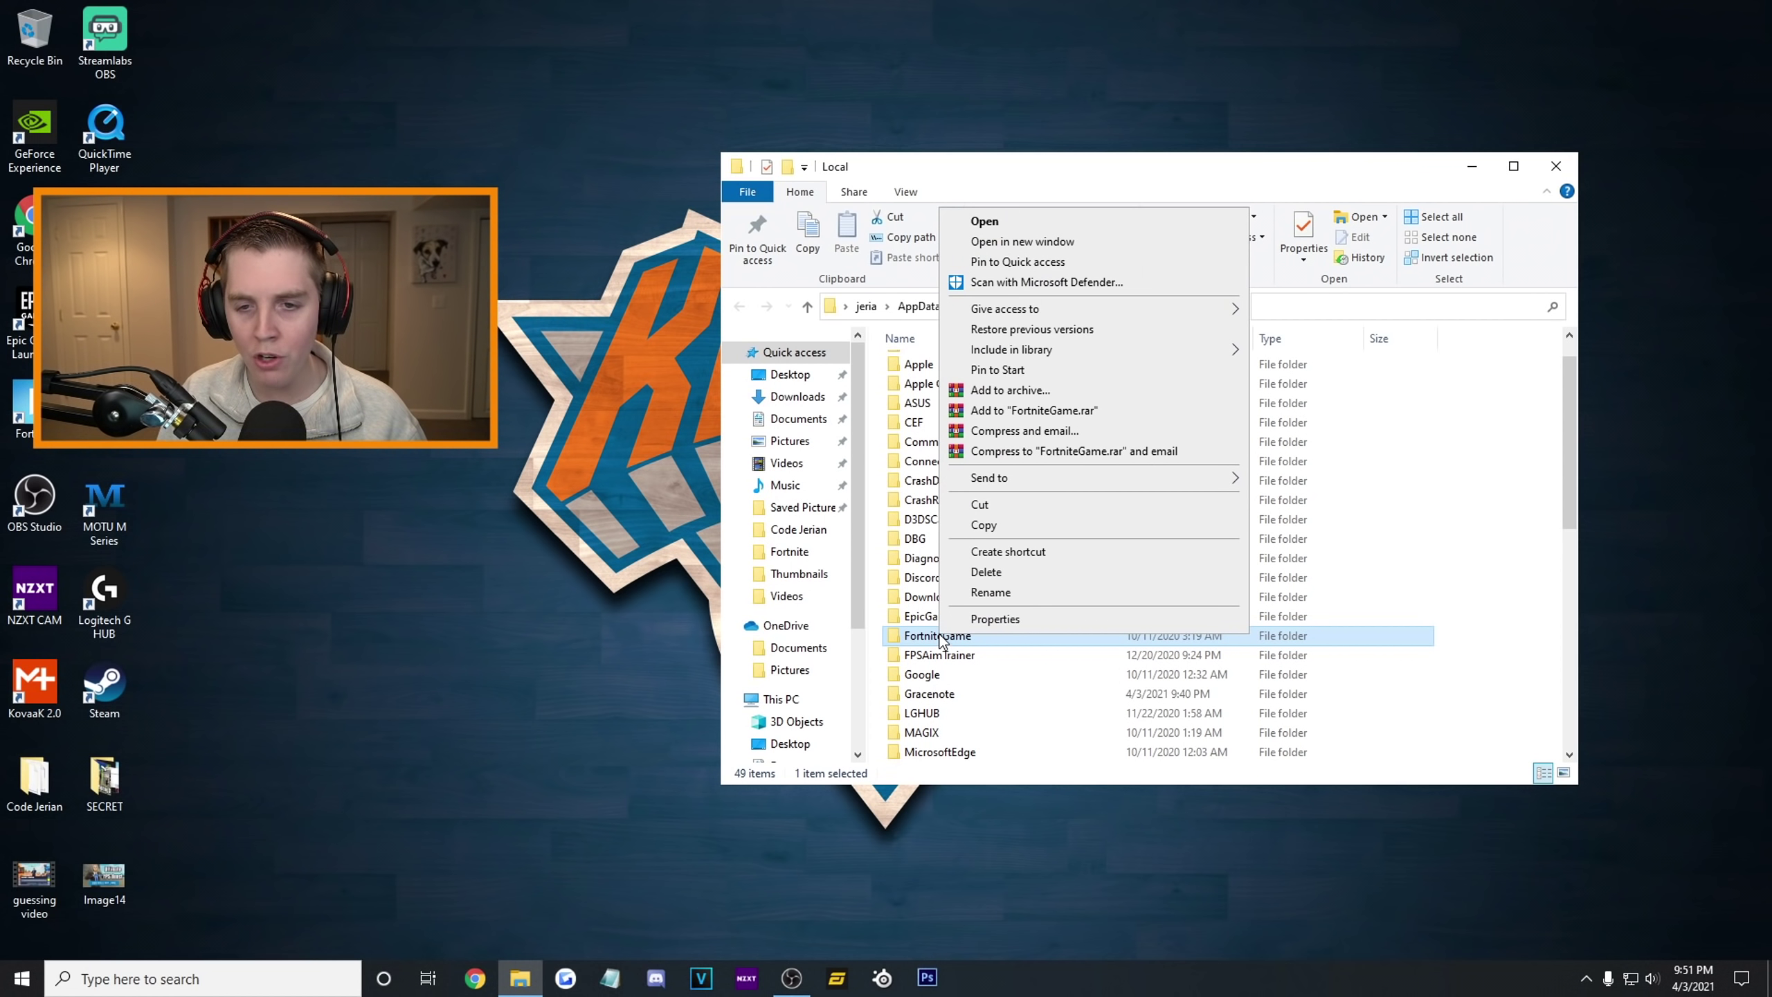
left_click(1005, 575)
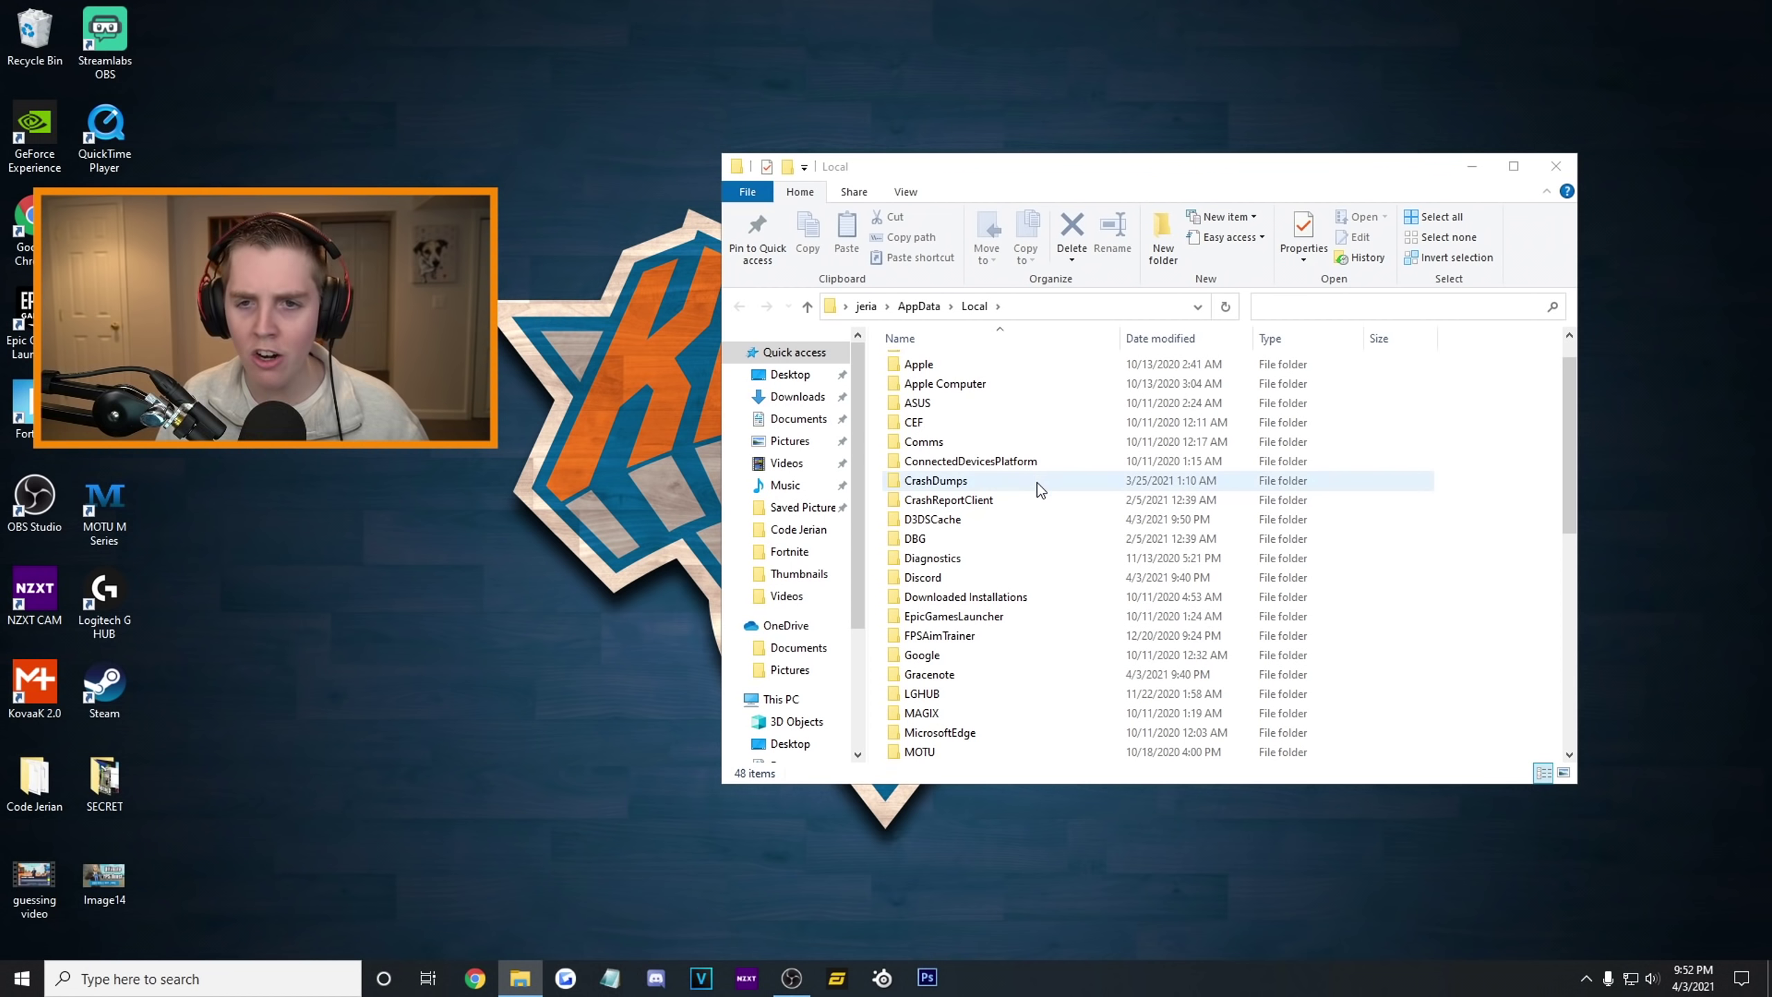
left_click(1555, 165)
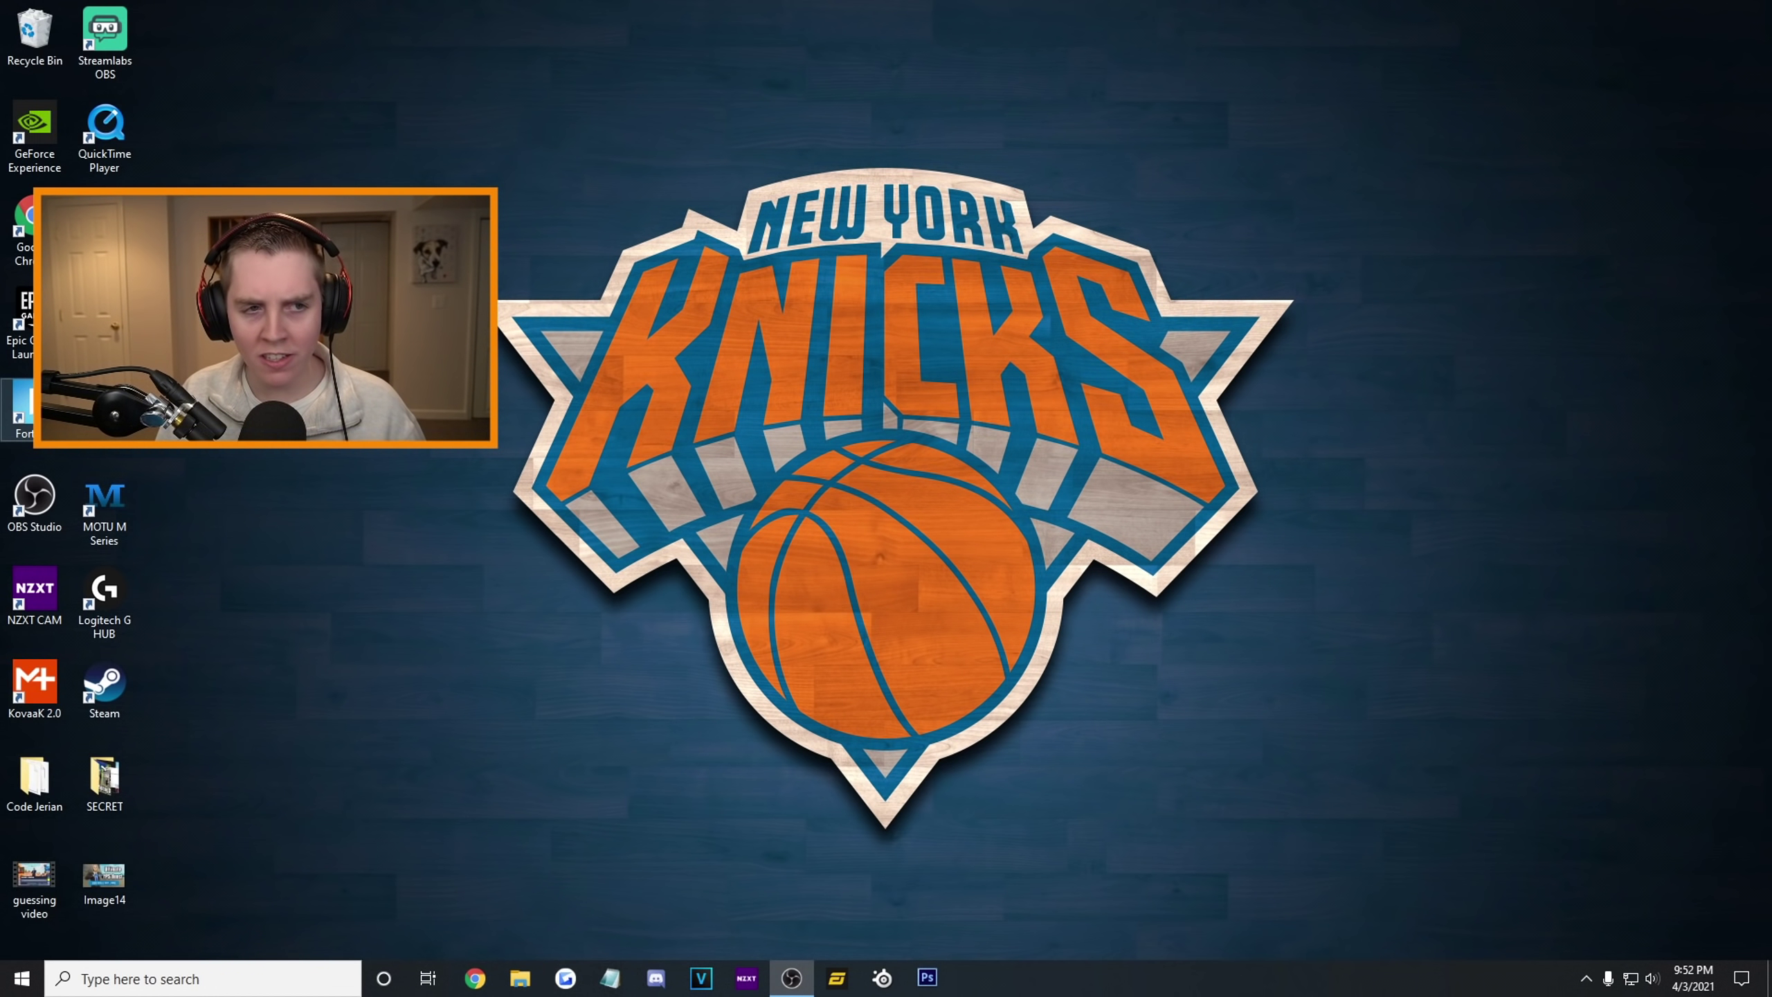
Step: Launch Fortnite from the desktop, and reopen the local app data folder from the optimization archive to check for a new FortniteGame folder
double_click(21, 409)
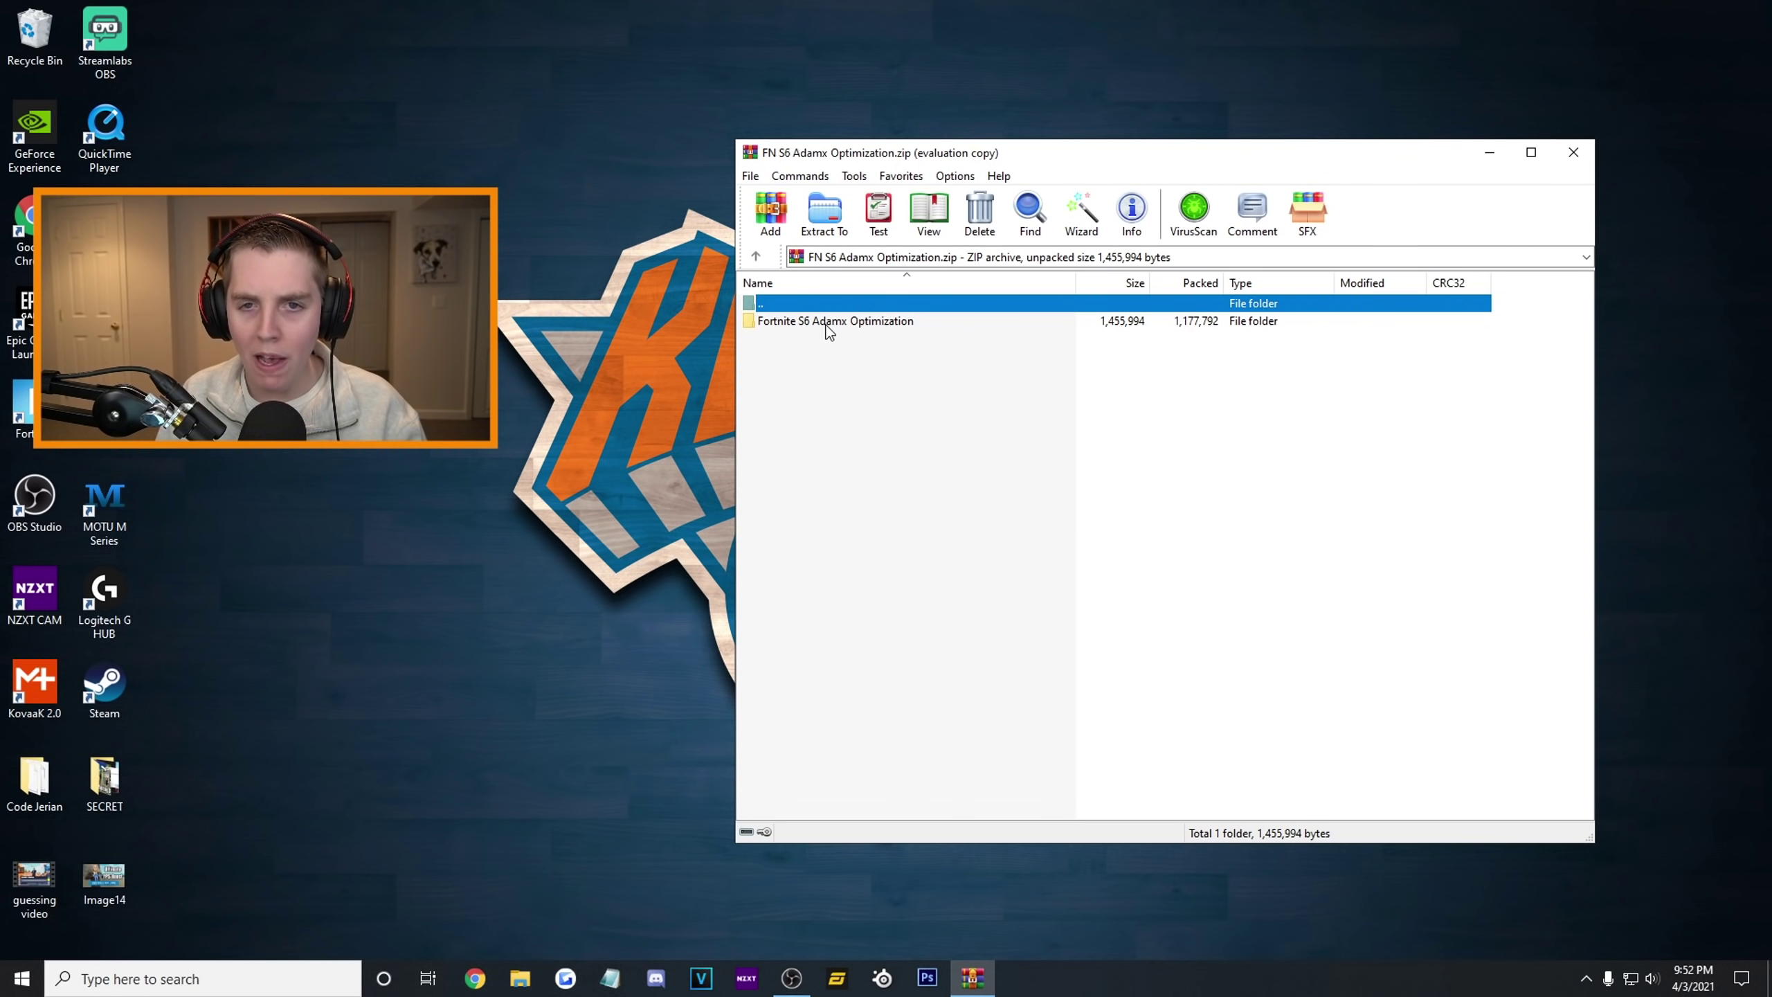
left_click(830, 323)
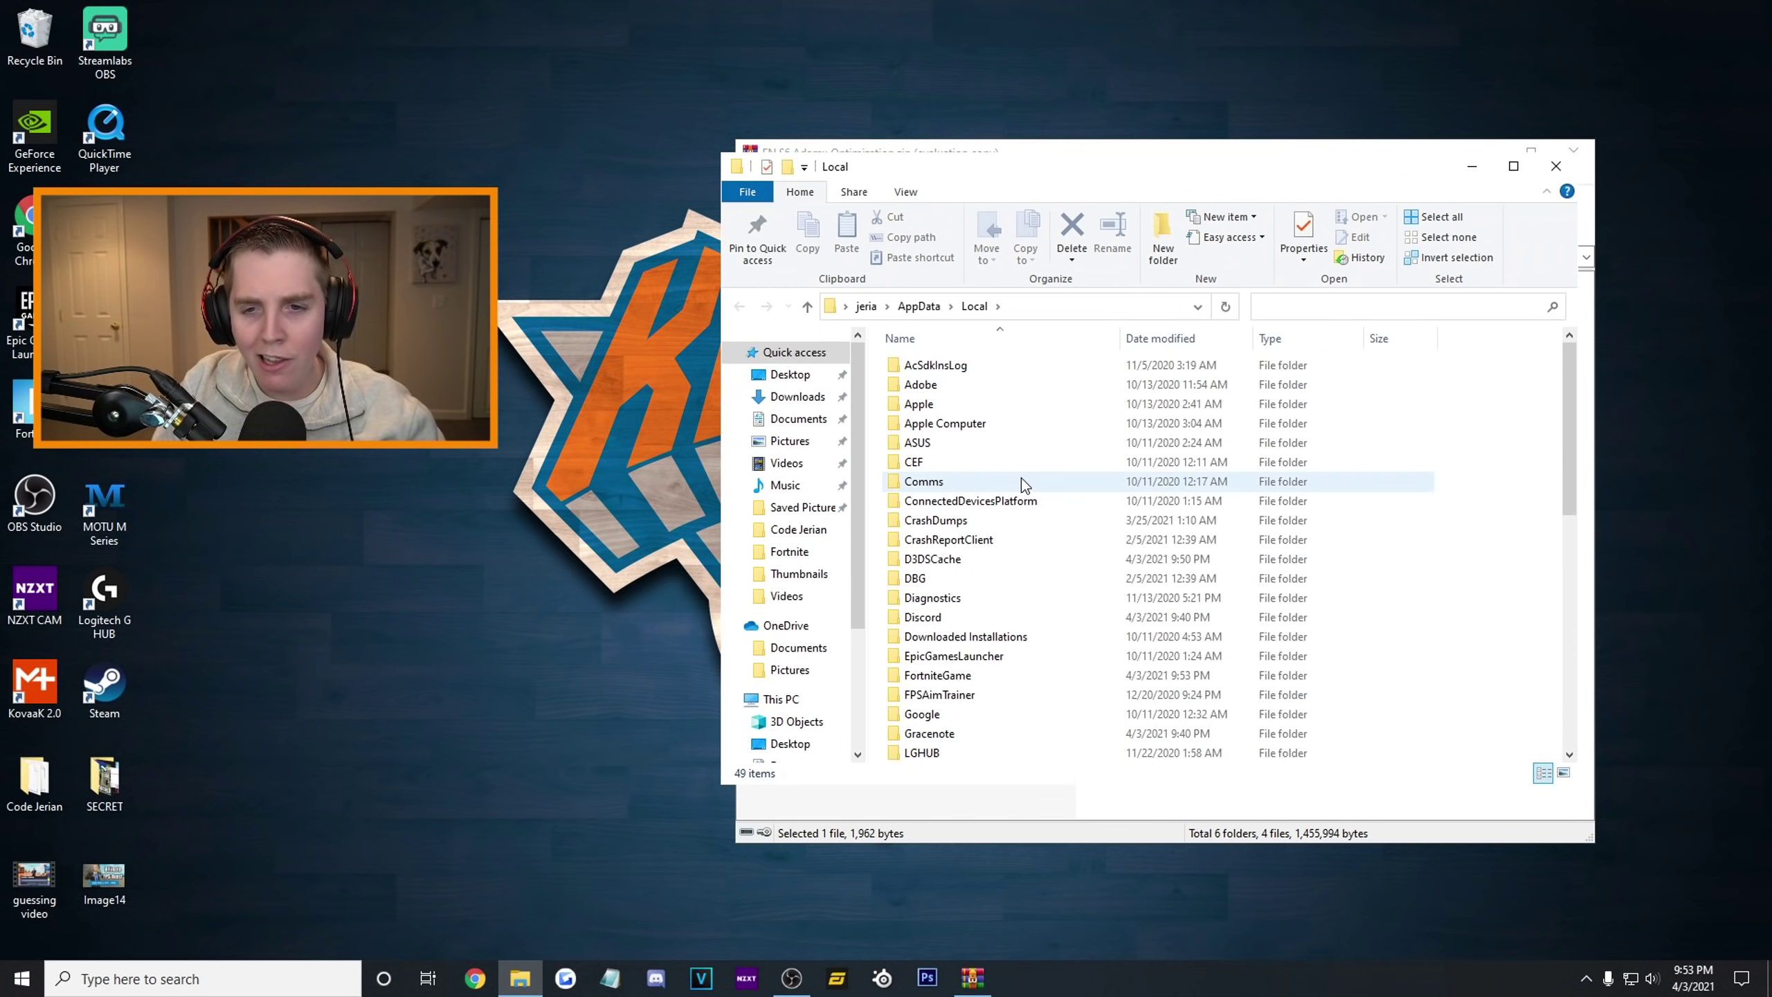
scroll(1022, 478, "down", 2)
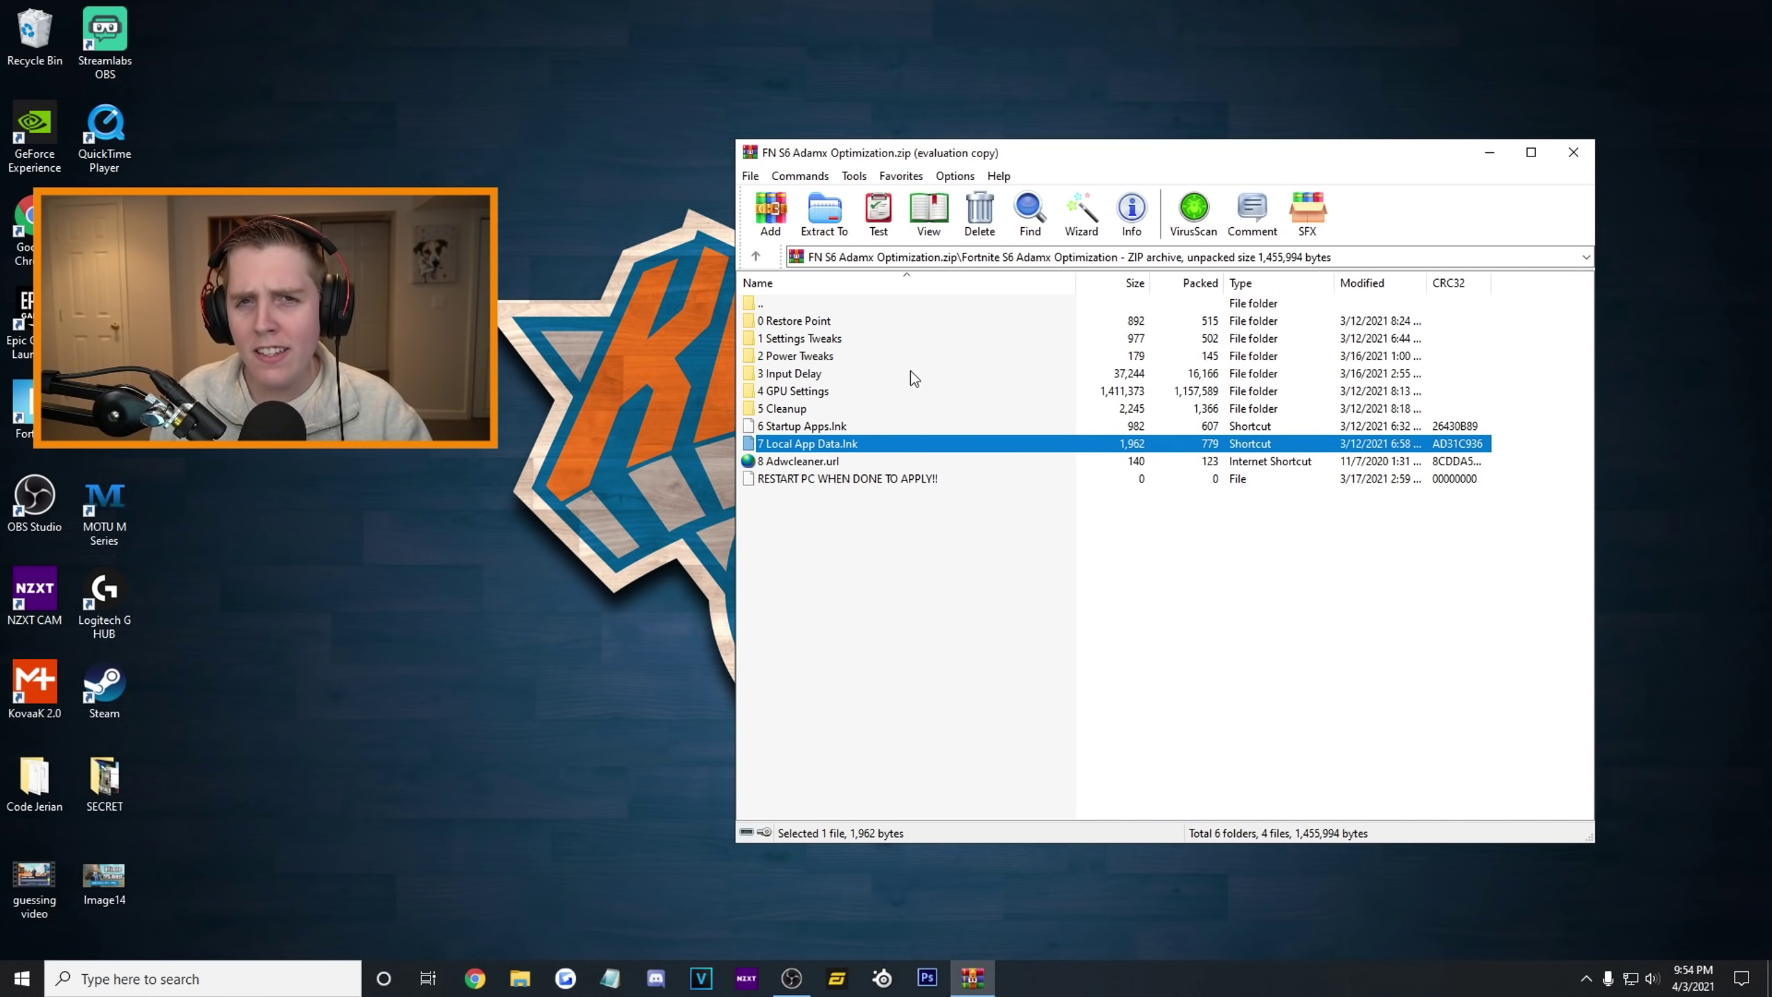
Step: Get AdwCleaner through 8 Adwcleaner.url, scan the system, review the quarantined PUP.Optional.Legacy item, and close the archive
left_click(898, 462)
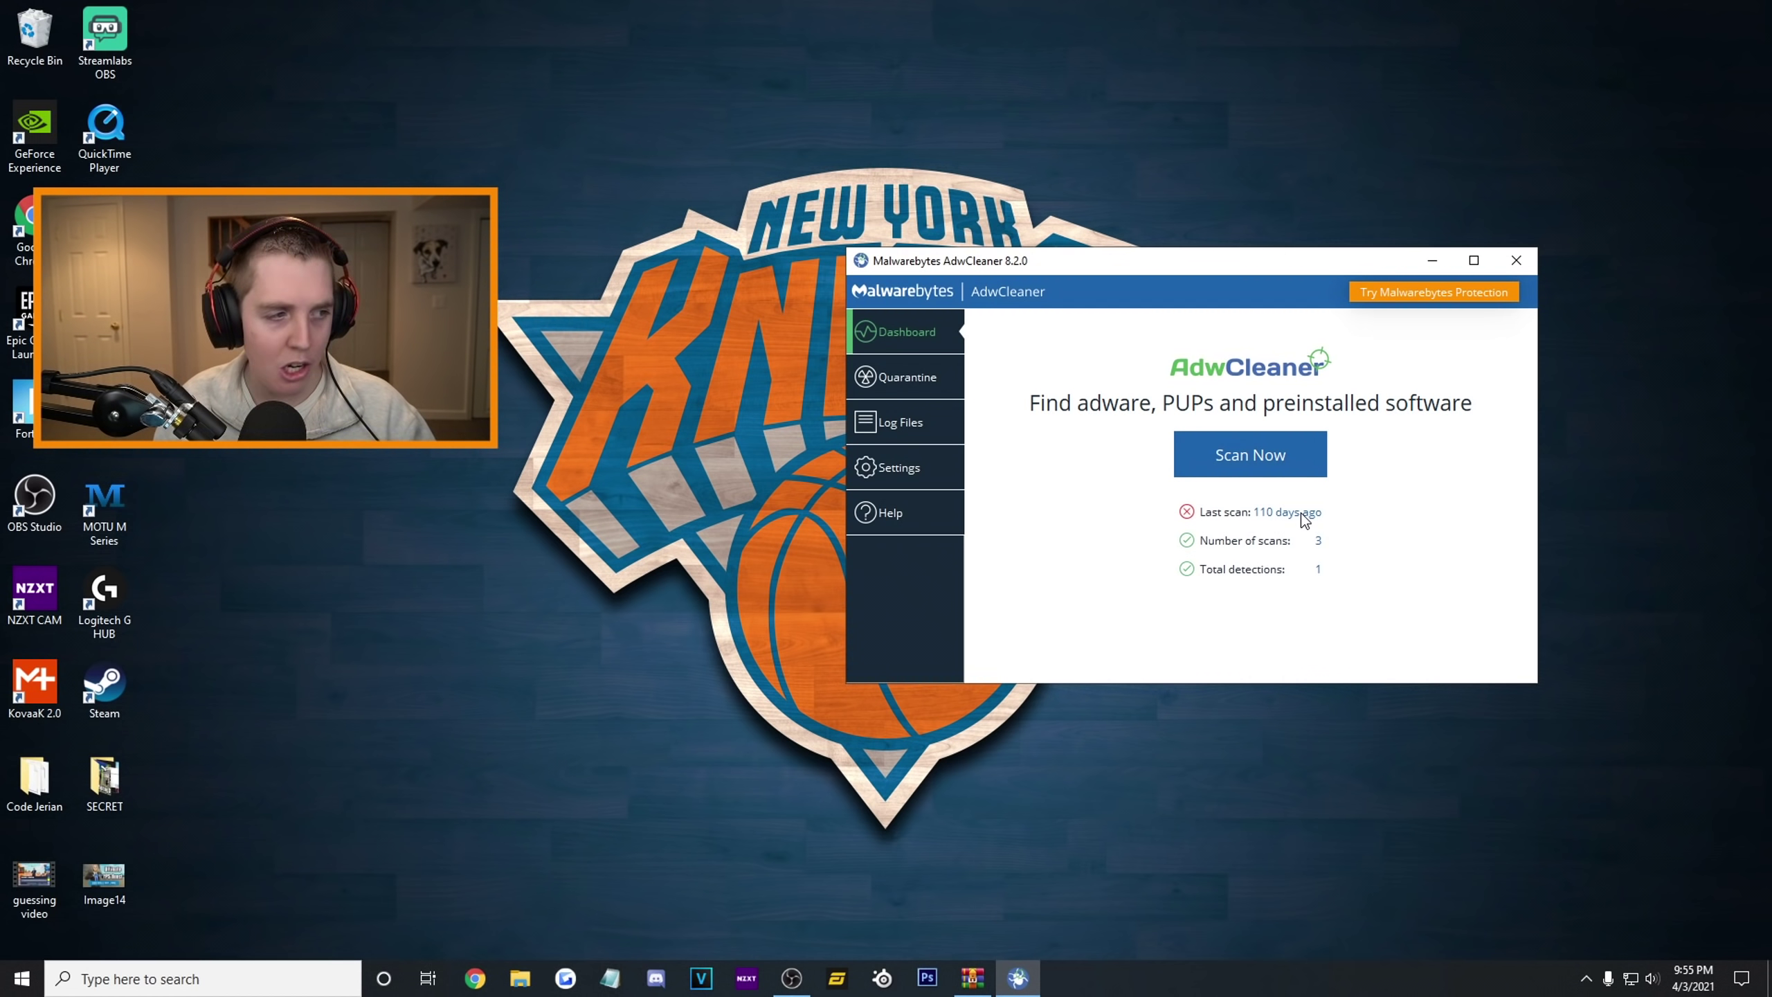
left_click(1260, 458)
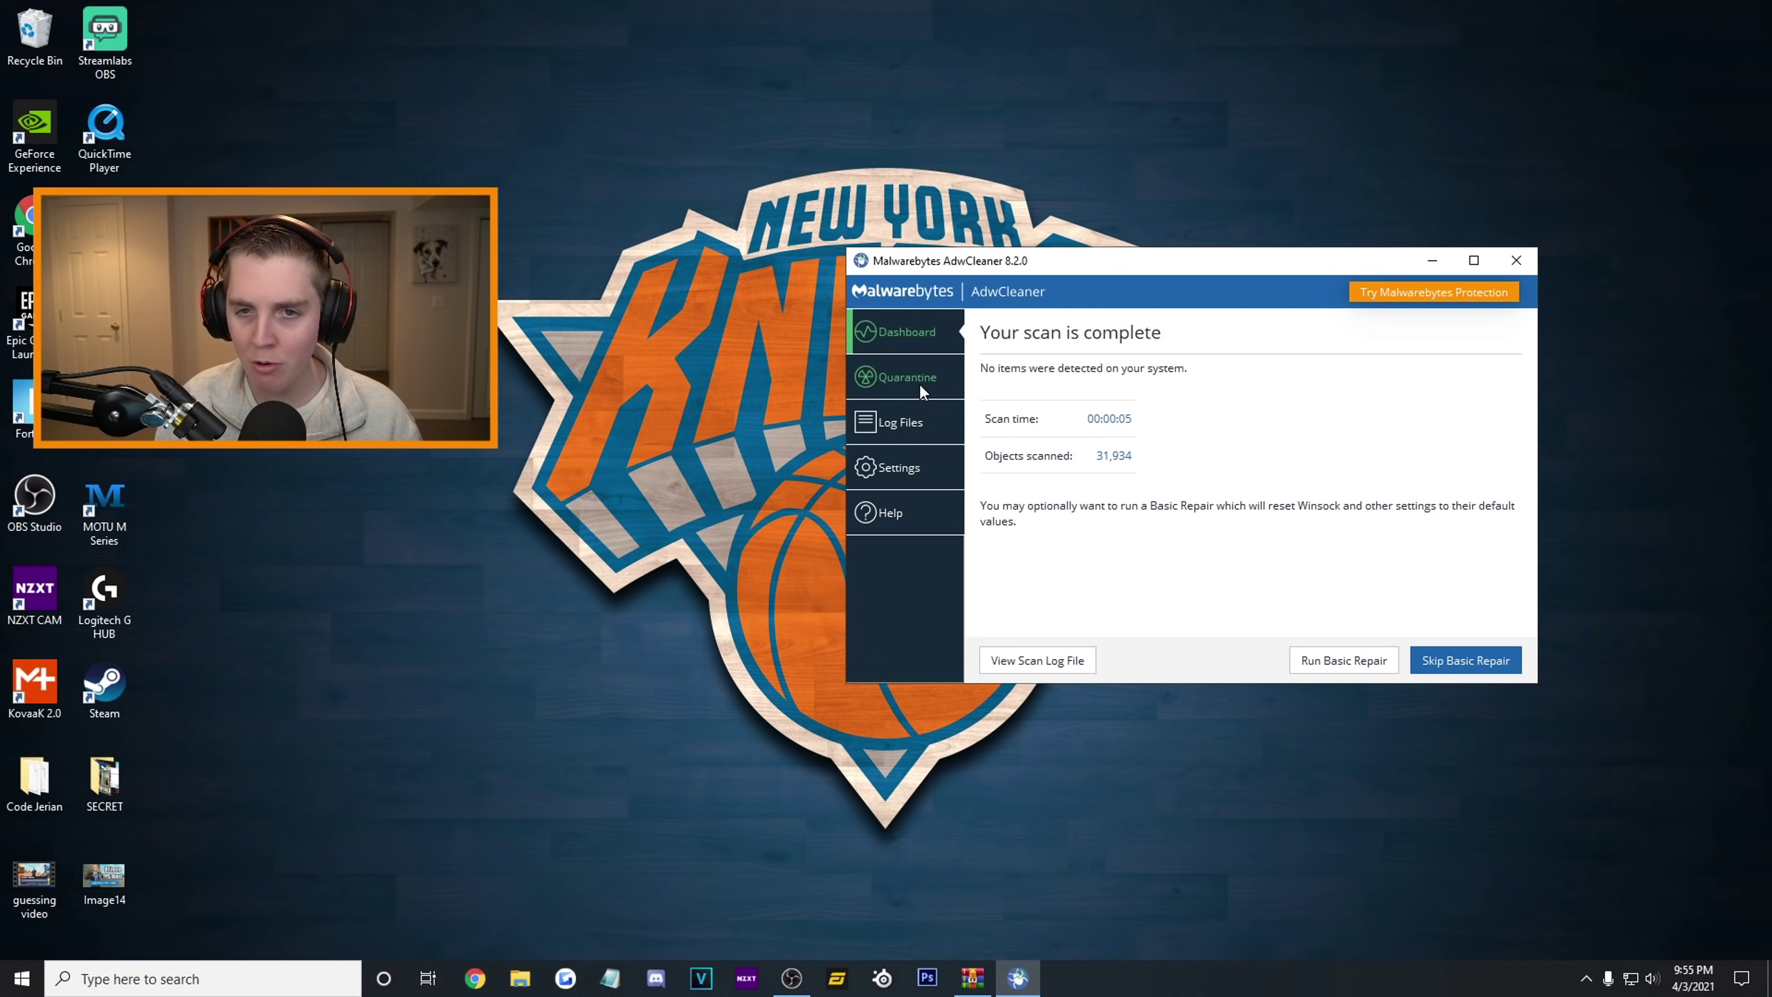
left_click(910, 375)
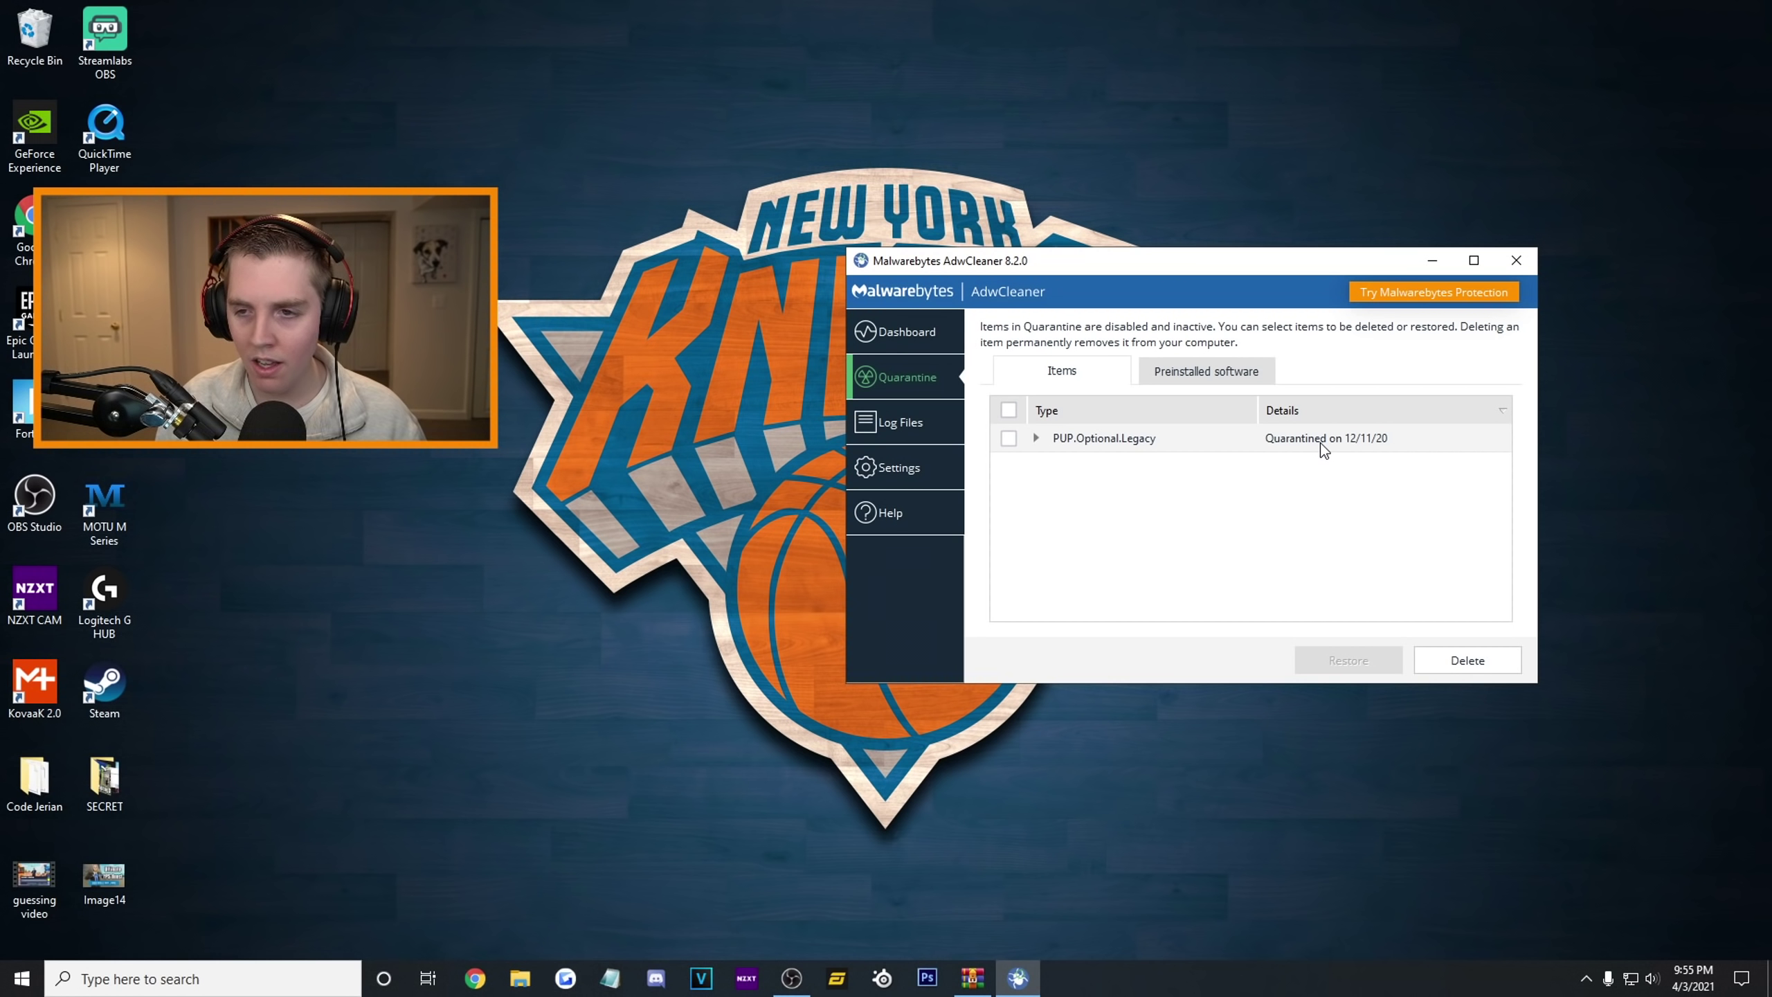
left_click(1036, 438)
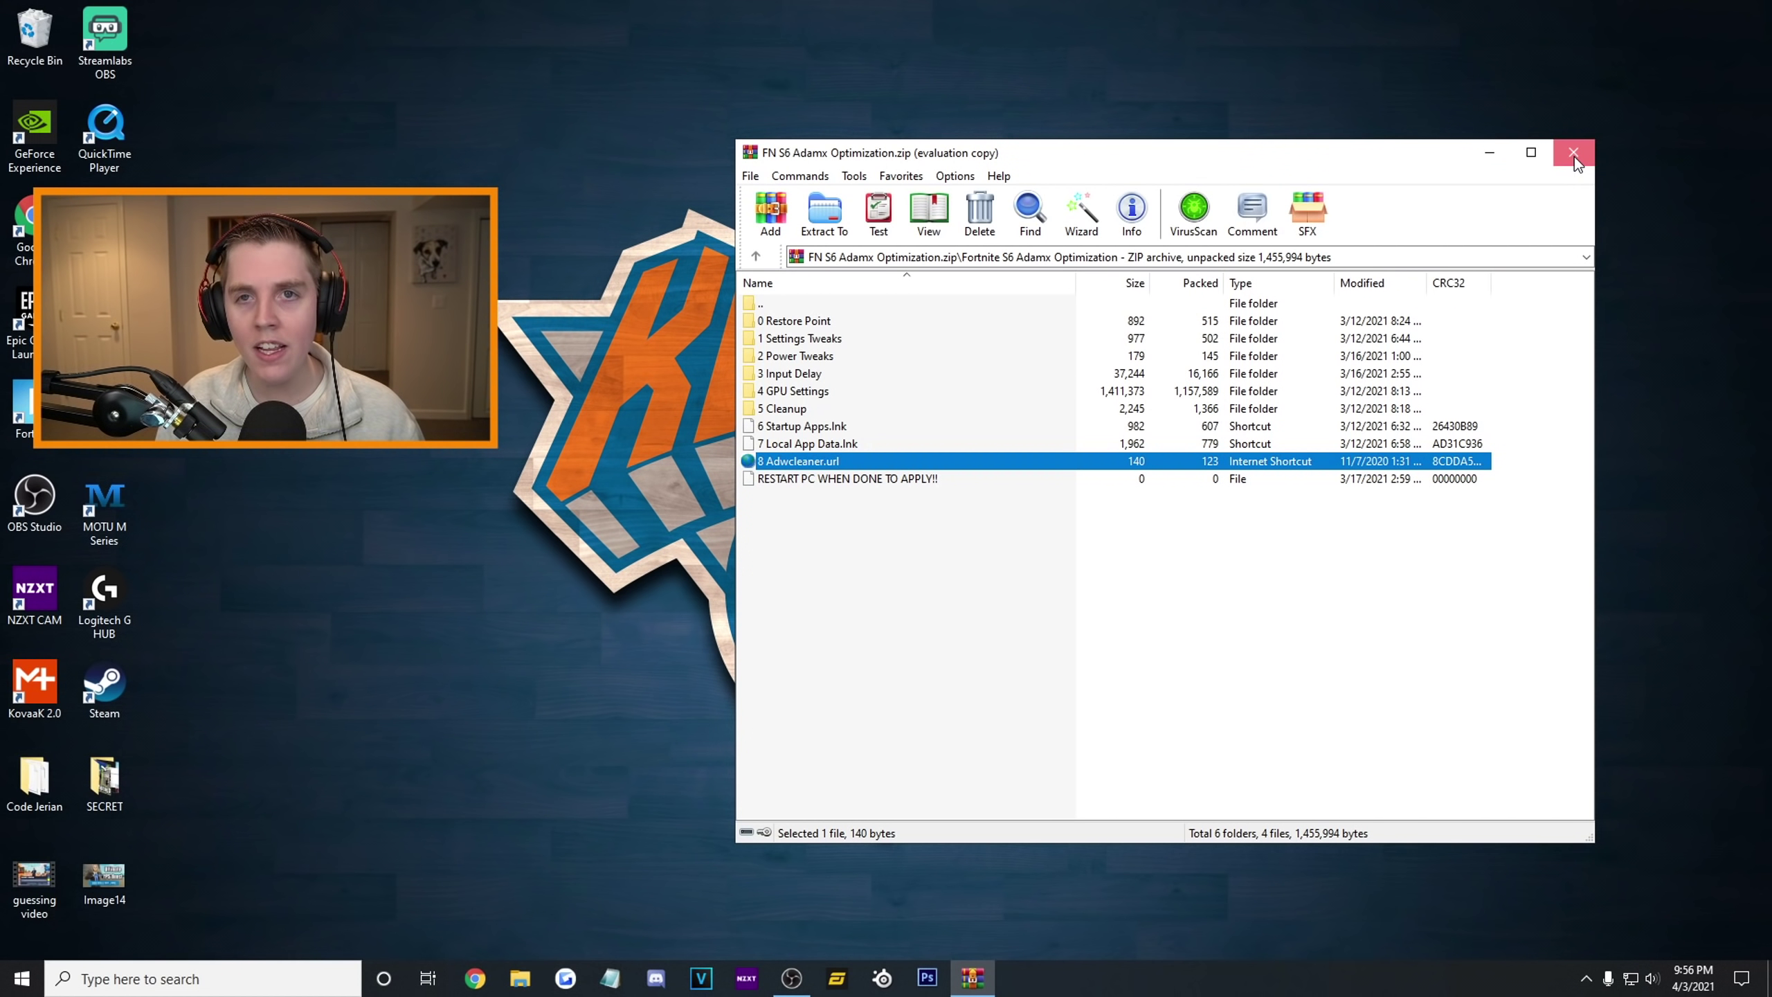
left_click(1574, 154)
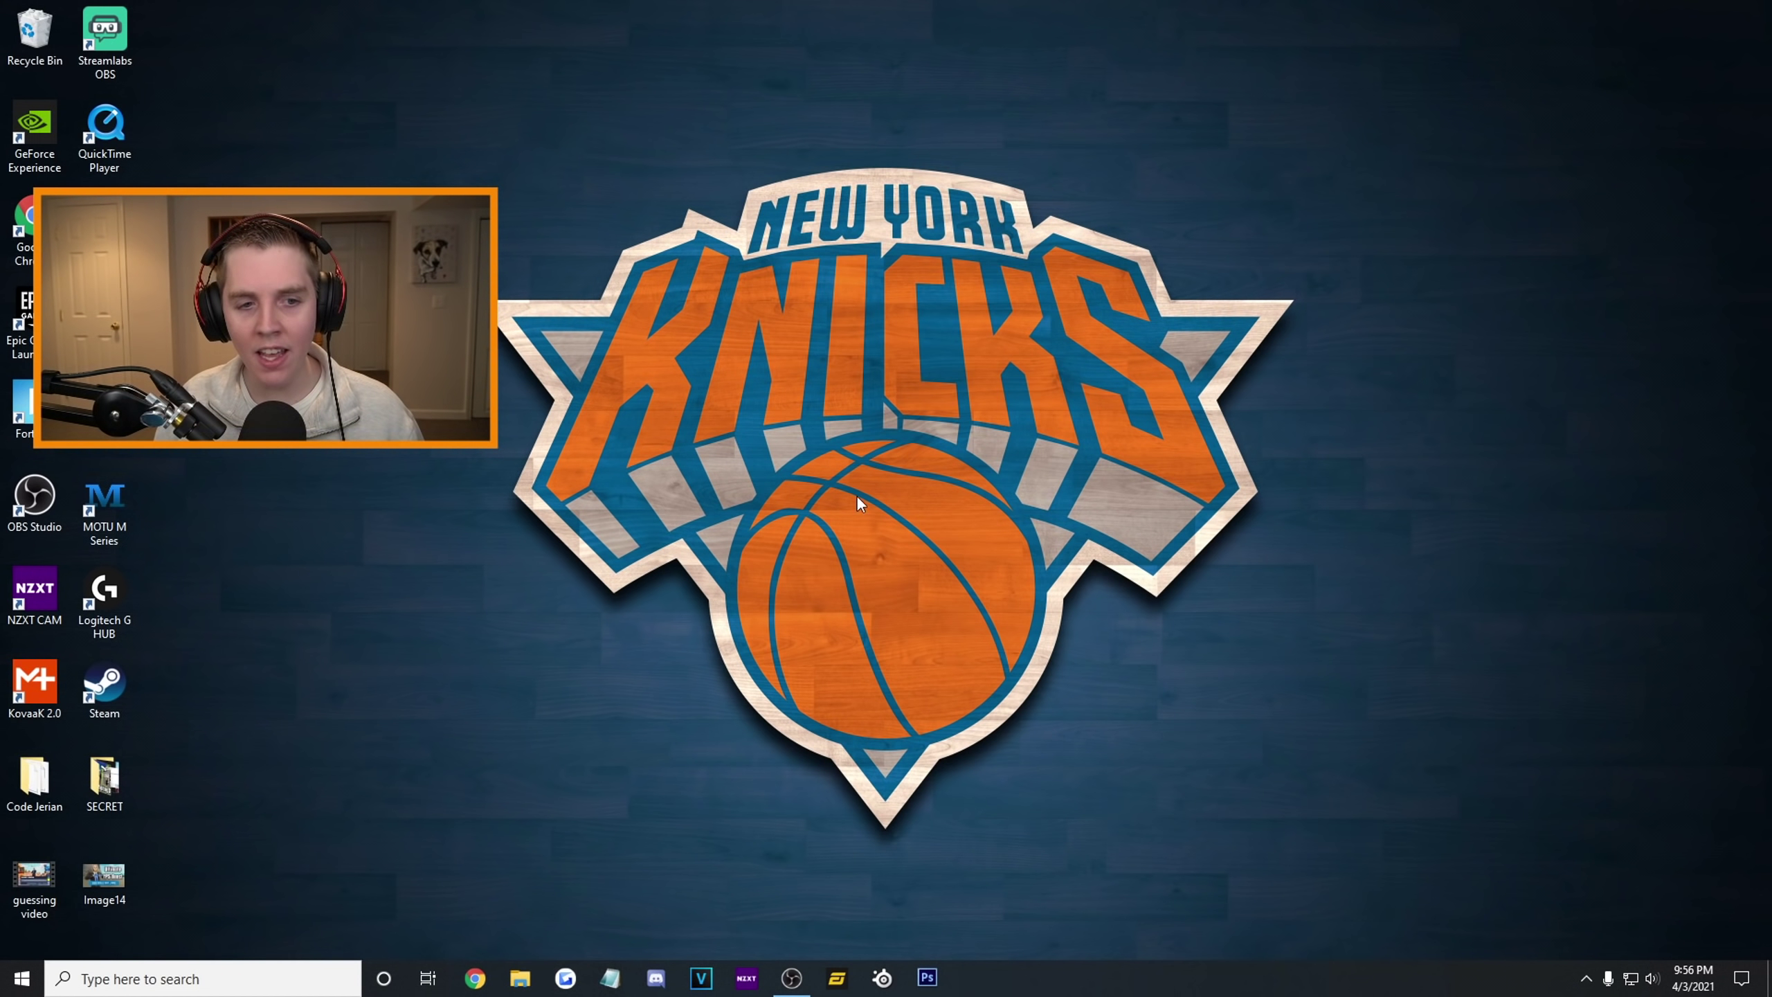
Step: Search Windows for restore point, open Create a restore point, and move the System Properties window clear of the desktop icons
key("super")
type("resyore")
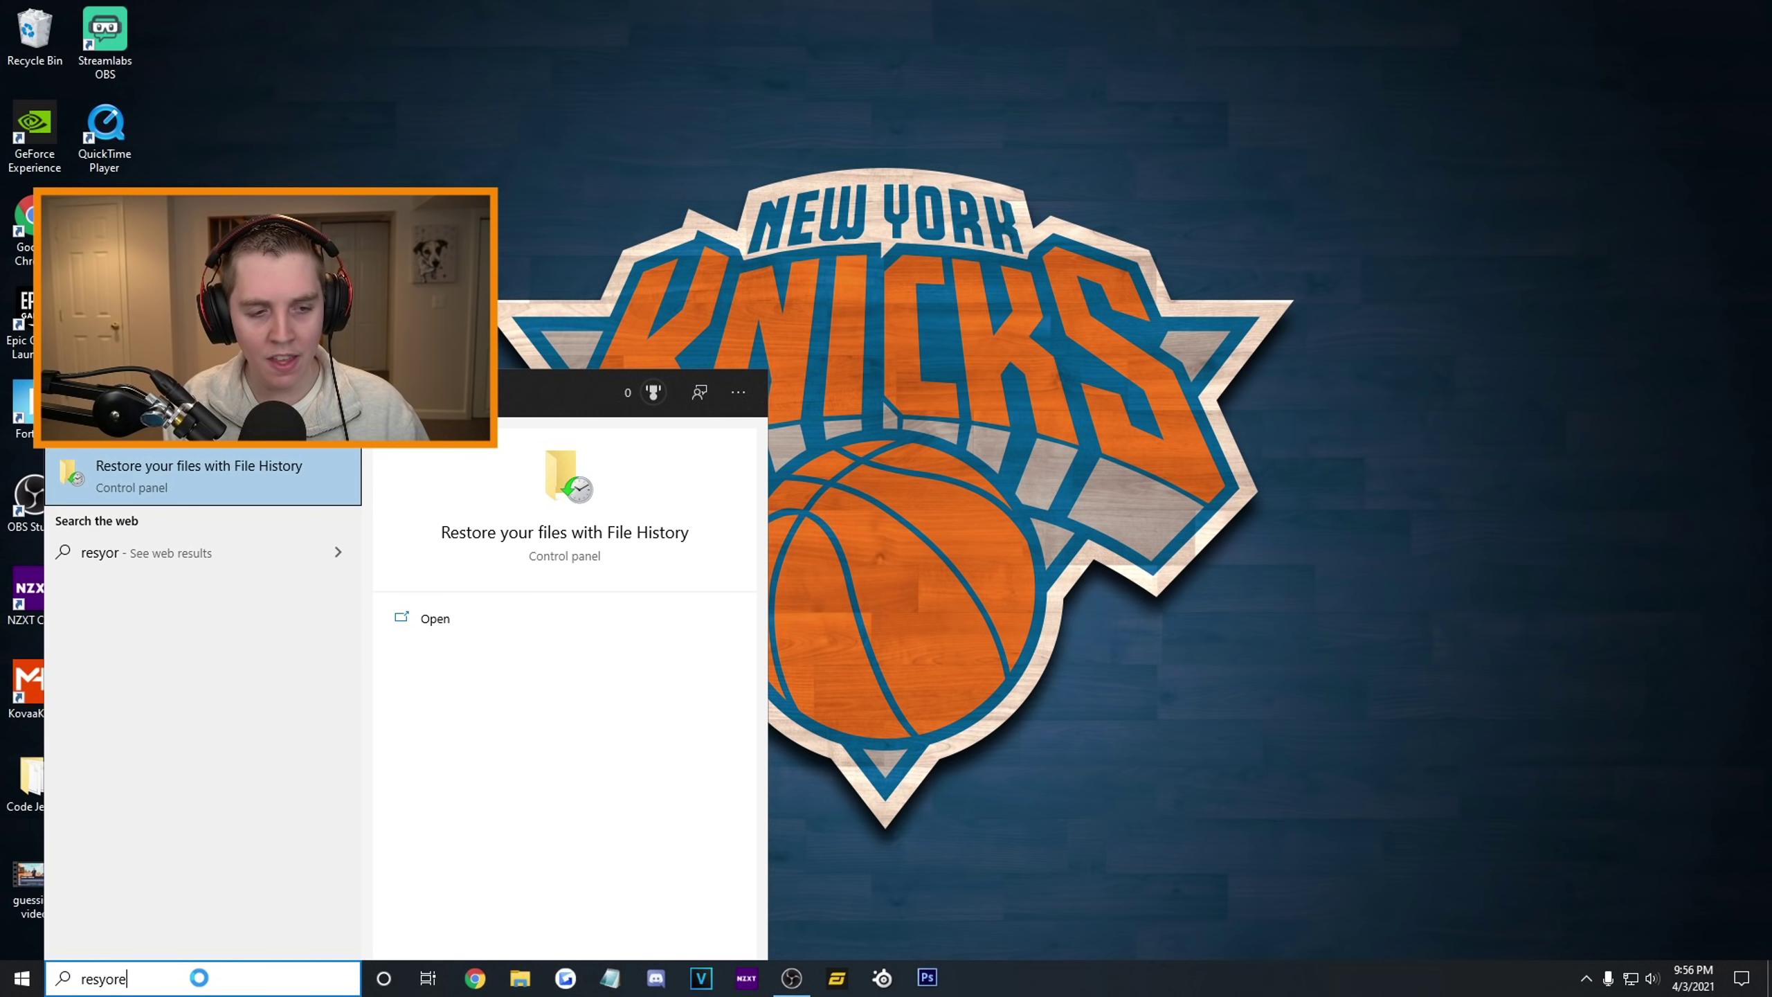
key("BackSpace")
key("BackSpace")
key("BackSpace")
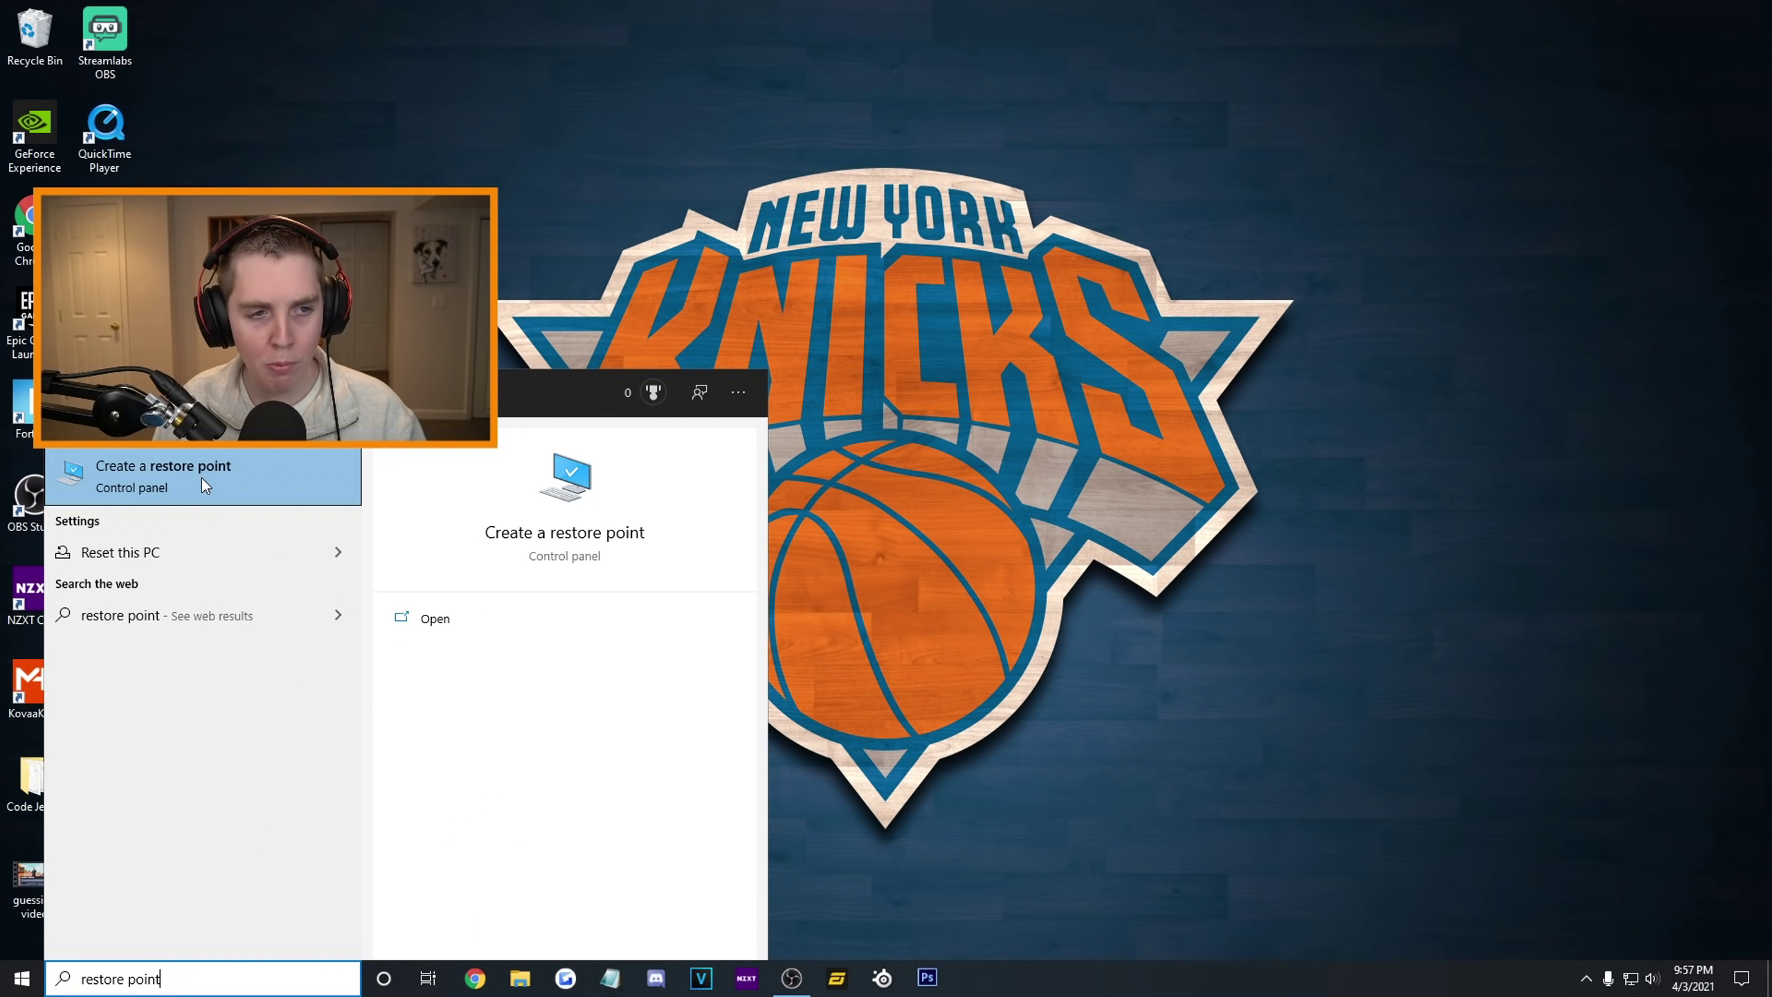
left_click(202, 478)
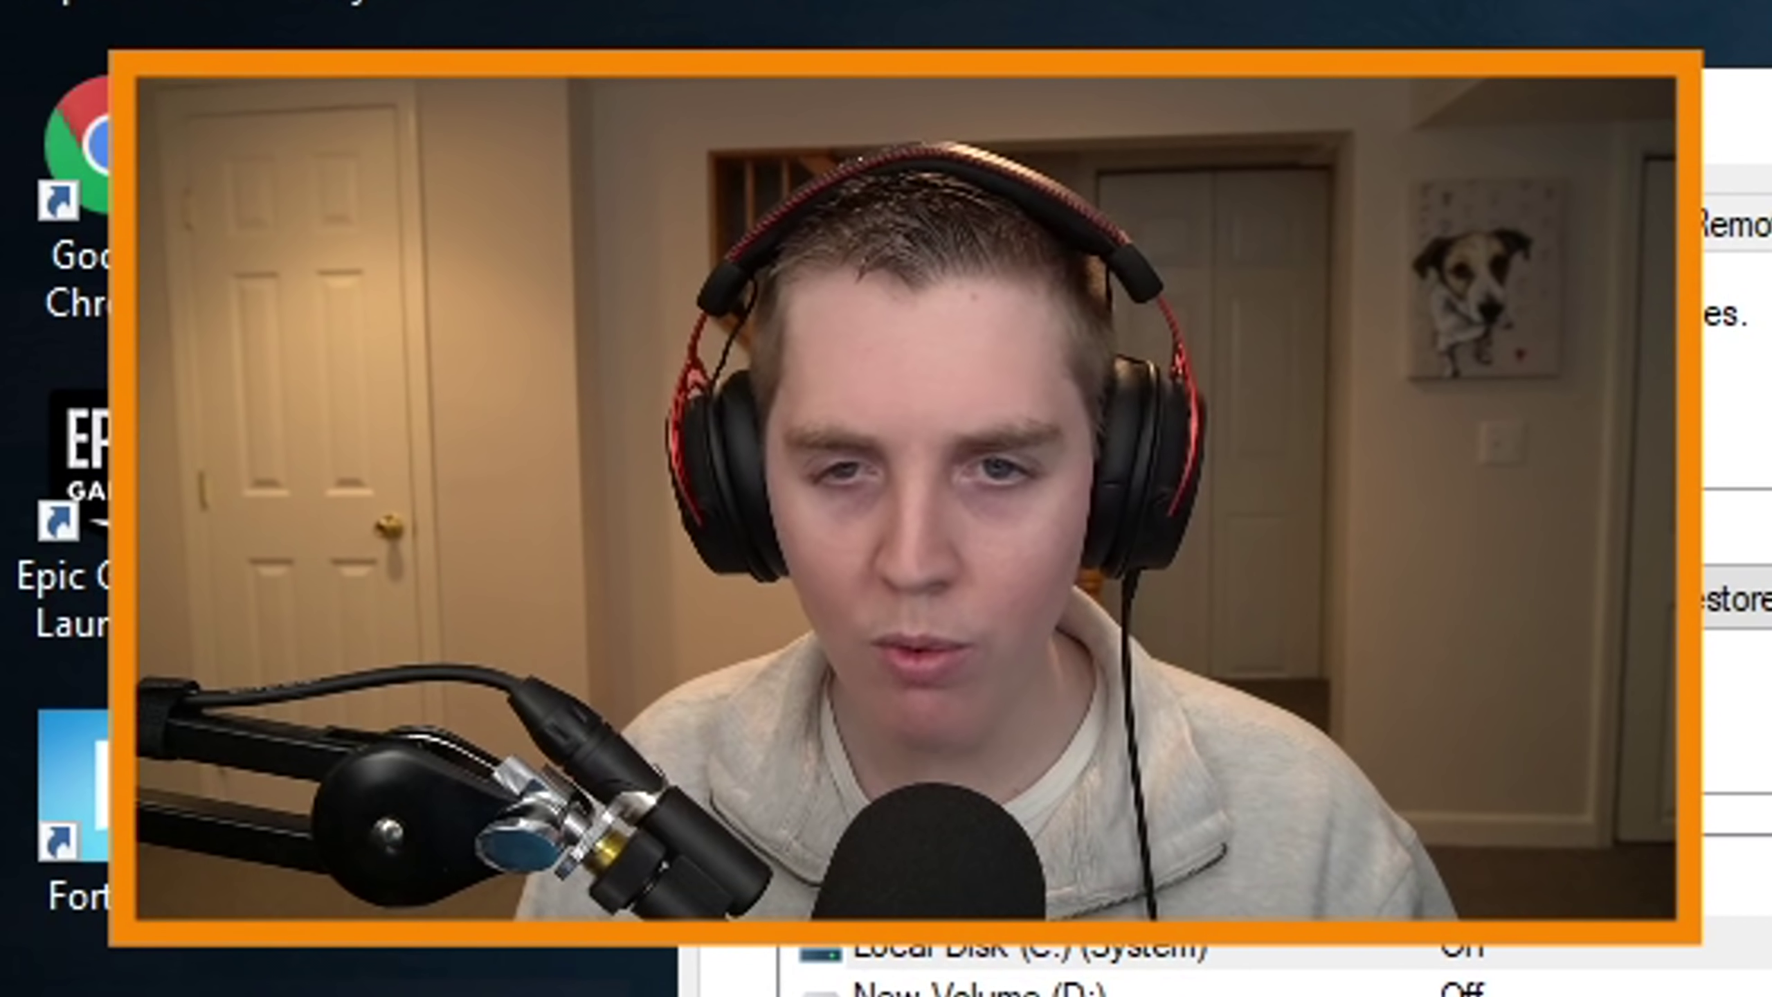
left_click_drag(530, 204, 1239, 188)
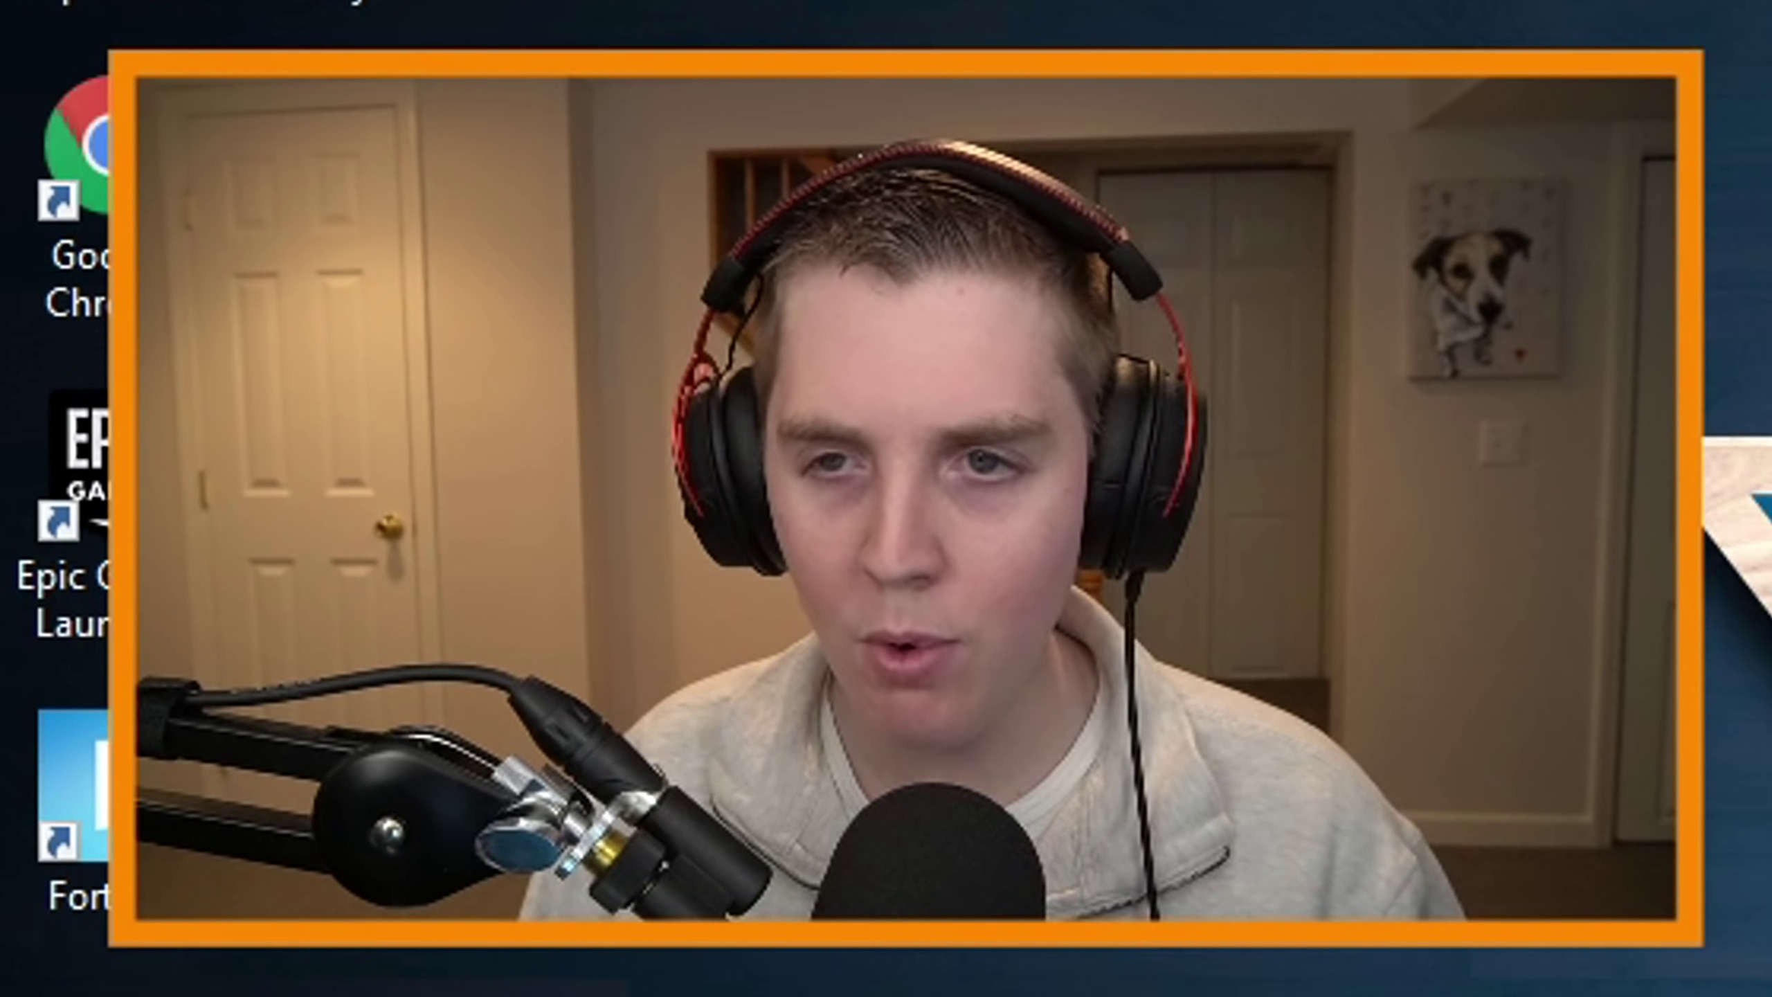
Step: Start System Restore, choose the different restore point Before Adamx Tweaks, and proceed to its confirmation page
left_click(1154, 332)
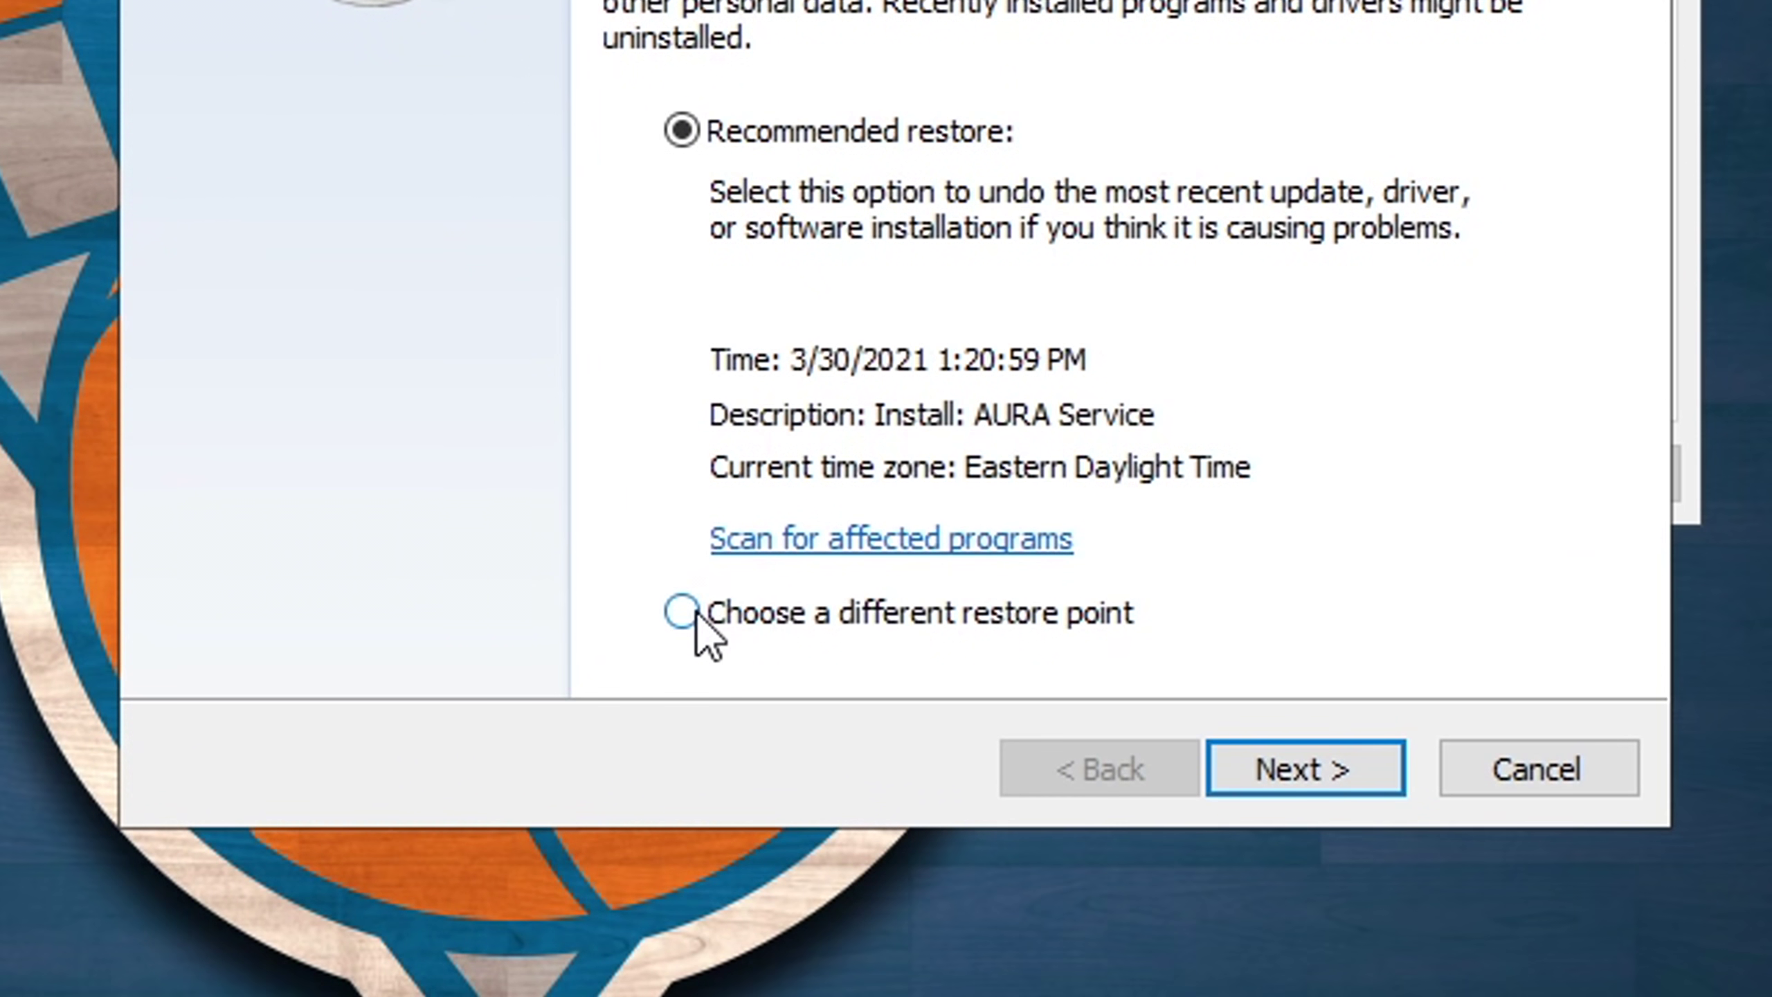
left_click(681, 612)
left_click(1306, 767)
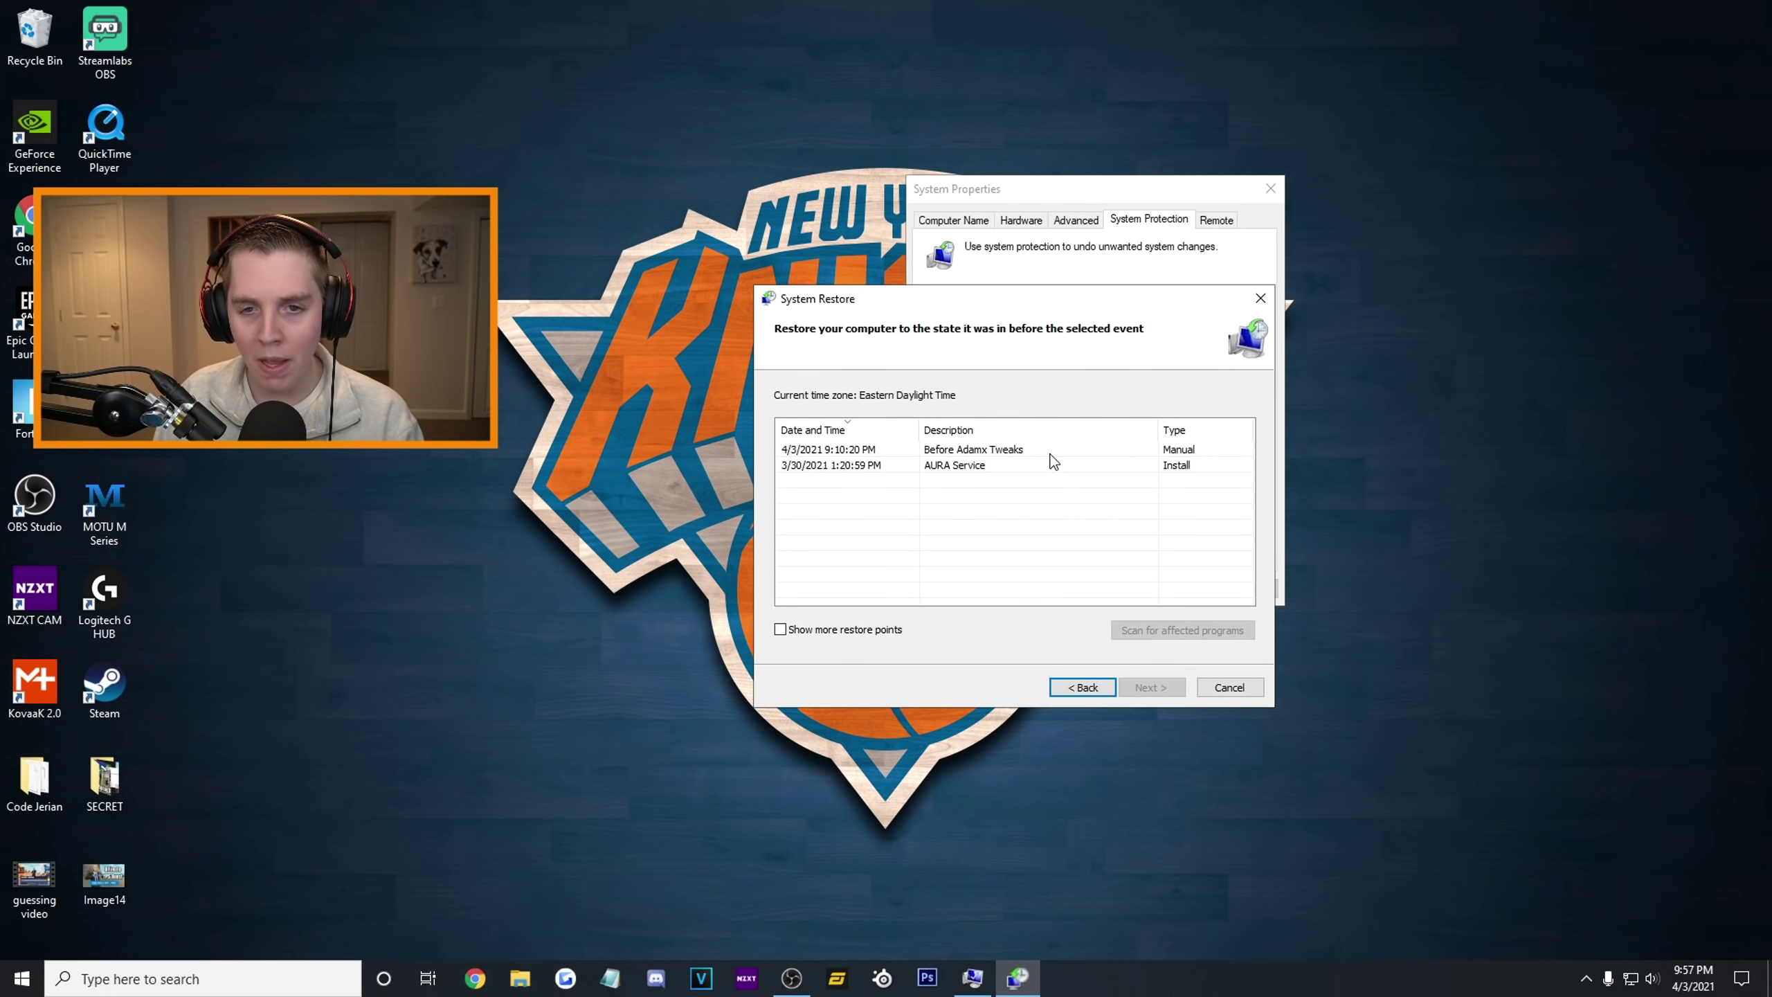
left_click(1017, 451)
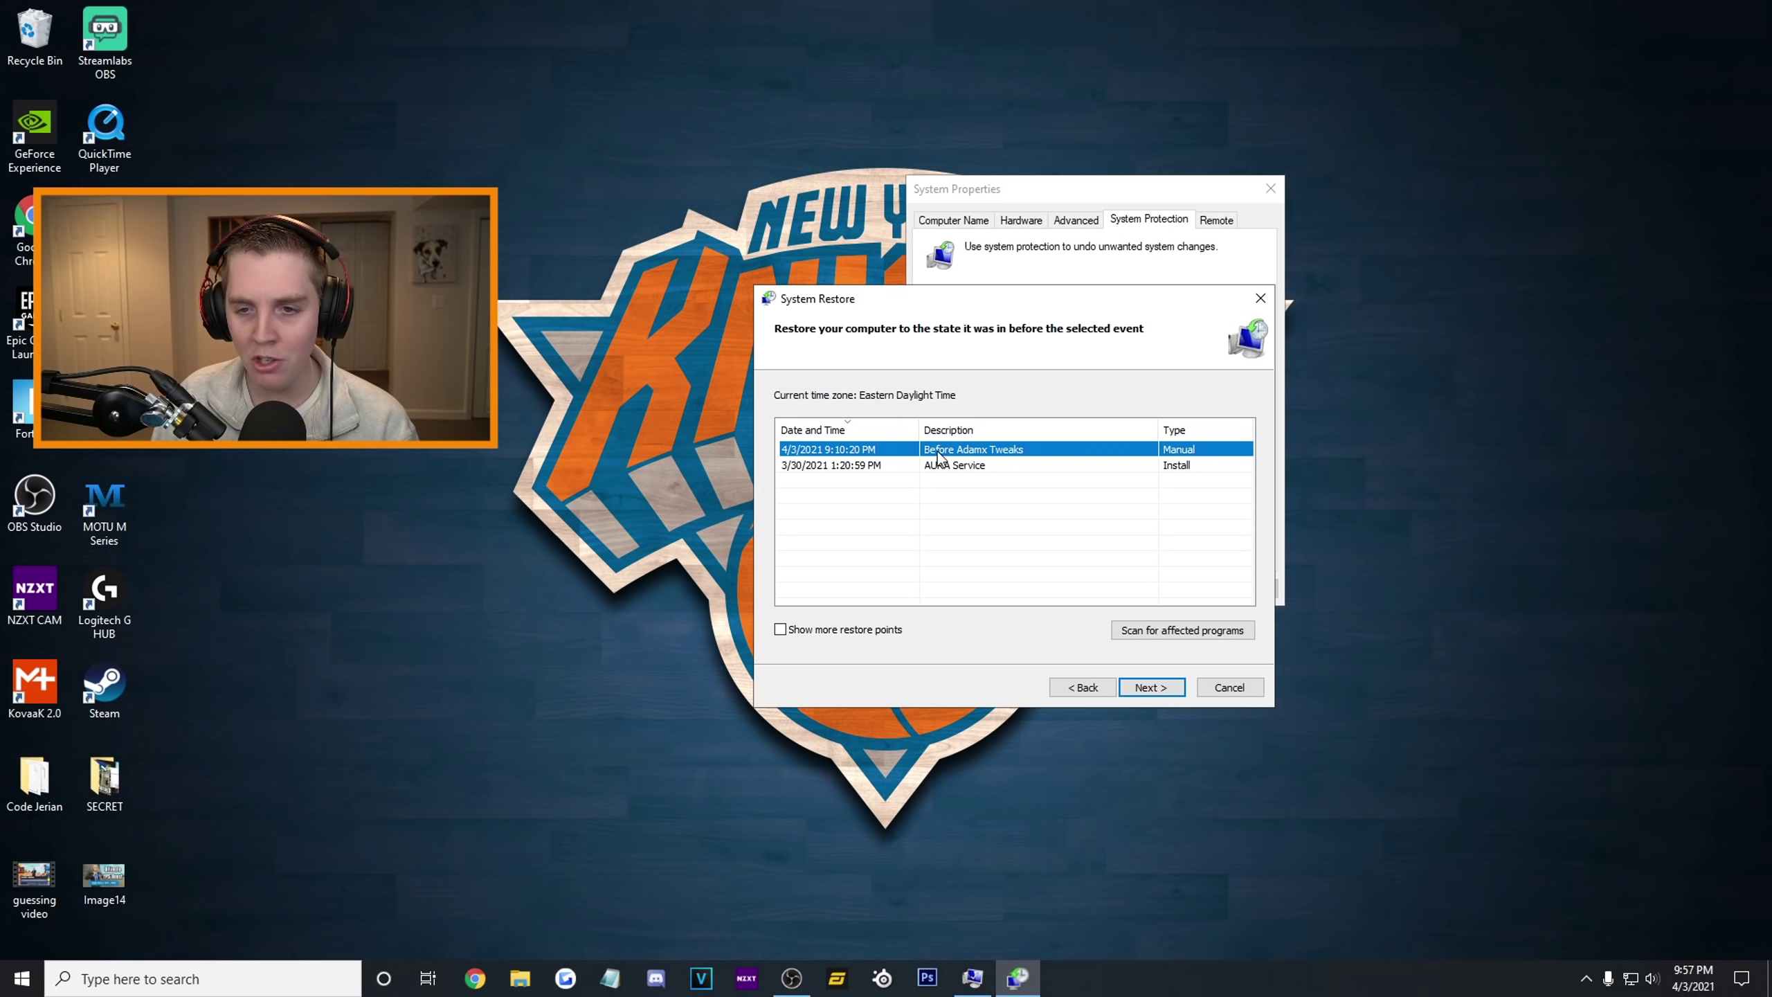
left_click(1155, 683)
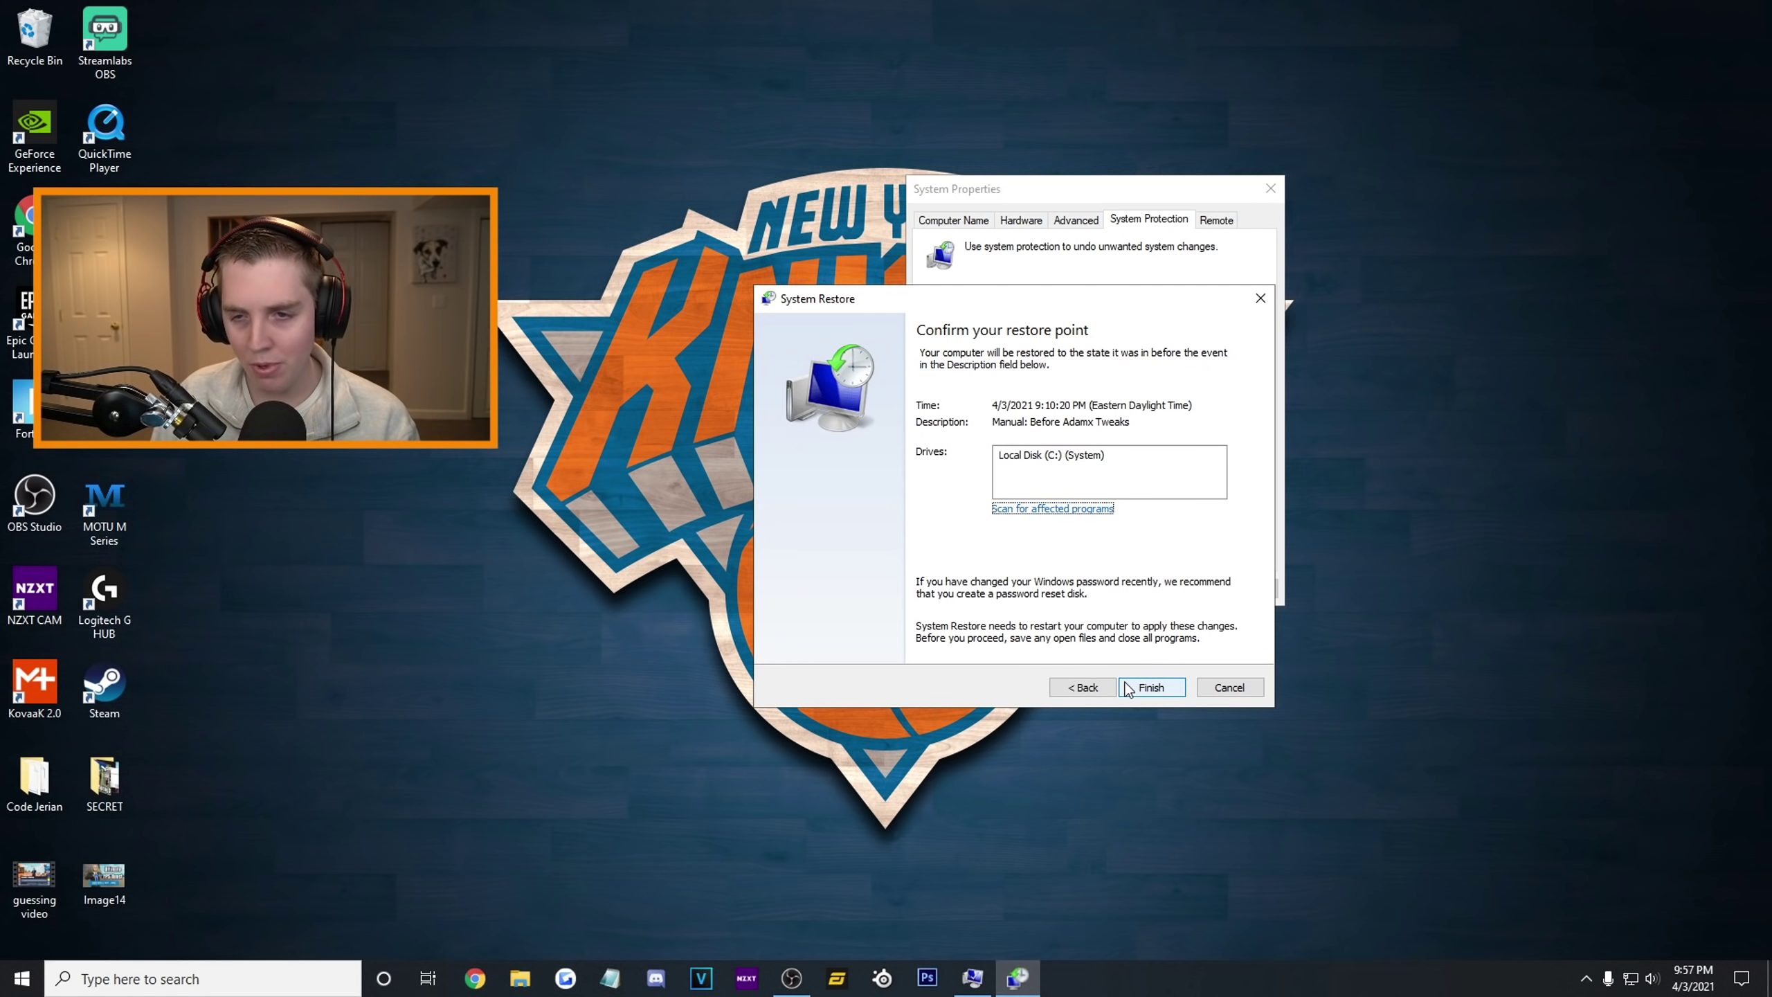